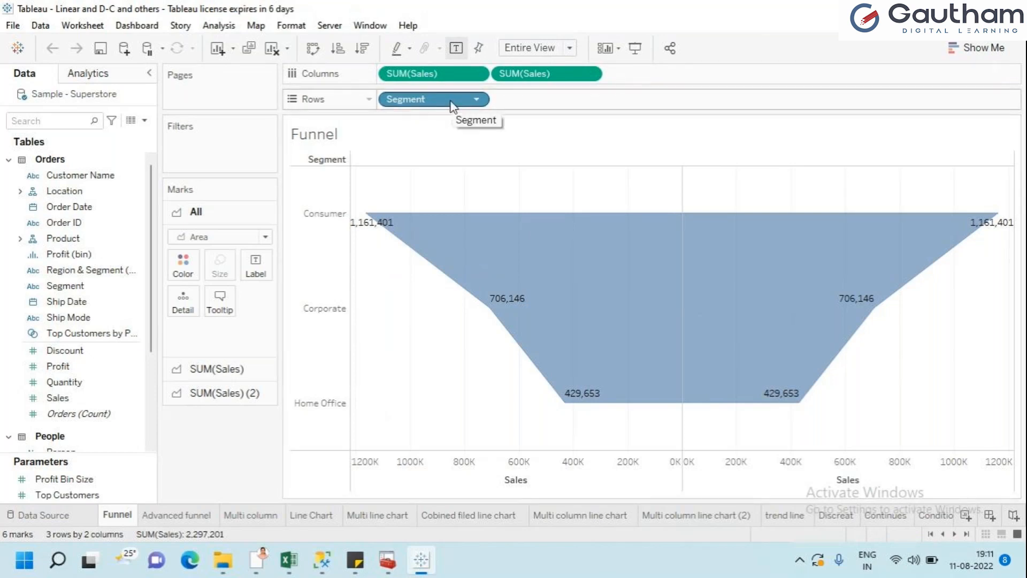
click(311, 52)
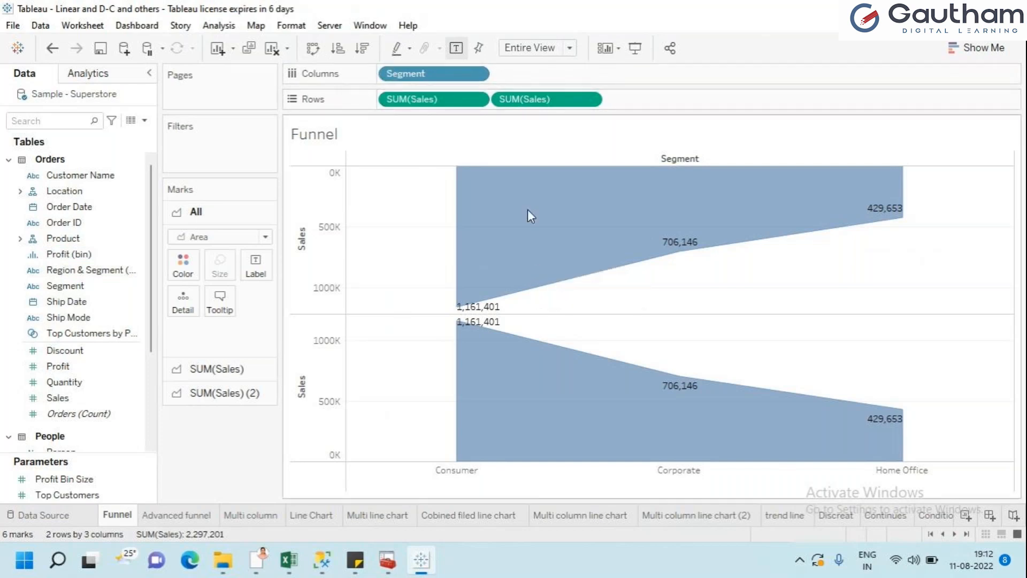
click(312, 49)
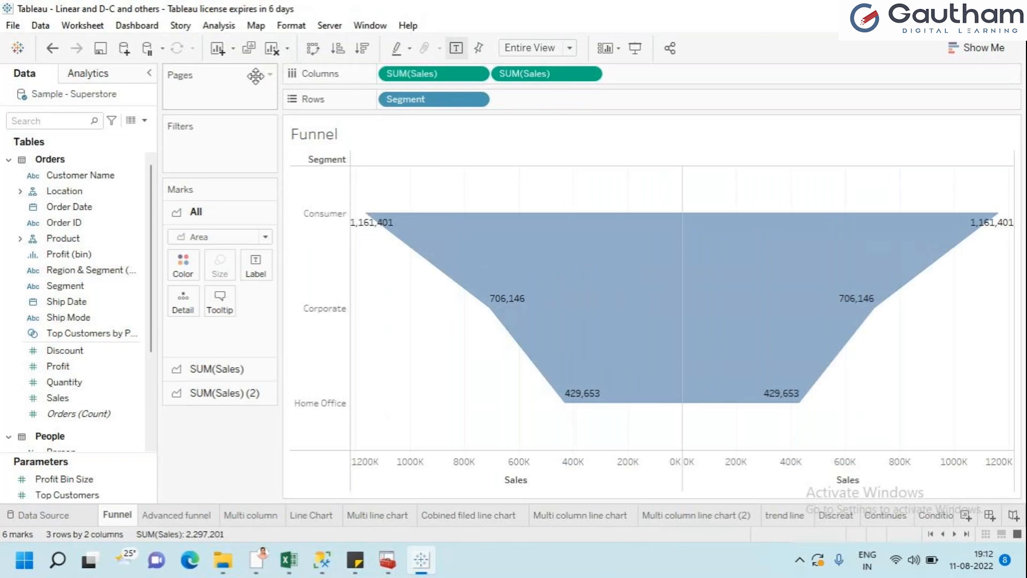
click(274, 49)
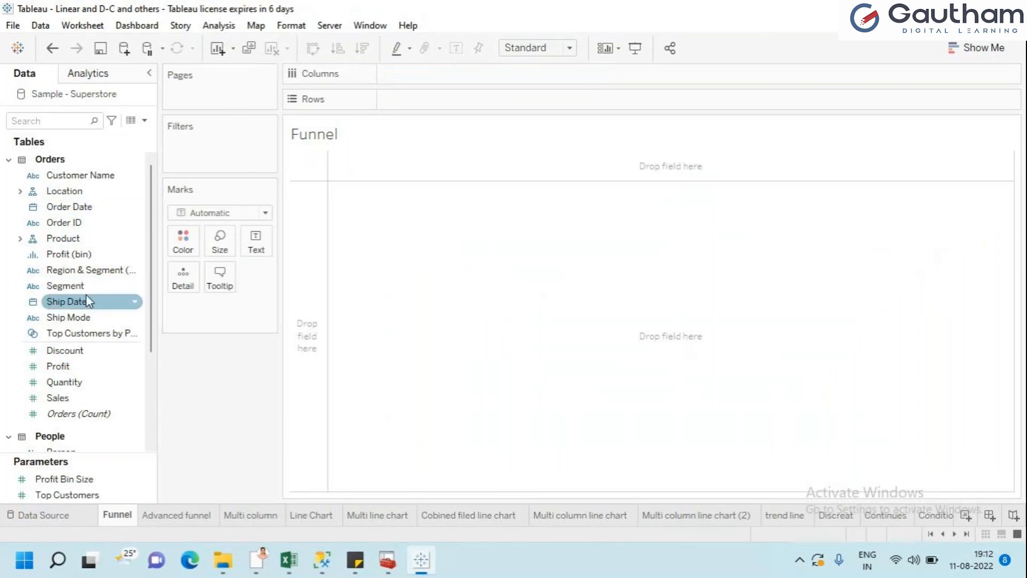
key(ctrl+z)
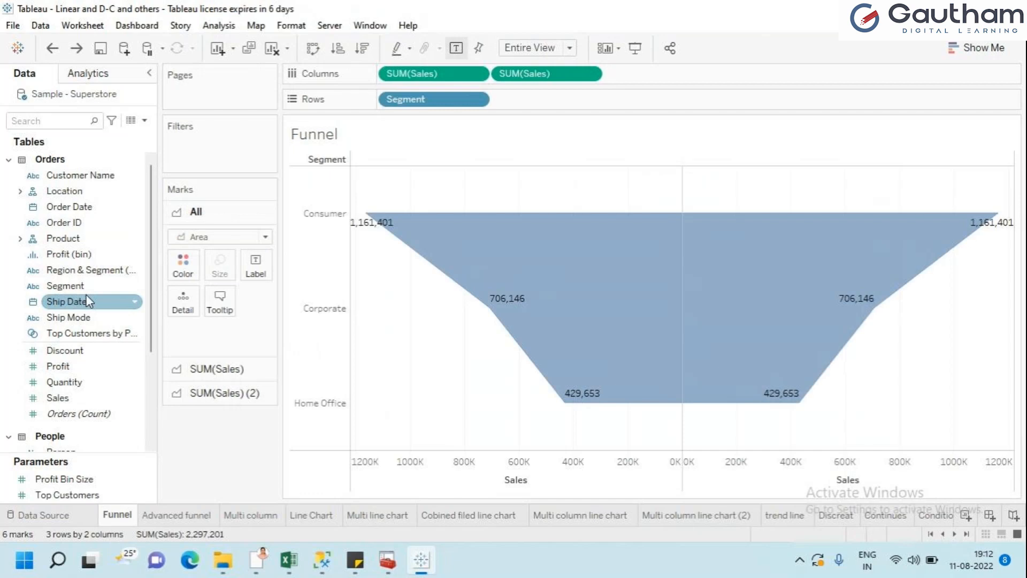
Clear the Funnel sheet and place the Segment field on Rows.
click(274, 48)
click(102, 271)
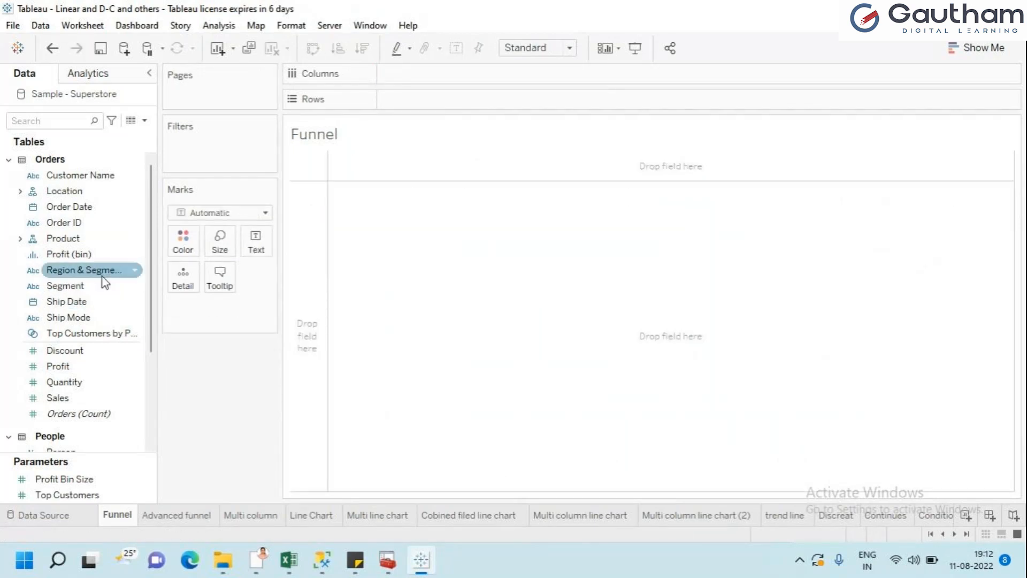
click(104, 286)
drag(418, 115, 441, 104)
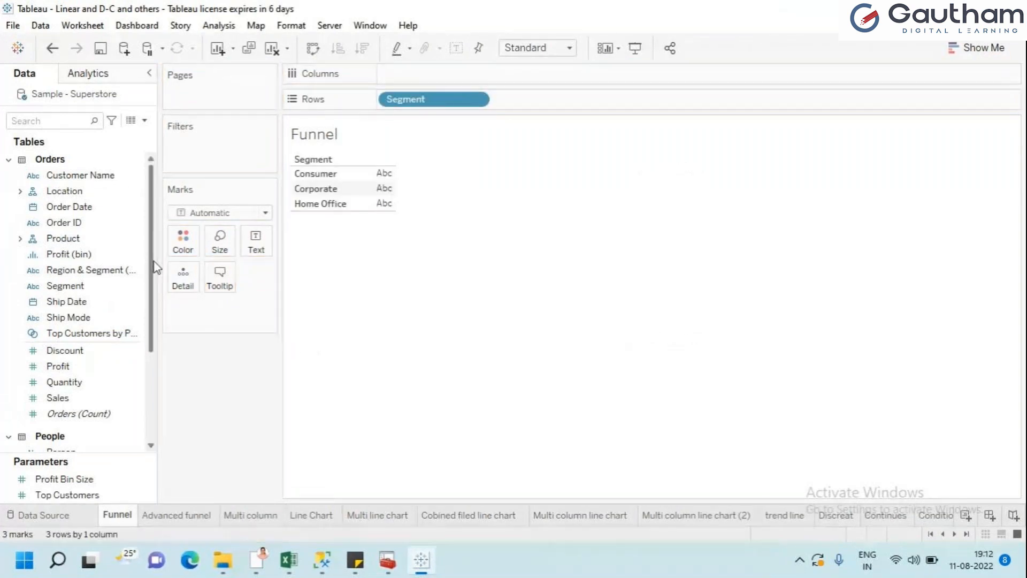
click(65, 222)
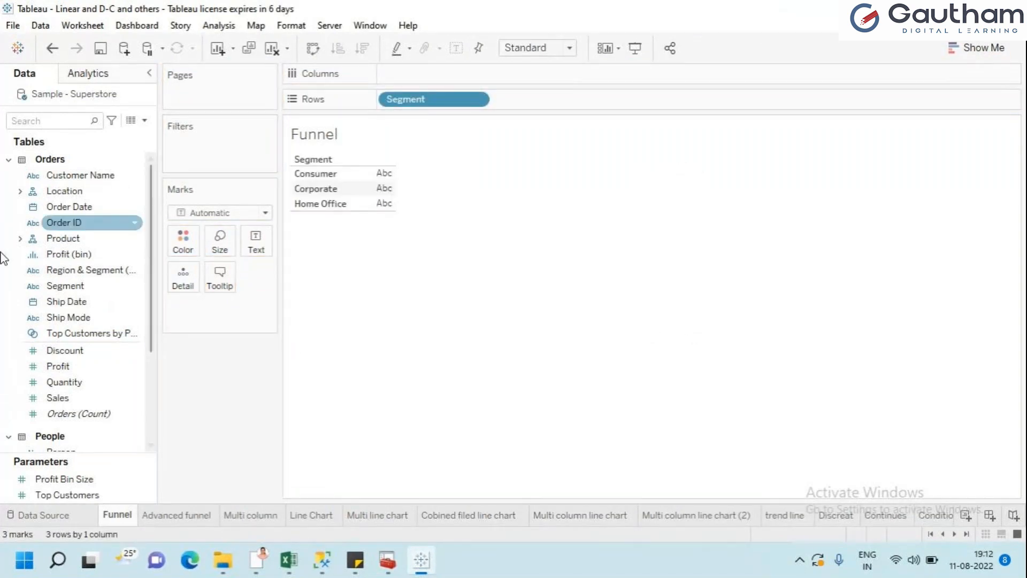
click(388, 128)
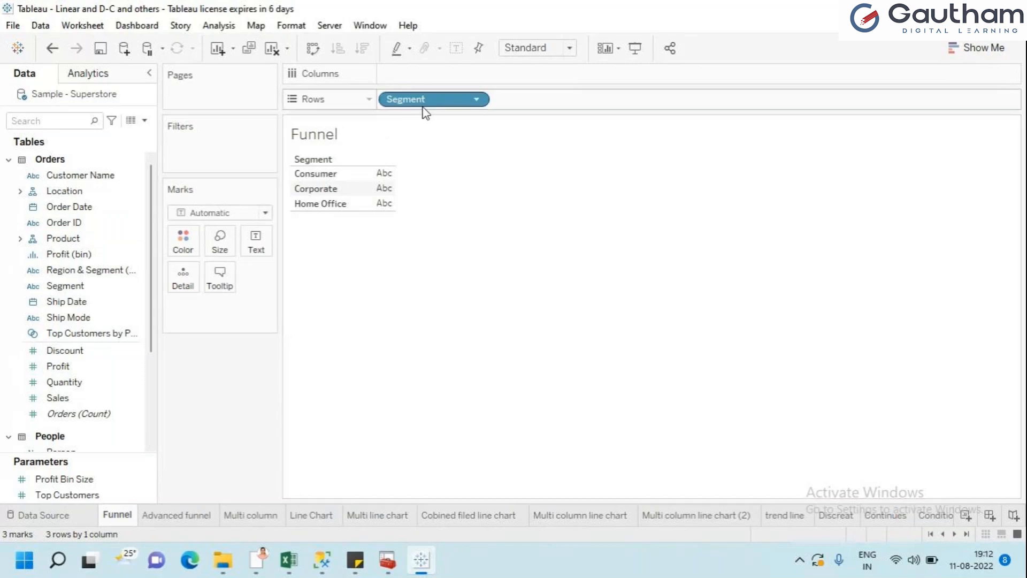
click(69, 317)
click(68, 271)
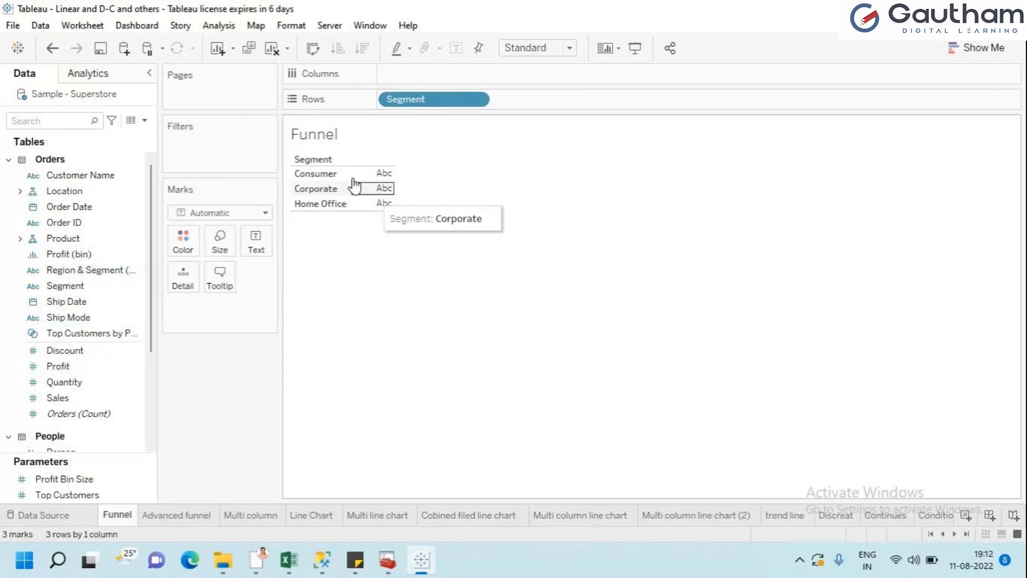
drag(340, 178, 338, 205)
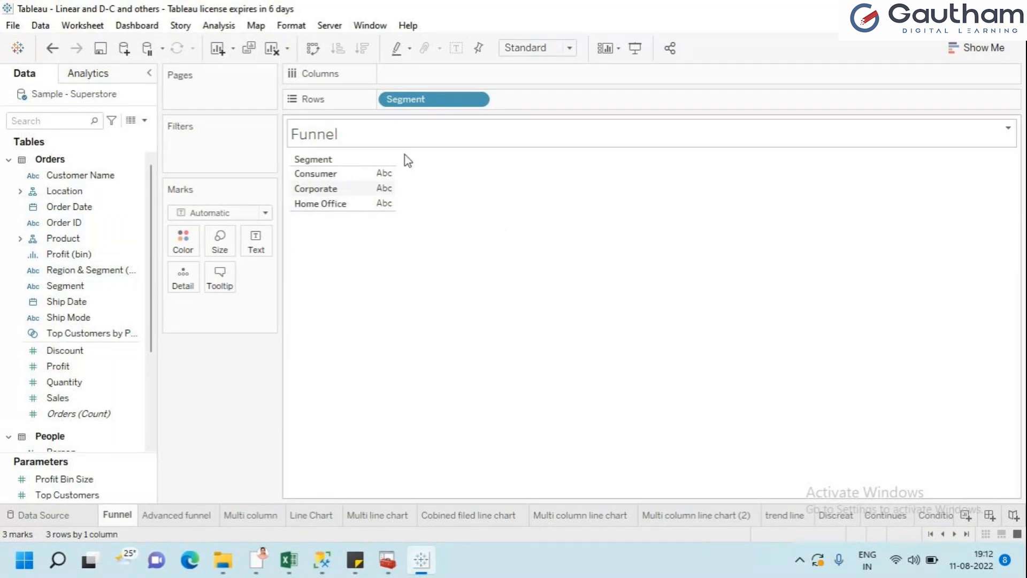
Add Sales to Columns twice and change the mark type for all measures to Line and finally to Area.
drag(58, 397, 421, 79)
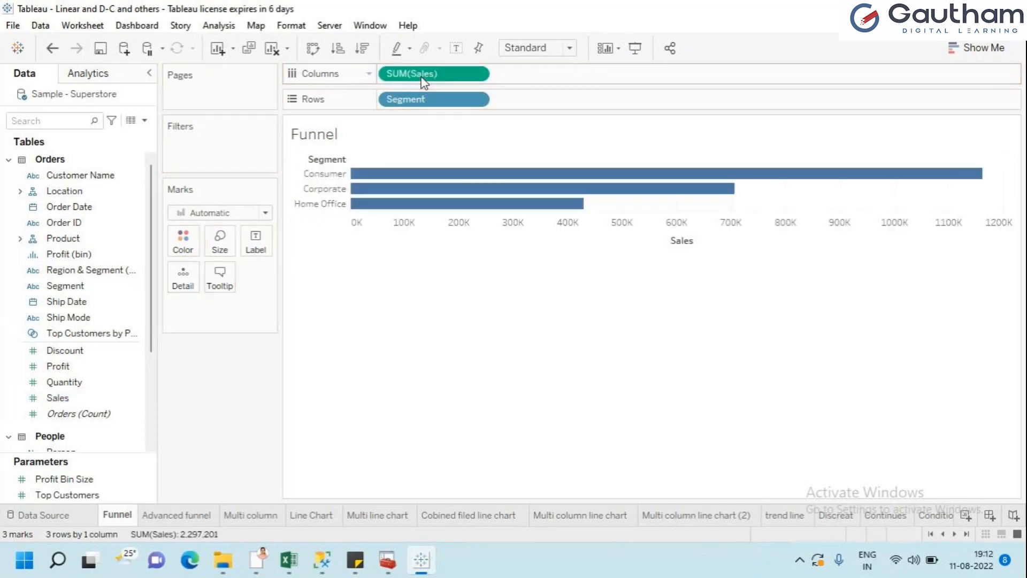
drag(58, 397, 518, 77)
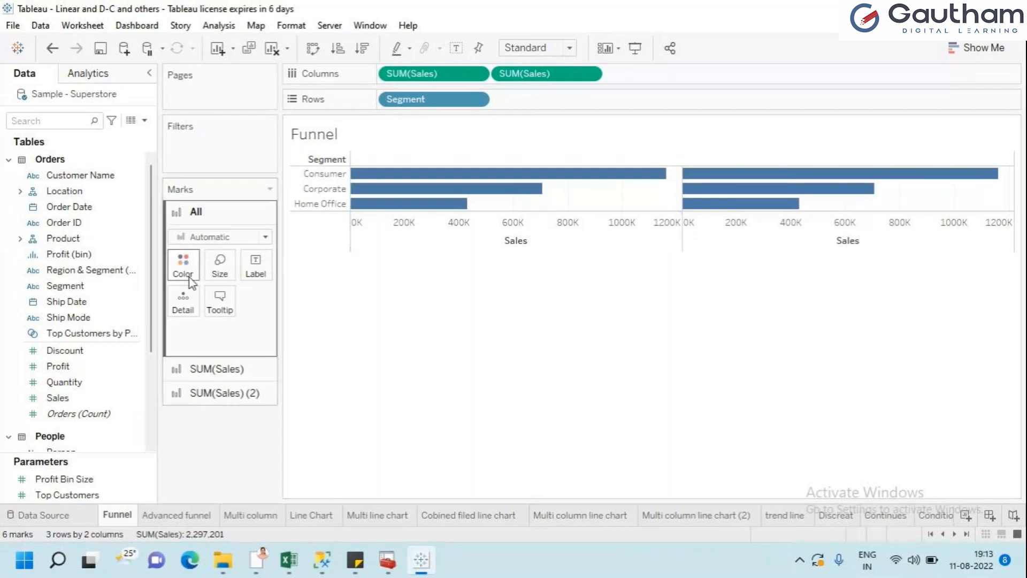
click(266, 237)
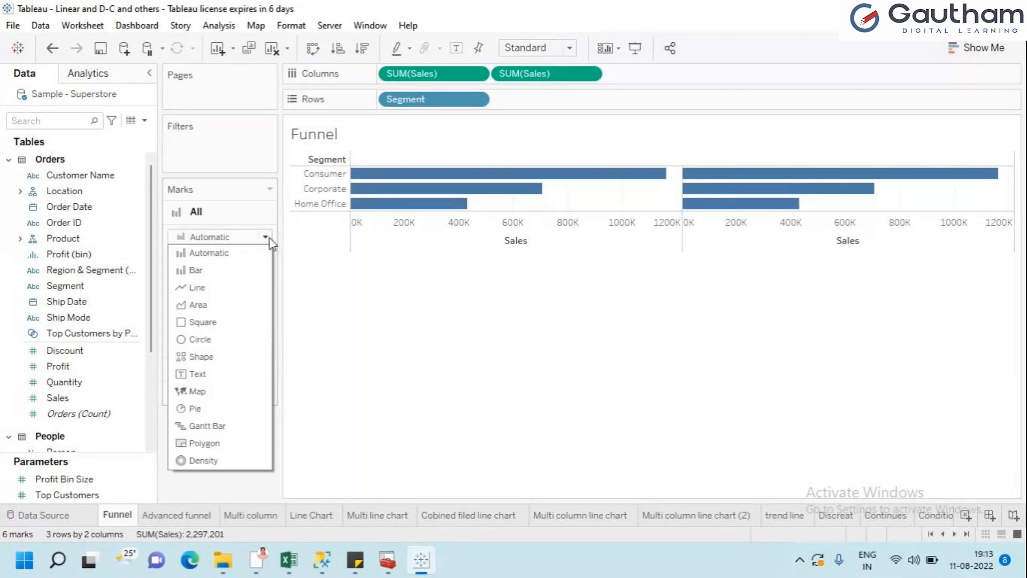
click(222, 288)
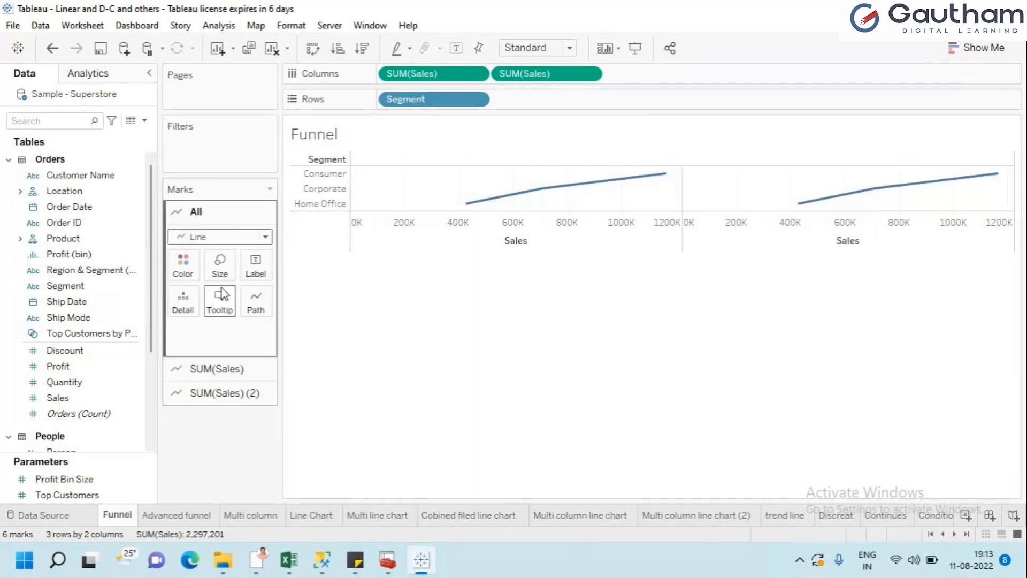
click(266, 237)
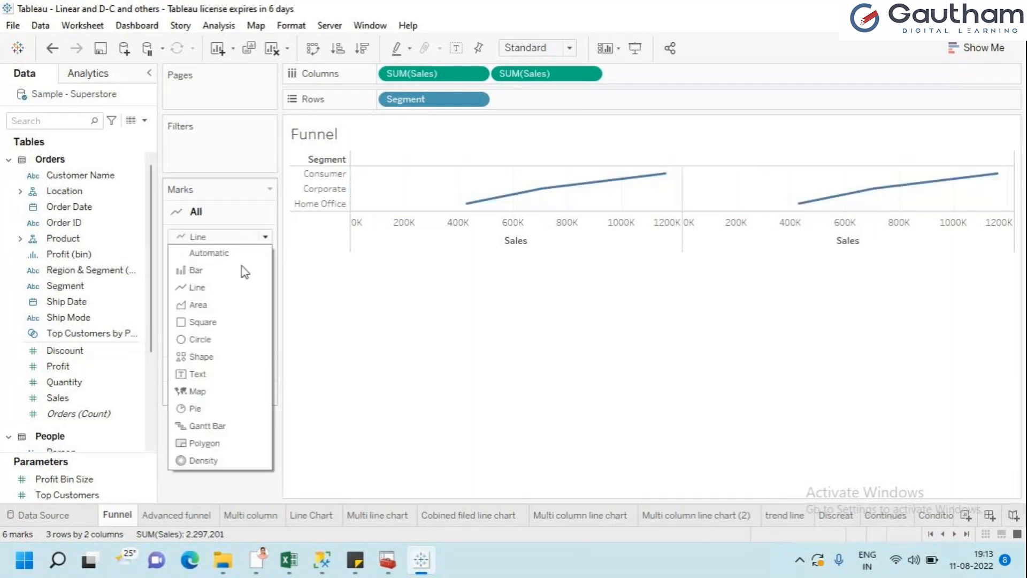
click(215, 307)
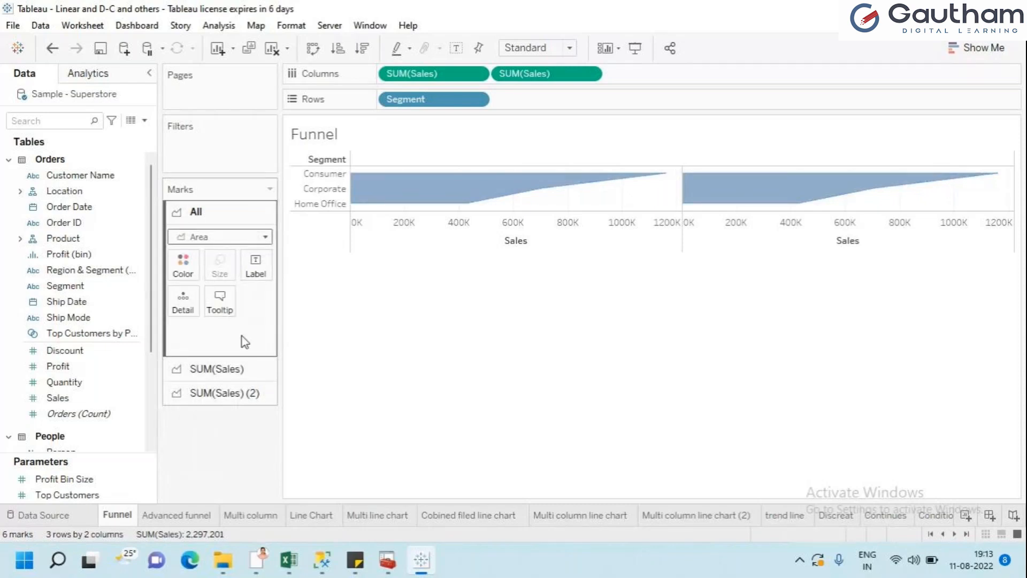
Change the chart's fit to Fit Height and finally to Entire View.
click(572, 53)
click(544, 91)
click(573, 48)
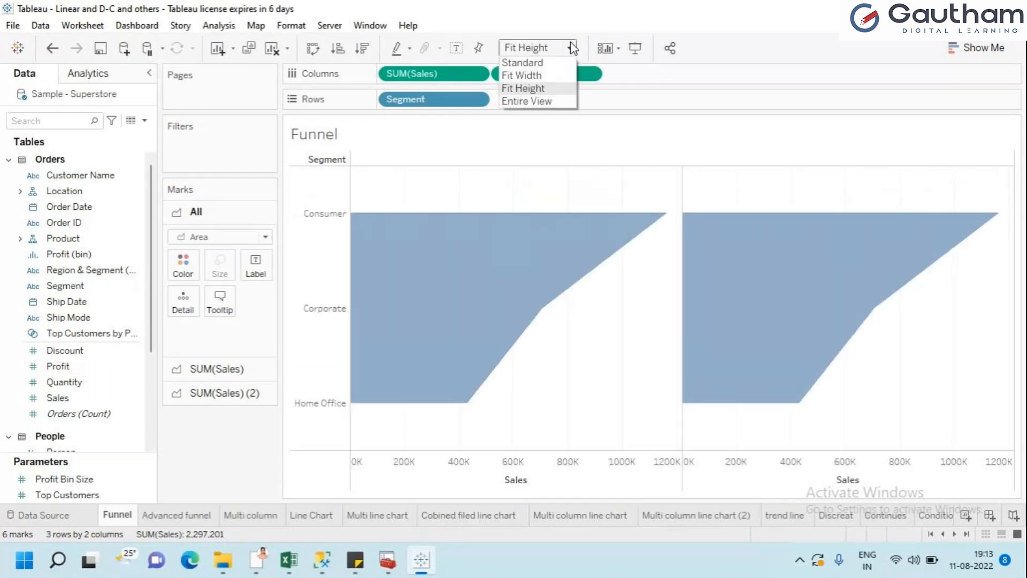
key(Escape)
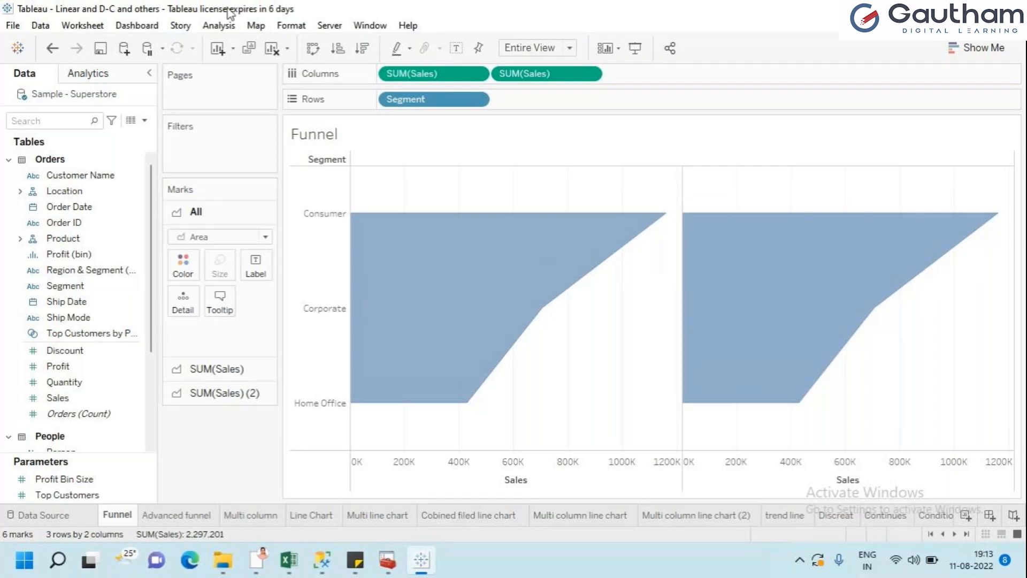
Clear the Funnel sheet again and put Segment back on Rows.
click(274, 49)
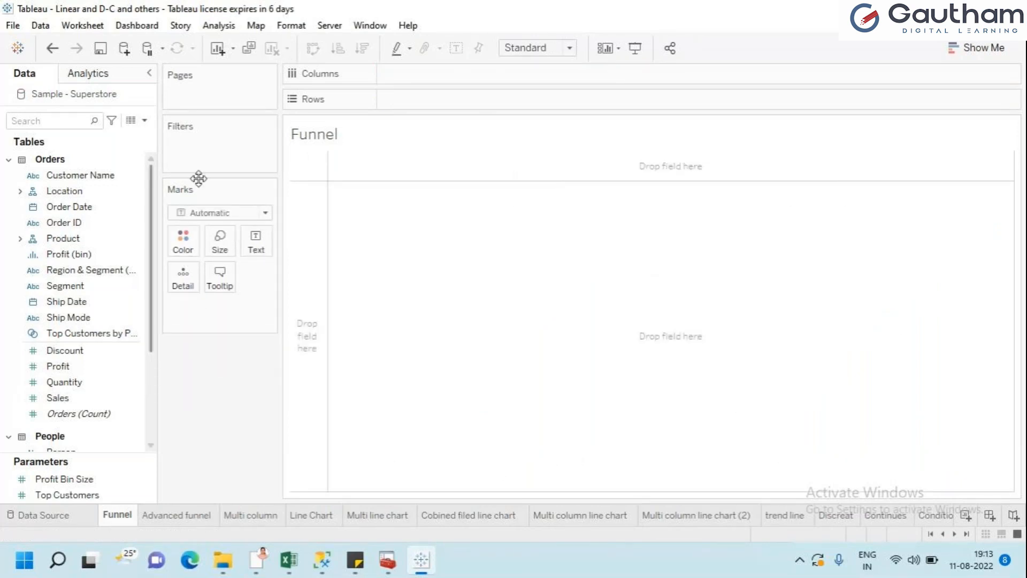
drag(99, 288, 438, 103)
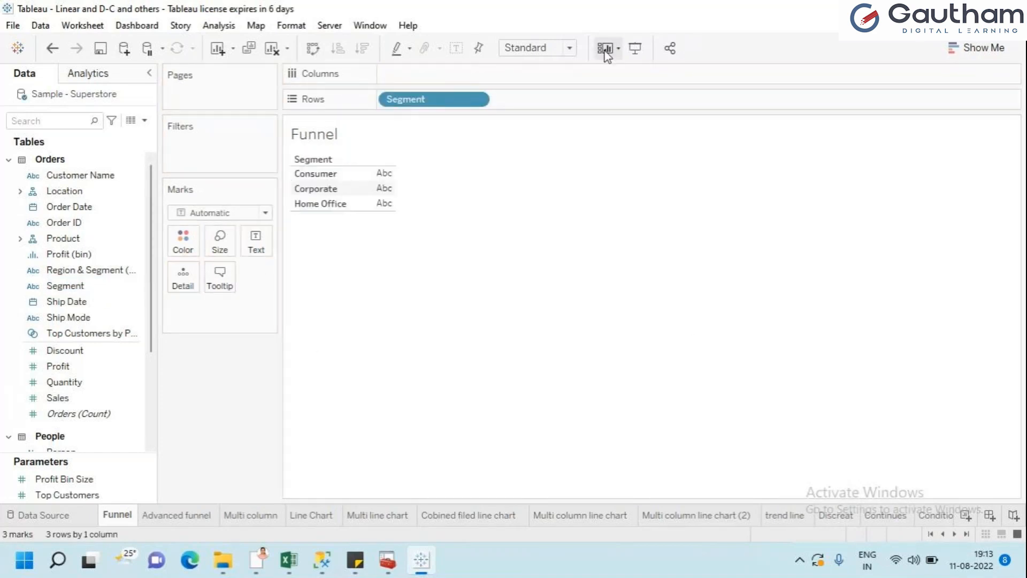
Set the sheet's fit to Entire View and add Sales to Columns.
click(570, 49)
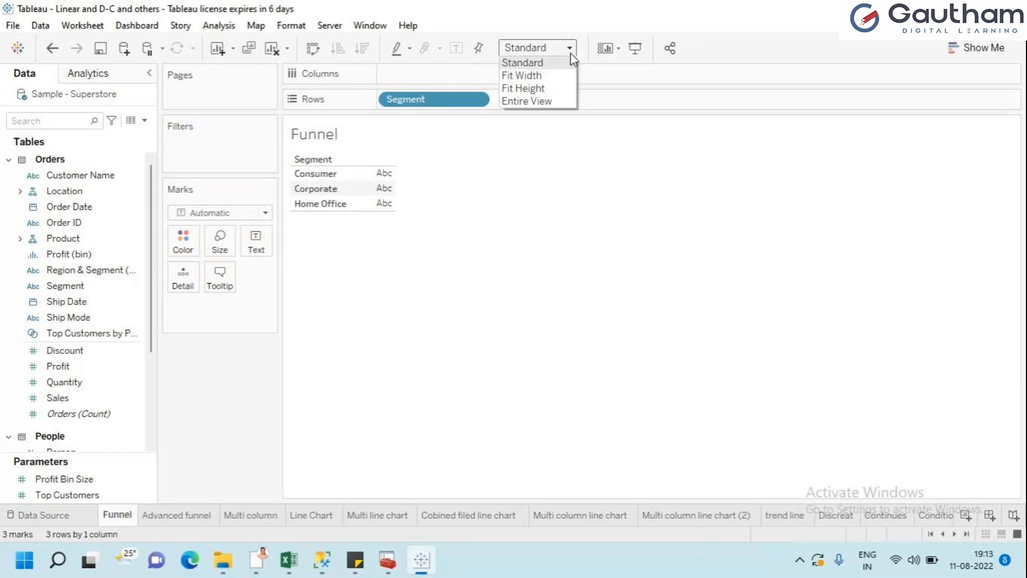
click(538, 99)
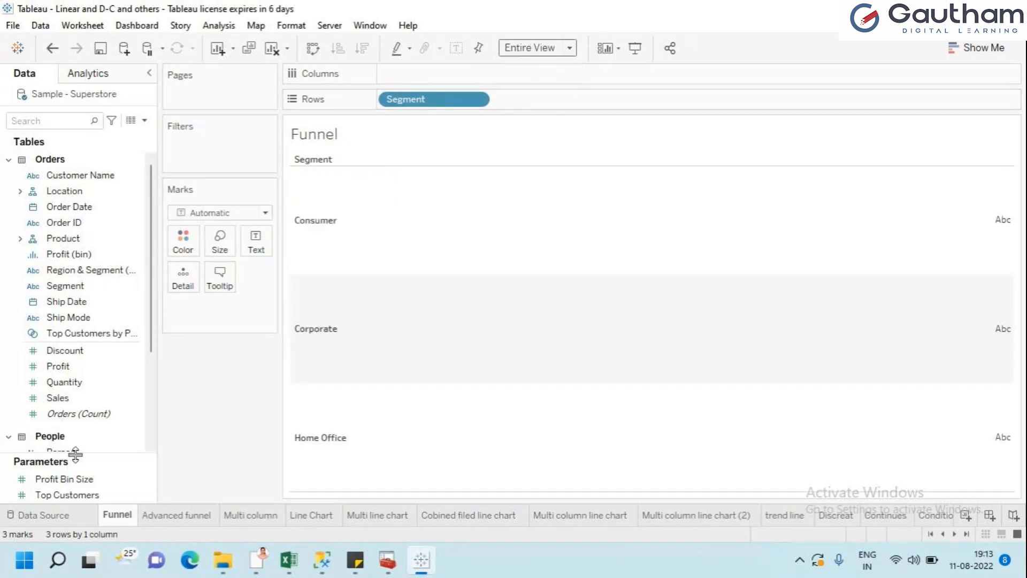
drag(73, 405, 412, 83)
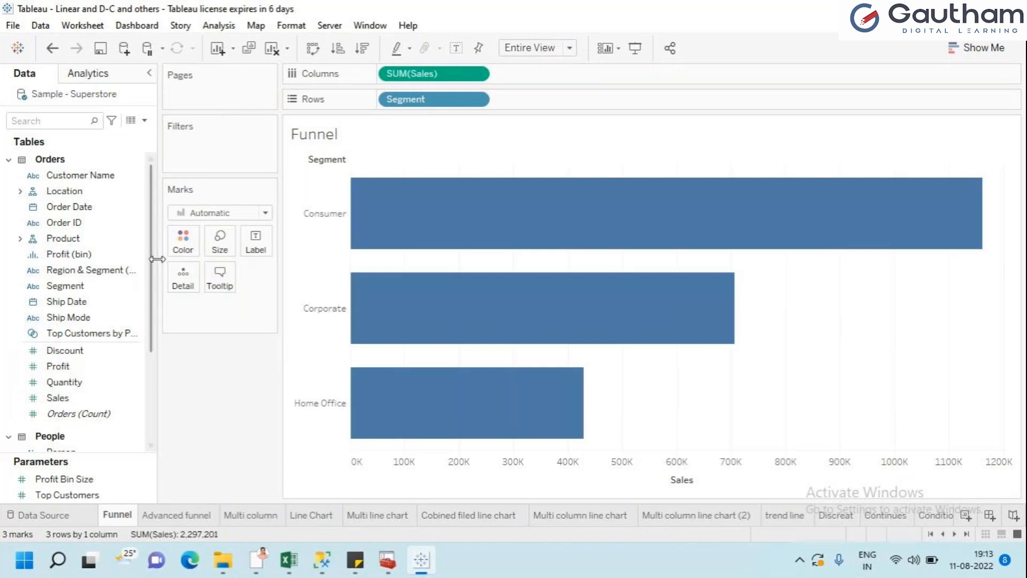
Try the Line mark type, settle on Area, and add a second Sales measure to Columns beside the first.
click(126, 258)
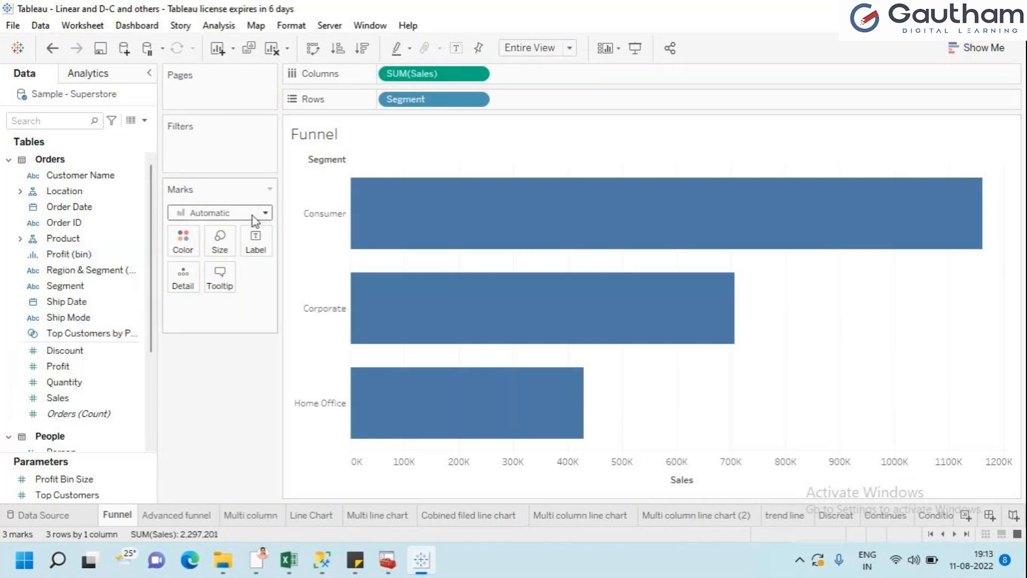
click(269, 212)
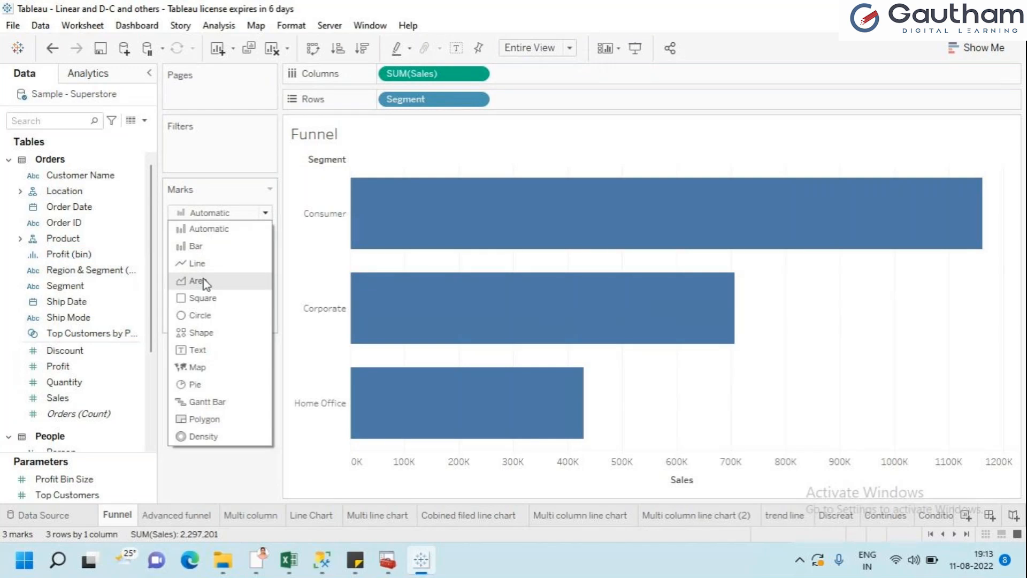
click(206, 264)
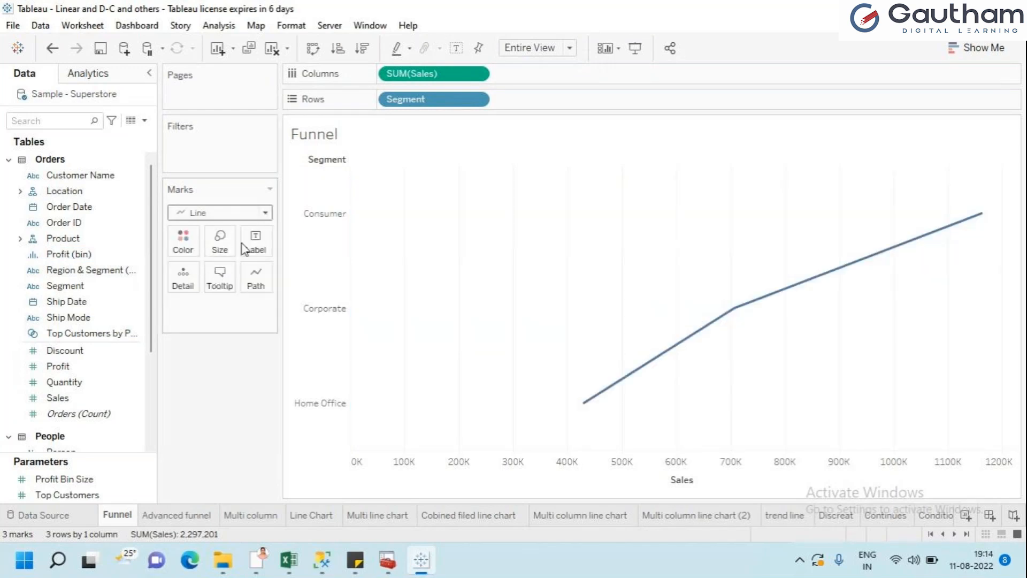
click(263, 213)
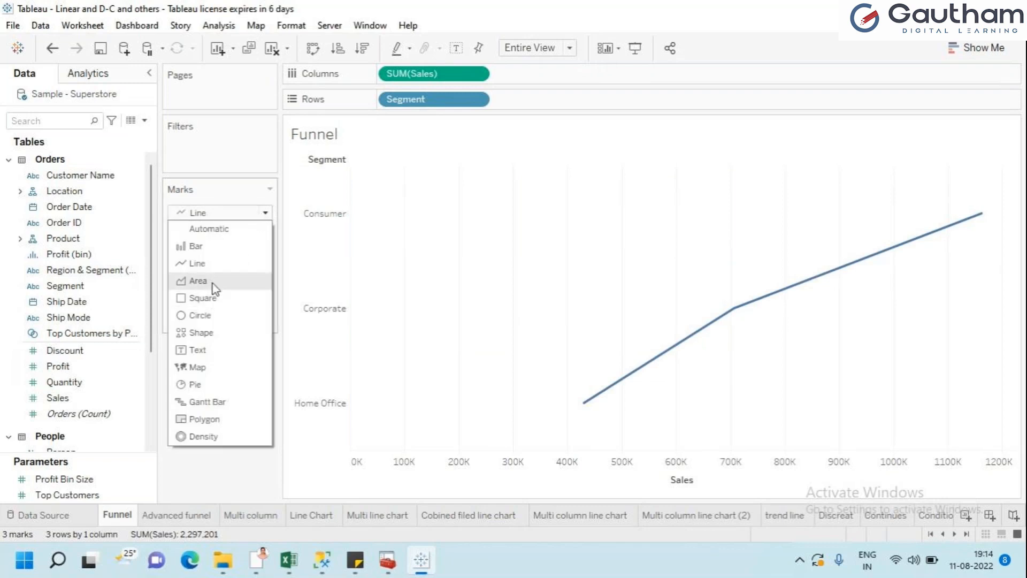
key(Escape)
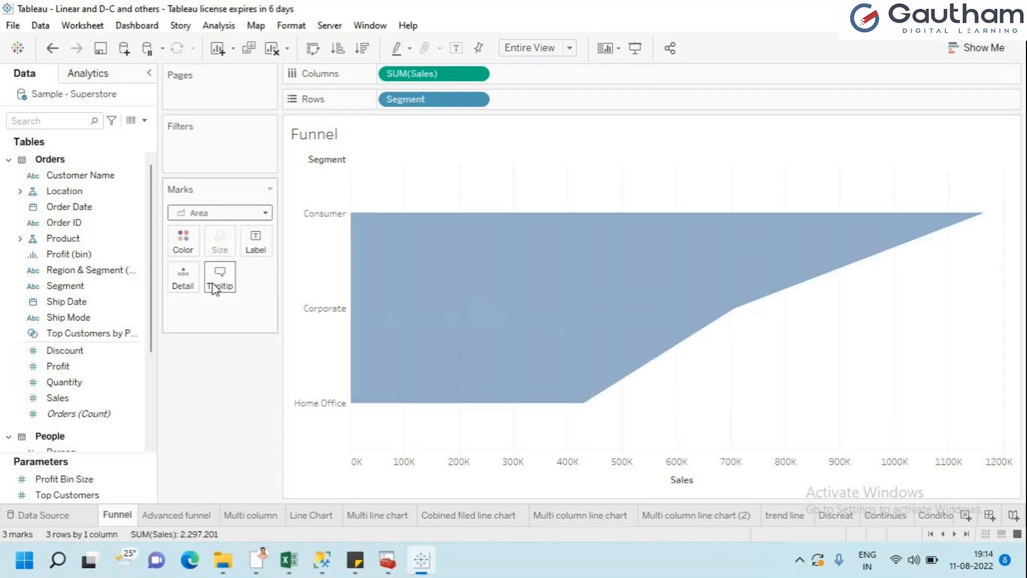
drag(71, 399, 522, 79)
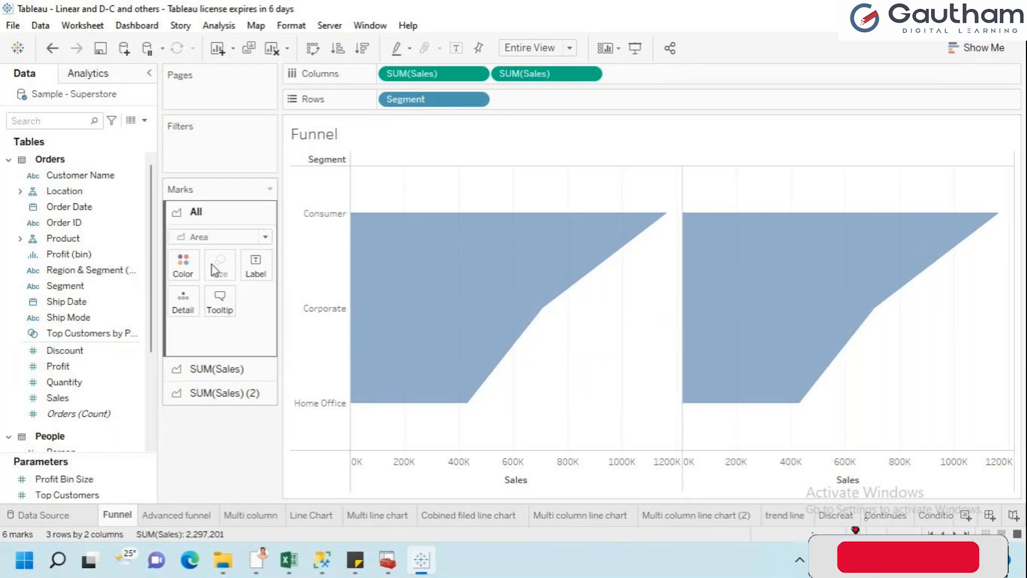
Review the separate marks settings of the first and second Sales measures.
mouse_move(538, 75)
mouse_down()
mouse_move(69, 384)
mouse_move(487, 132)
mouse_move(554, 66)
mouse_move(544, 74)
mouse_up()
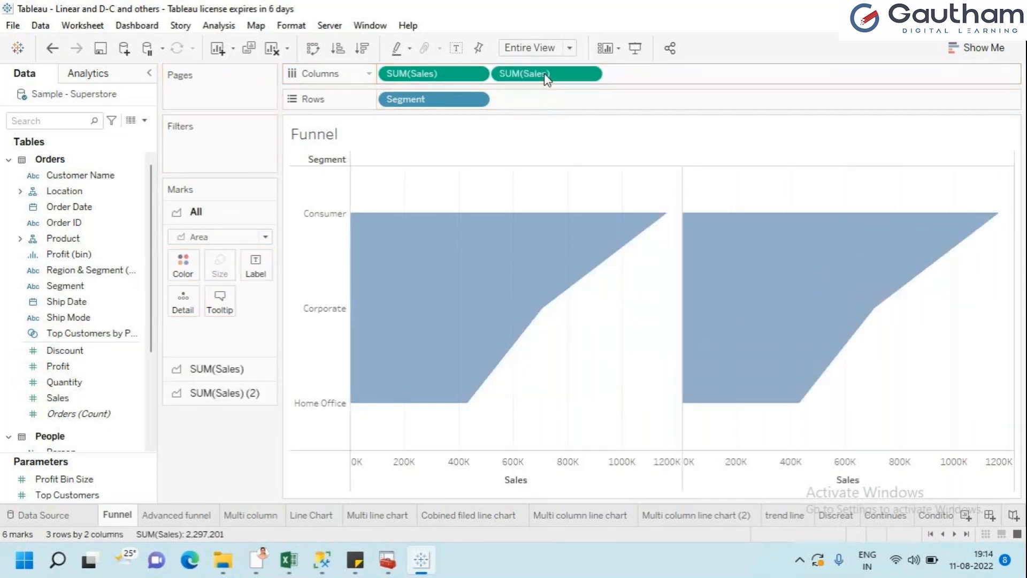
click(230, 368)
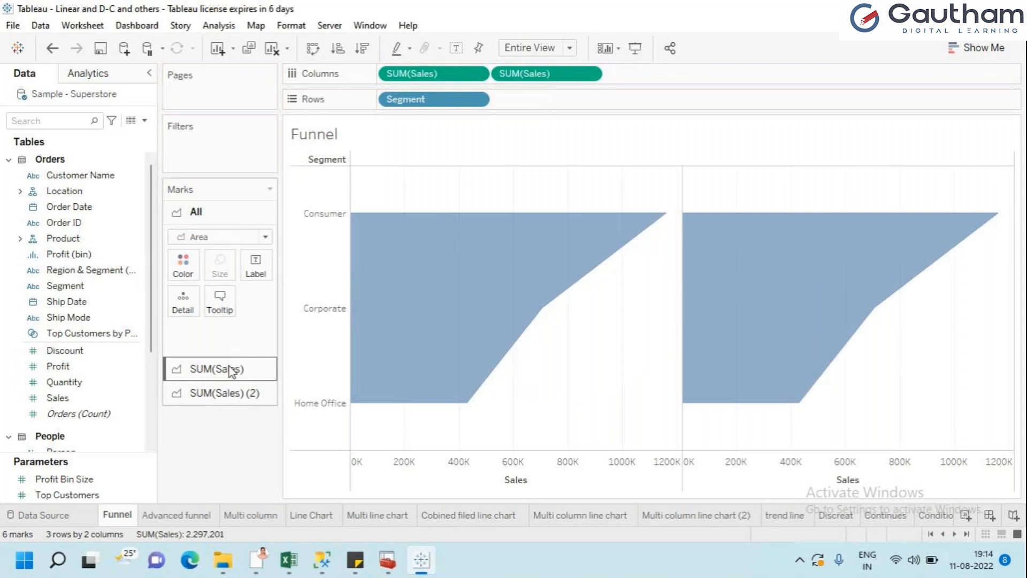
click(230, 369)
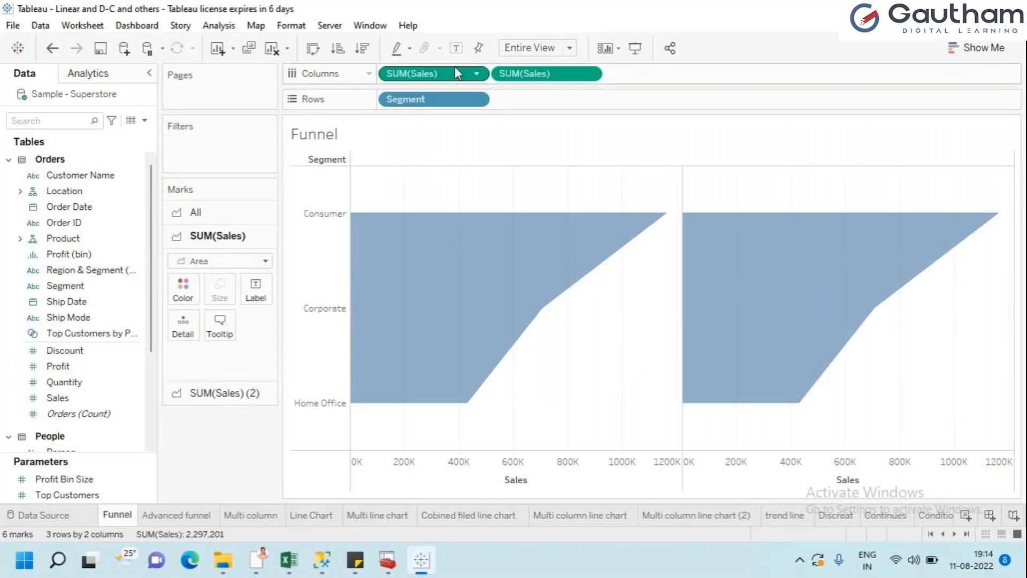
click(222, 397)
click(222, 396)
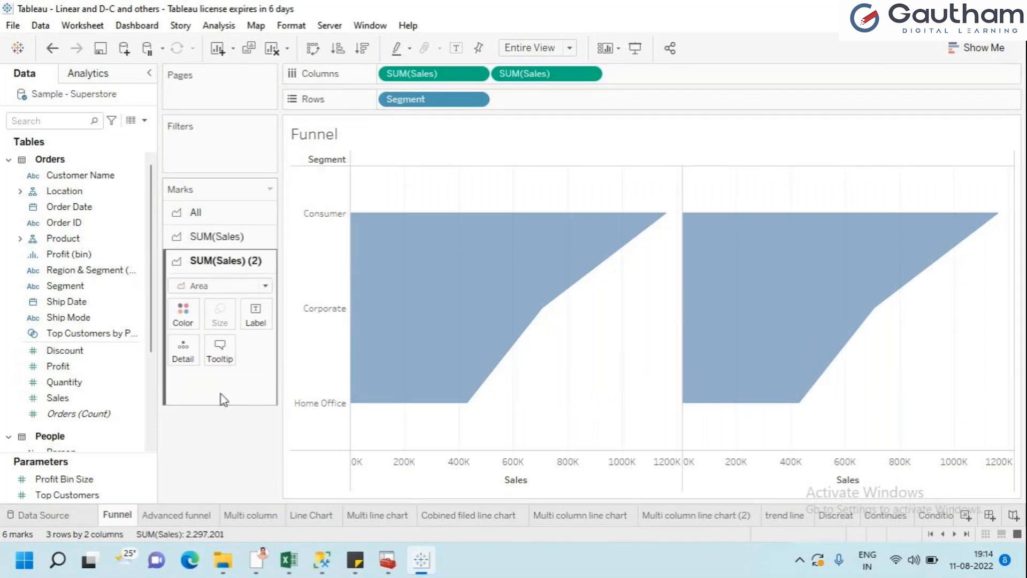
Set the mark type of both Sales measures to Bar together through the shared marks settings.
click(238, 222)
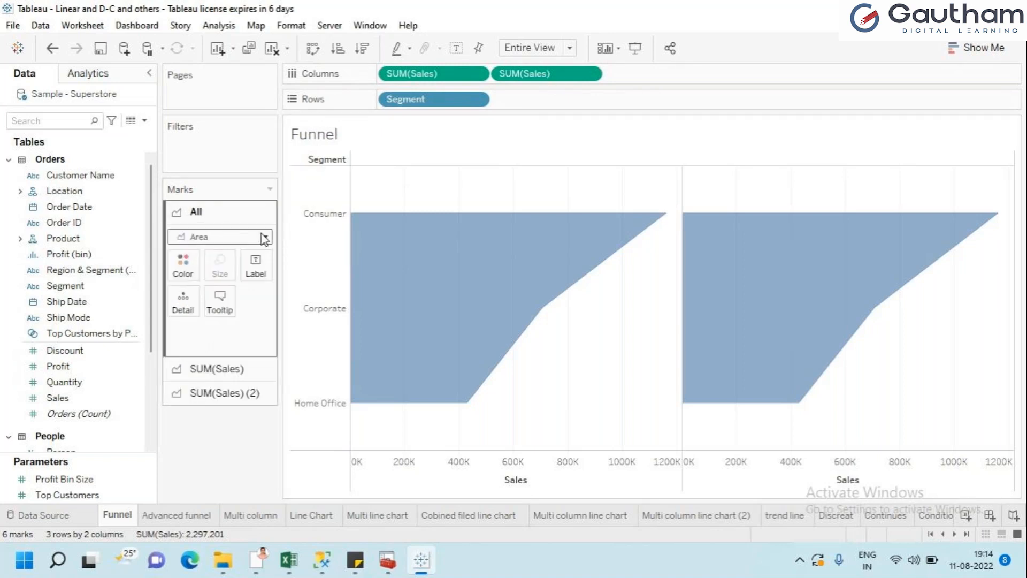
click(265, 236)
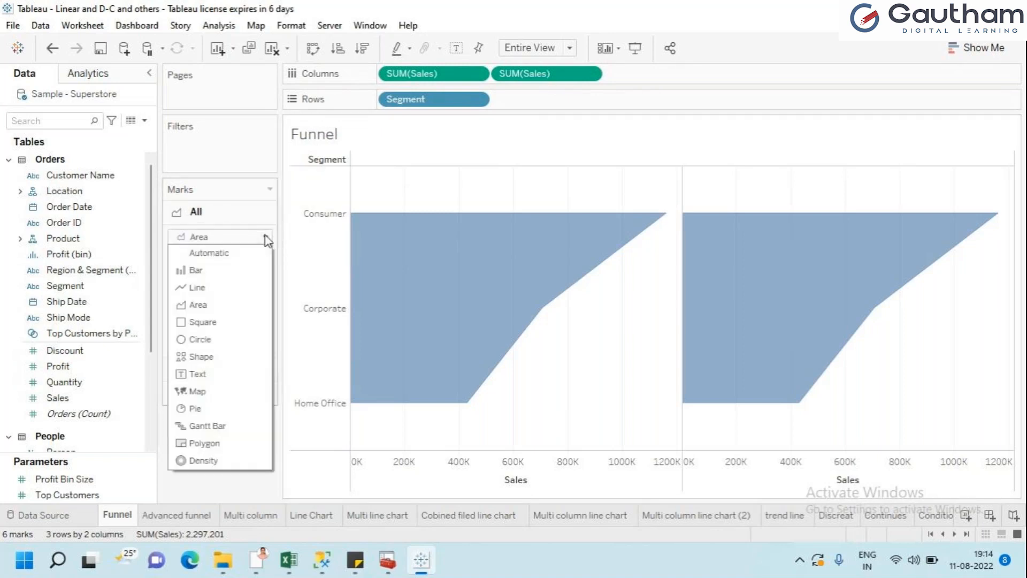
click(196, 271)
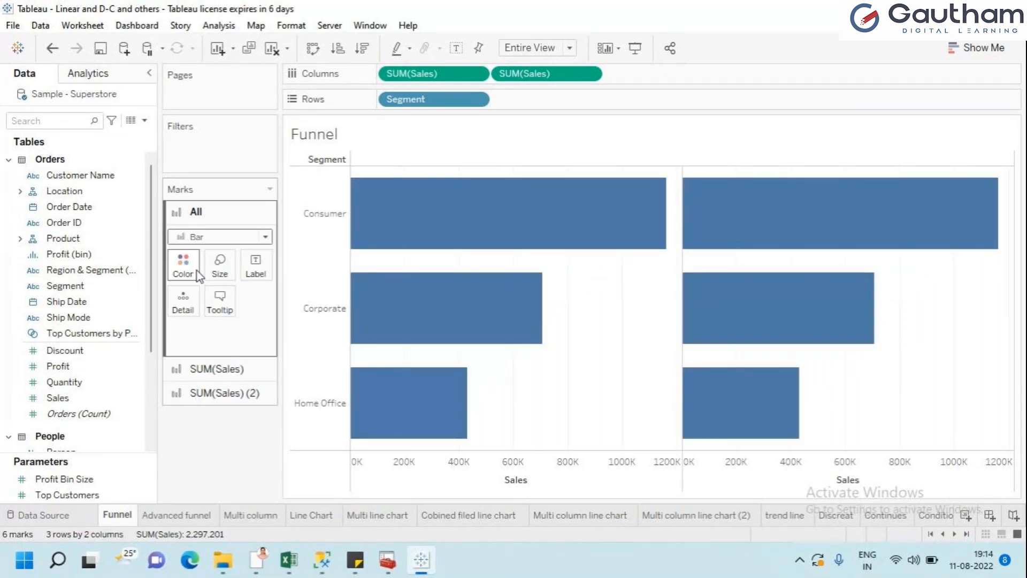
Set only the first Sales measure's mark type to Area.
click(205, 367)
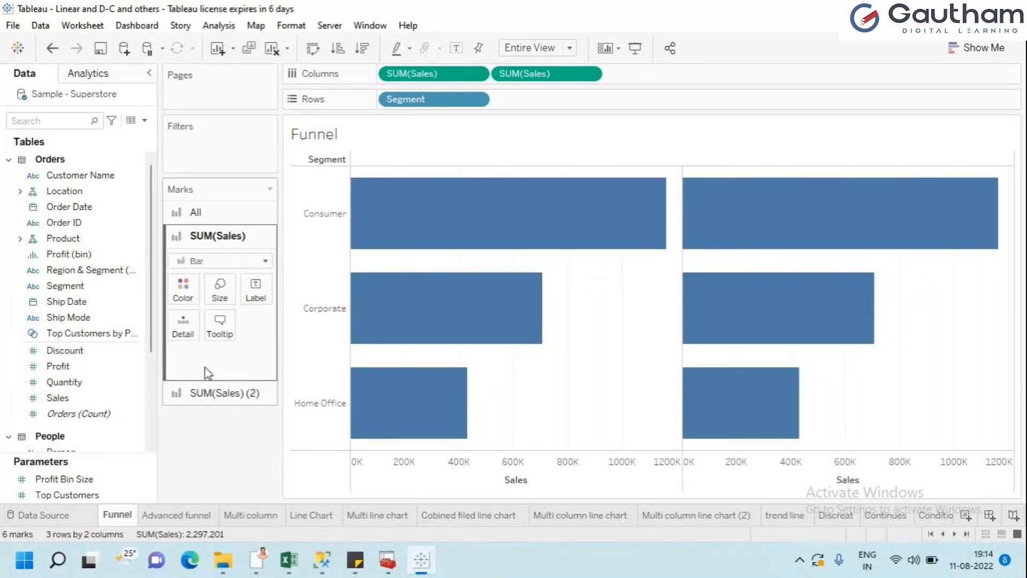
click(264, 261)
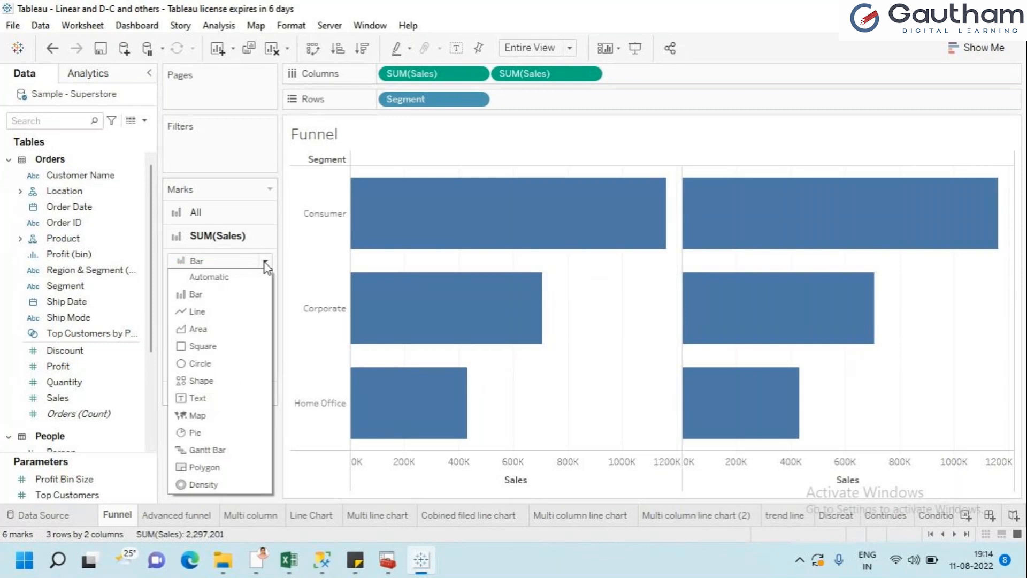
click(214, 328)
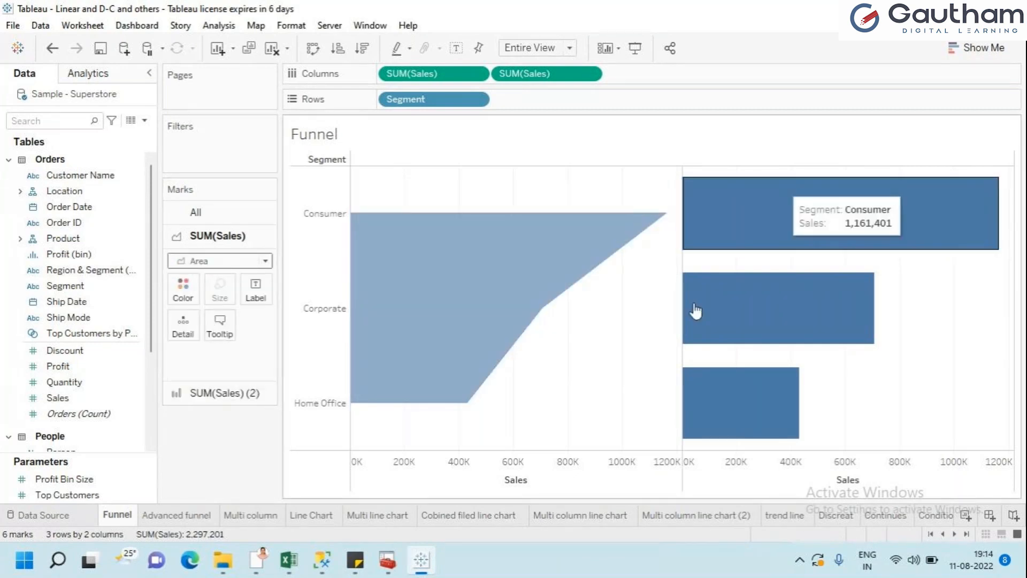
Set only the second Sales measure's mark type to Line.
click(204, 403)
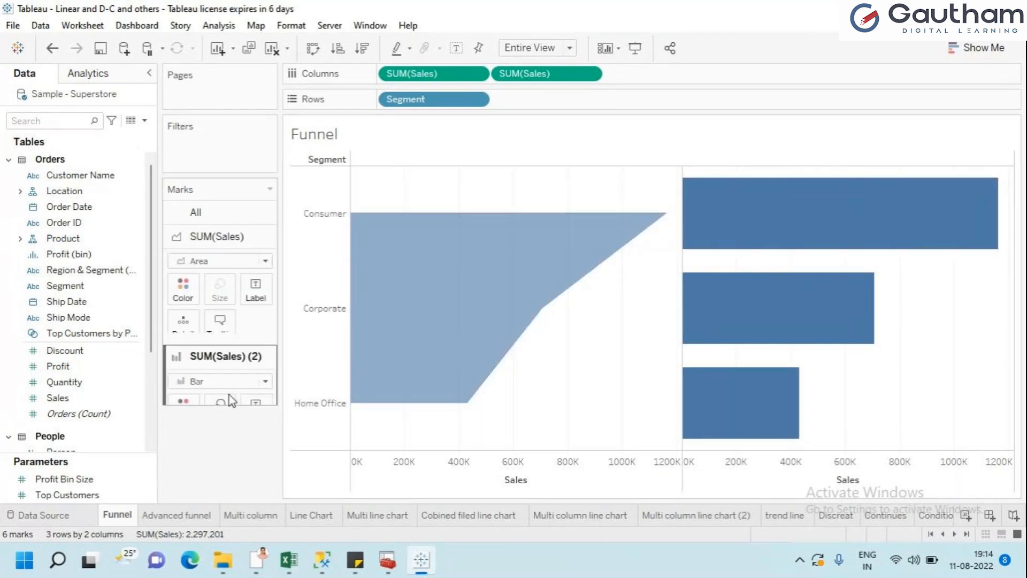
click(268, 284)
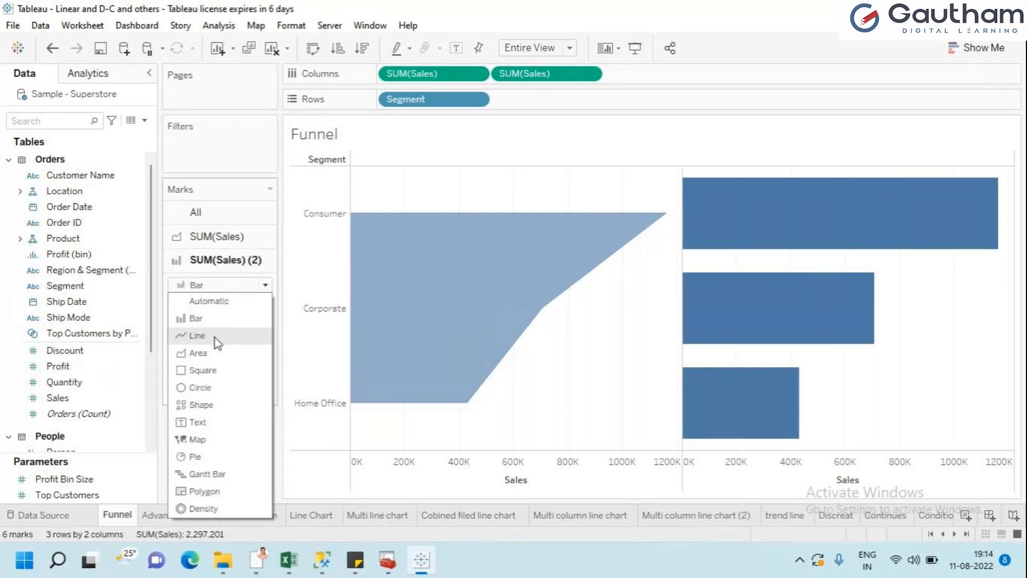
click(234, 313)
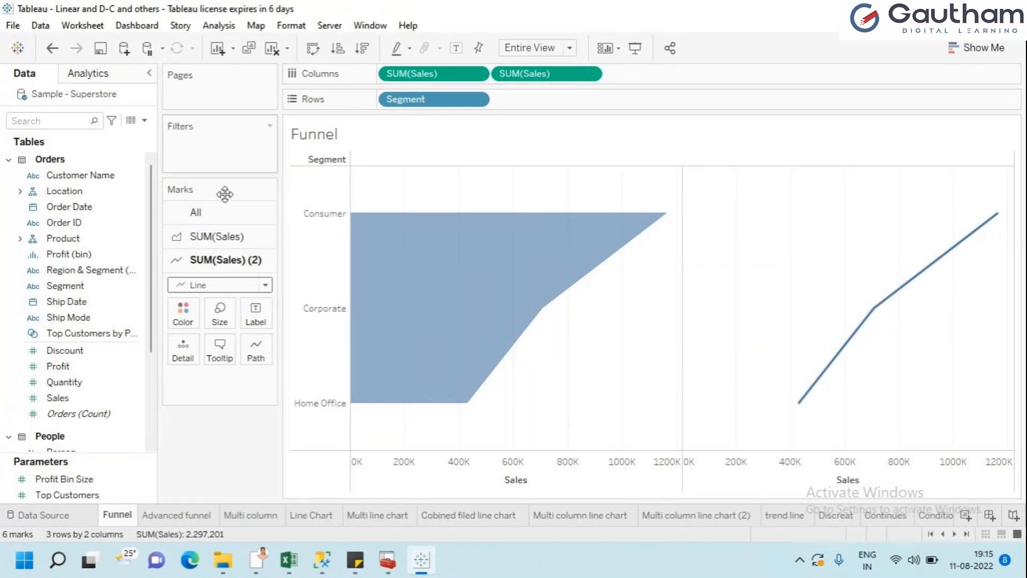
Set the shared mark type of all Sales measures to Area.
click(230, 216)
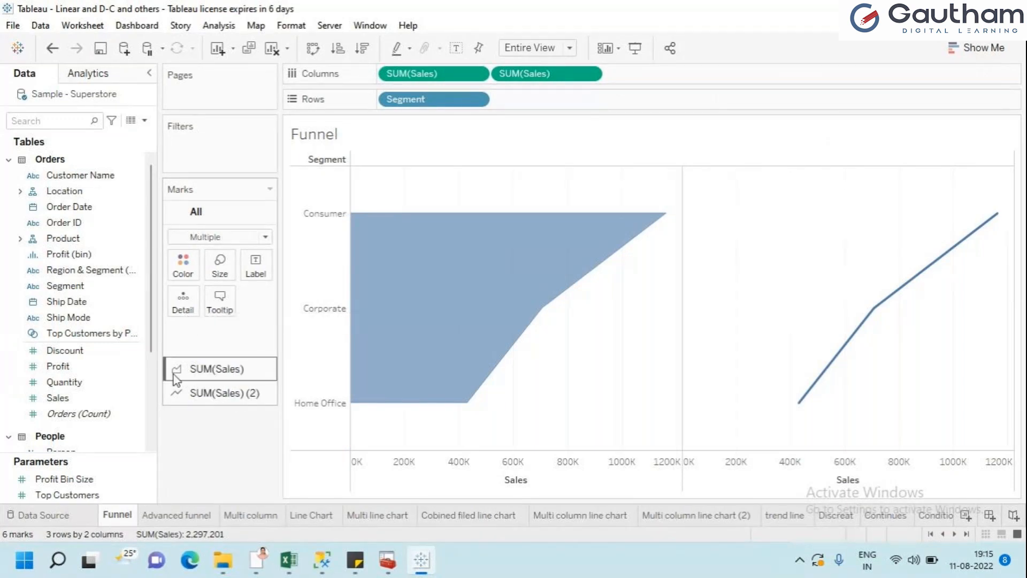
click(264, 236)
click(206, 311)
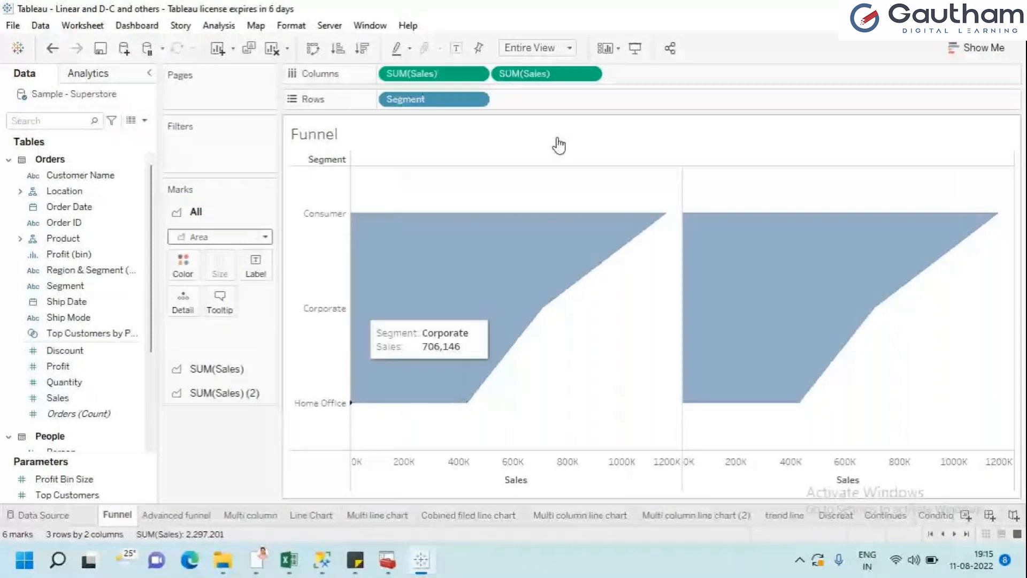
Compare the individual marks settings of the two Sales area charts.
click(236, 369)
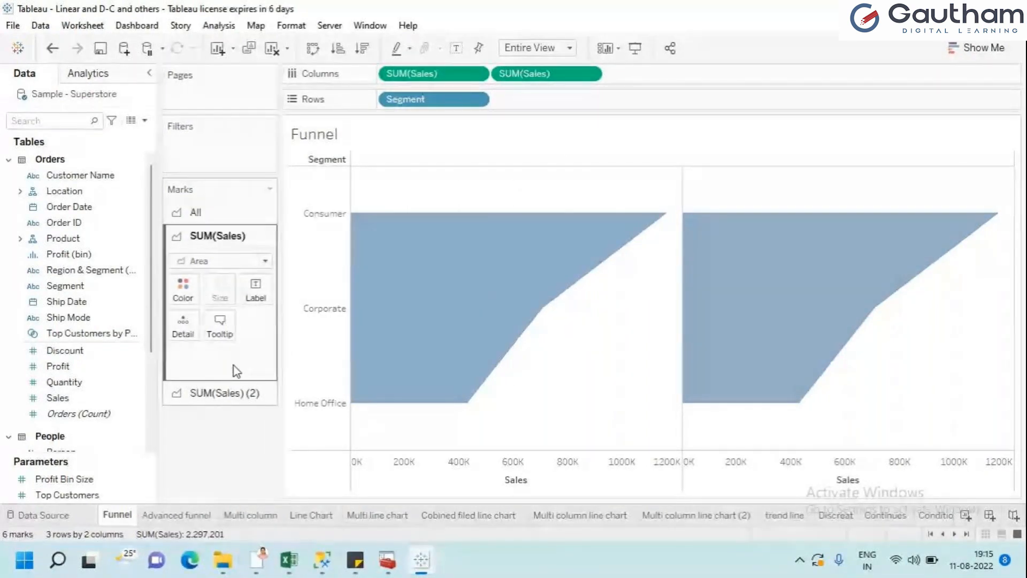
click(229, 393)
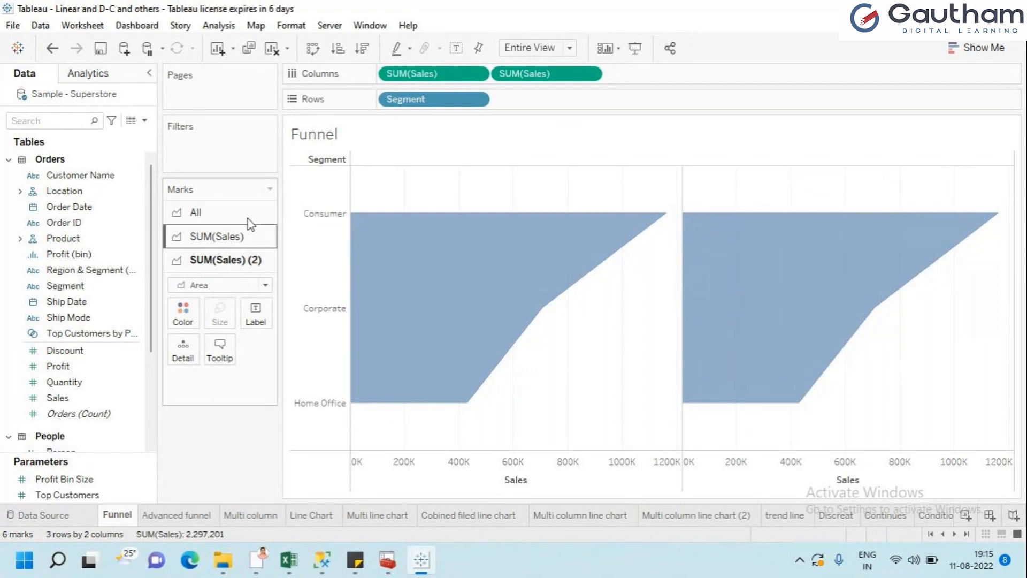
click(224, 235)
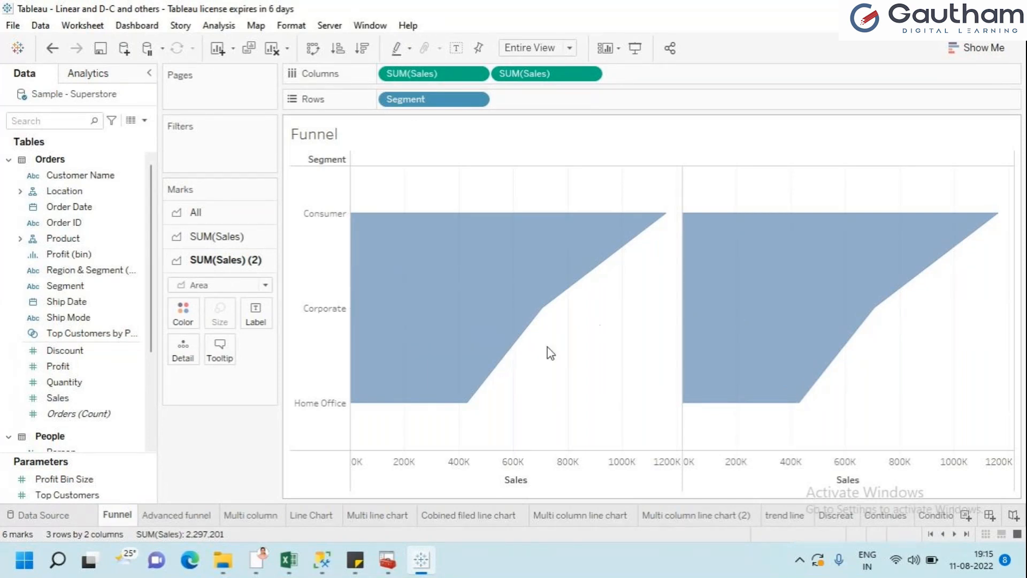
right_click(604, 351)
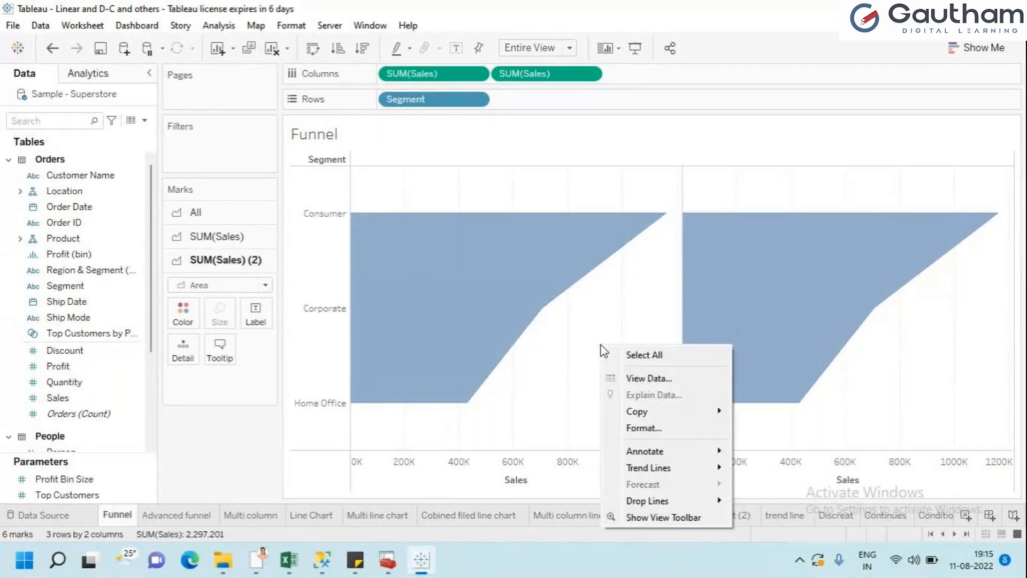
click(437, 189)
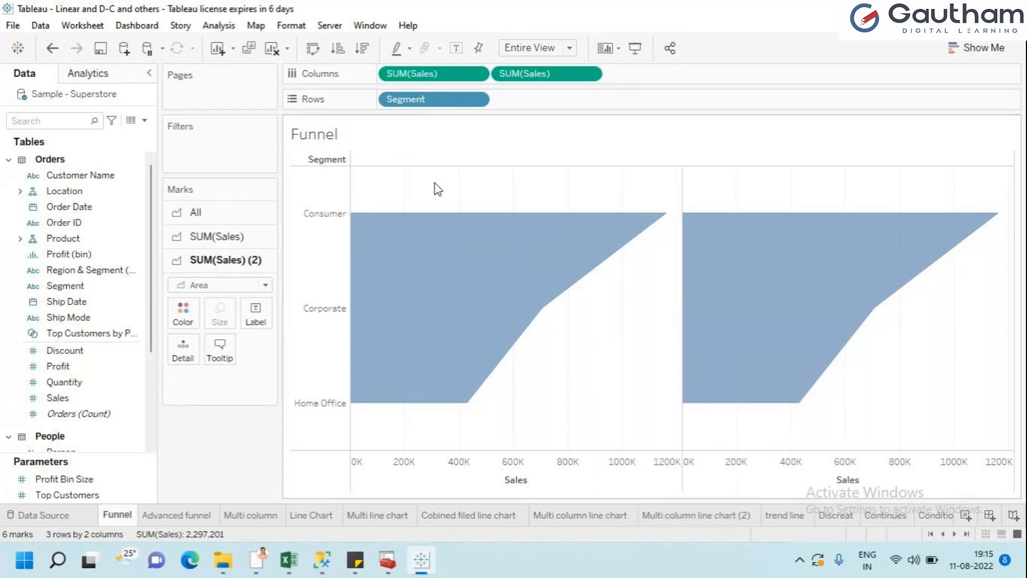
right_click(437, 189)
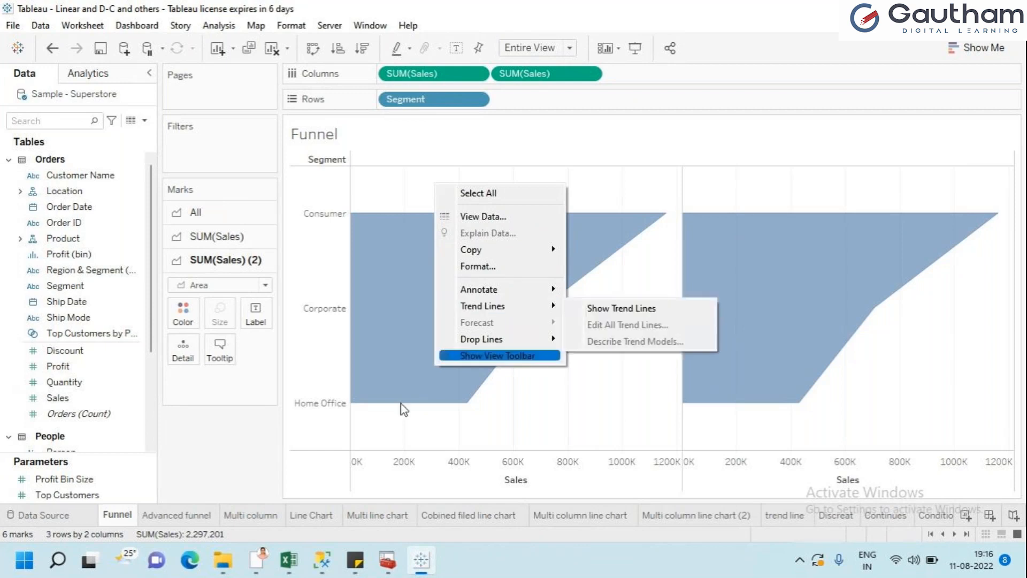
click(328, 436)
click(330, 439)
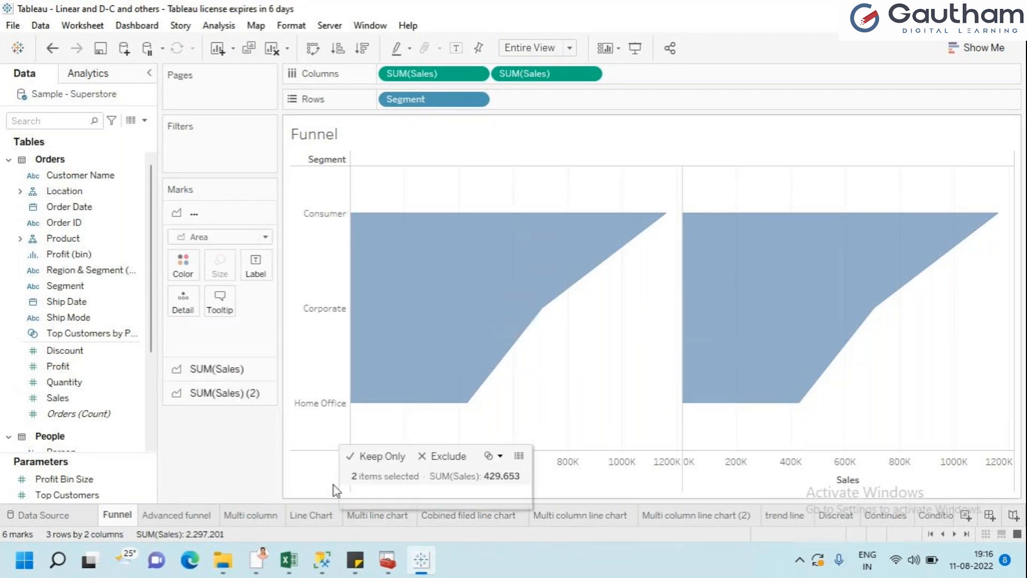
click(594, 488)
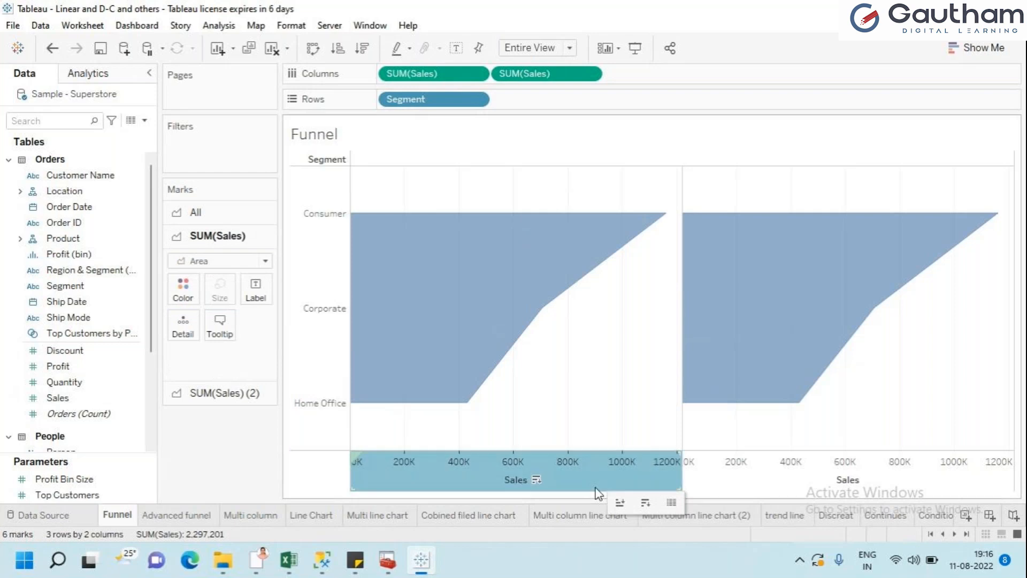
right_click(597, 492)
click(293, 482)
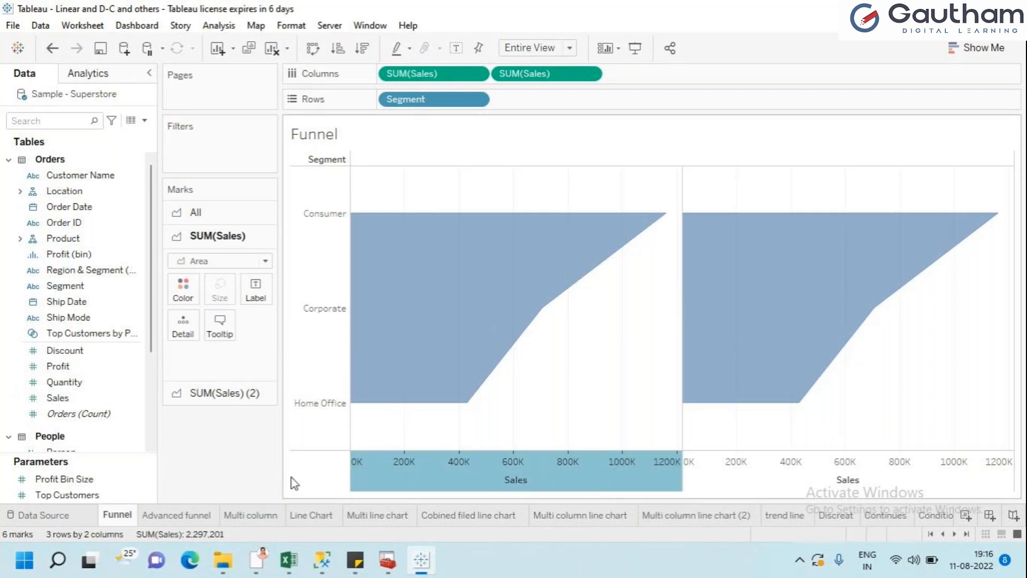
click(293, 481)
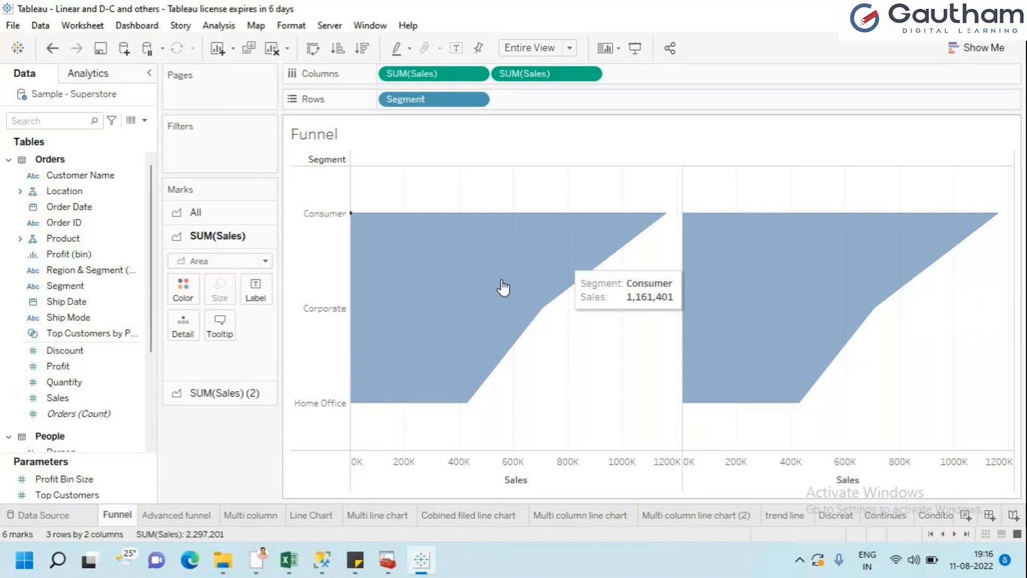
click(574, 486)
right_click(573, 486)
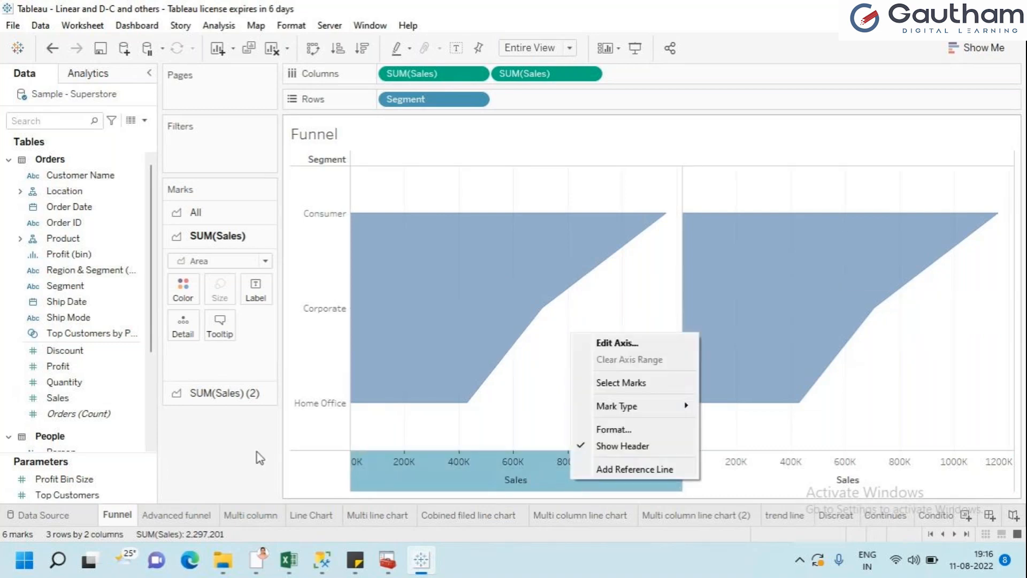
click(227, 462)
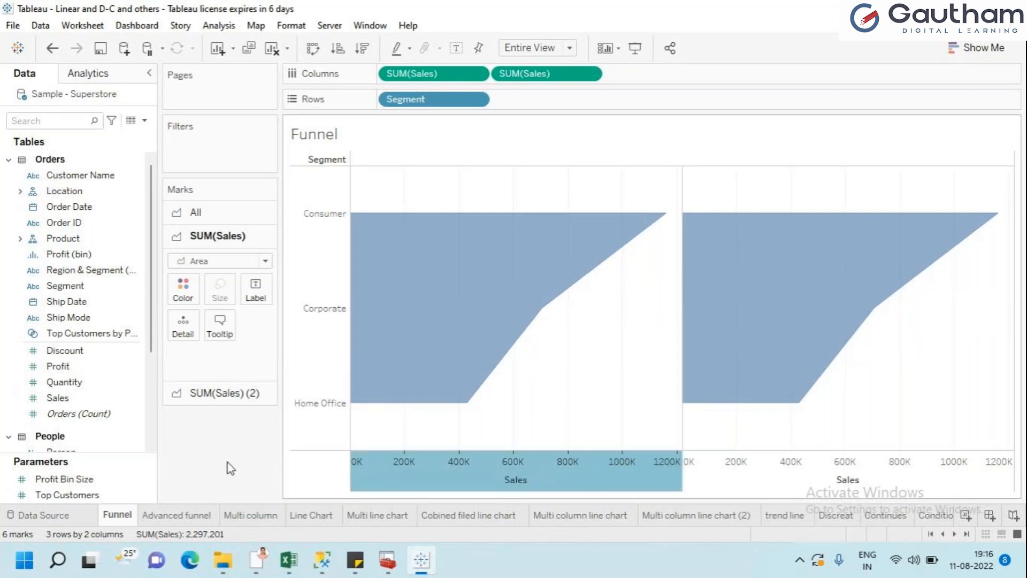
right_click(556, 479)
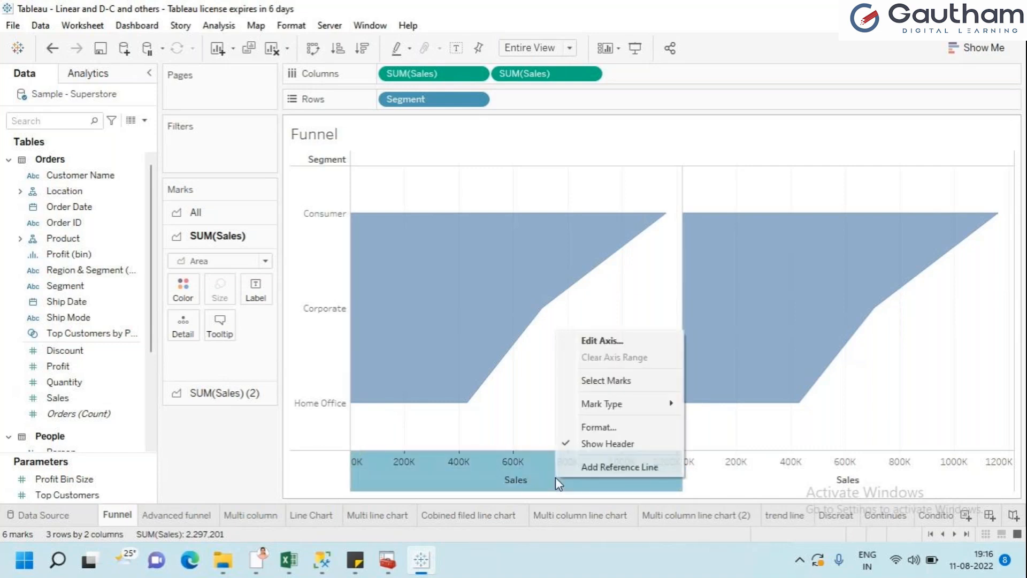
click(616, 340)
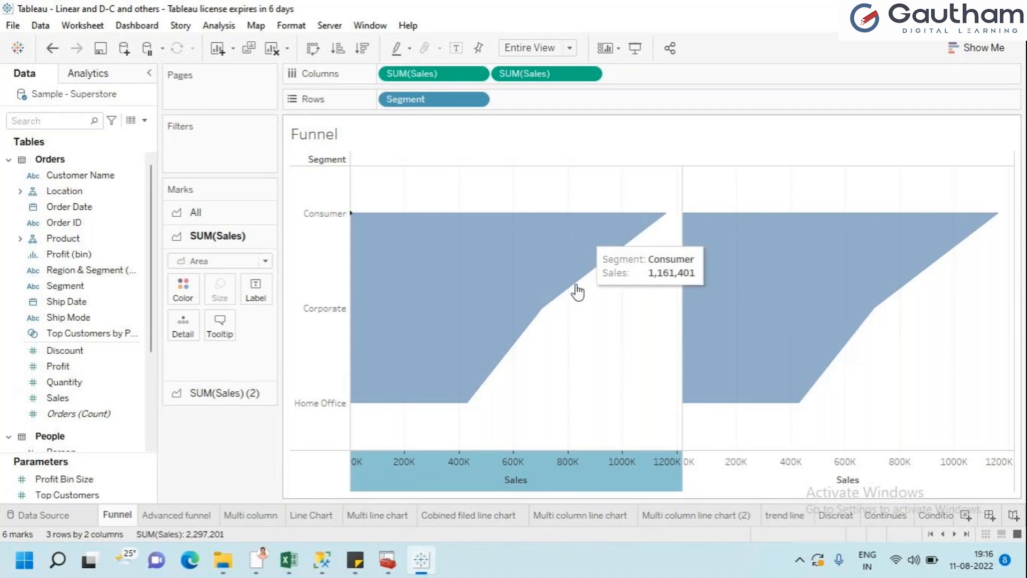
right_click(553, 467)
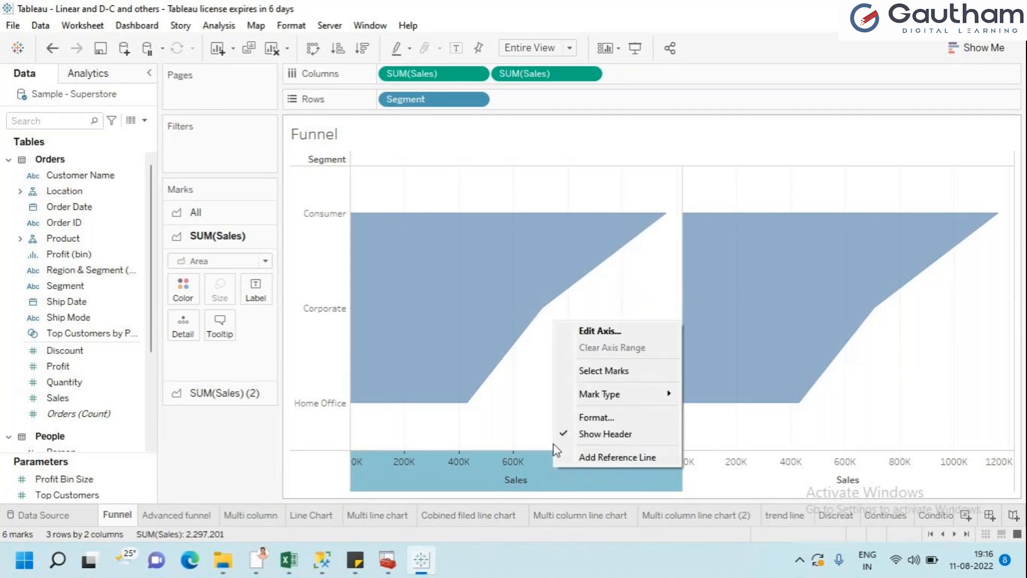
click(606, 330)
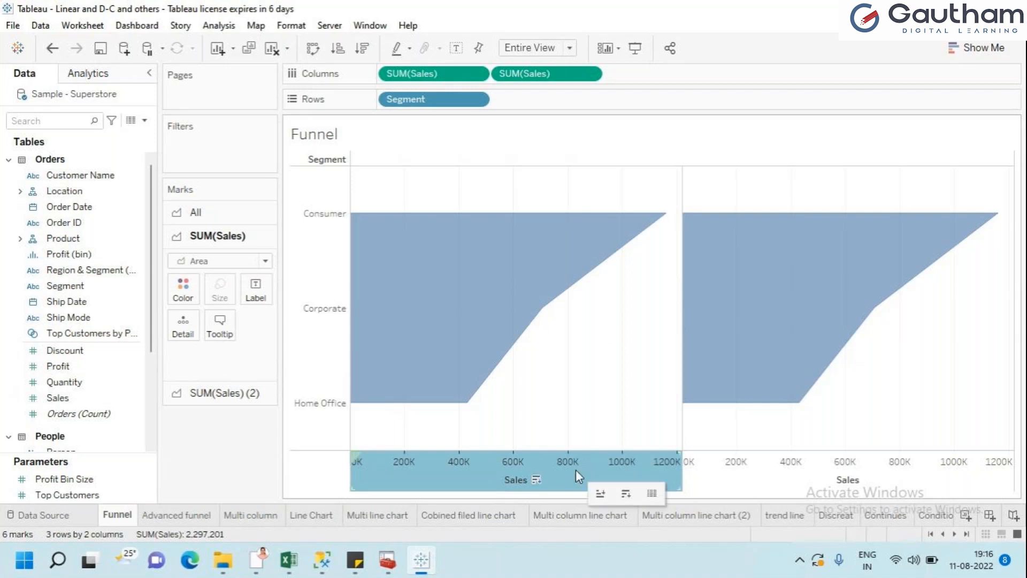
mouse_move(412, 572)
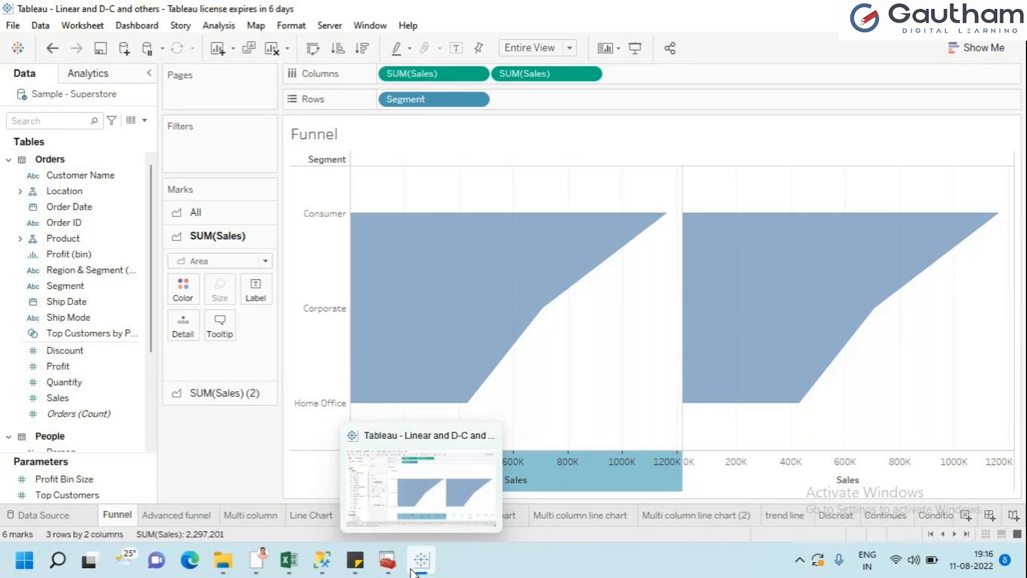
right_click(556, 459)
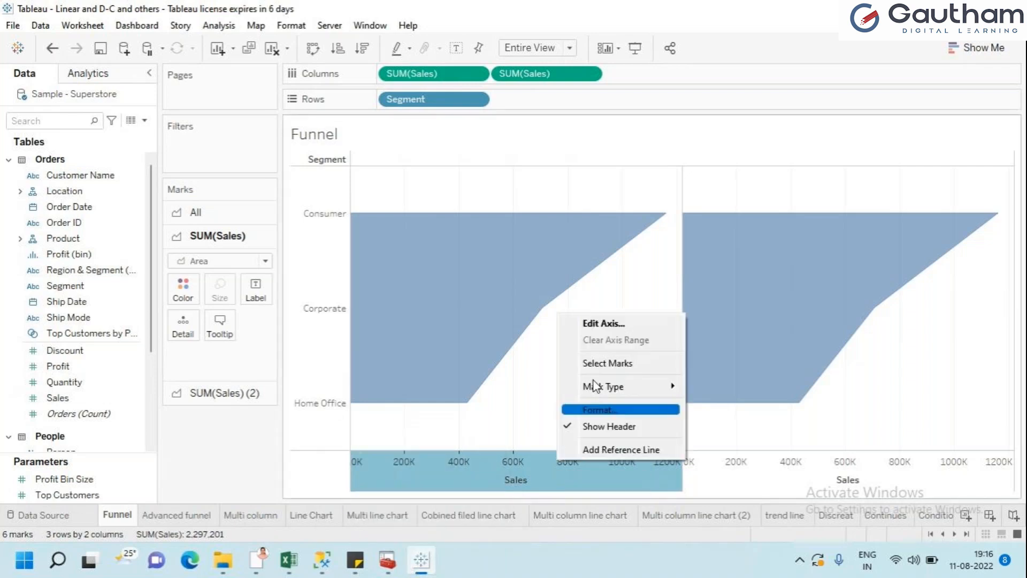
click(613, 324)
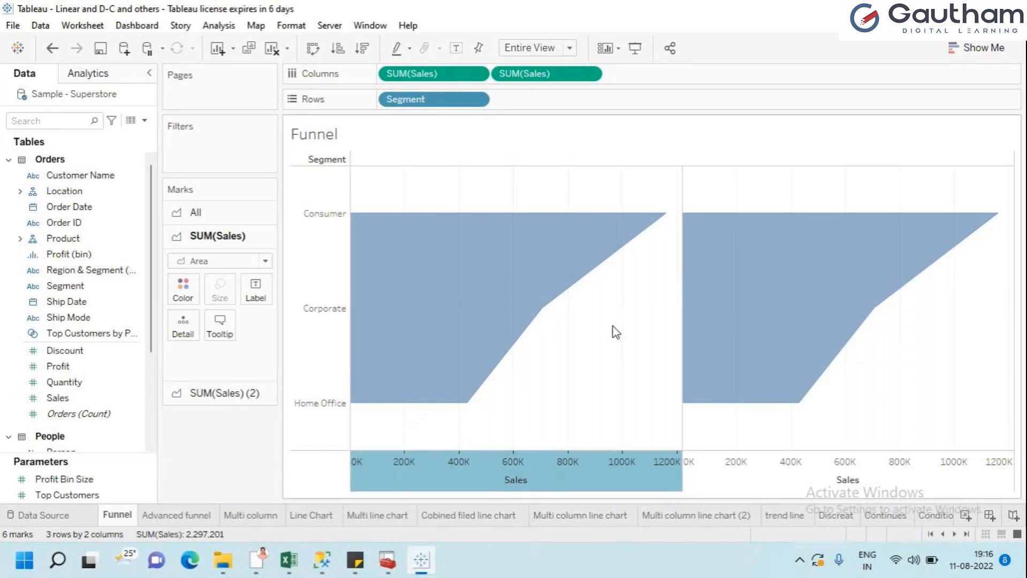
right_click(576, 471)
mouse_move(628, 400)
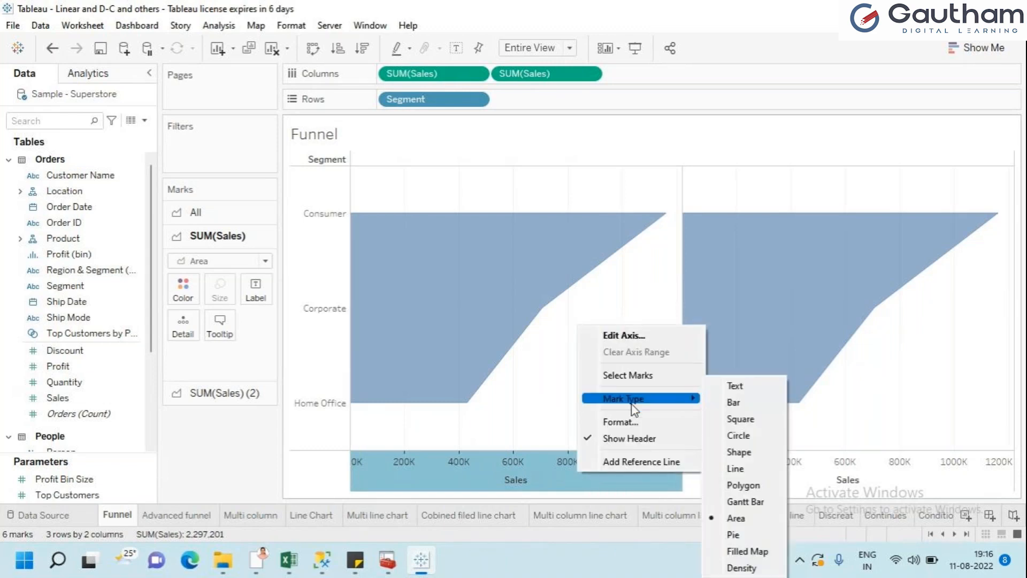
click(547, 470)
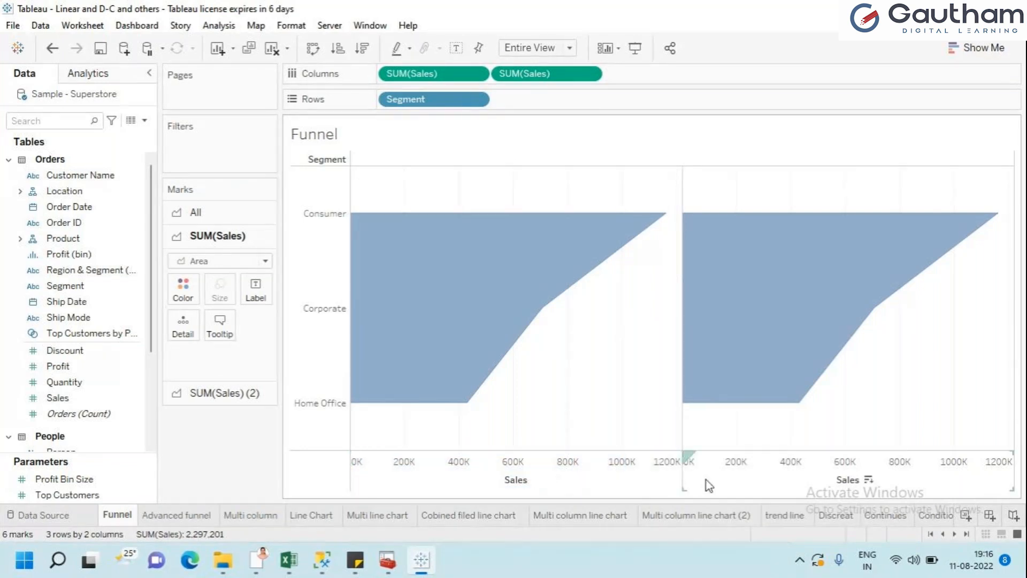
right_click(721, 483)
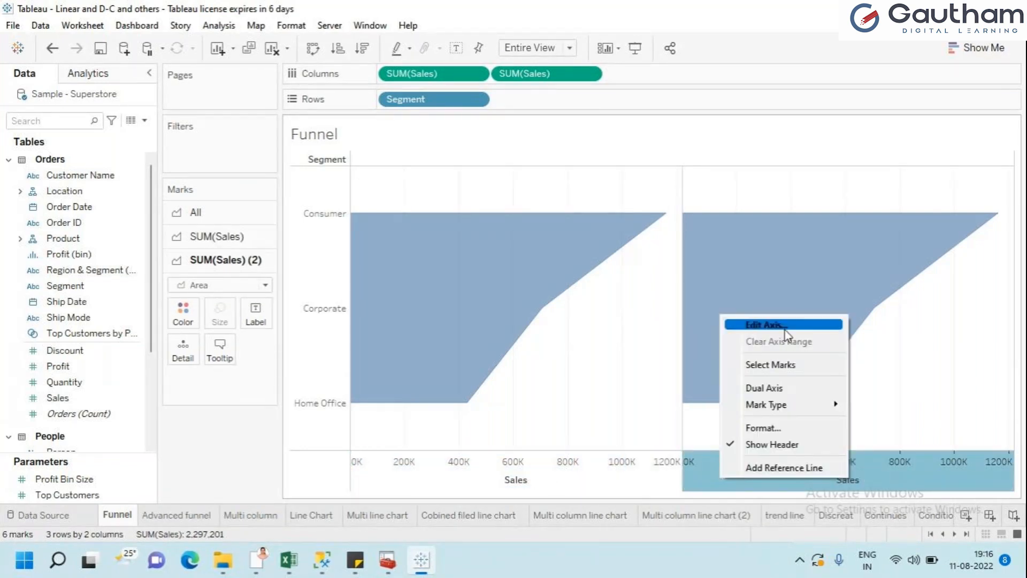
click(784, 326)
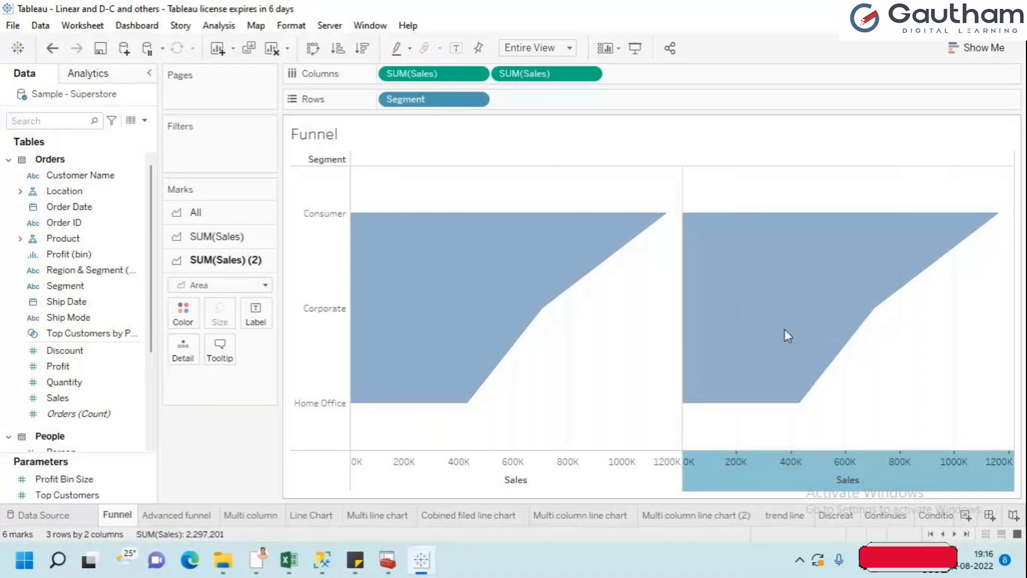
Examine the range, scale and title settings of the first Sales axis.
click(603, 489)
right_click(603, 488)
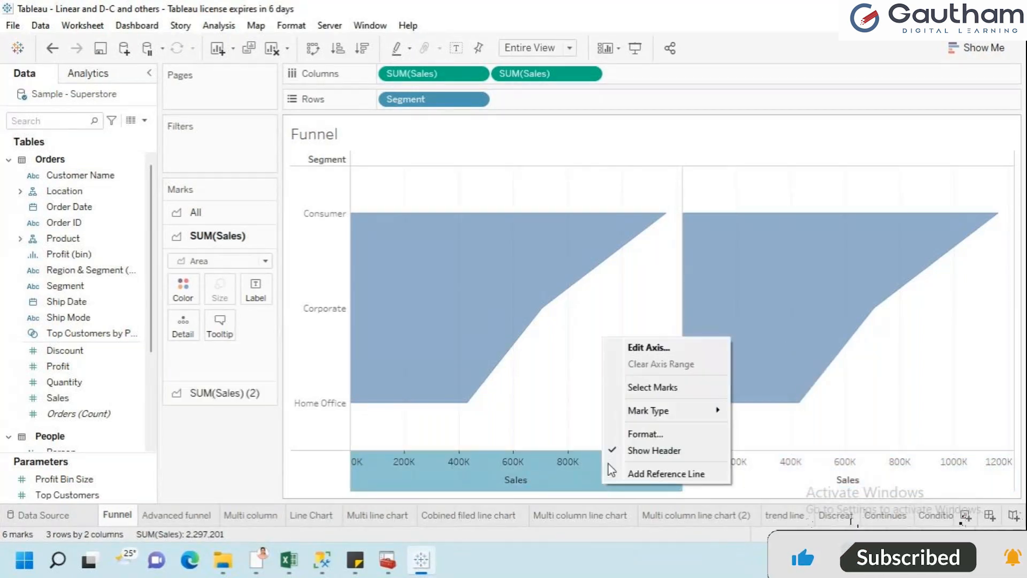
click(644, 349)
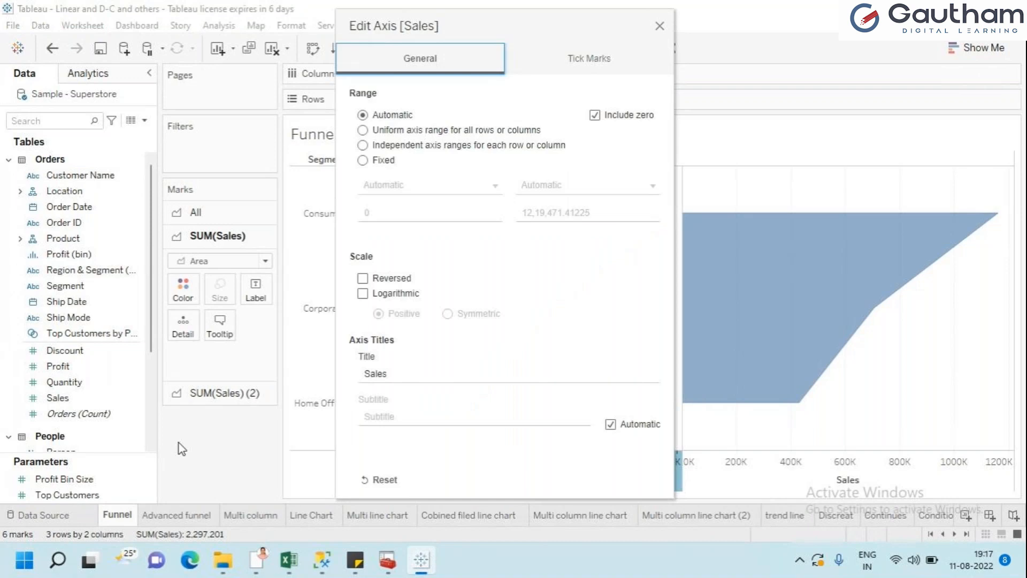
click(659, 27)
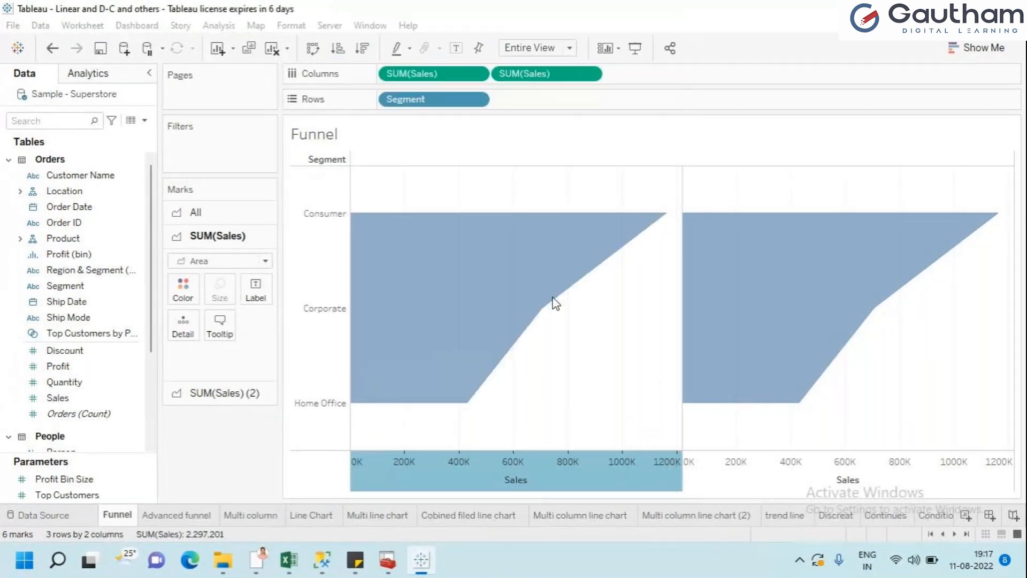
right_click(553, 471)
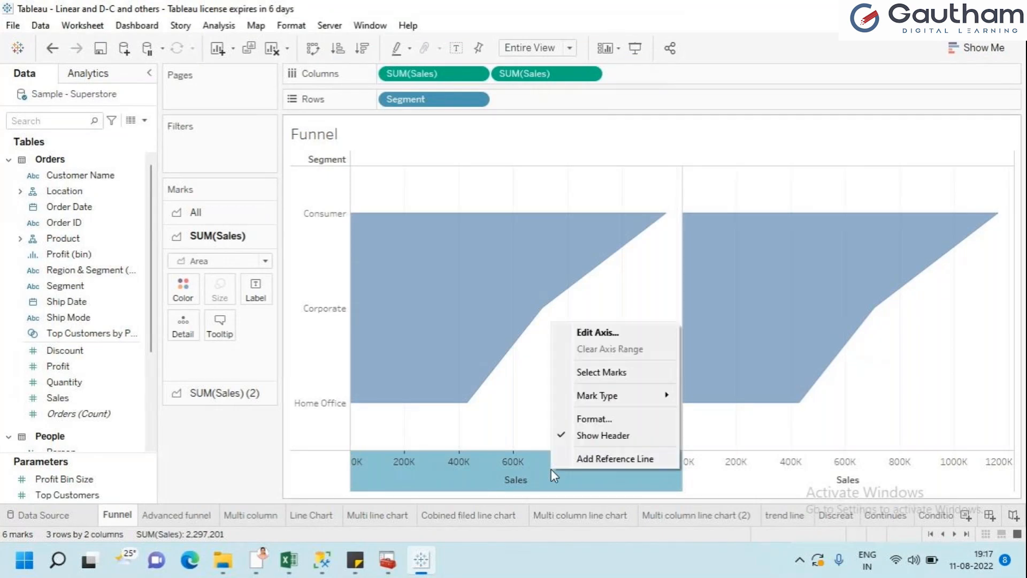
click(603, 332)
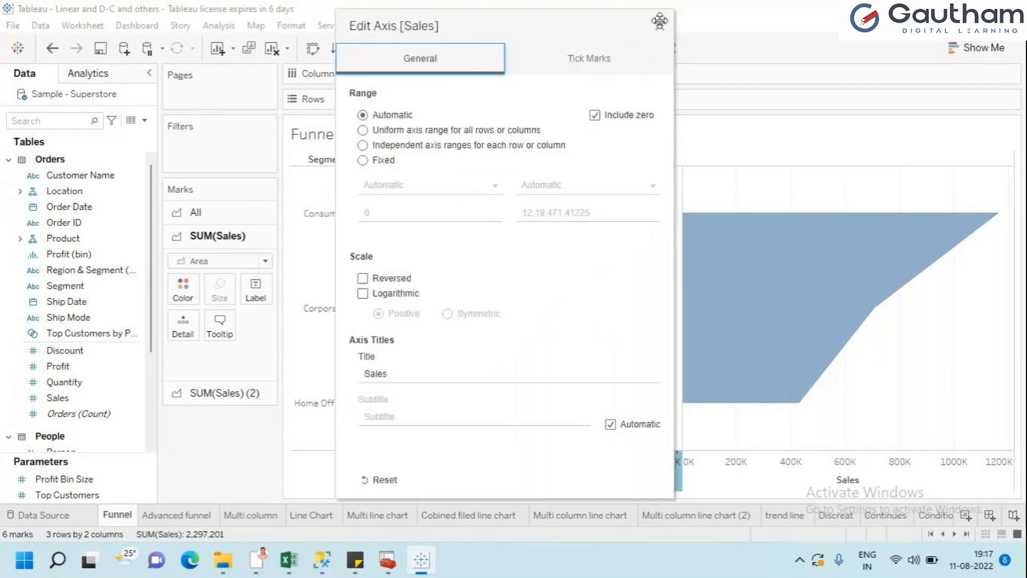
click(659, 21)
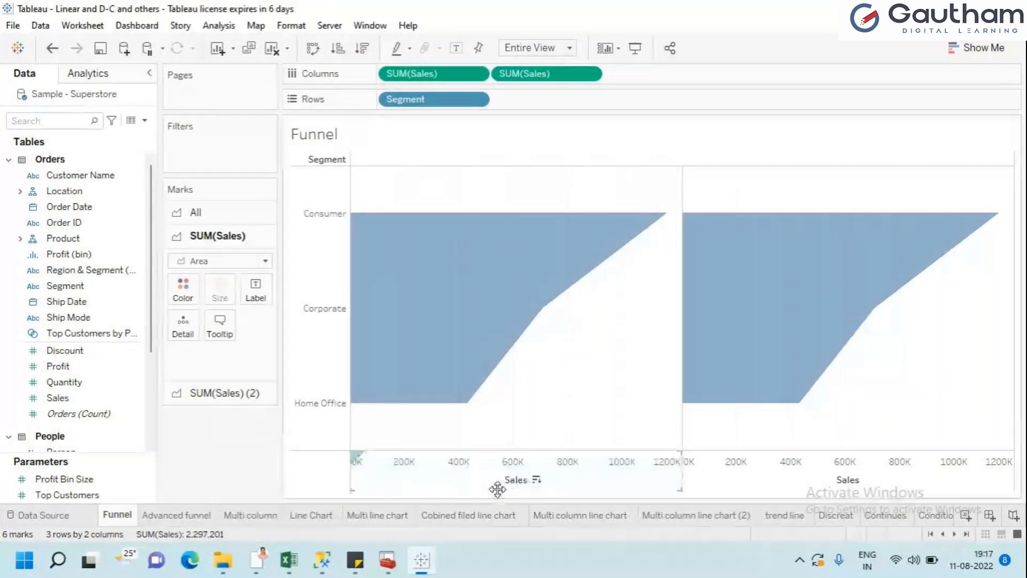
Try reversing the scale of the first Sales axis, and undo the reversal.
click(580, 482)
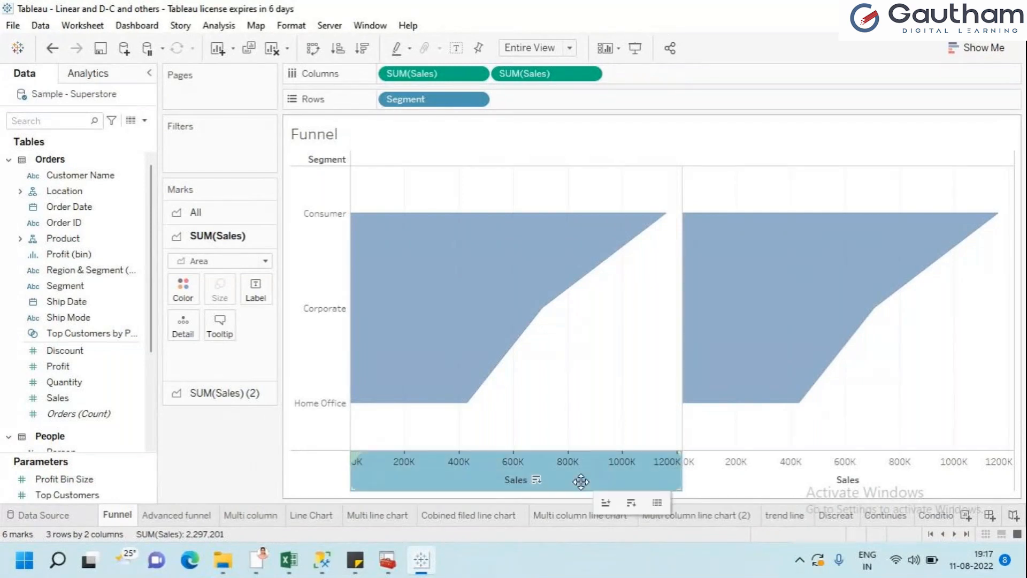
right_click(581, 484)
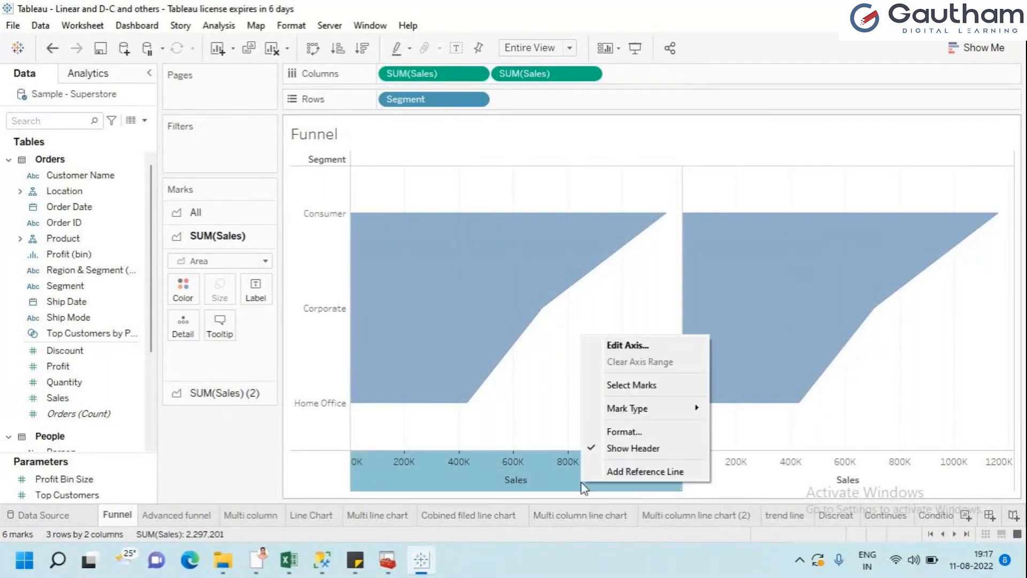
click(639, 347)
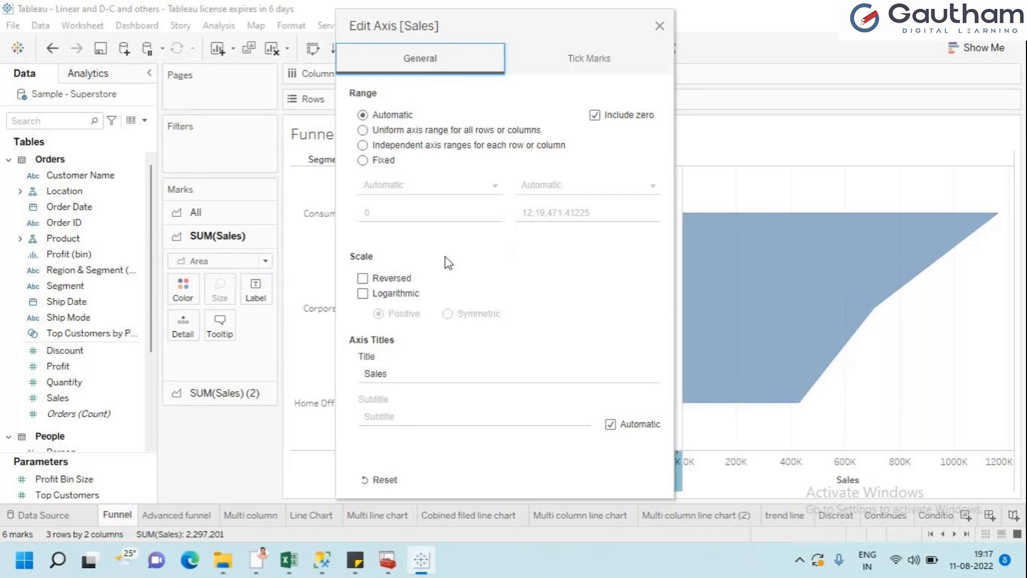
click(365, 279)
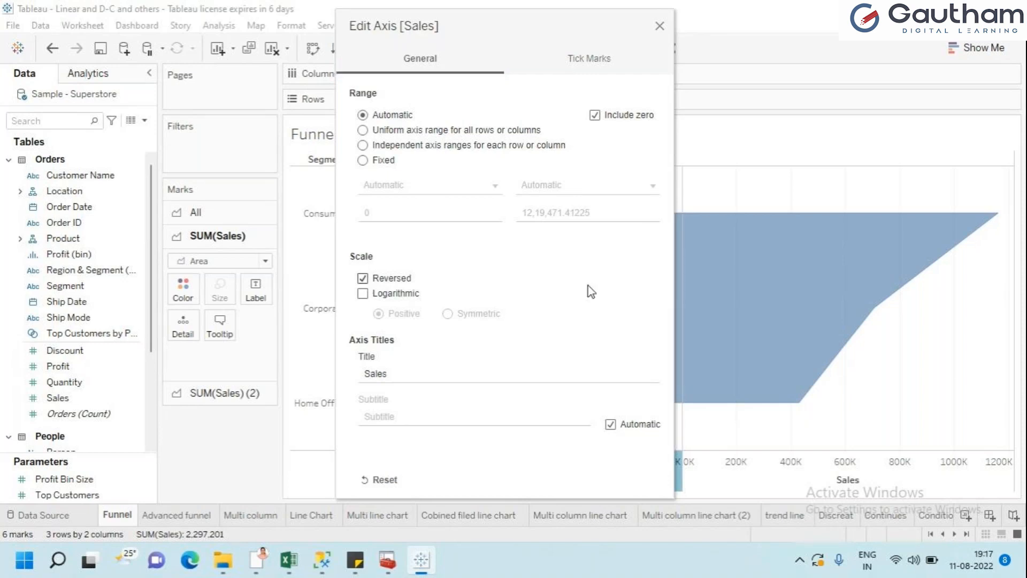
click(659, 26)
mouse_move(534, 332)
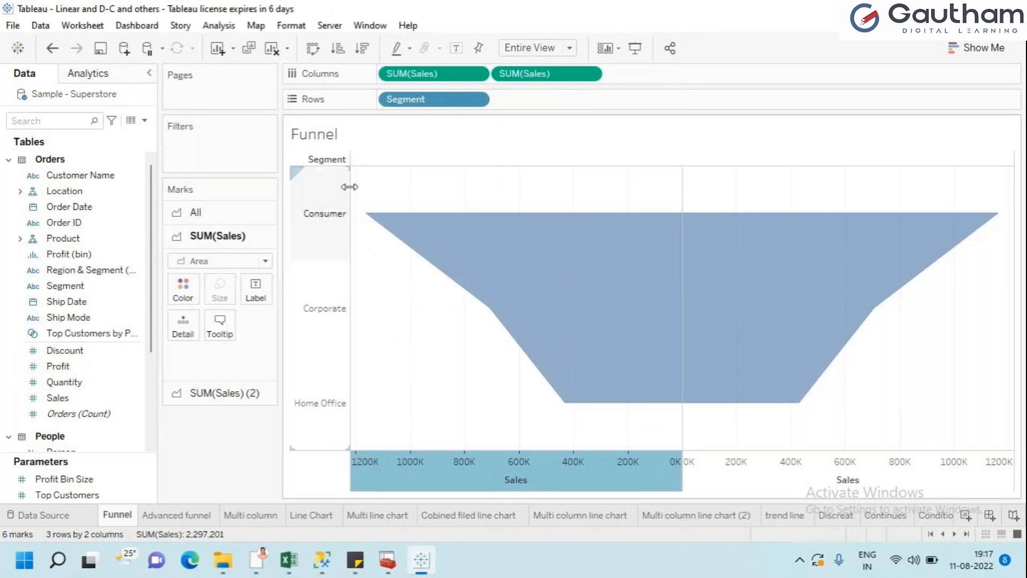
key(ctrl+z)
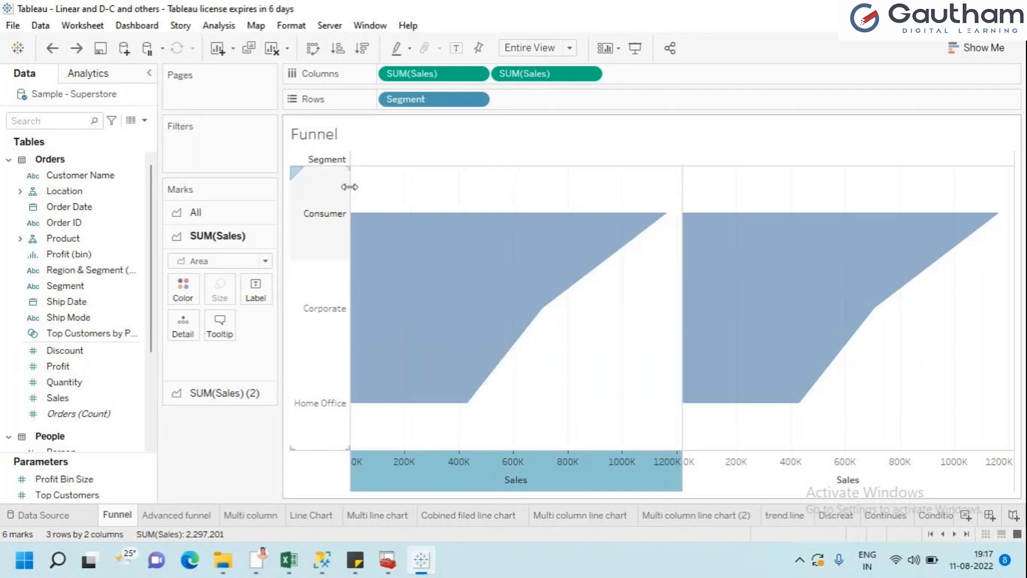
Set the scale of the first Sales axis to Reversed so the two areas mirror each other.
right_click(583, 485)
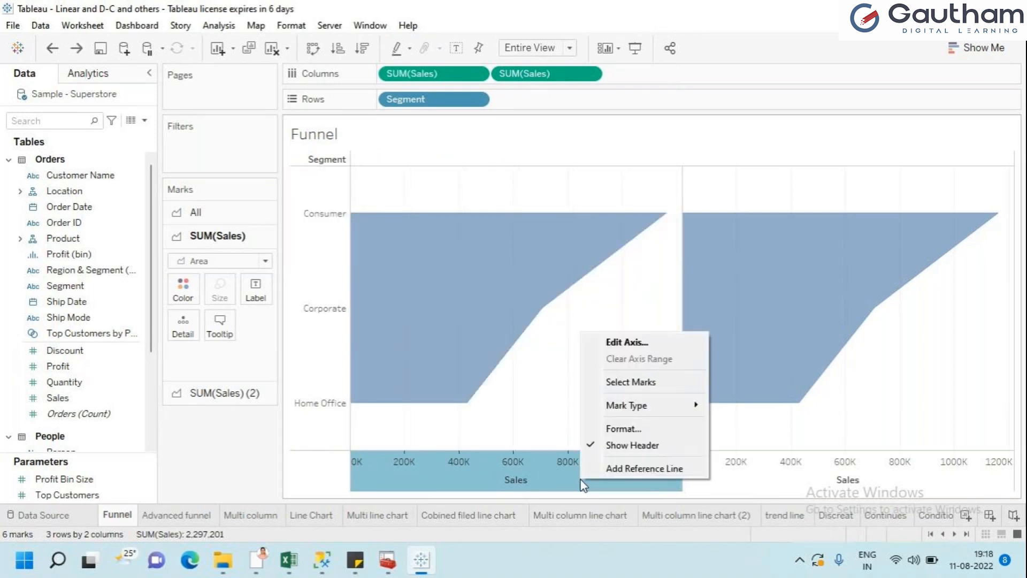
click(640, 346)
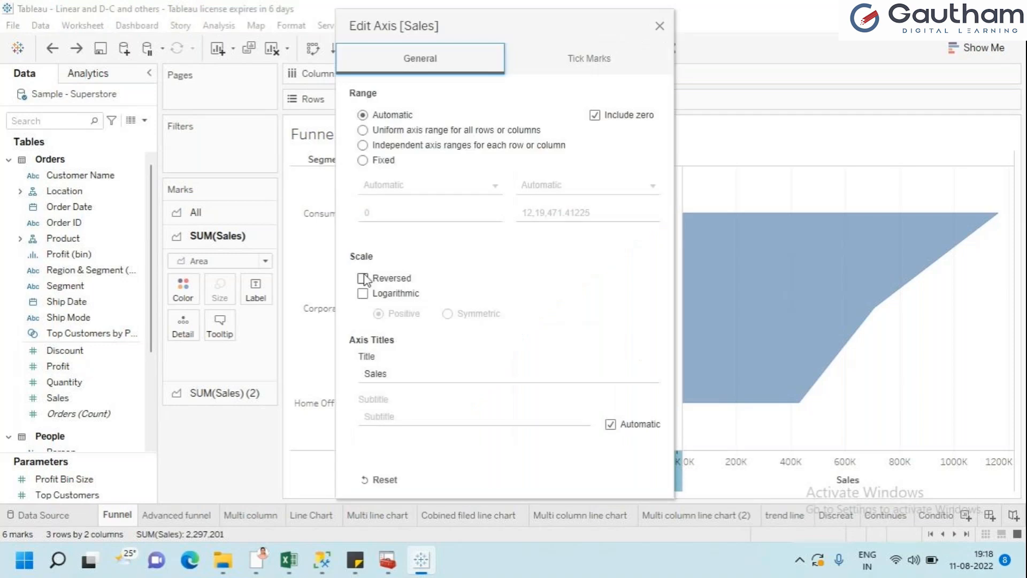
click(363, 278)
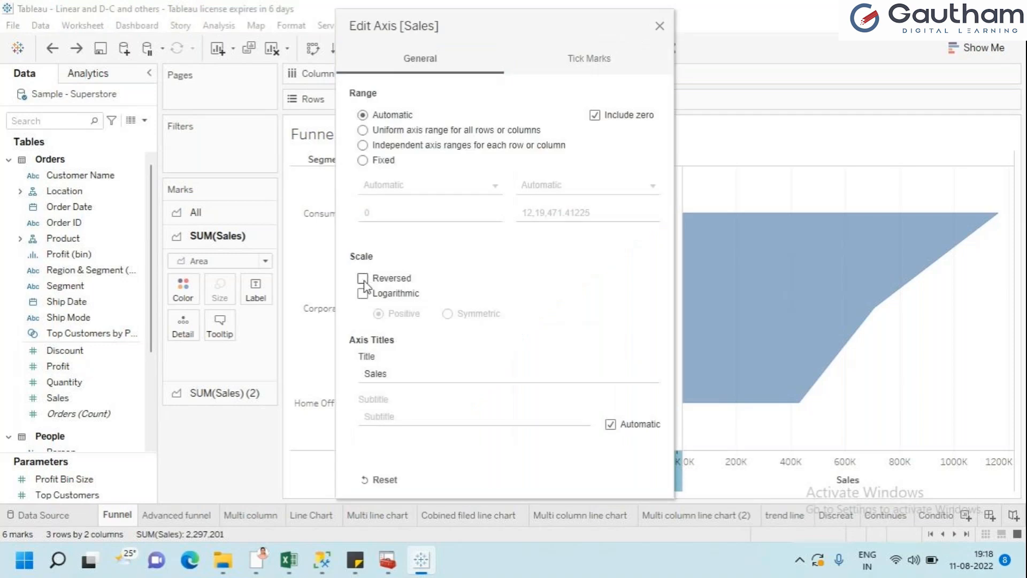
click(660, 27)
mouse_move(678, 227)
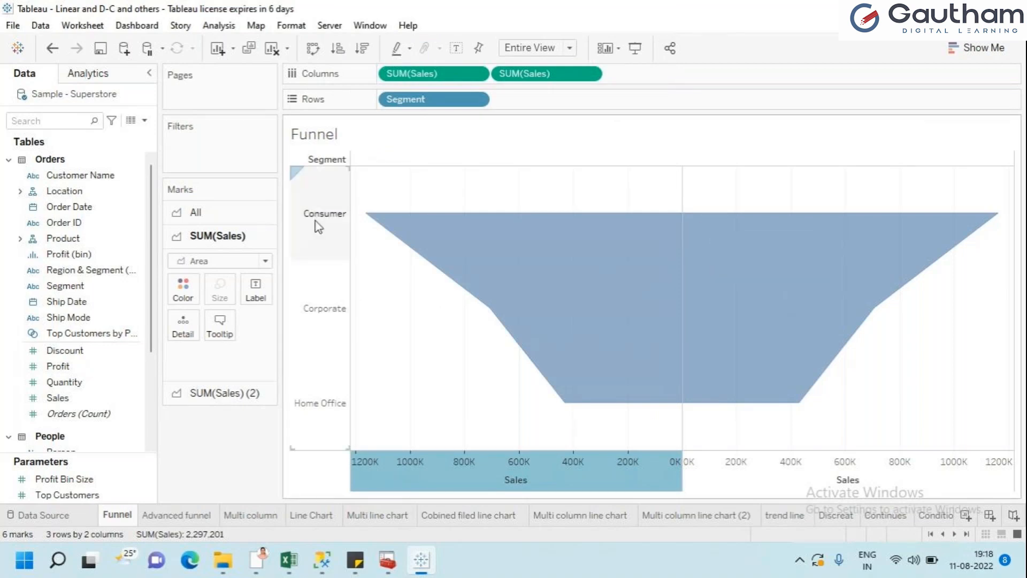
Try labelling only the first Sales area with the Sales measure, and remove that label from its marks.
click(54, 400)
drag(53, 402, 248, 296)
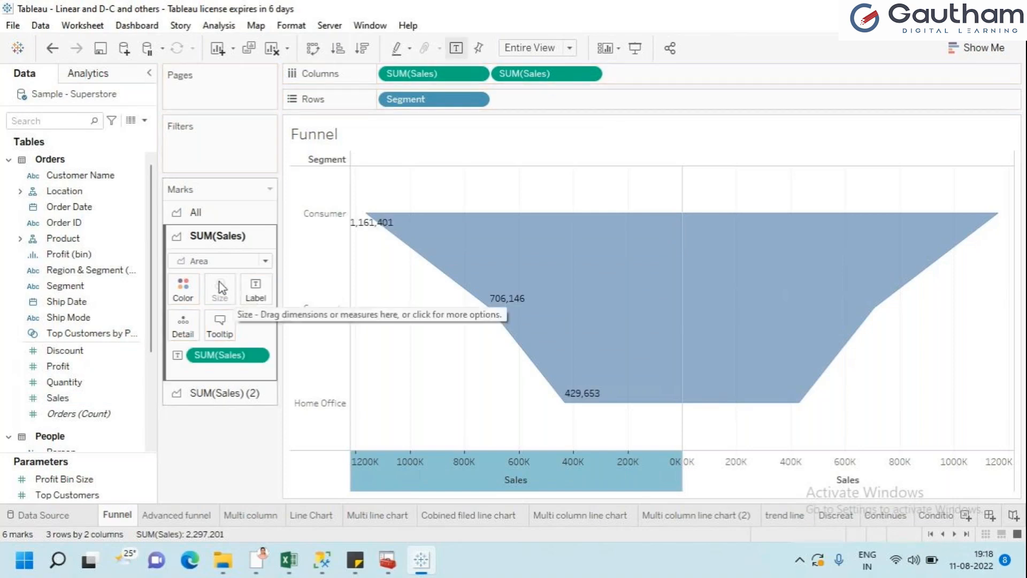
click(240, 220)
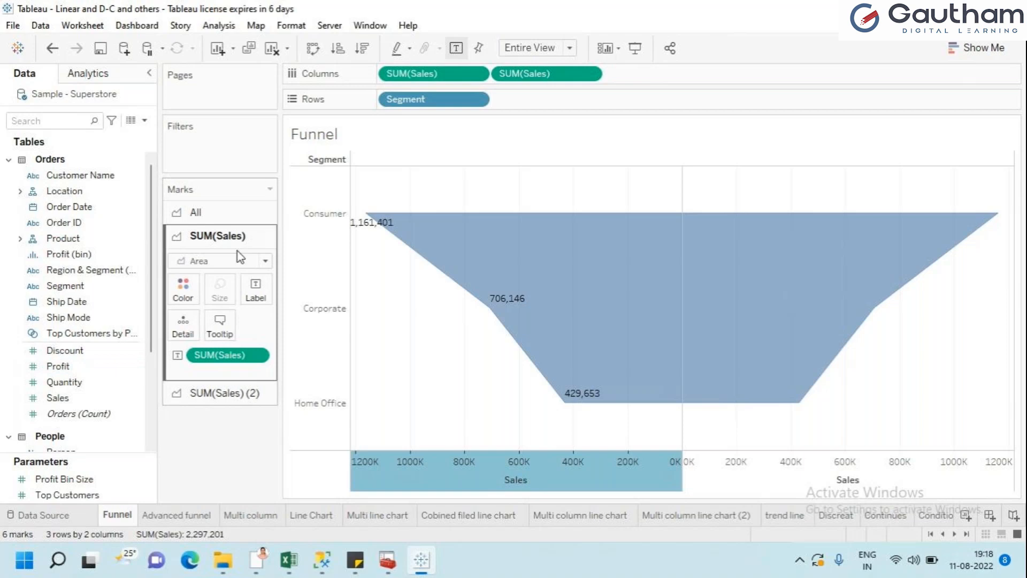
click(80, 381)
click(85, 318)
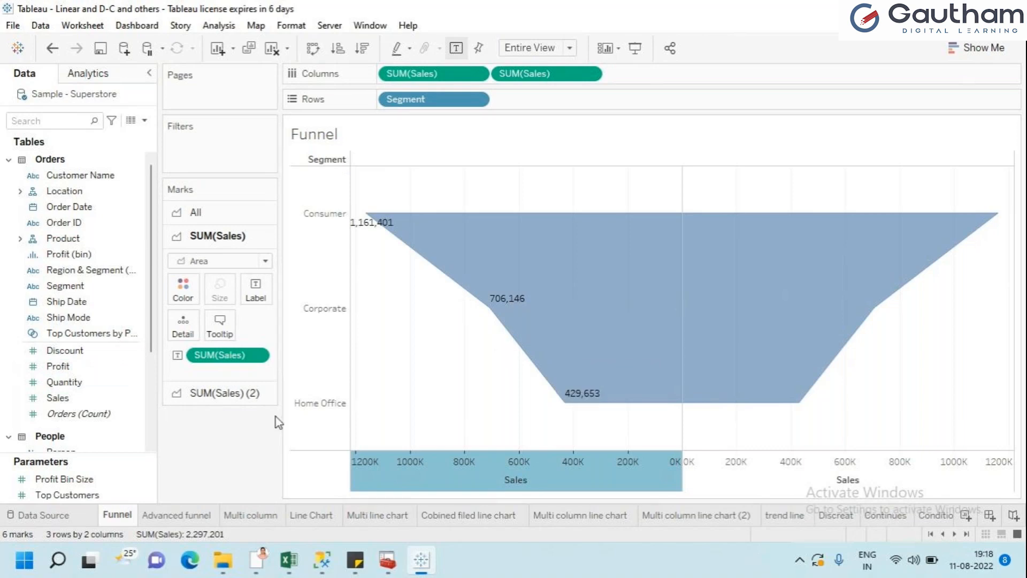
drag(228, 356, 275, 417)
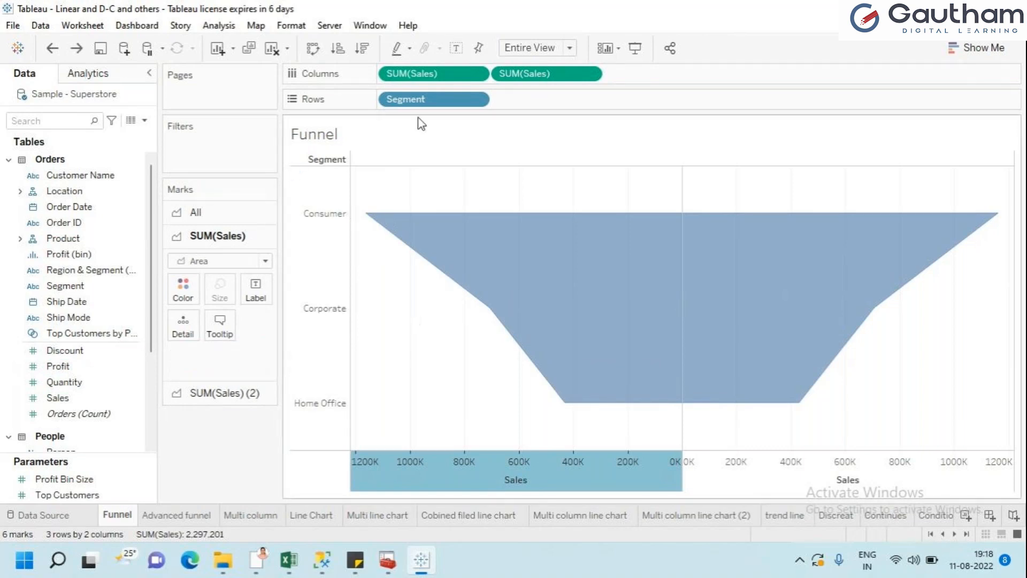
Show mark labels on both Sales area charts.
click(455, 49)
click(452, 45)
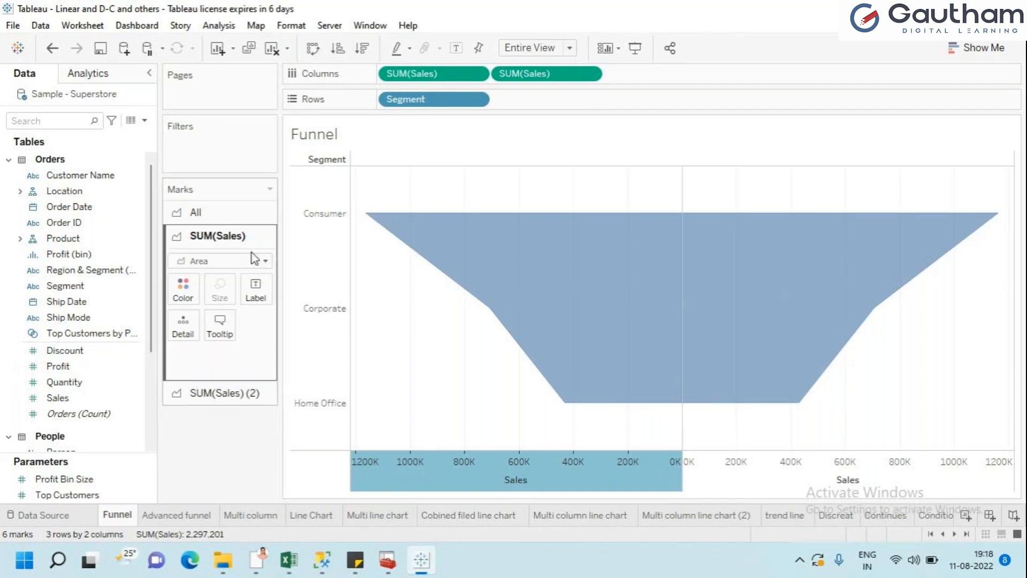
click(456, 49)
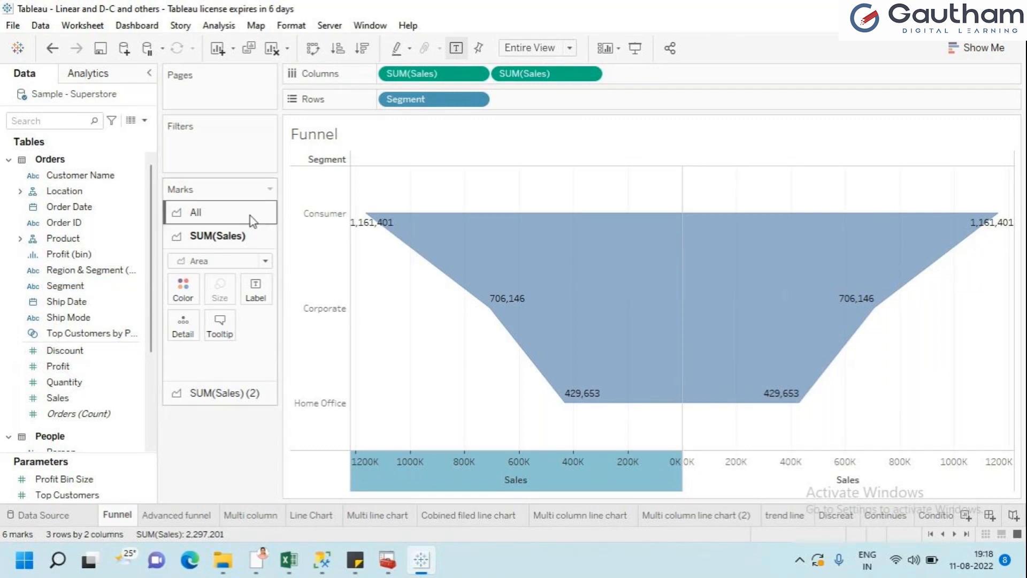
Add Segment as the label for all marks of both Sales areas.
click(192, 216)
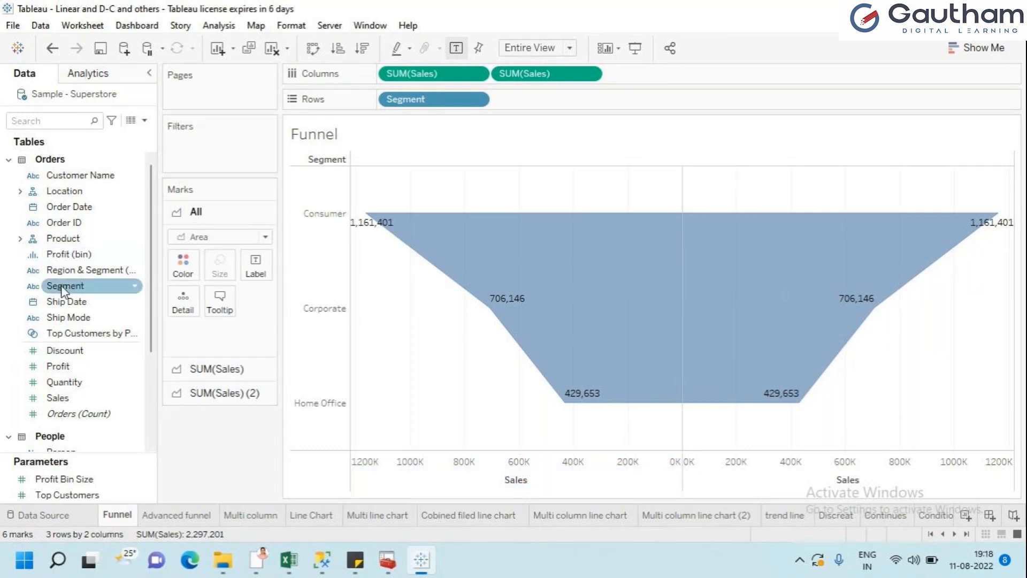
drag(63, 290, 248, 266)
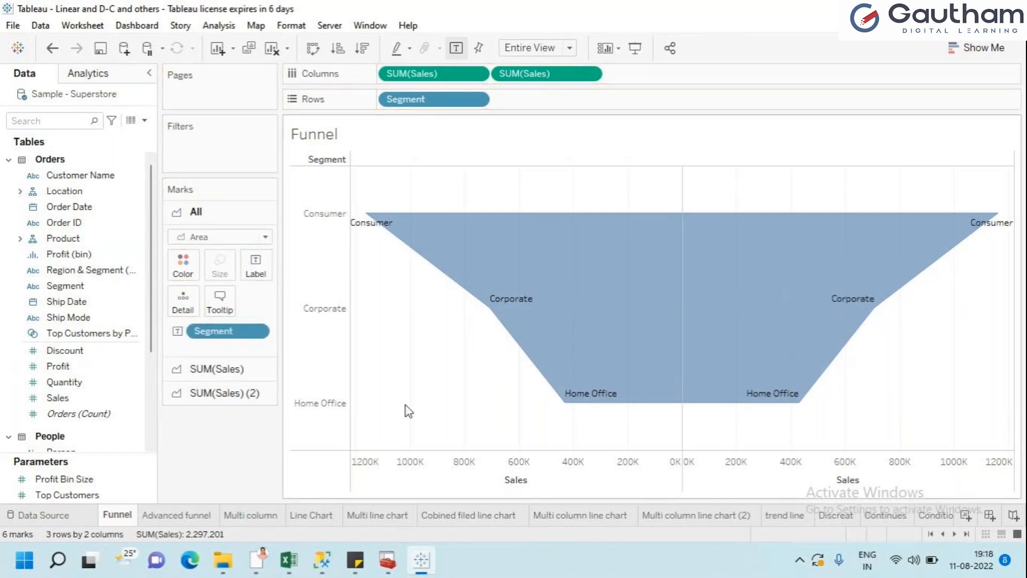
Add Sales as a second label for all marks, and check the marks of both Sales areas.
drag(71, 399, 255, 269)
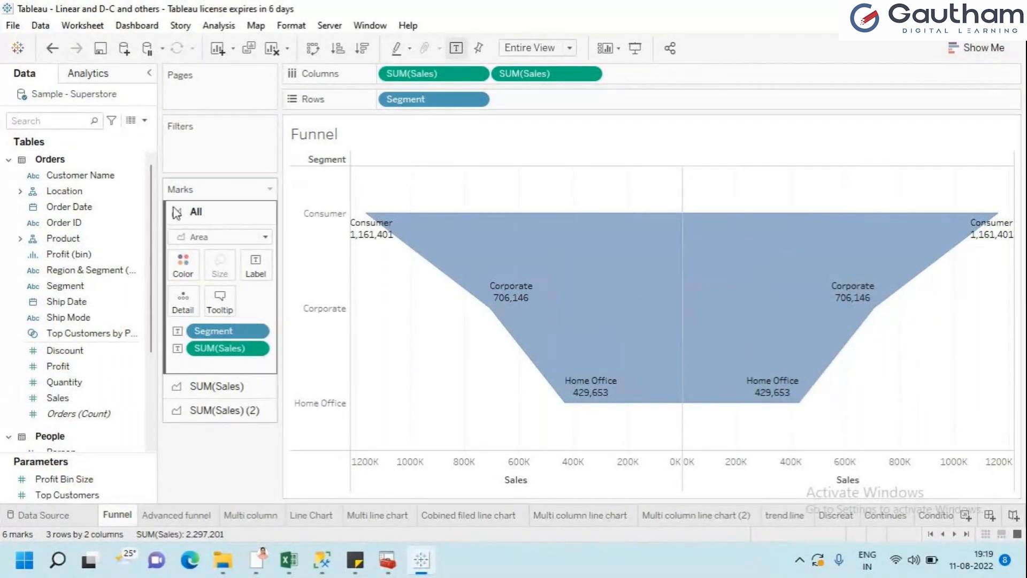
click(234, 387)
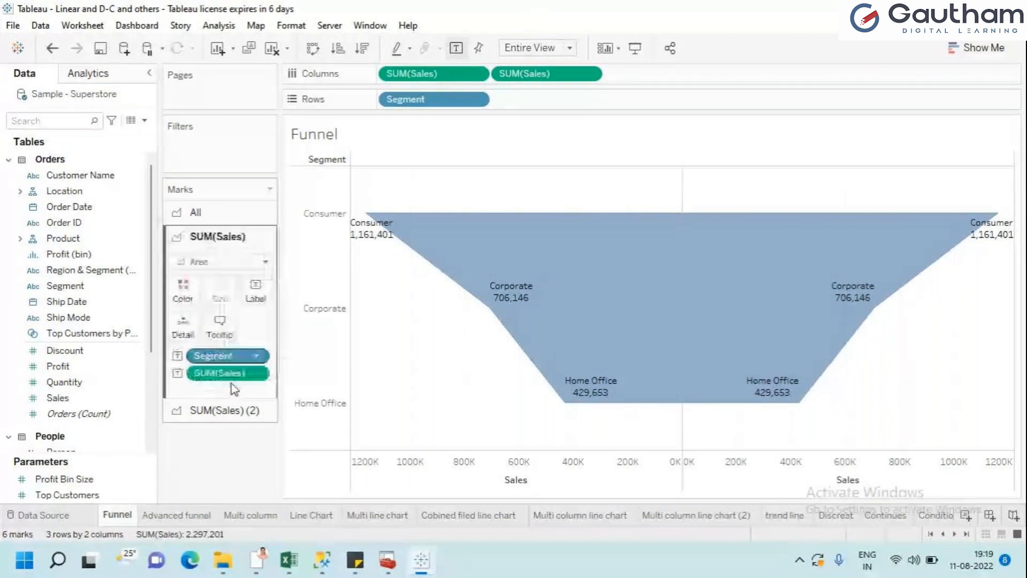
click(232, 412)
click(196, 211)
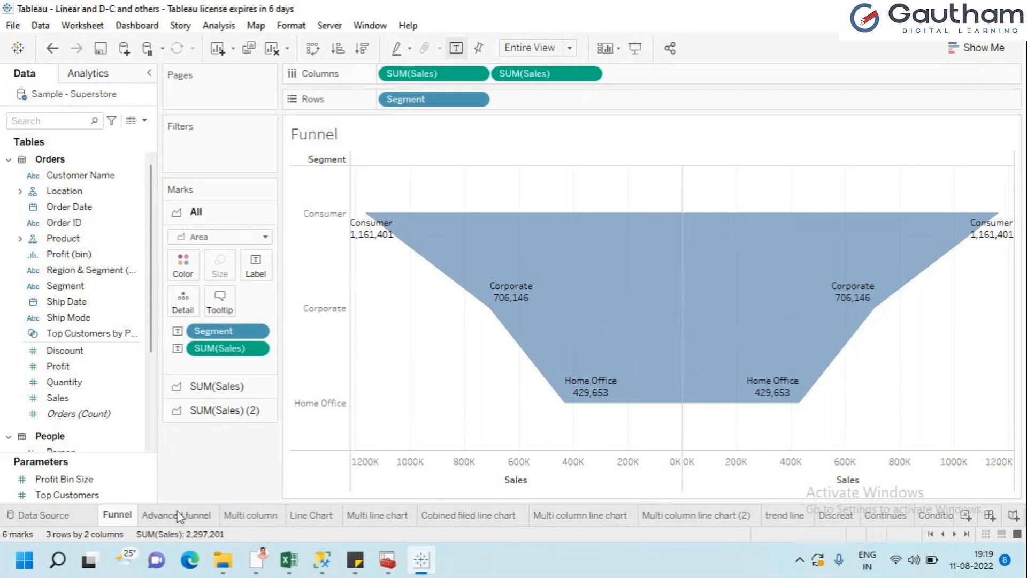
Compare the field setup of the Funnel worksheet with that of the Advanced funnel worksheet.
mouse_move(177, 511)
click(177, 511)
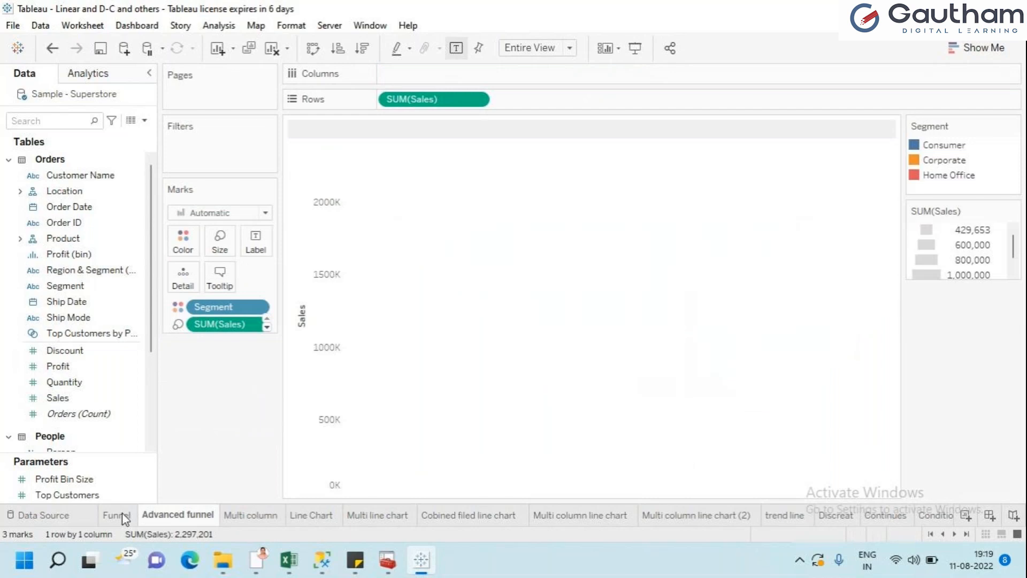
click(123, 517)
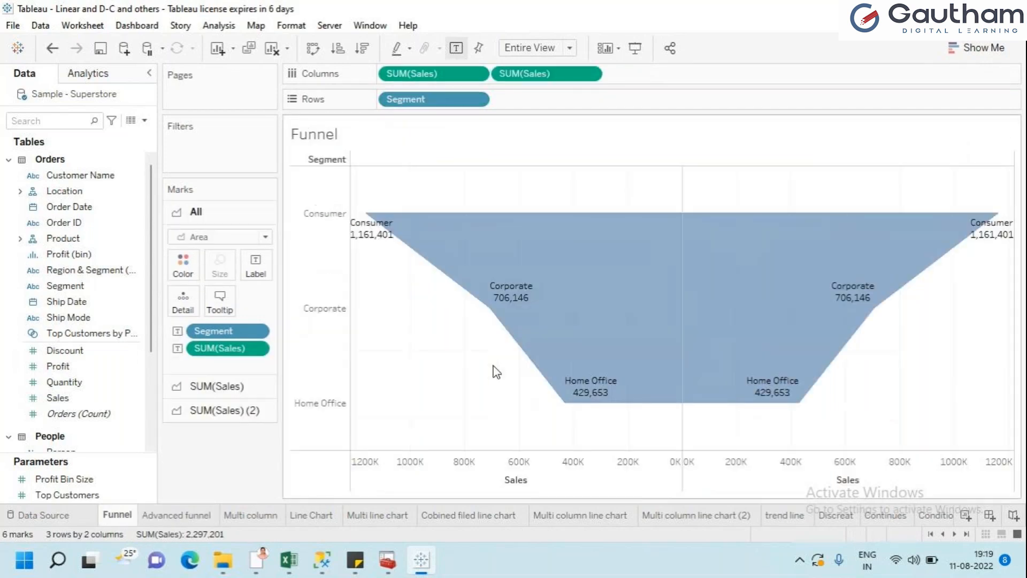
click(191, 521)
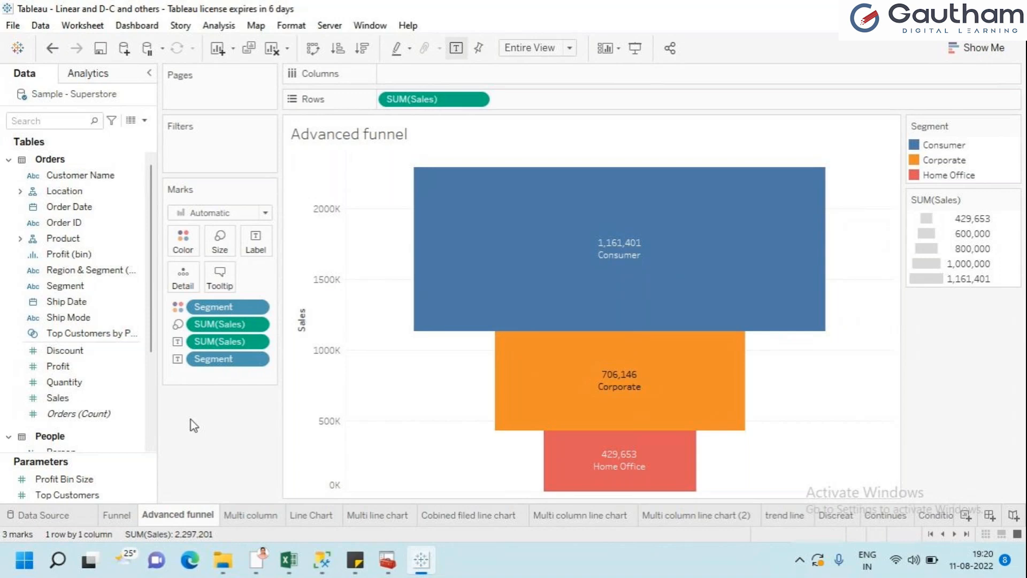
click(65, 480)
click(116, 515)
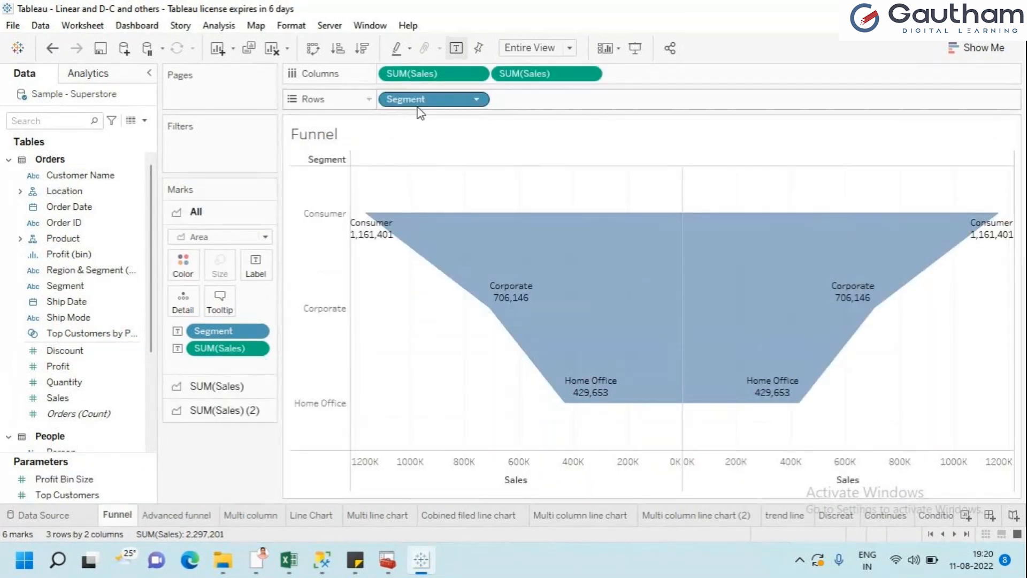
click(193, 518)
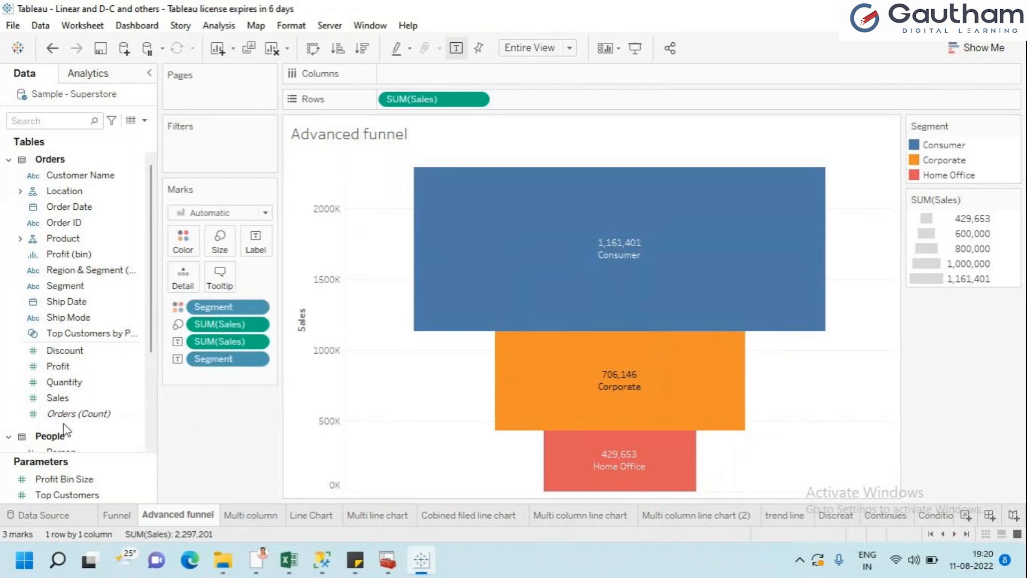
click(80, 397)
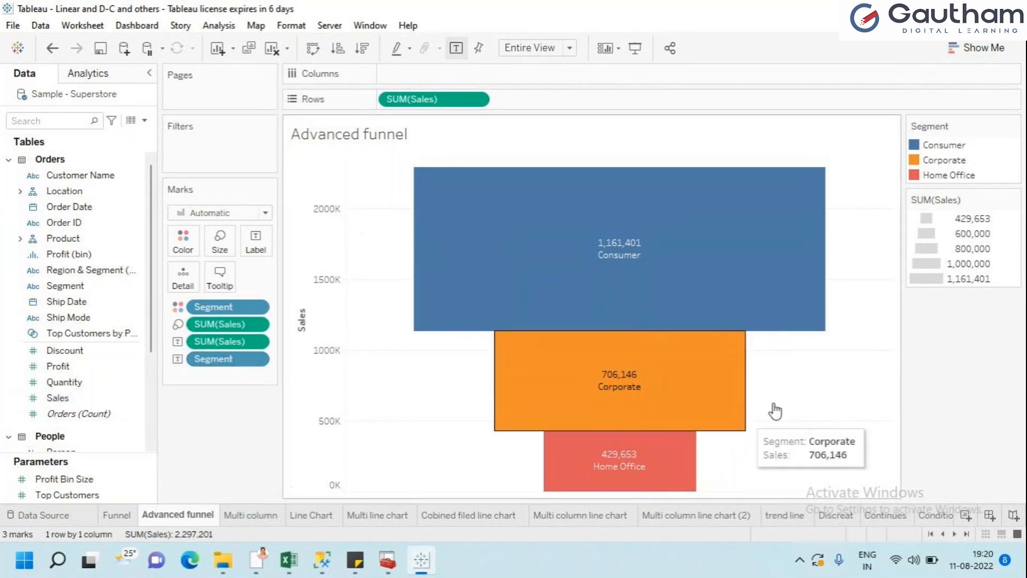
Build a stacked bar in a new worksheet with Sales on Rows and Segment as the colour.
click(966, 515)
click(64, 285)
click(58, 397)
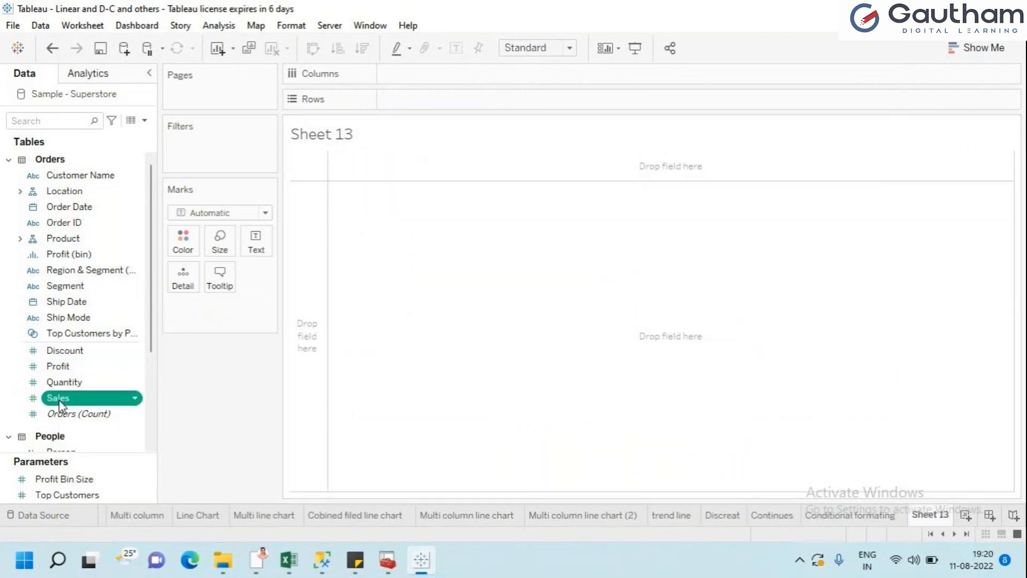
drag(58, 398, 404, 108)
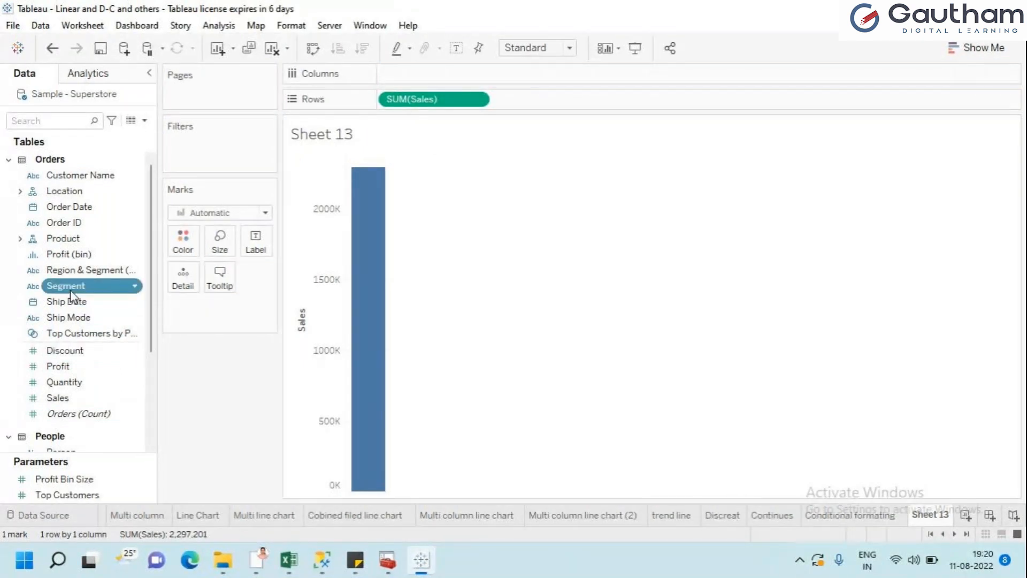
drag(70, 289, 182, 250)
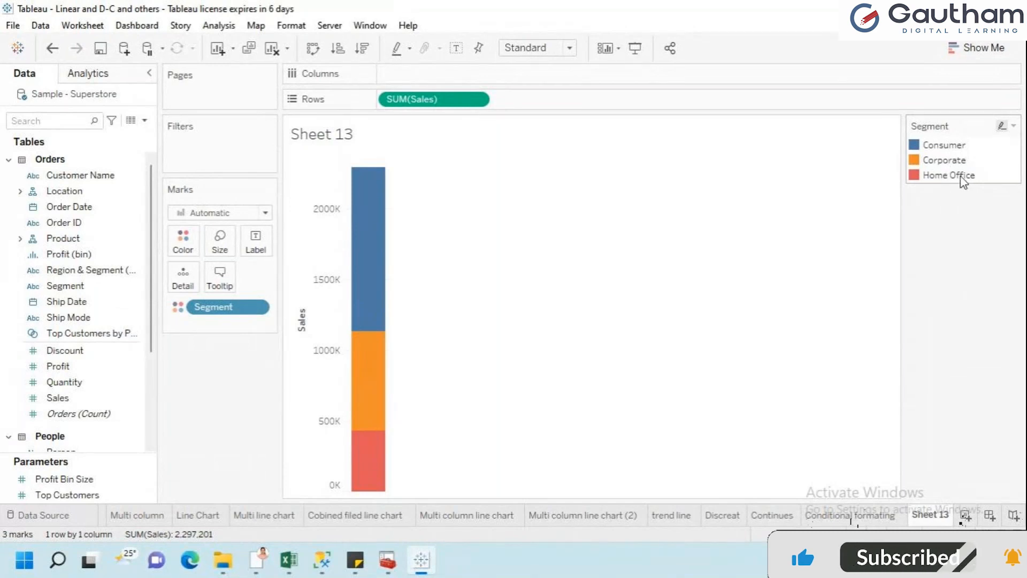
Label the stacked bar's marks with Sales and size them by Sales as well.
click(134, 384)
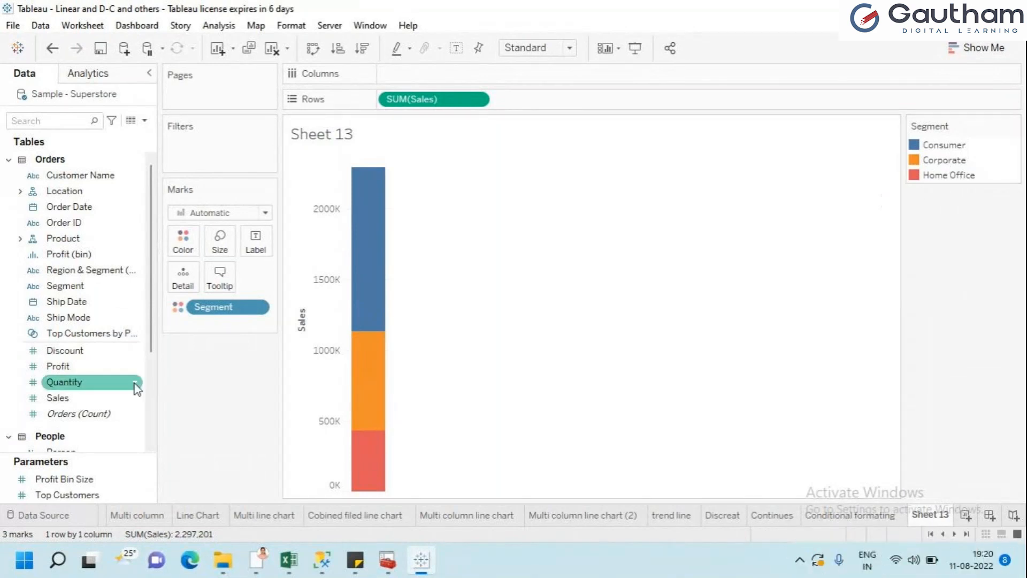
click(85, 397)
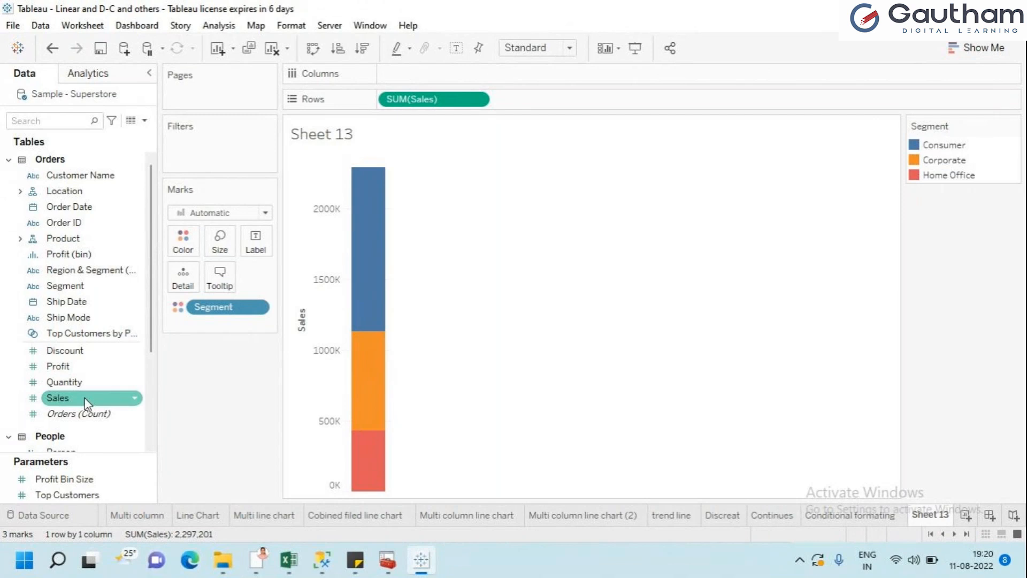
drag(84, 397, 252, 237)
click(64, 350)
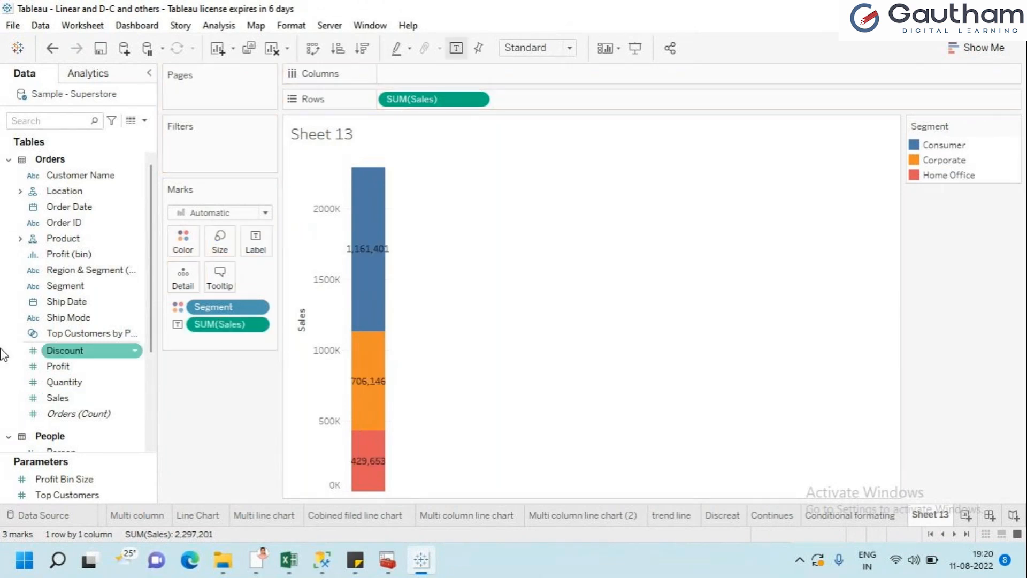
click(53, 381)
click(58, 399)
drag(58, 398, 219, 242)
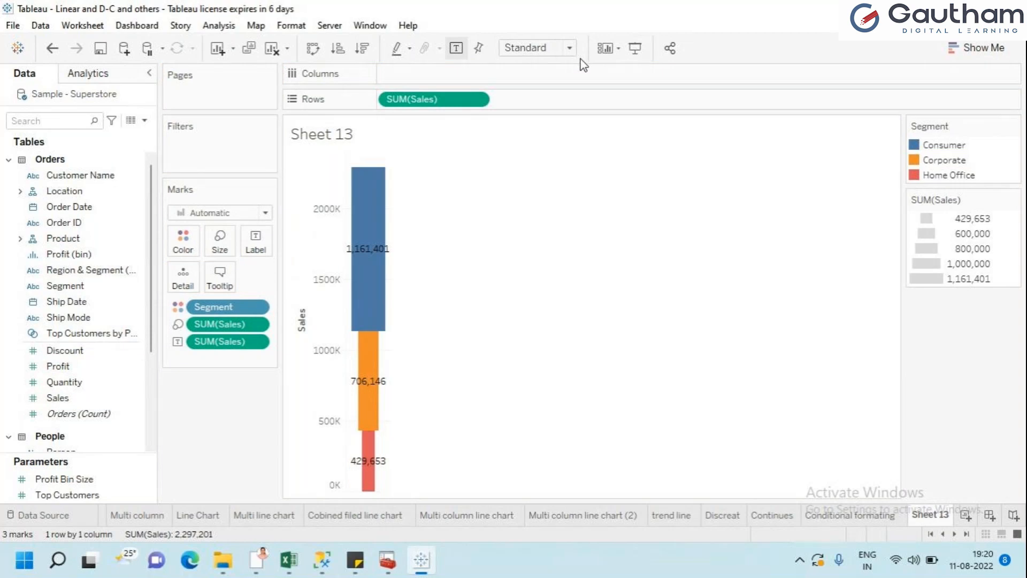
Fit the stacked chart to Entire View and add Segment to its mark labels.
click(569, 47)
click(548, 99)
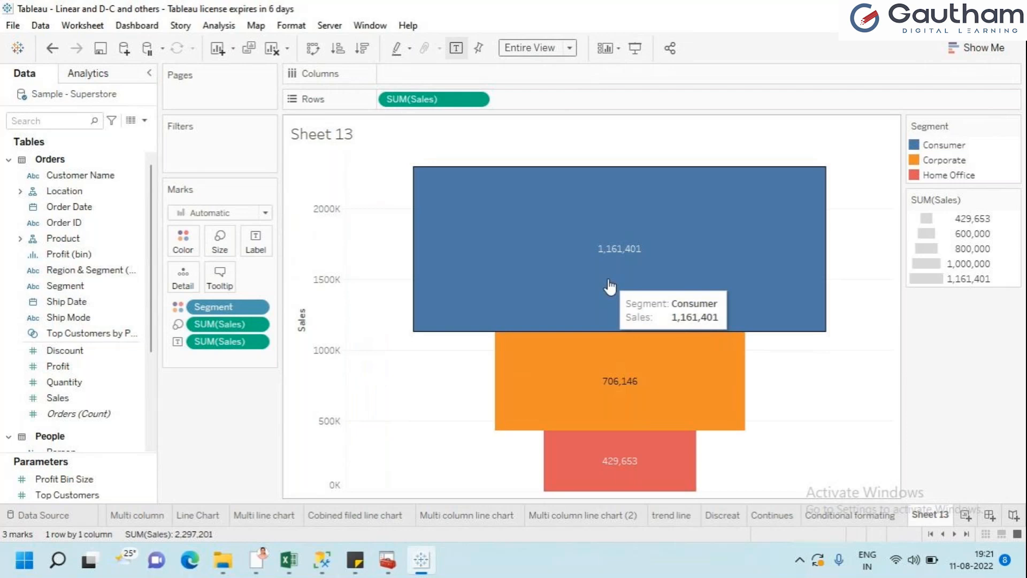
click(45, 318)
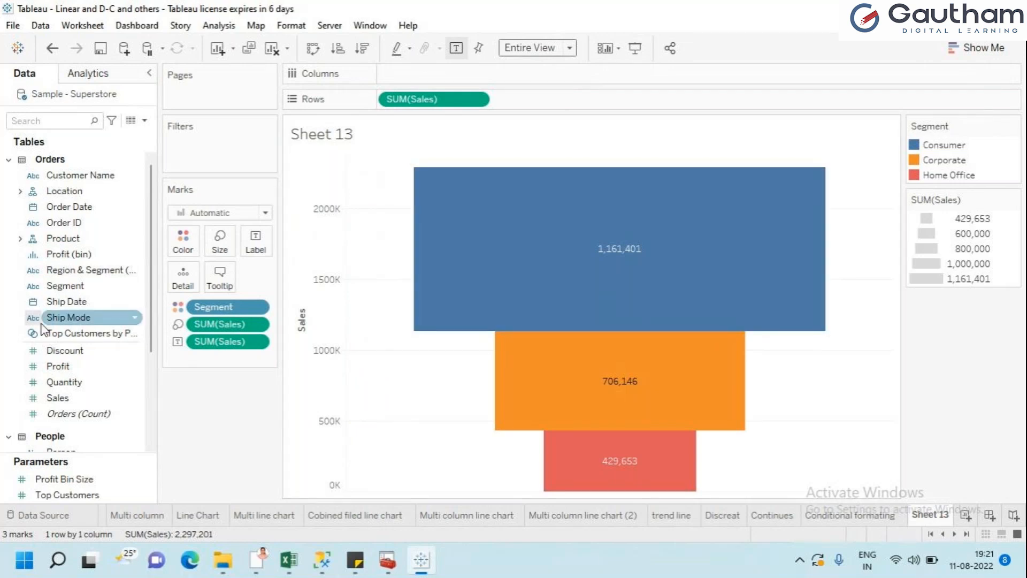
drag(62, 285, 177, 244)
drag(253, 246, 253, 247)
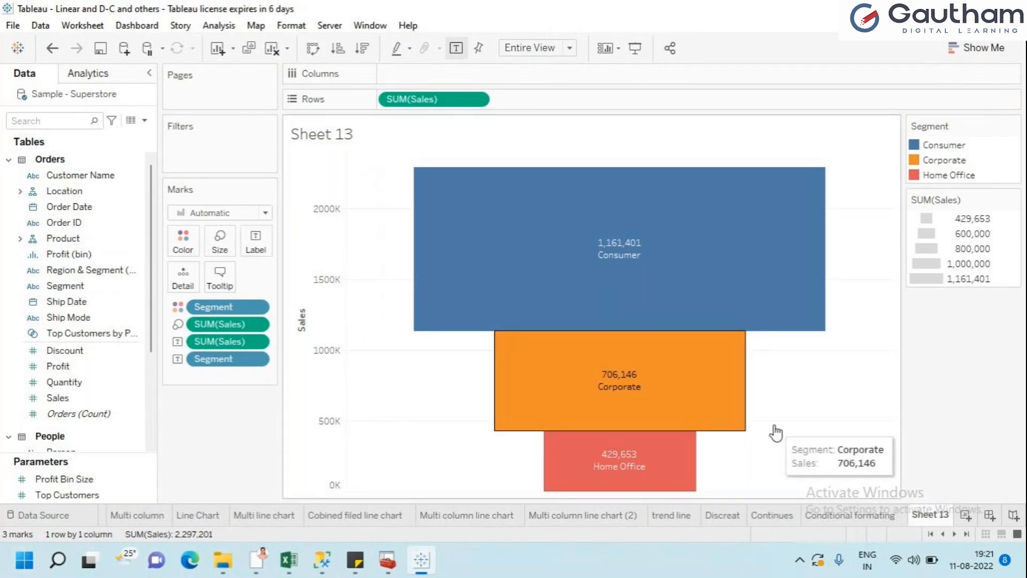
Return to the Funnel worksheet and review its area chart against the Advanced funnel chart.
click(944, 535)
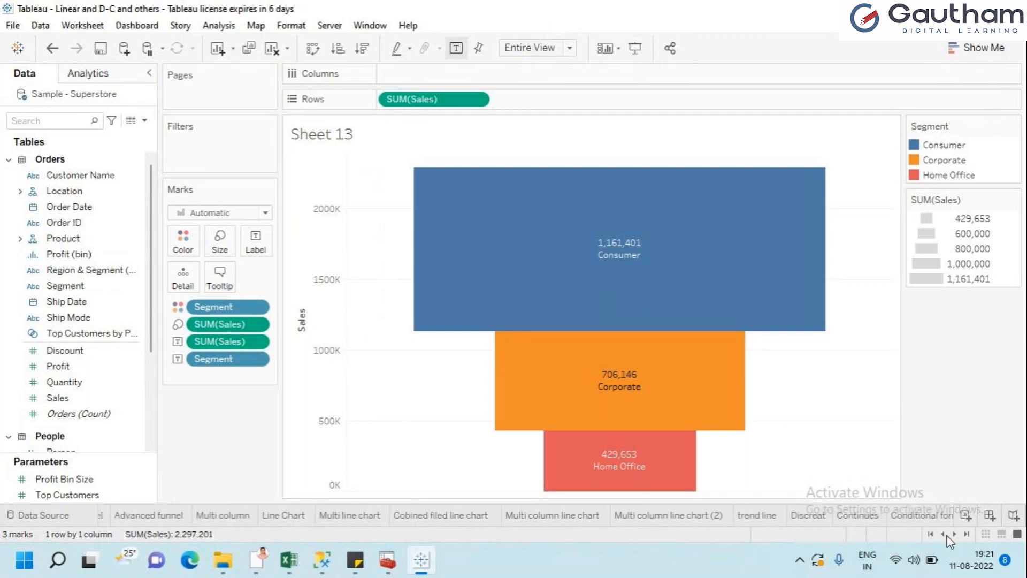
click(943, 534)
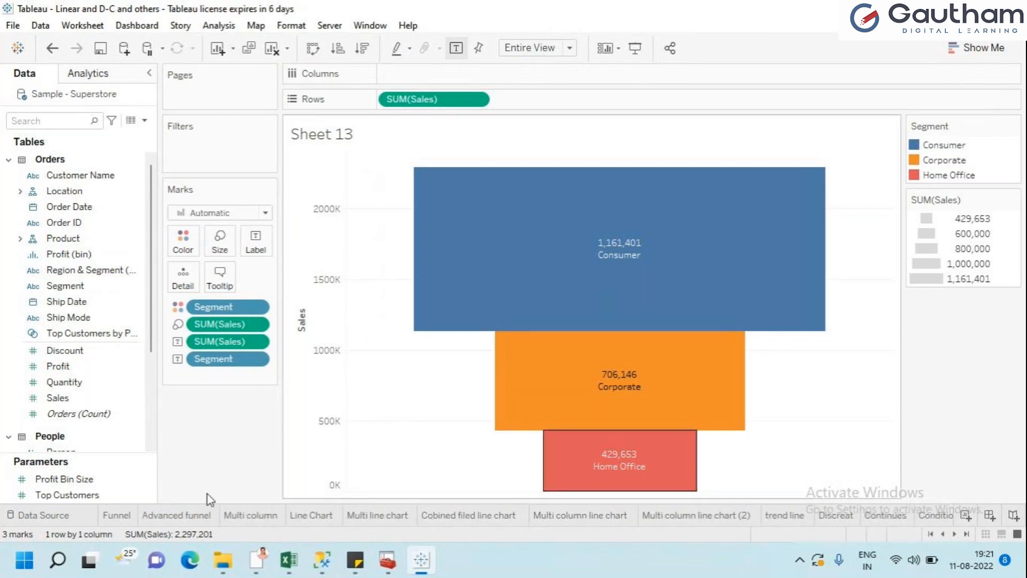
click(44, 483)
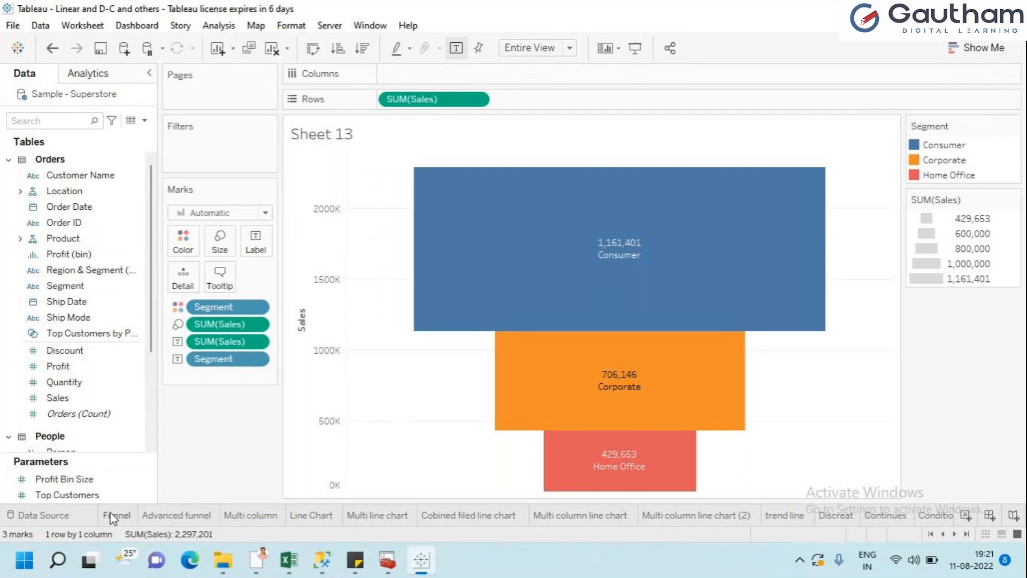
click(113, 515)
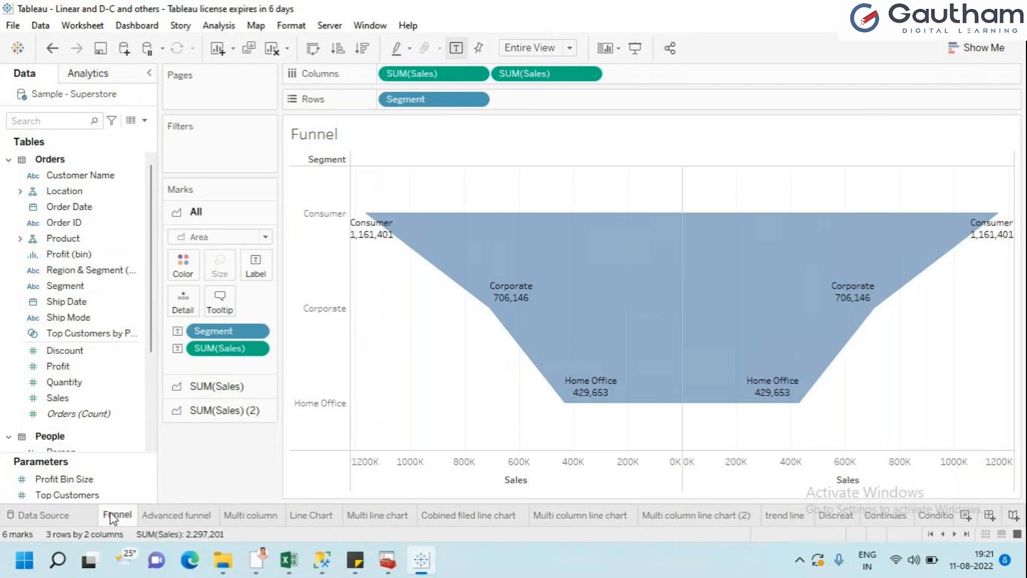
click(159, 518)
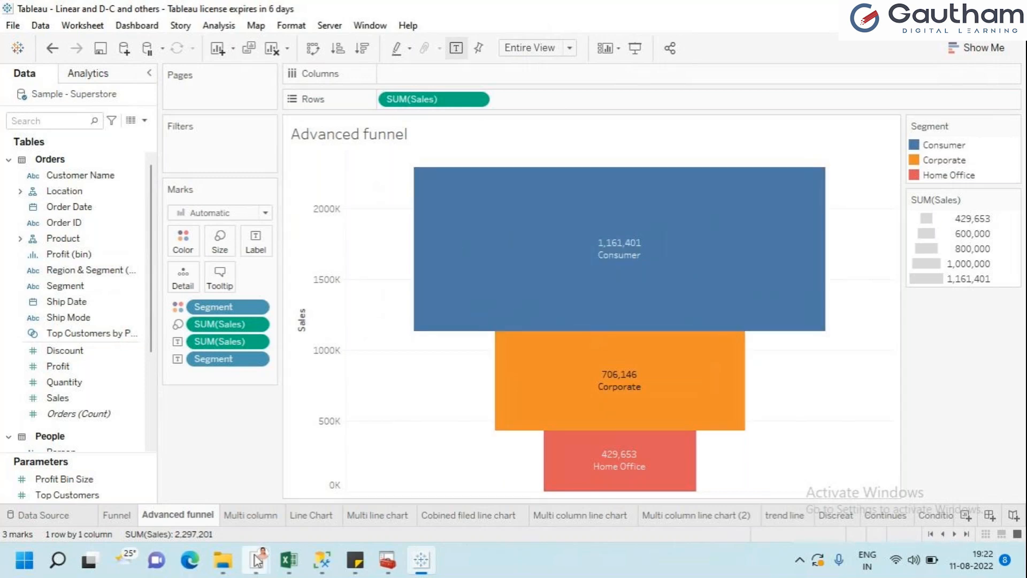
Check the GoTo meeting window in Chrome and minimize it.
mouse_move(257, 561)
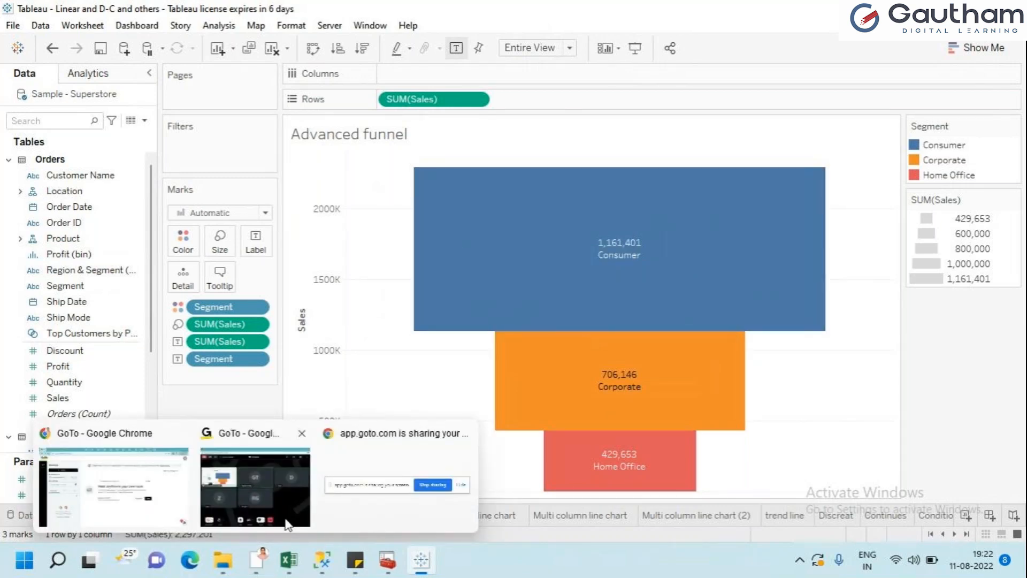
click(255, 486)
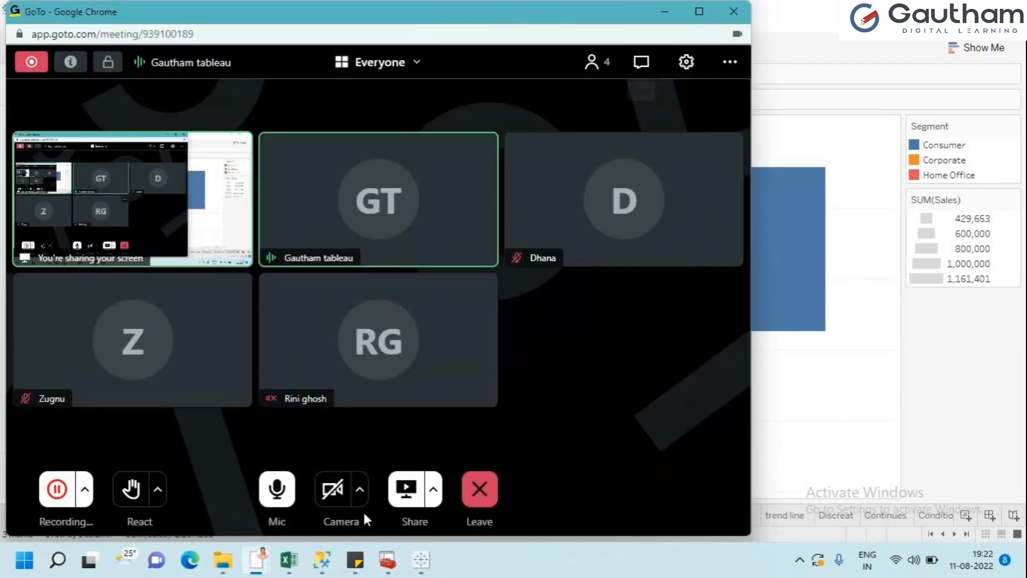
click(669, 10)
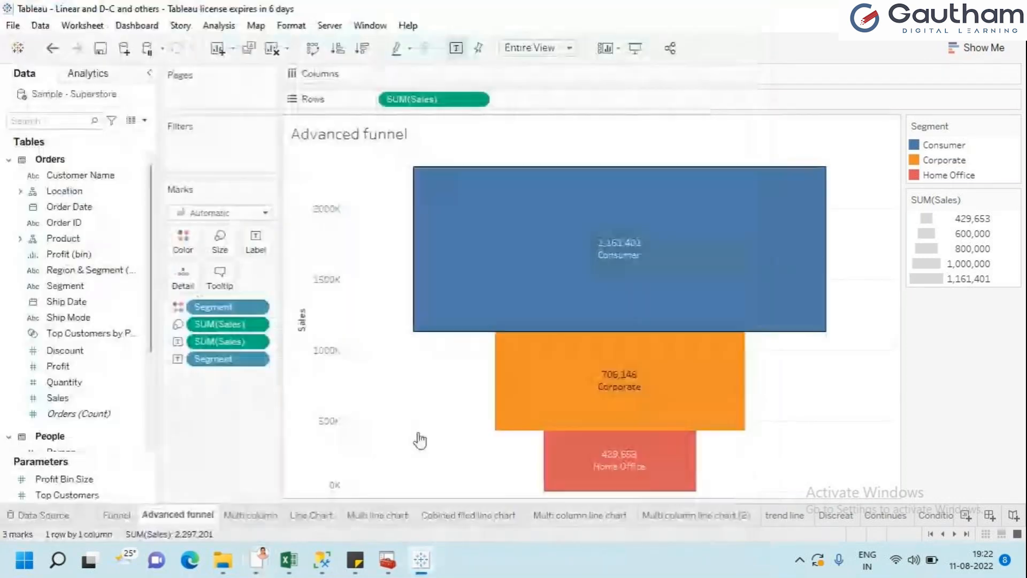
Switch to the main Chrome window and search Google for "funnel" in a new tab.
mouse_move(252, 564)
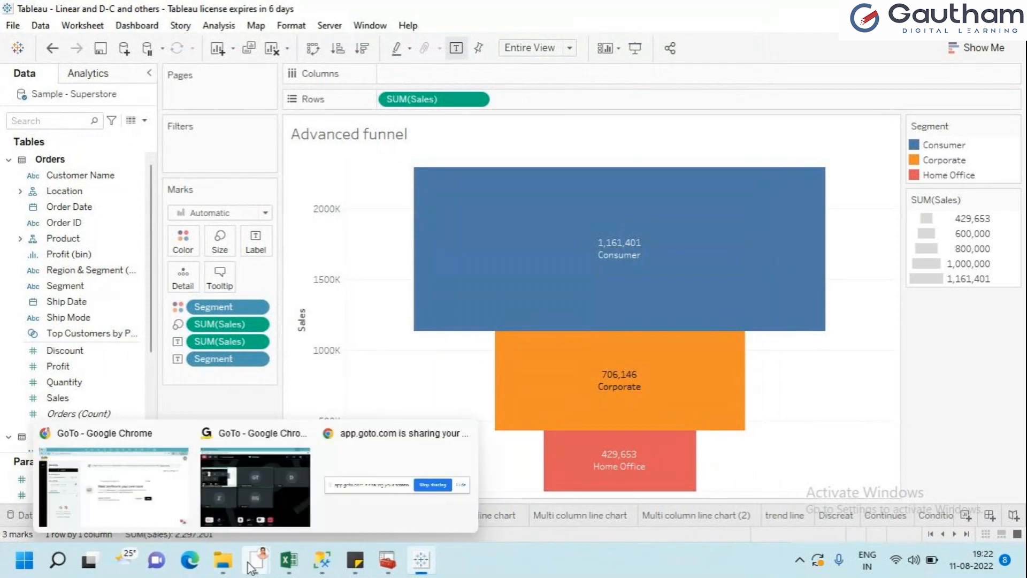
click(103, 474)
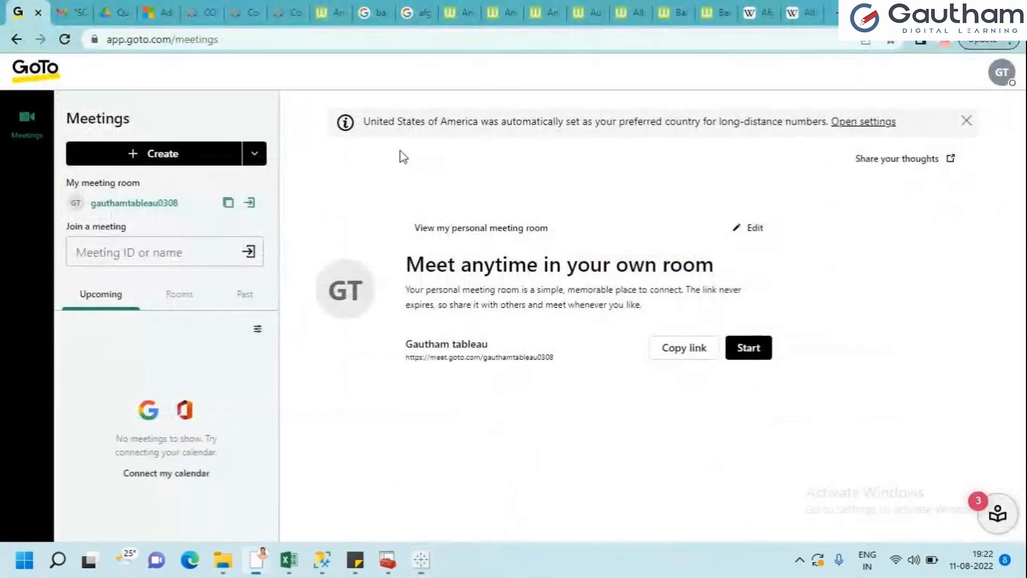
click(836, 13)
text(funnel)
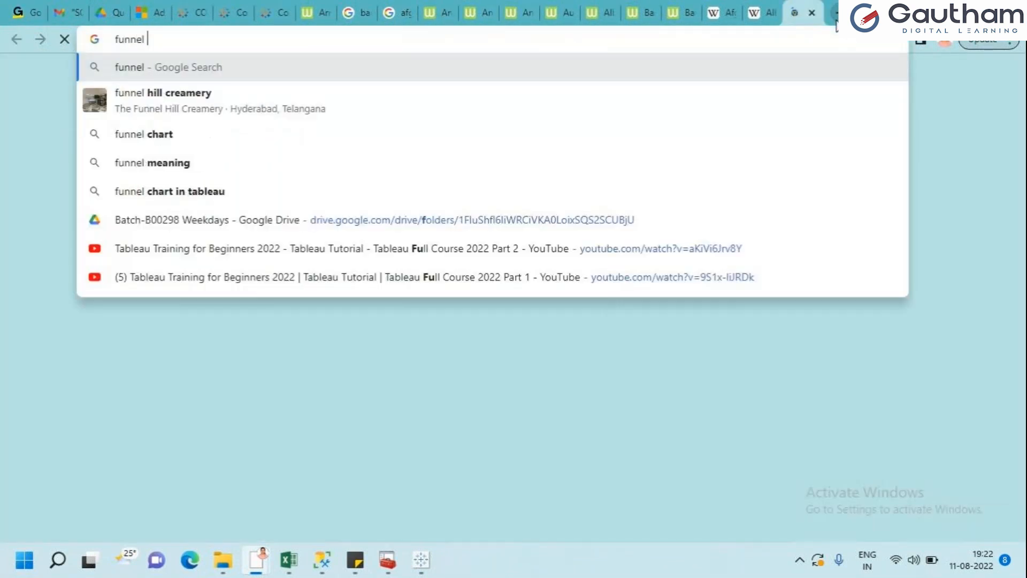
key(Return)
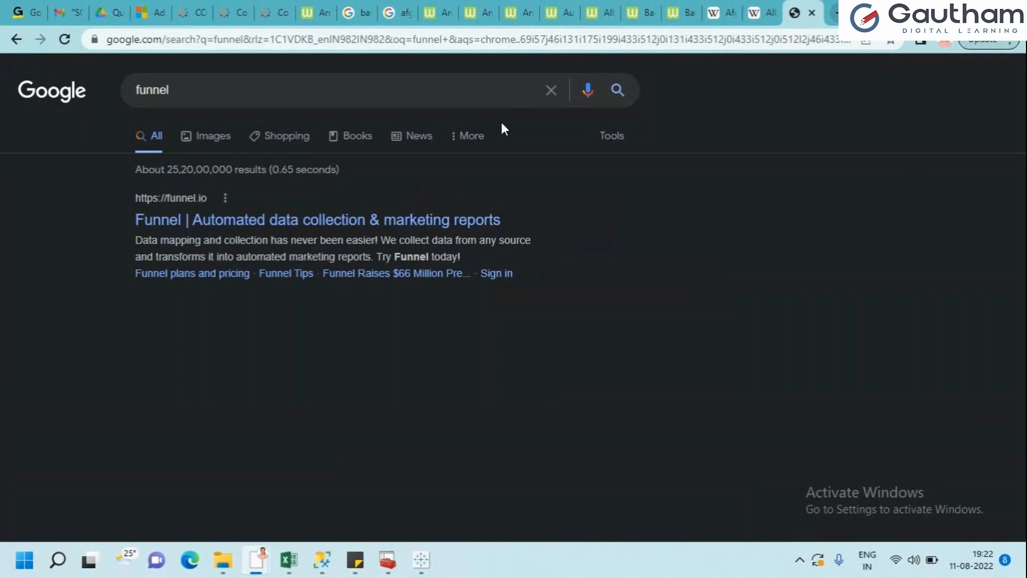
View "The Marketing Funnel" picture among the image results and switch back to Tableau.
click(212, 136)
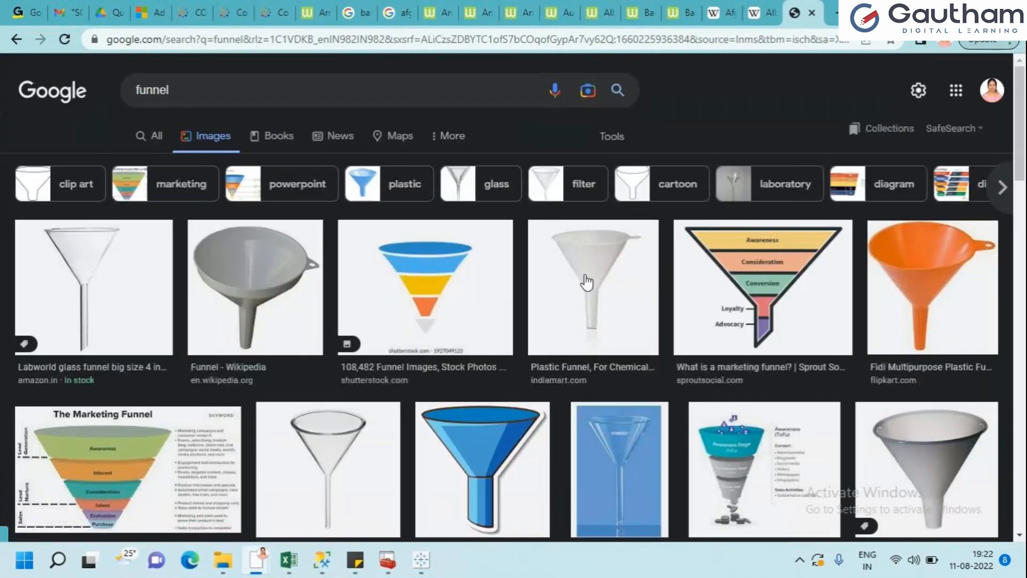
click(185, 474)
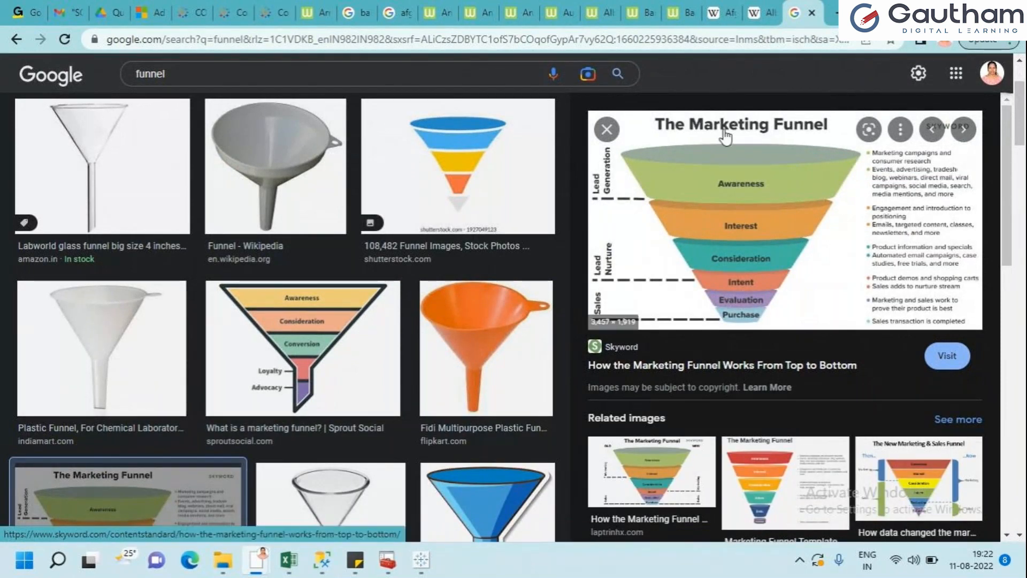
key(alt+Tab)
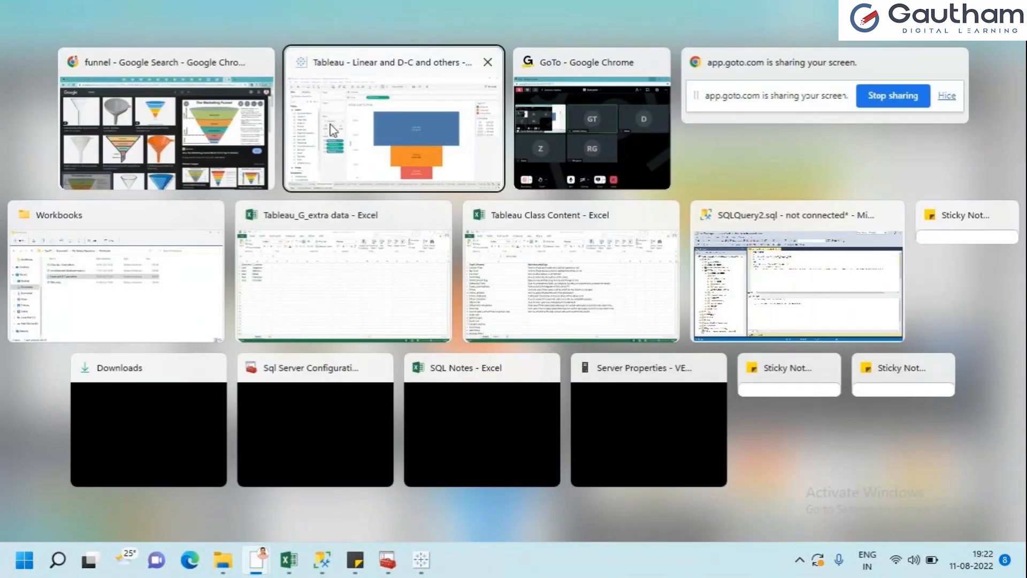
click(389, 157)
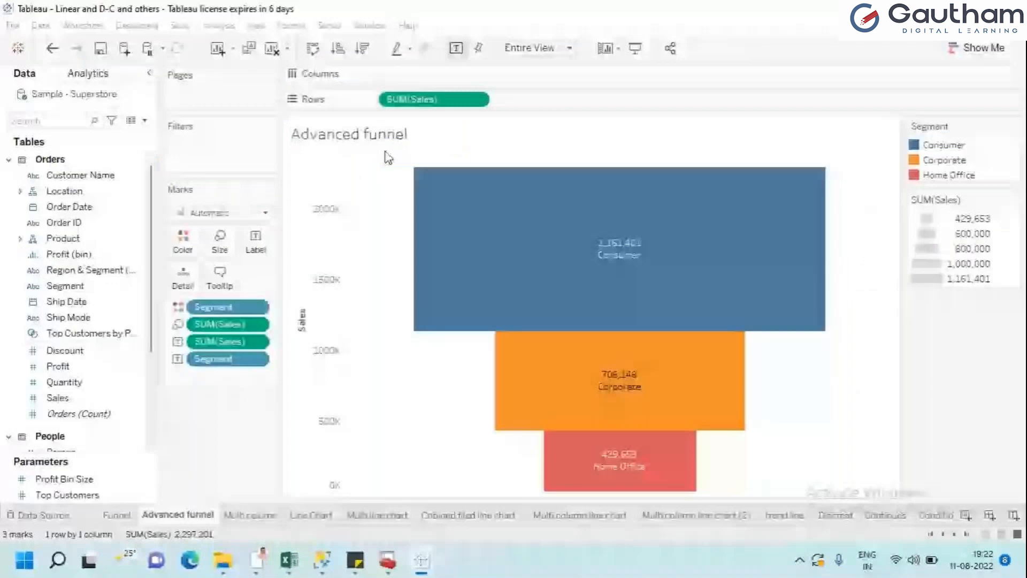
Color the Advanced funnel by the Sub-Category field from the Product hierarchy instead of by Segment.
mouse_move(635, 324)
mouse_move(665, 355)
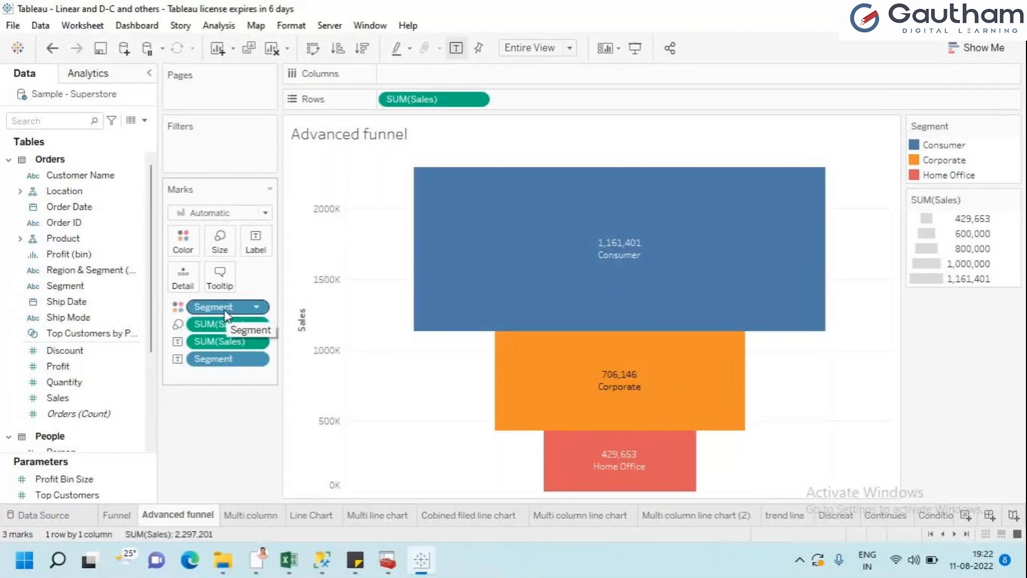
drag(226, 315, 59, 290)
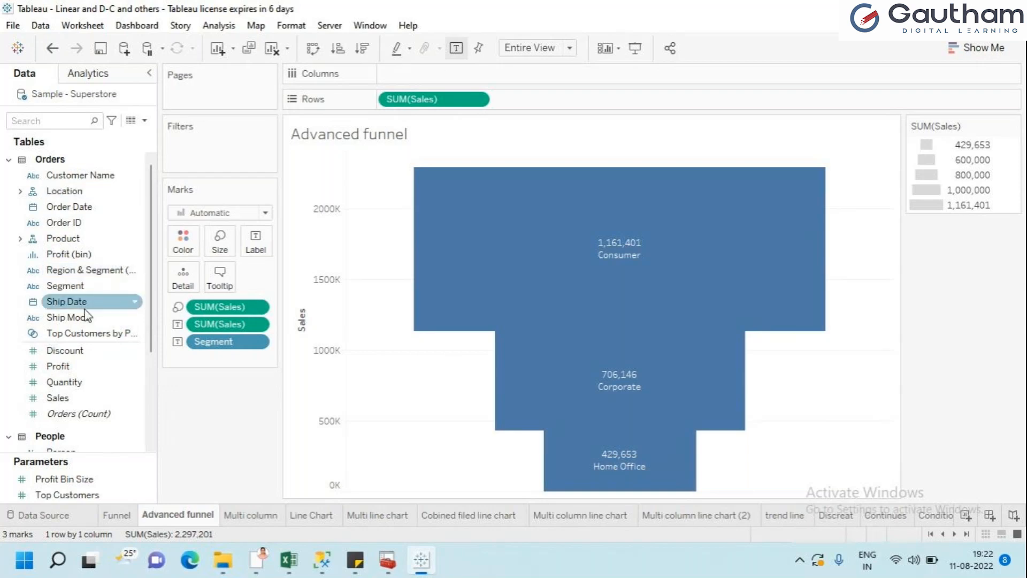
click(20, 239)
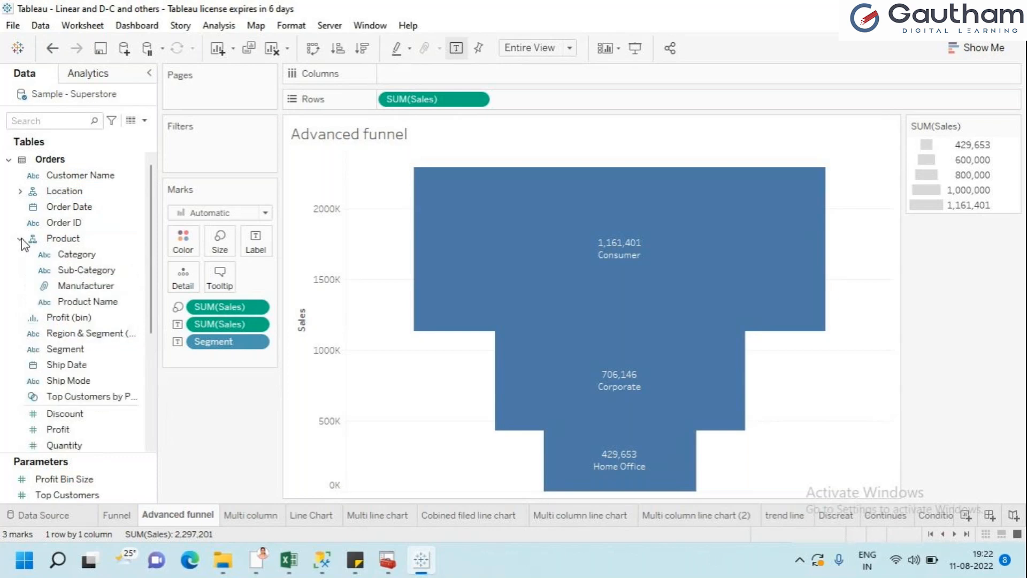
click(67, 254)
drag(72, 269, 183, 250)
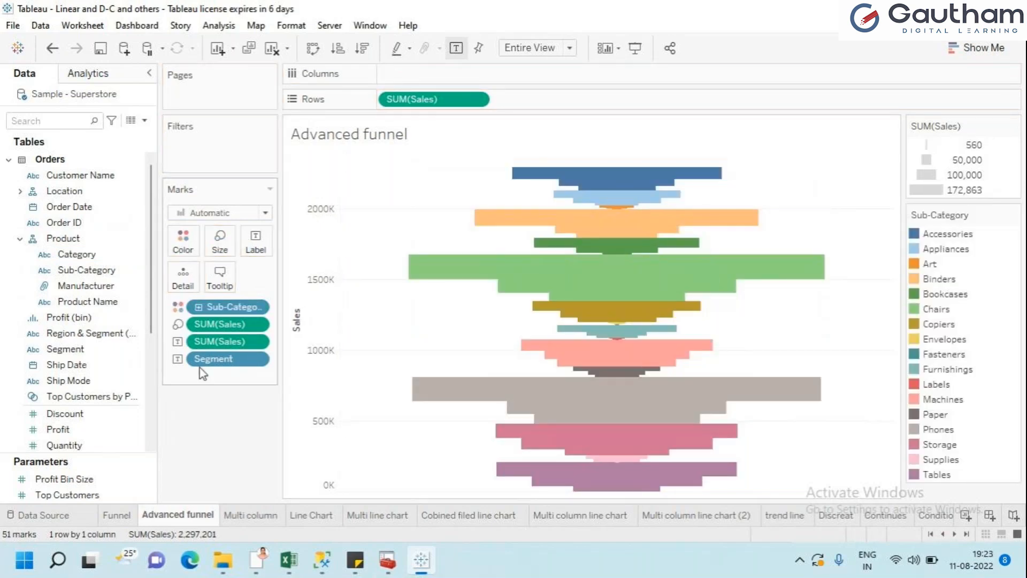
Remove the Segment label from the funnel and sort the sub-categories by Sales in descending order.
drag(200, 366, 4, 378)
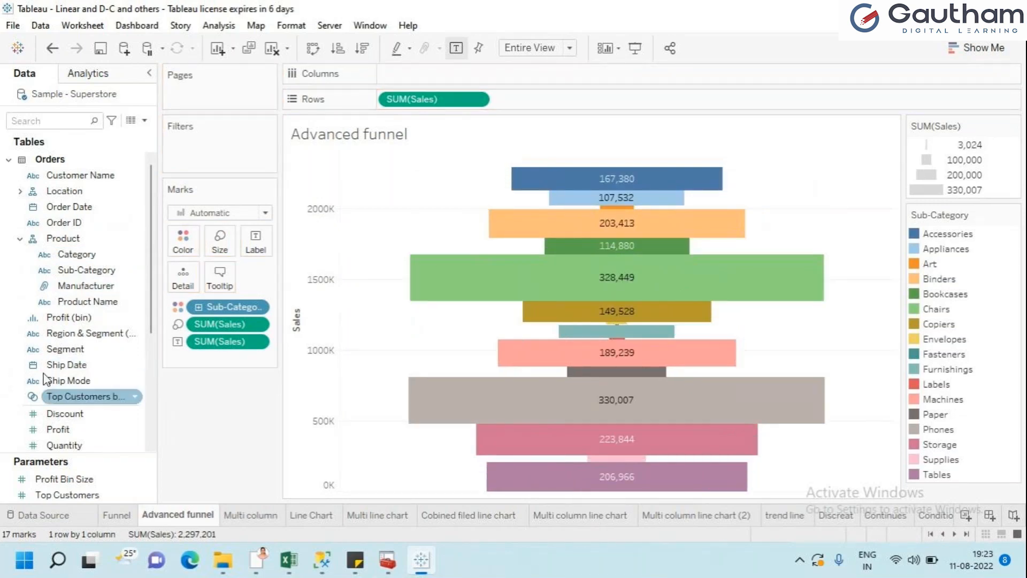
click(338, 49)
click(363, 52)
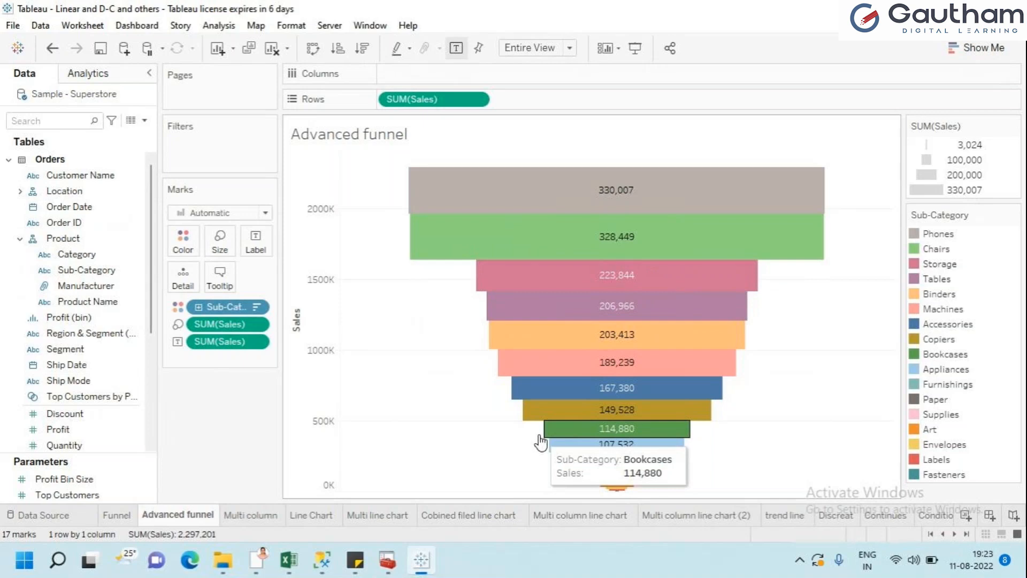
Switch to Chrome to compare the sorted funnel with "The Marketing Funnel" picture and return to Tableau.
key(alt+Tab)
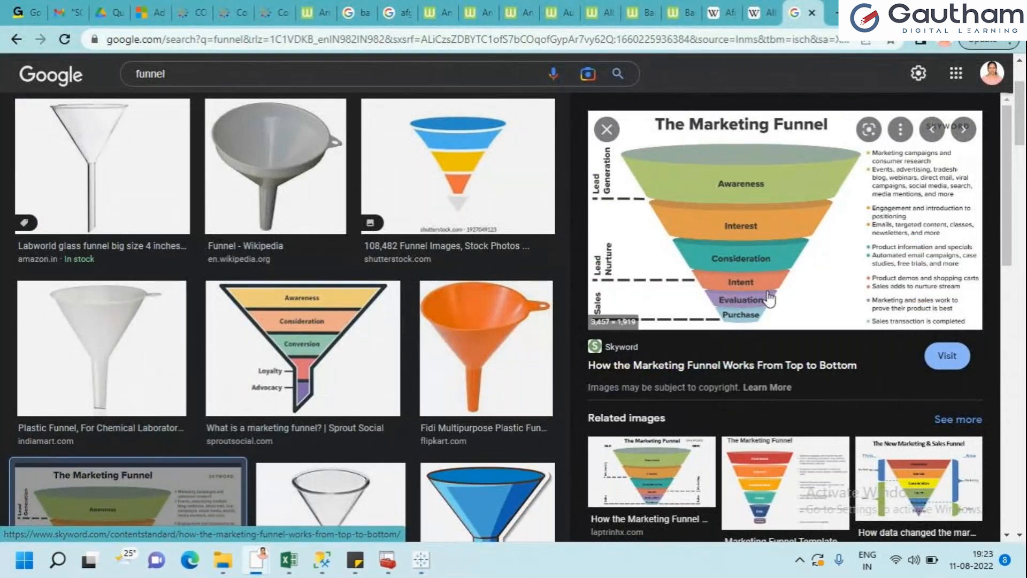
key(alt+Tab)
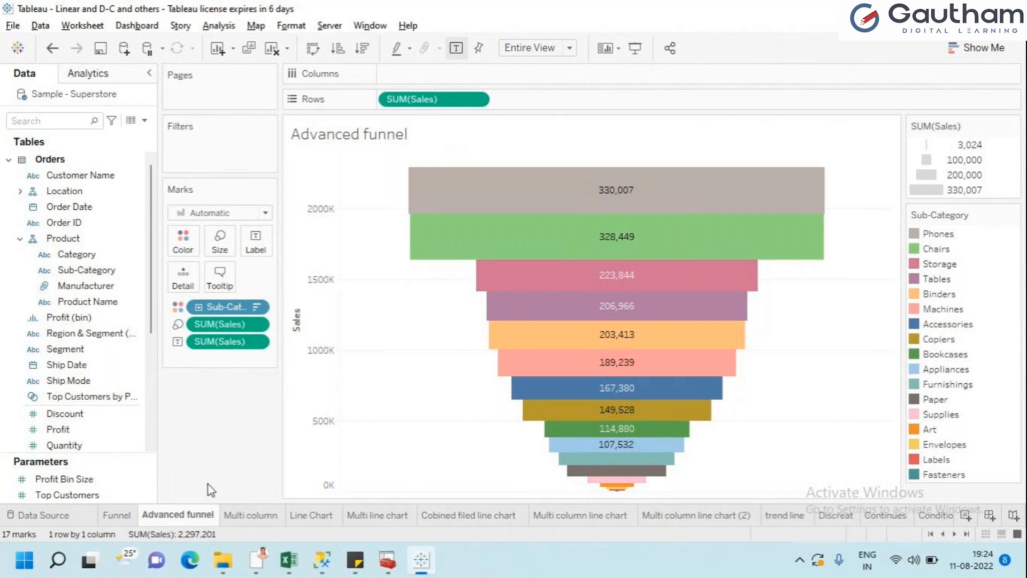
Undo the funnel's sorting and try sorting the sub-categories by Sales again in ascending and descending order.
key(ctrl+z)
key(ctrl+z)
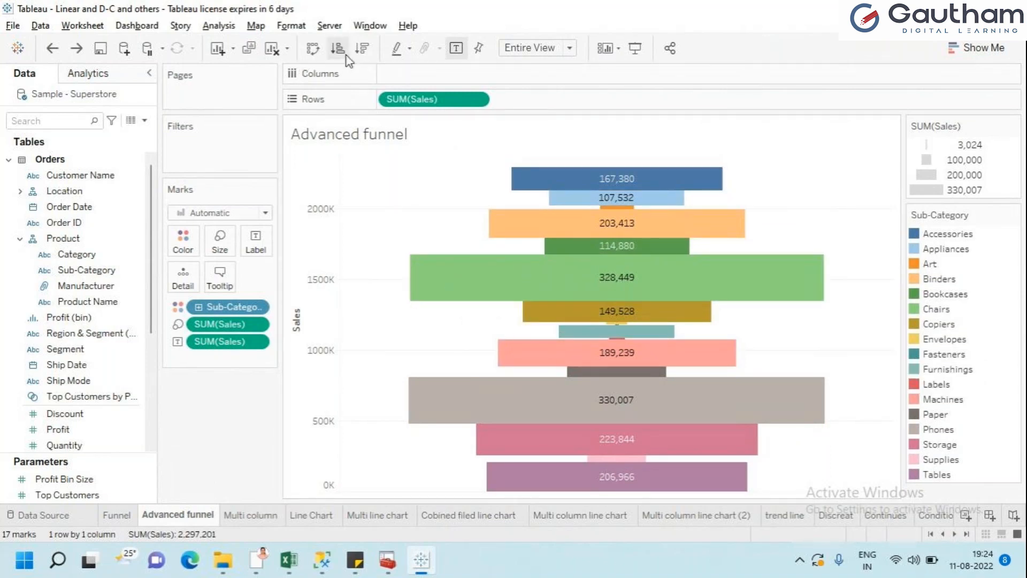
click(363, 49)
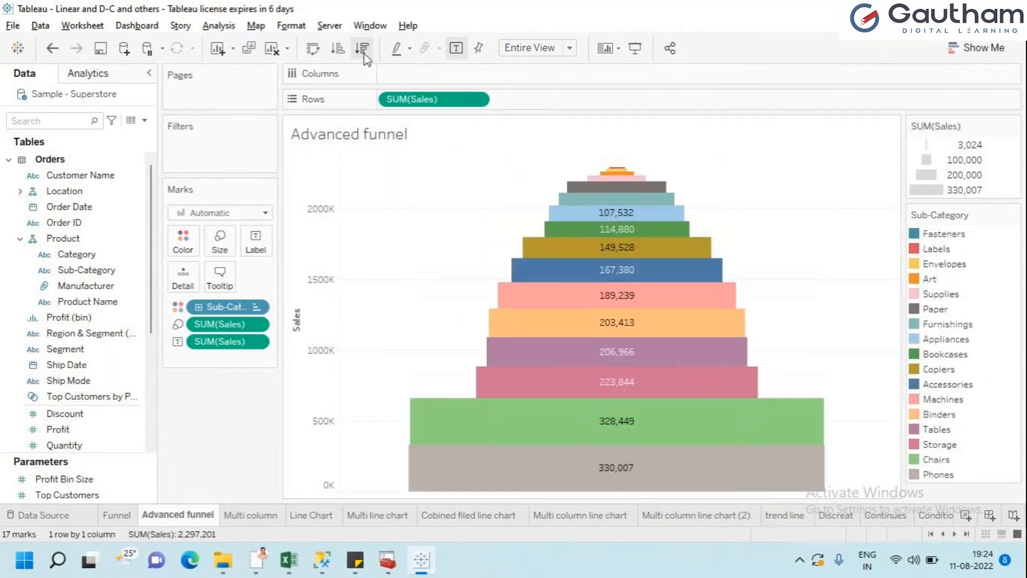
click(364, 54)
click(364, 53)
Undo the sorting and the Sub-Category changes to restore the funnel's Segment colors and labels.
key(ctrl+z)
key(ctrl+z)
key(ctrl+z)
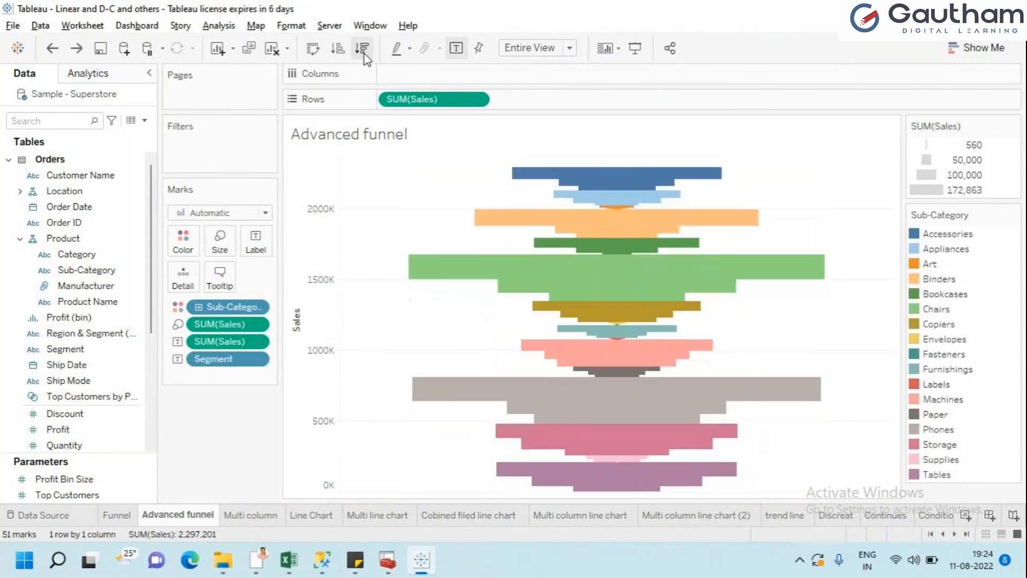
key(ctrl+z)
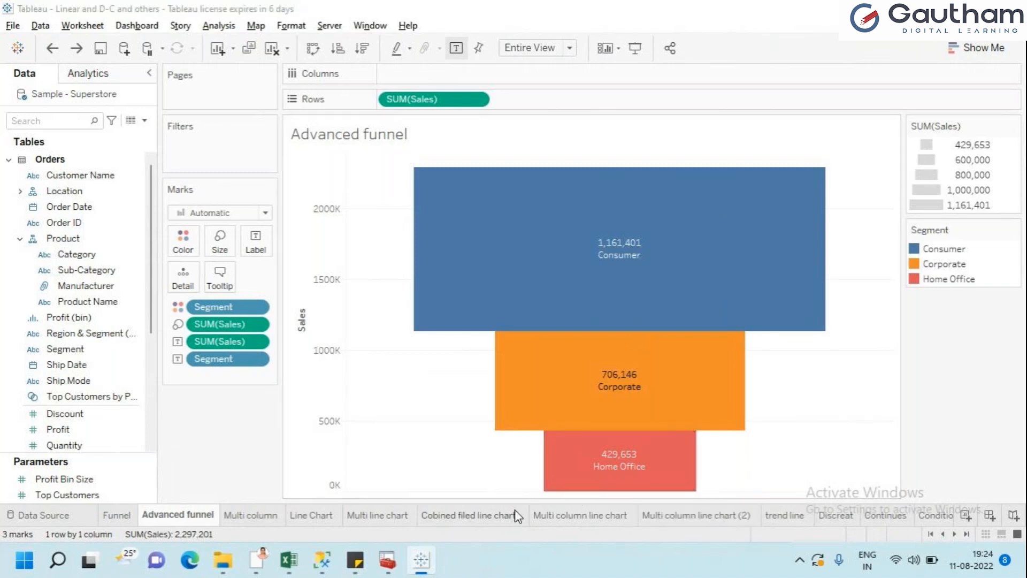
key(alt+Tab)
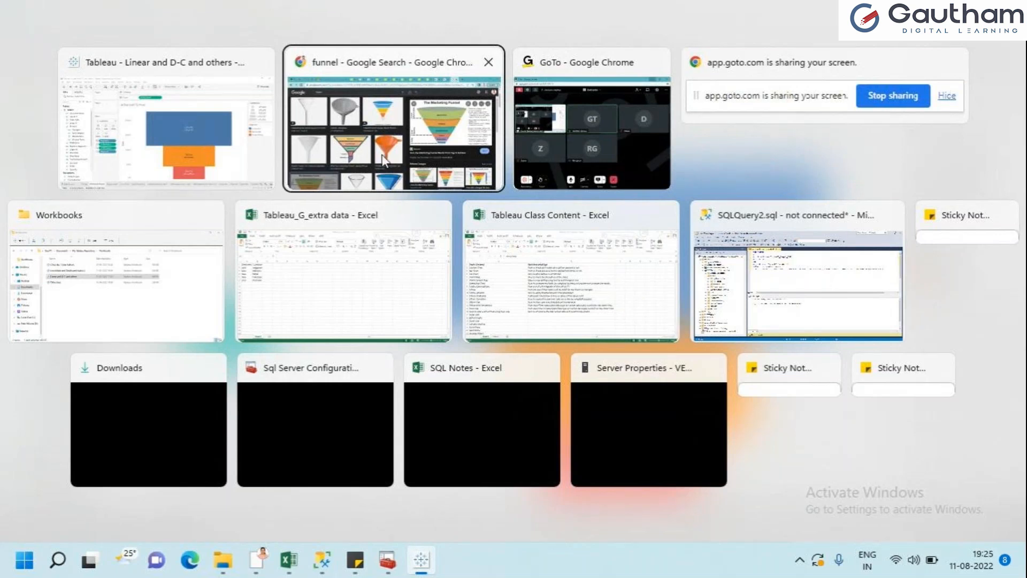
click(224, 150)
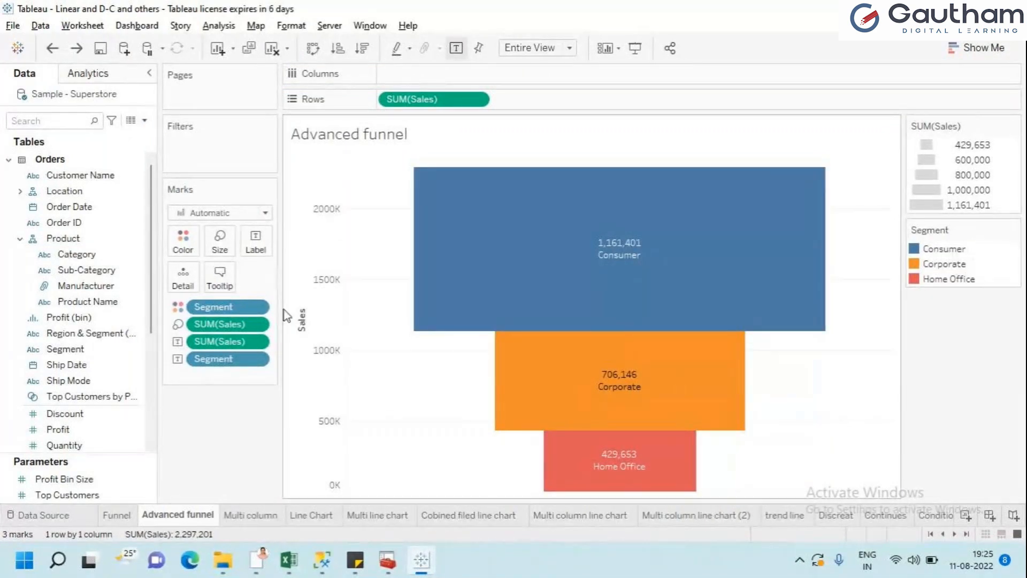
click(53, 348)
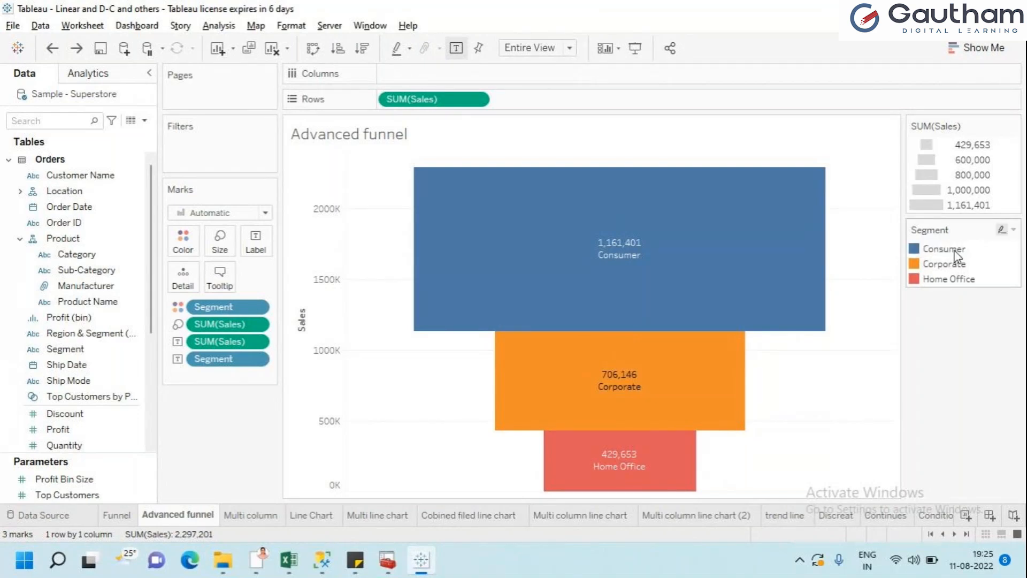
Highlight the Consumer segment and the Corporate segment one at a time in the funnel using the color legend.
click(955, 252)
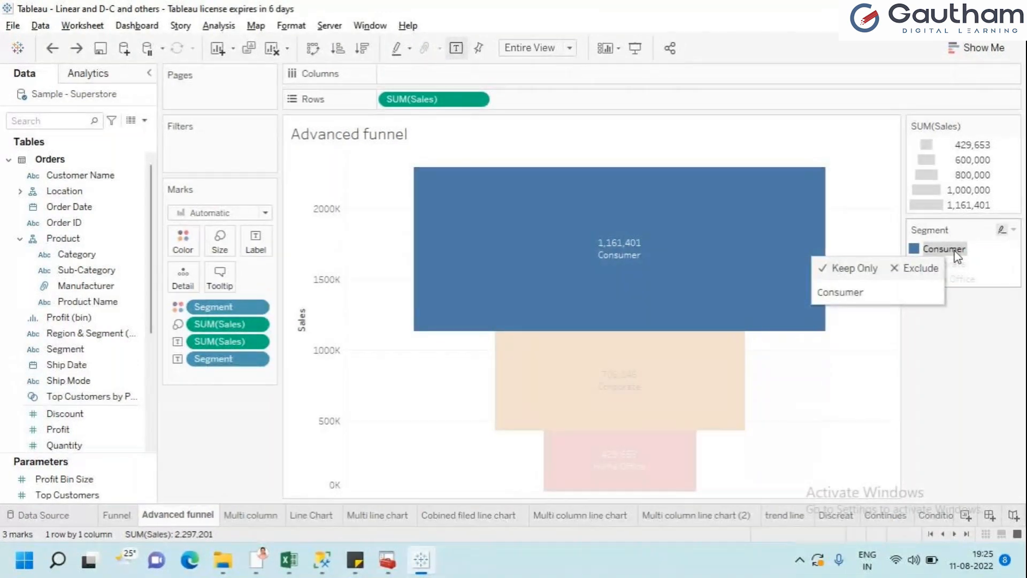
click(960, 331)
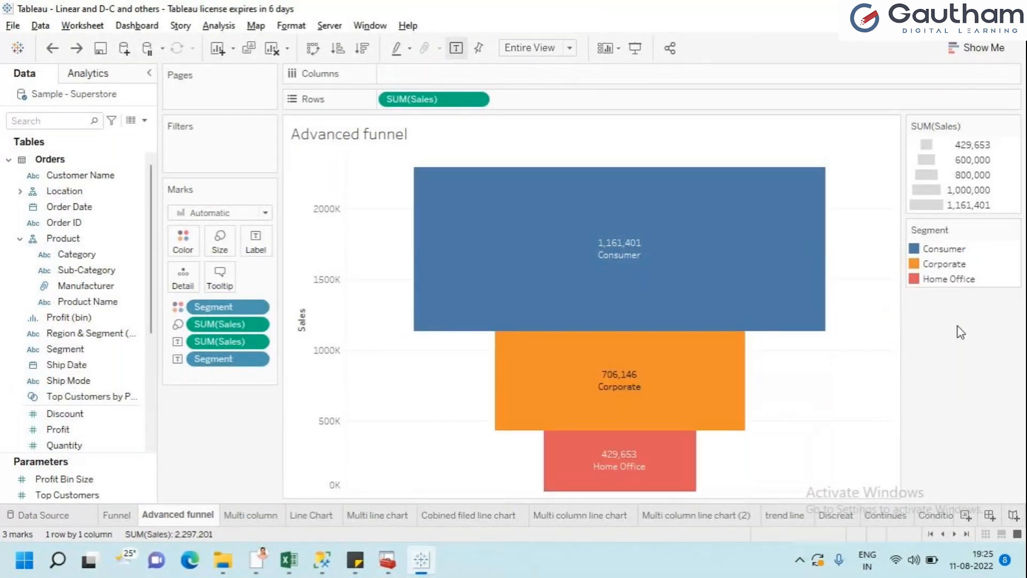
click(944, 264)
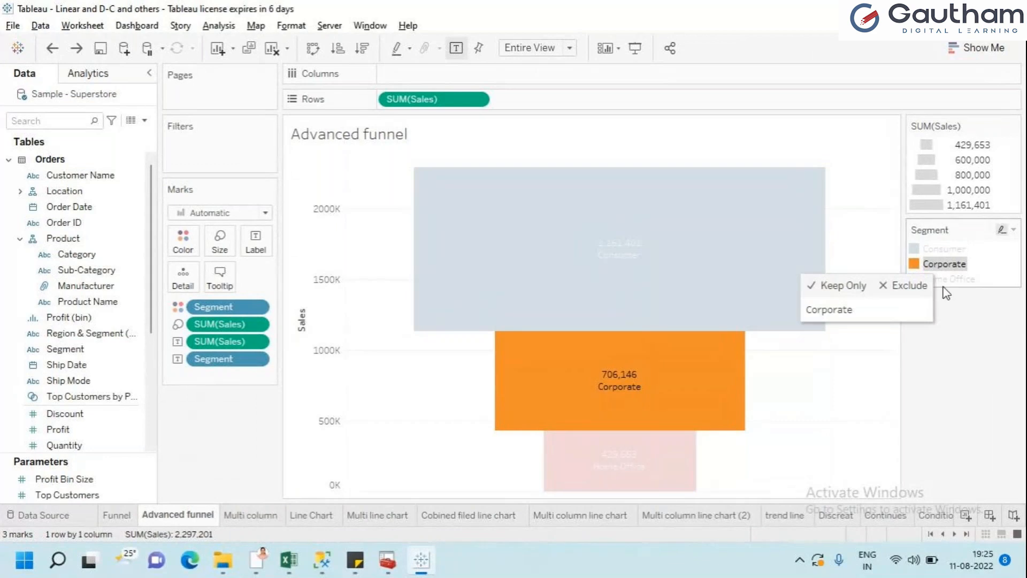
click(944, 290)
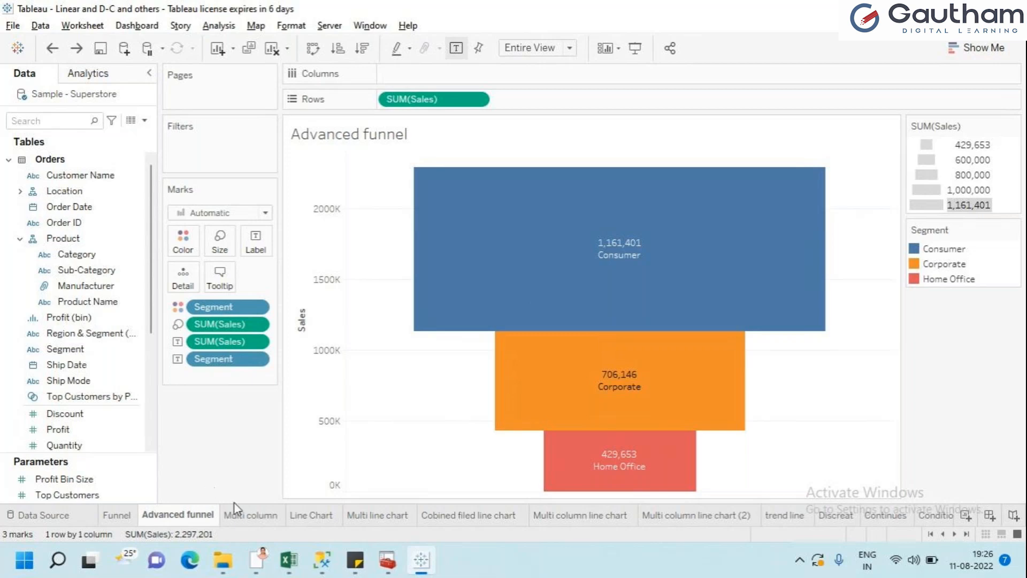
Open the Multi column worksheet and clear its contents.
click(235, 518)
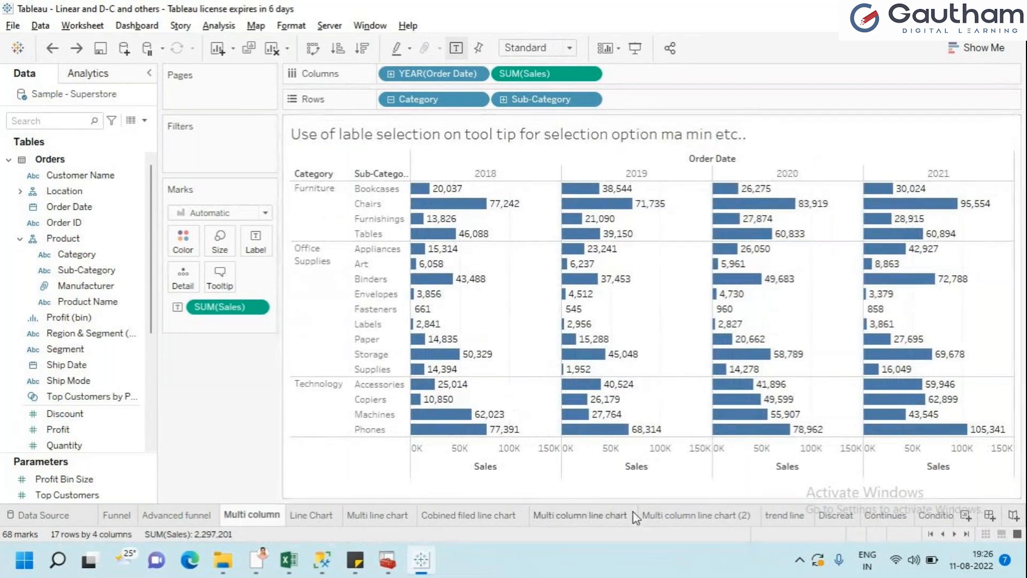
mouse_move(634, 511)
click(270, 49)
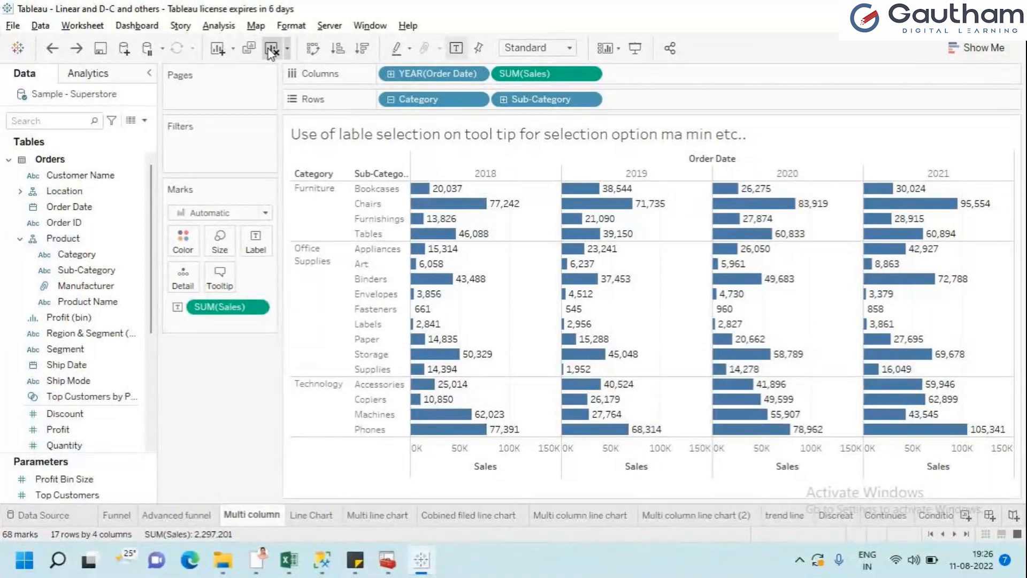
Place Order Date on Columns and expand it from years to quarters.
click(84, 211)
drag(83, 212, 406, 78)
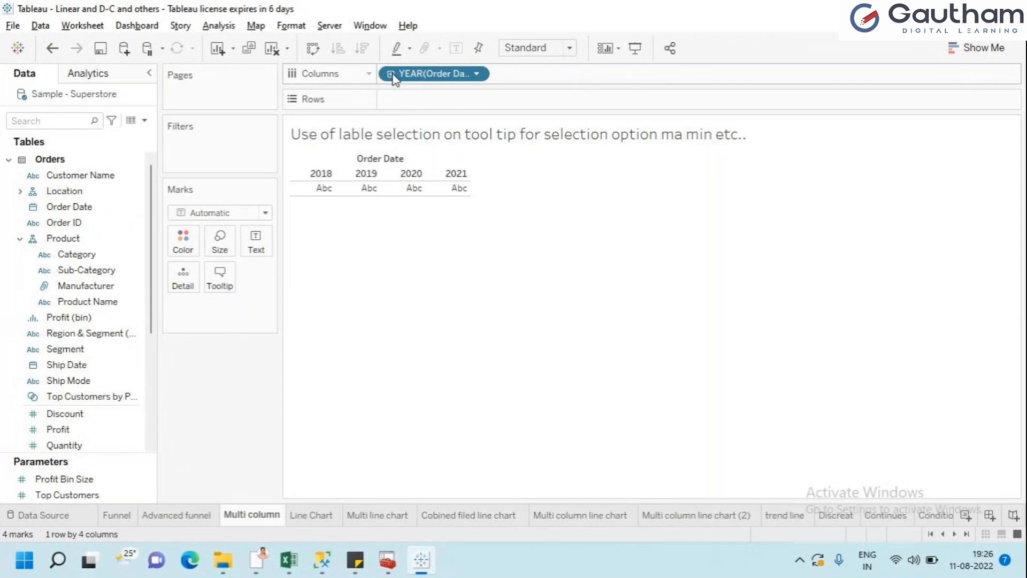
click(390, 74)
Add Sub-Category to Rows and place Category in front of it.
click(49, 317)
drag(80, 269, 441, 101)
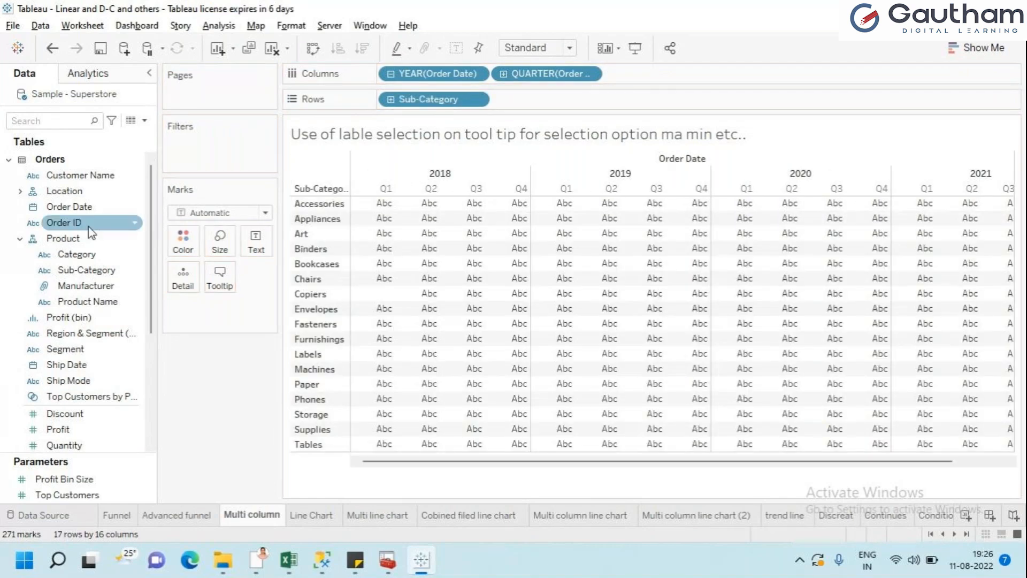
drag(83, 266, 384, 97)
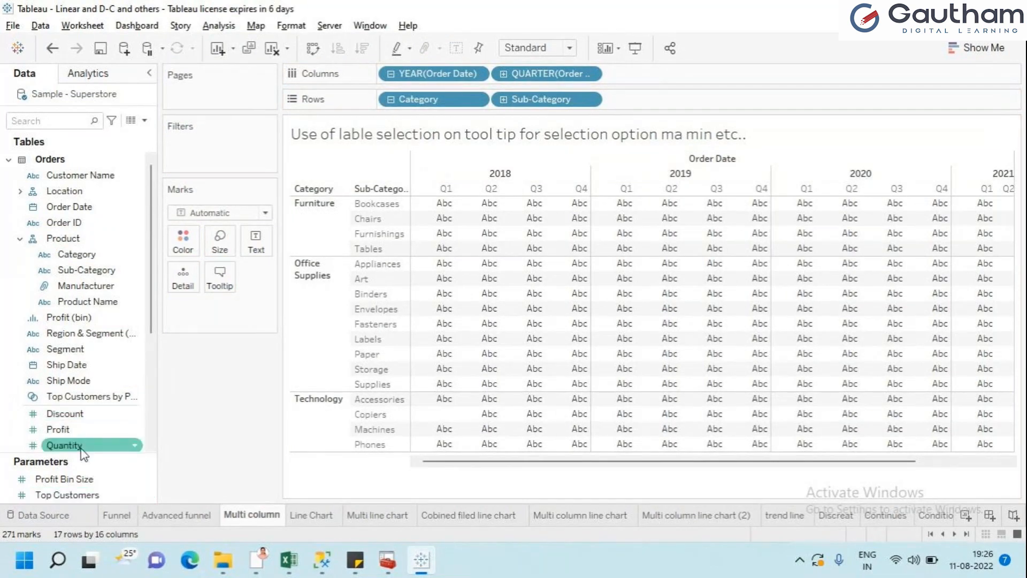
Add Sales to Rows after Sub-Category and set the mark type to Bar.
scroll(90, 411, down, 3)
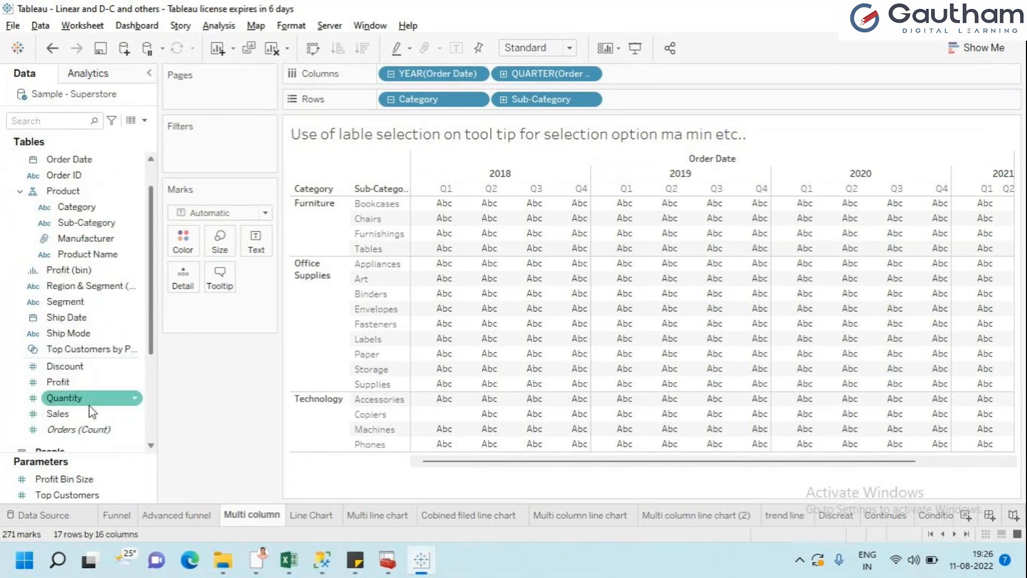
drag(90, 407, 646, 111)
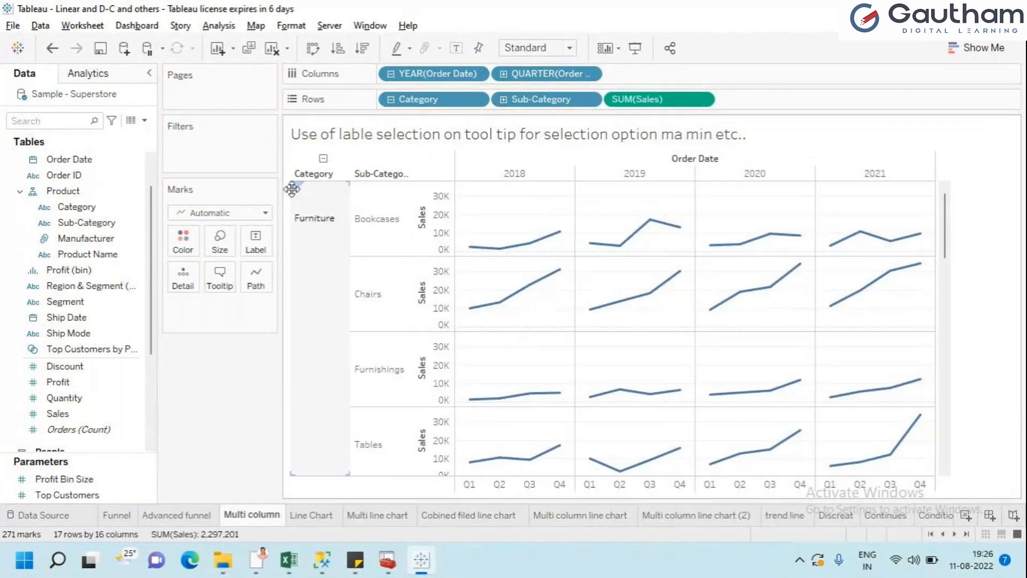
click(270, 212)
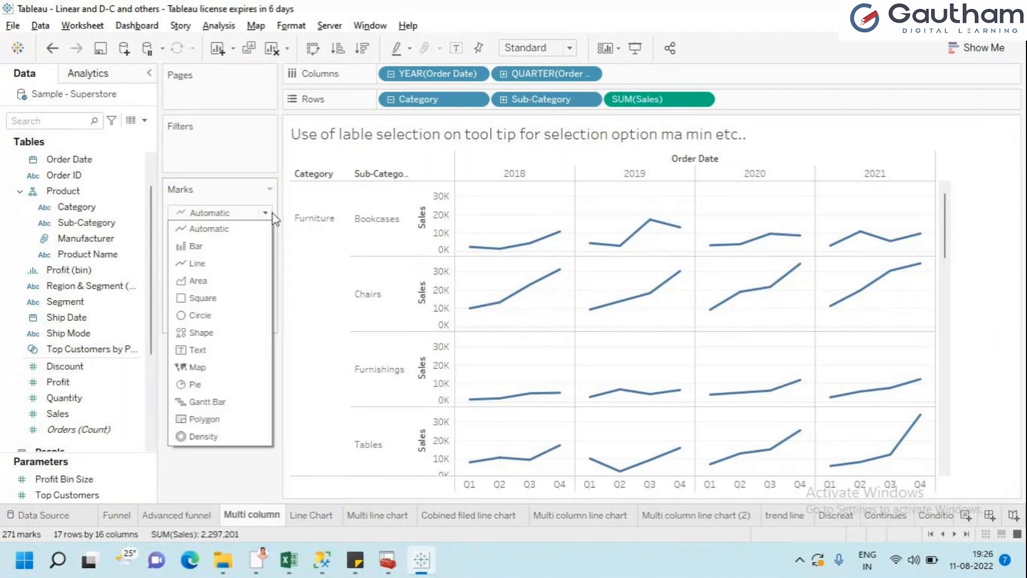
click(219, 242)
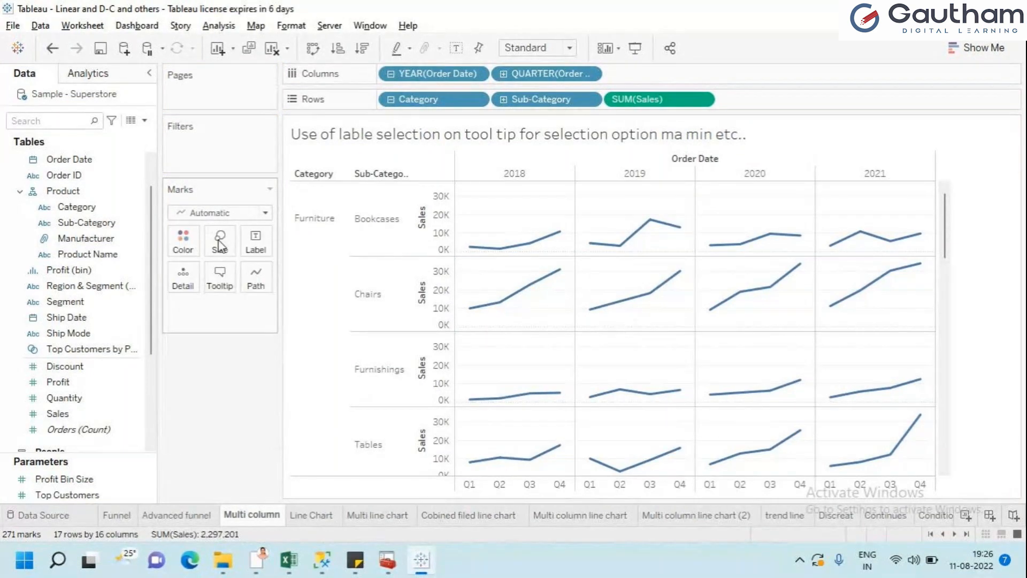
click(265, 213)
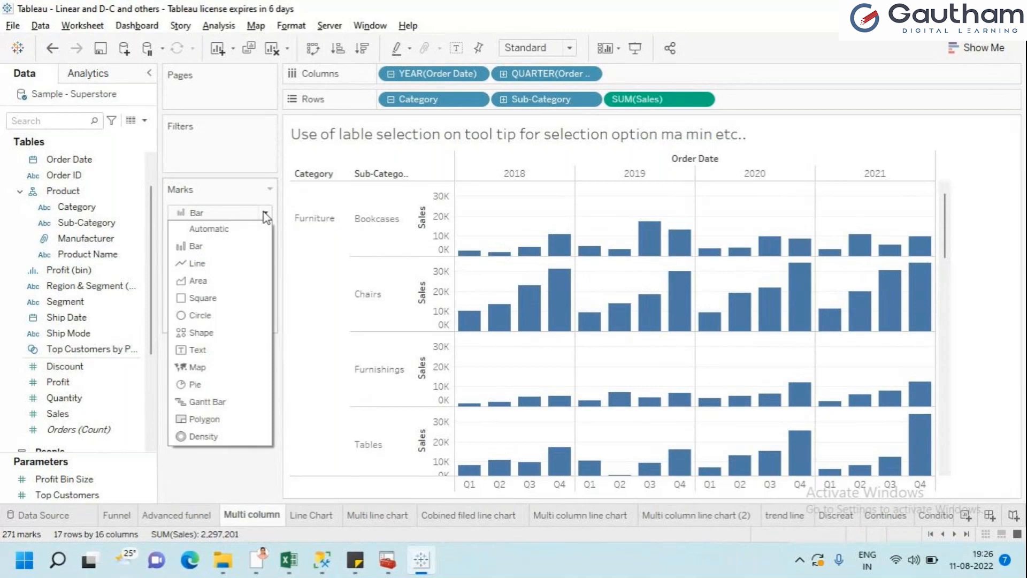
Try SUM(Sales) on Columns for horizontal bars and move it back to Rows.
click(668, 101)
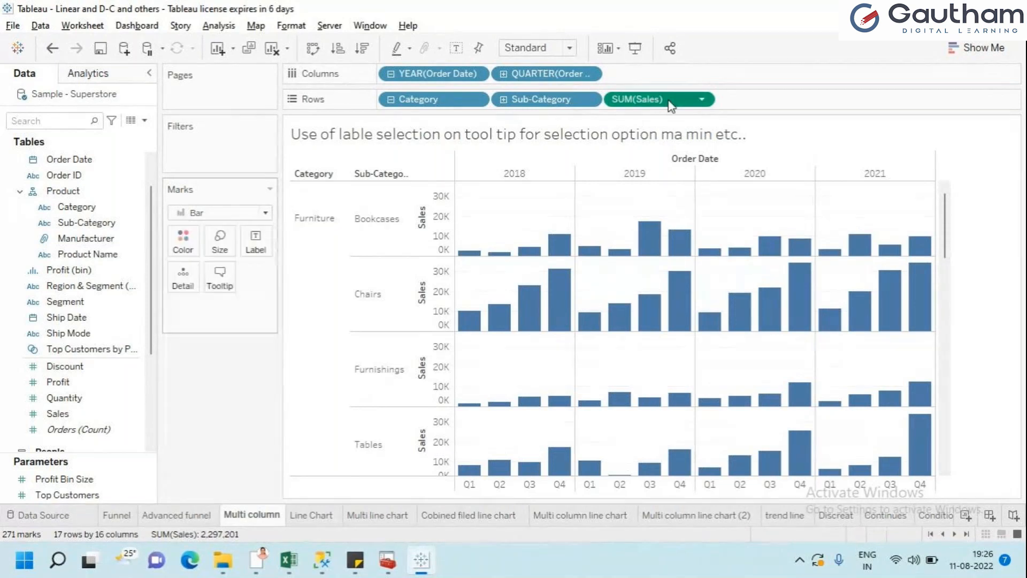
drag(668, 103, 668, 78)
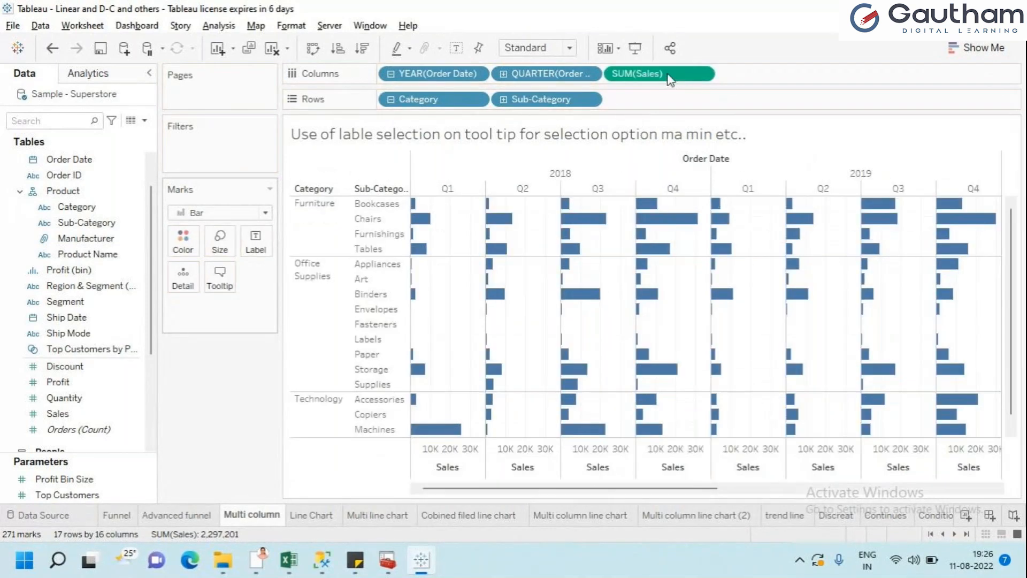
click(670, 79)
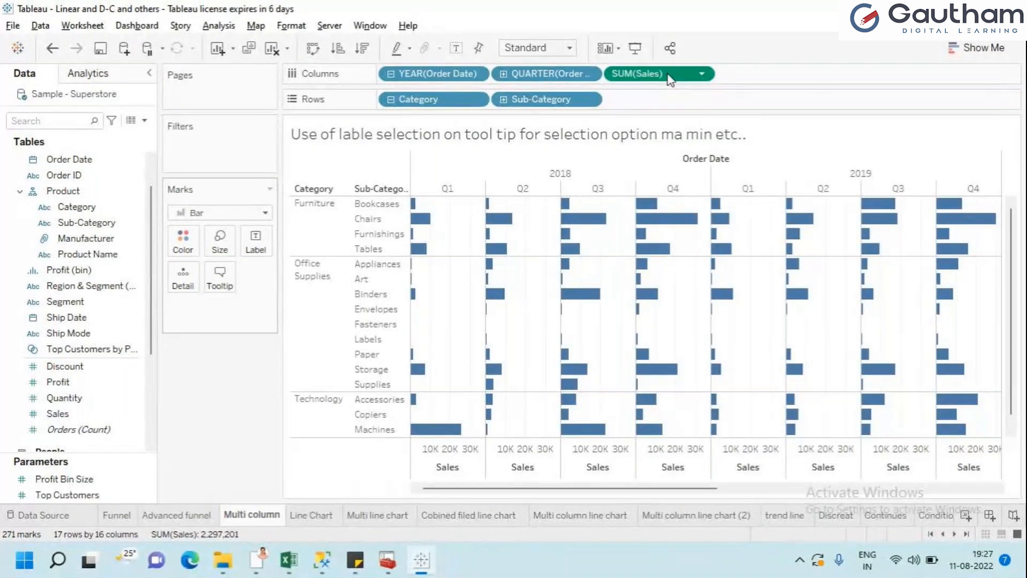
drag(670, 79, 666, 99)
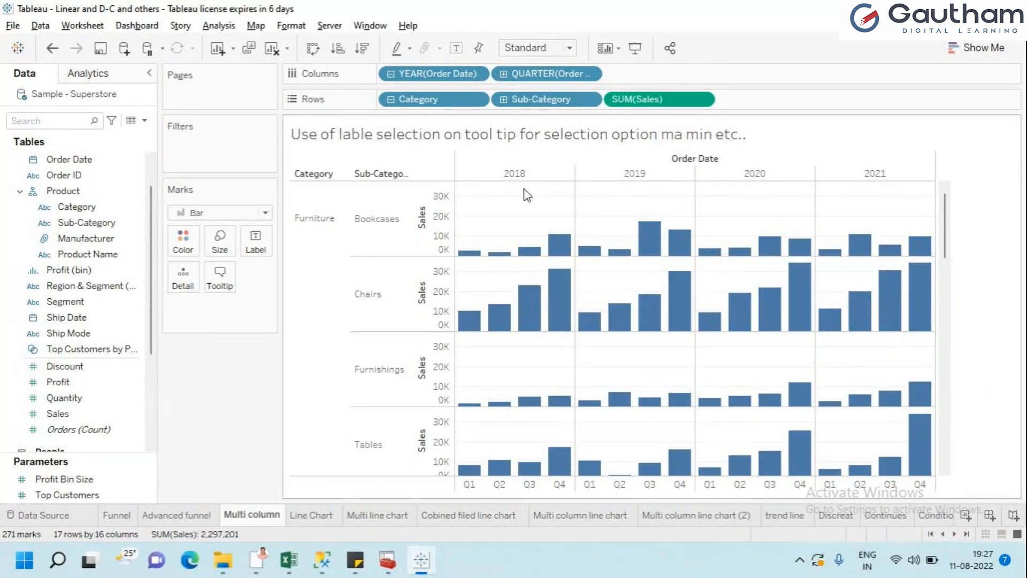
Remove the Order Date quarter level from Columns and move SUM(Sales) from Rows to Columns.
drag(543, 73, 94, 245)
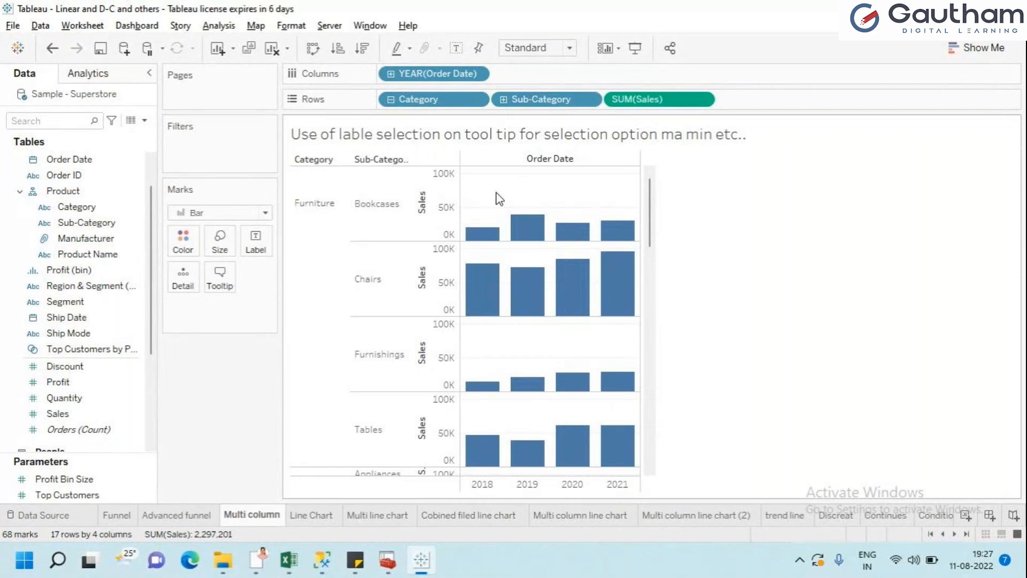
drag(681, 99, 582, 79)
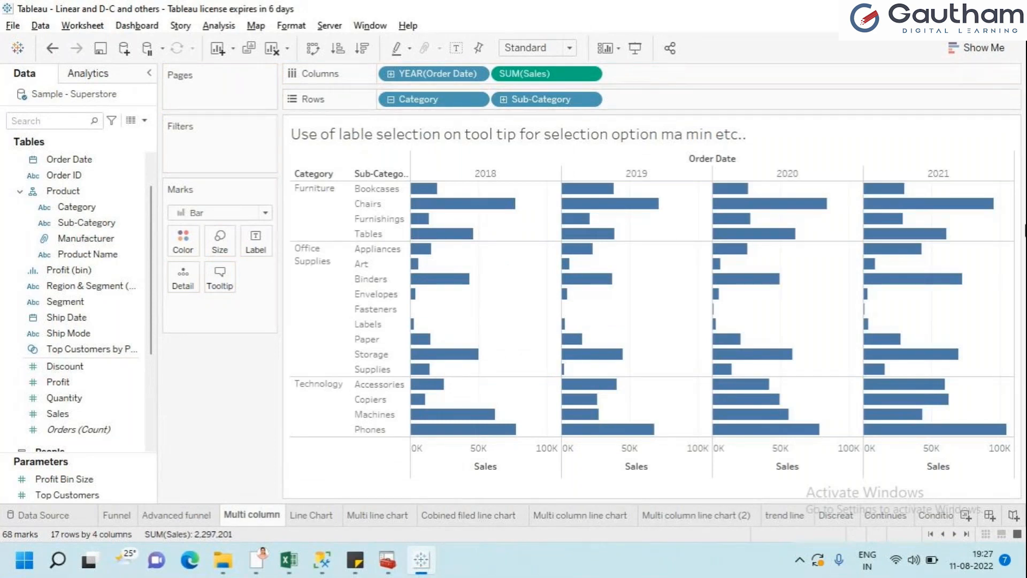
Fit the Multi column chart to the Entire View.
mouse_move(423, 237)
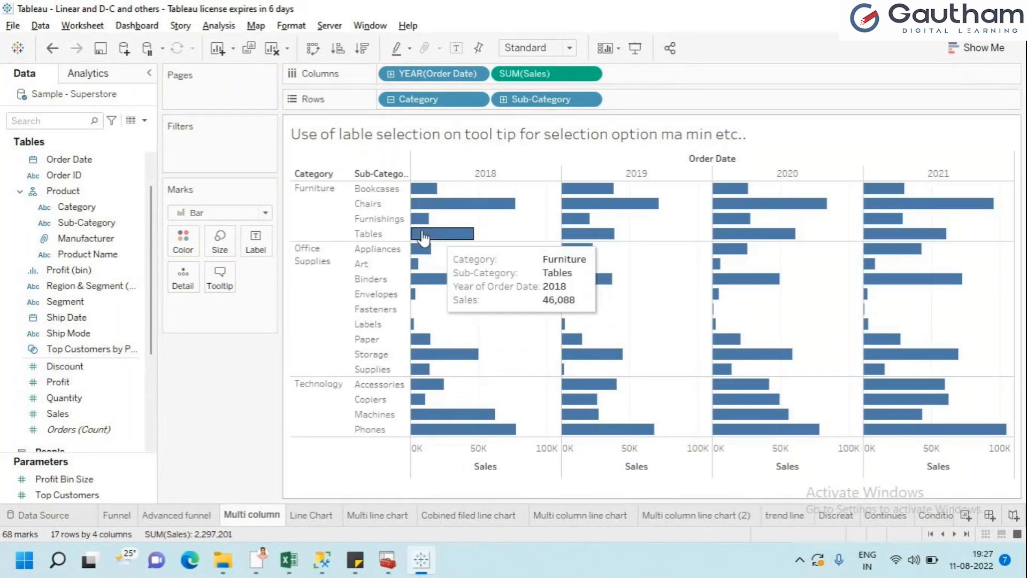
click(563, 51)
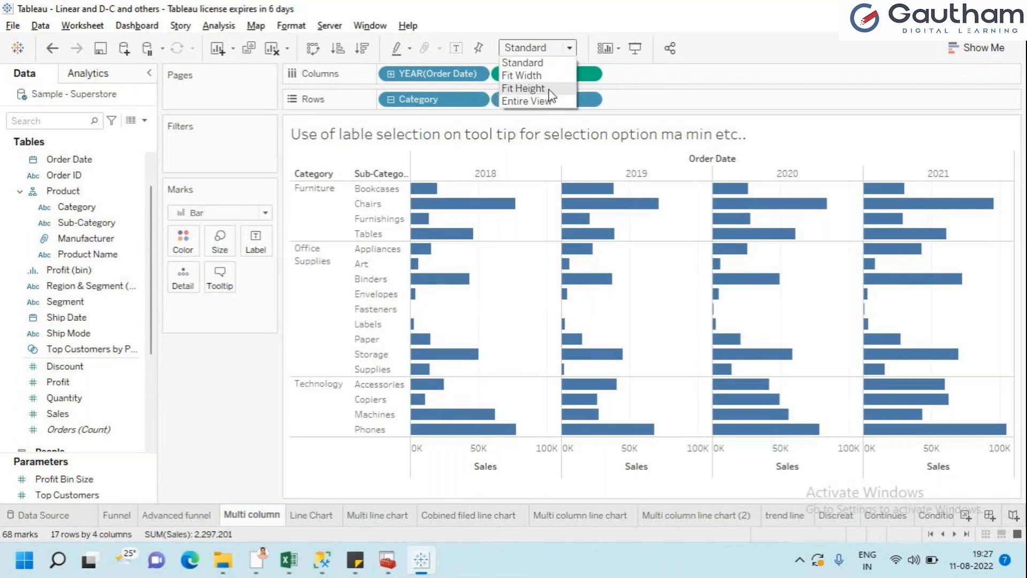
click(549, 100)
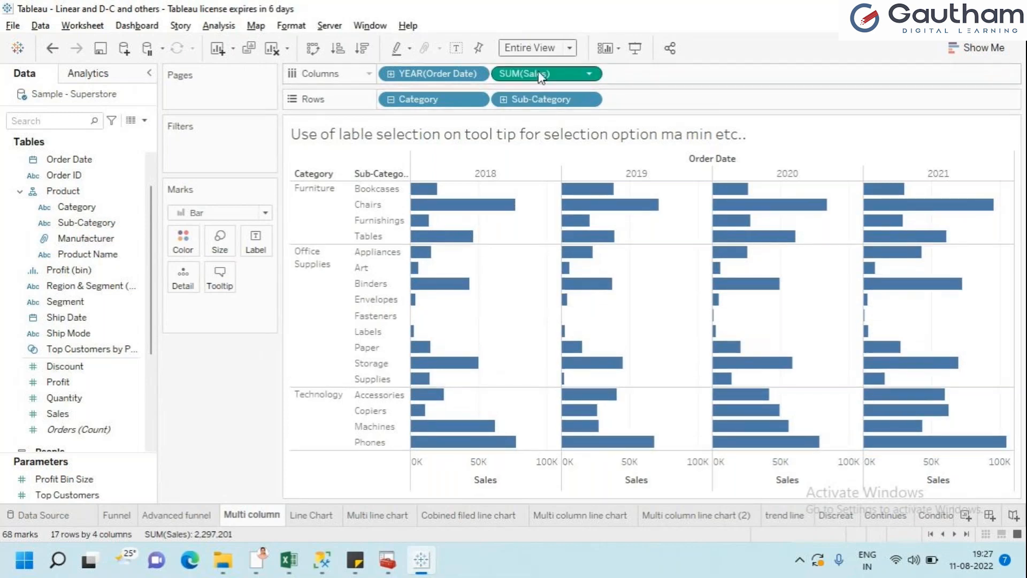
Try SUM(Sales) on Rows after Sub-Category for vertical bars and move it back to Columns.
drag(540, 73, 636, 99)
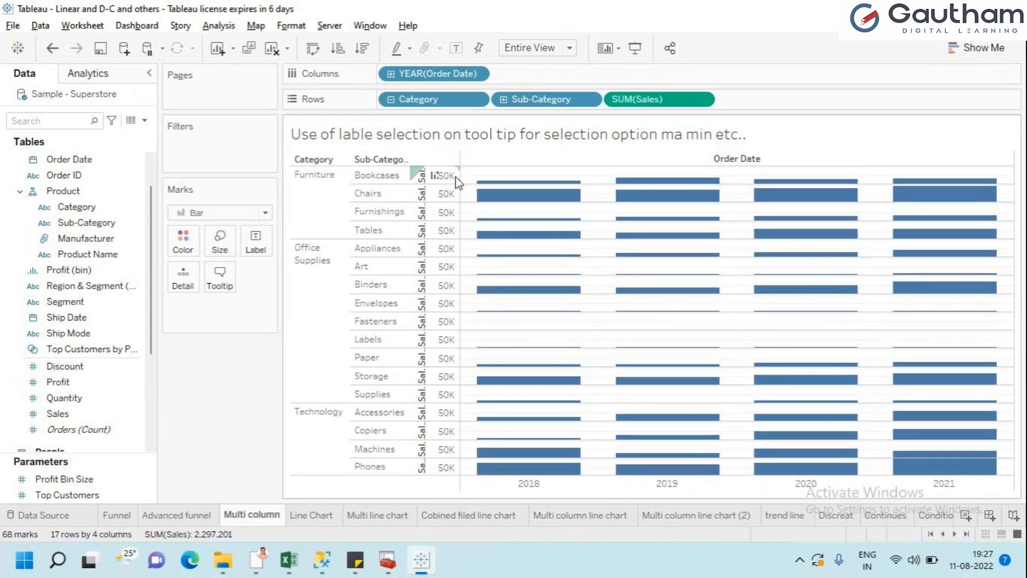
drag(638, 102, 530, 75)
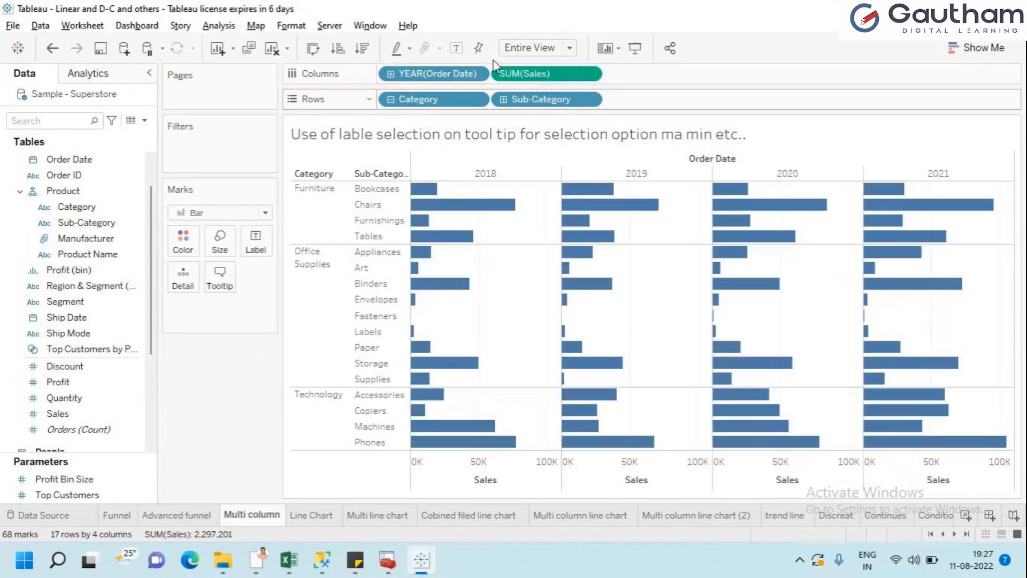
mouse_move(479, 371)
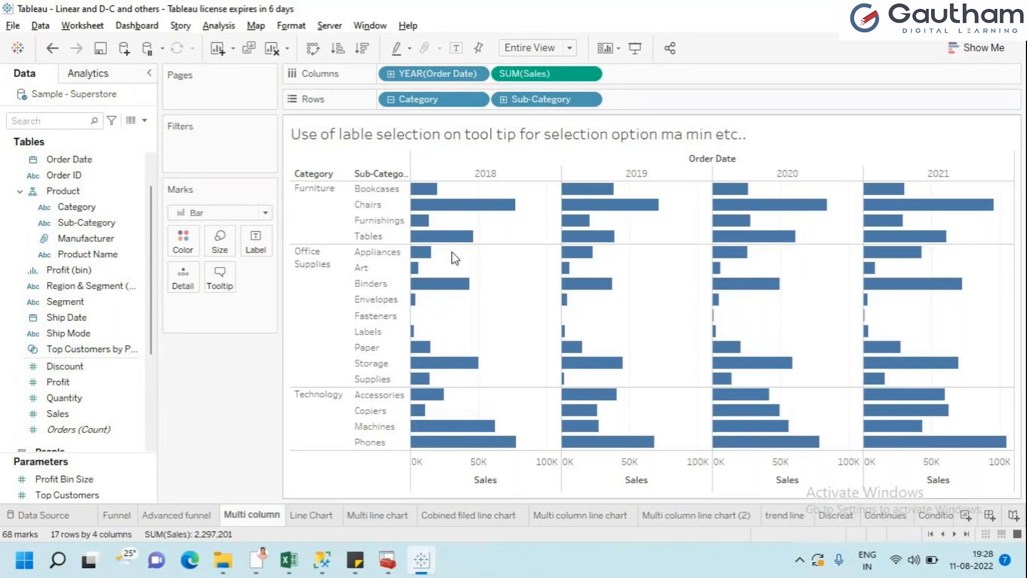
Label the bars with their Sales values.
click(45, 351)
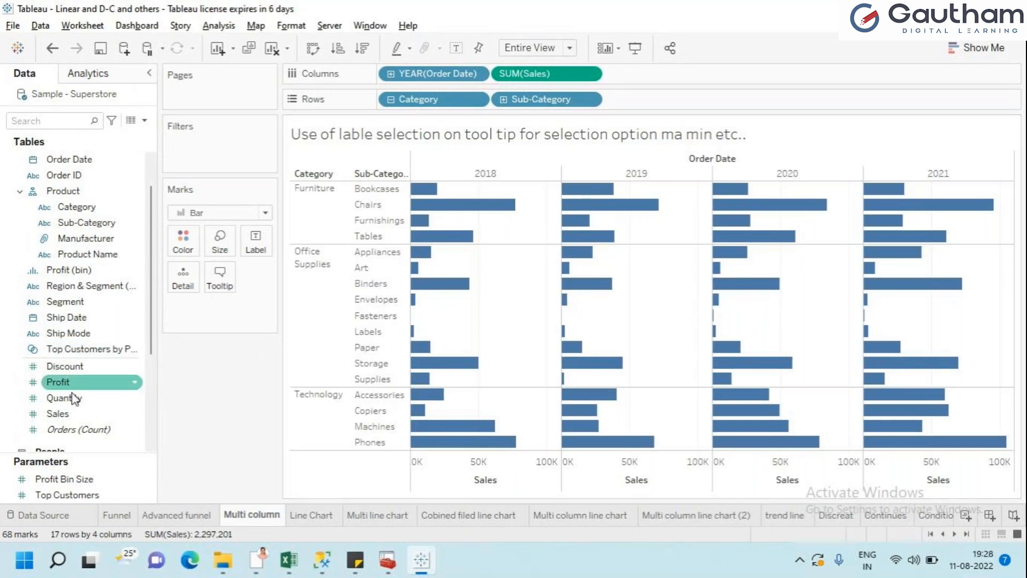
drag(64, 413, 258, 248)
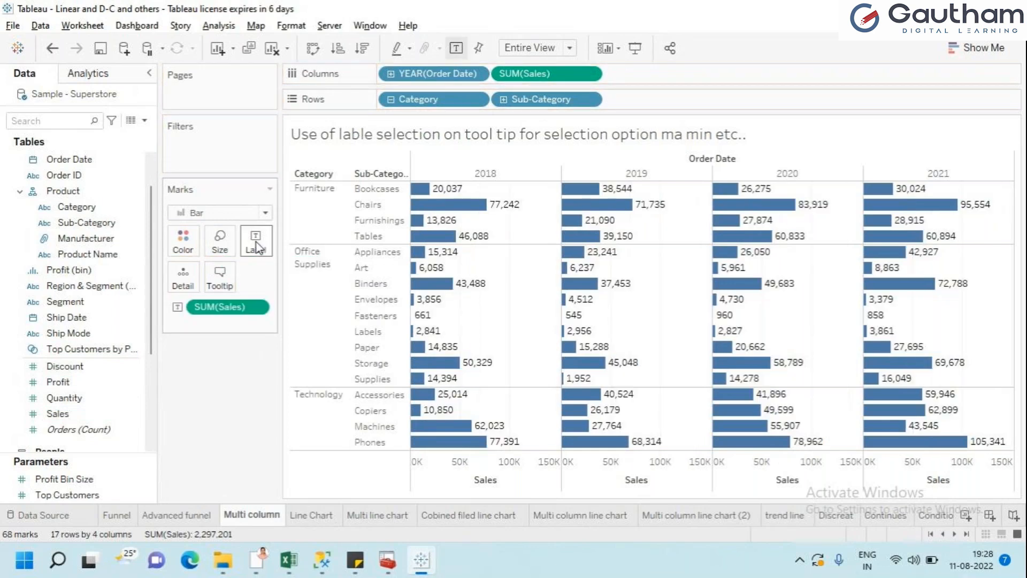
Try center and left alignment for the bar labels, and set their horizontal alignment to Right.
click(256, 243)
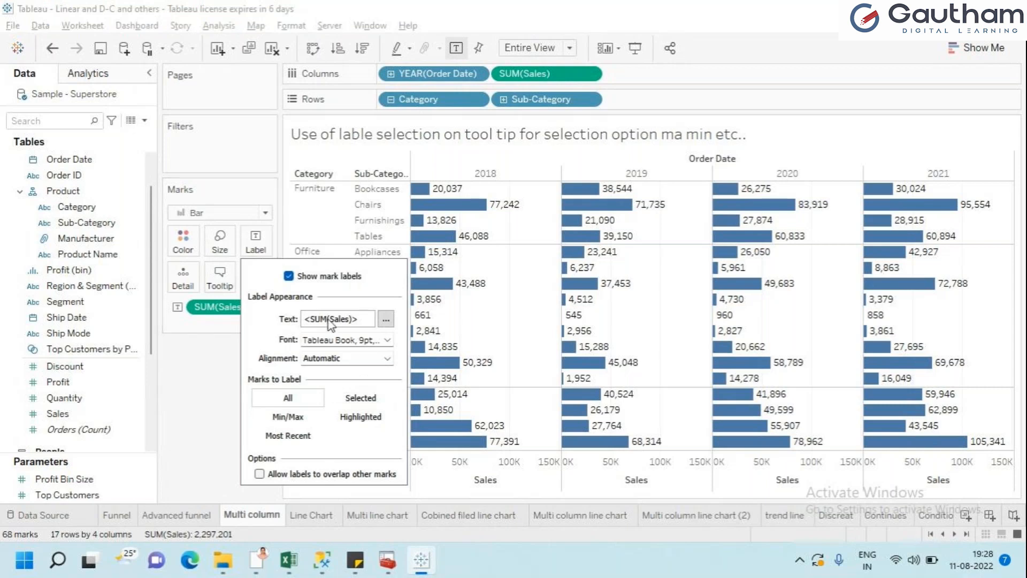
click(359, 360)
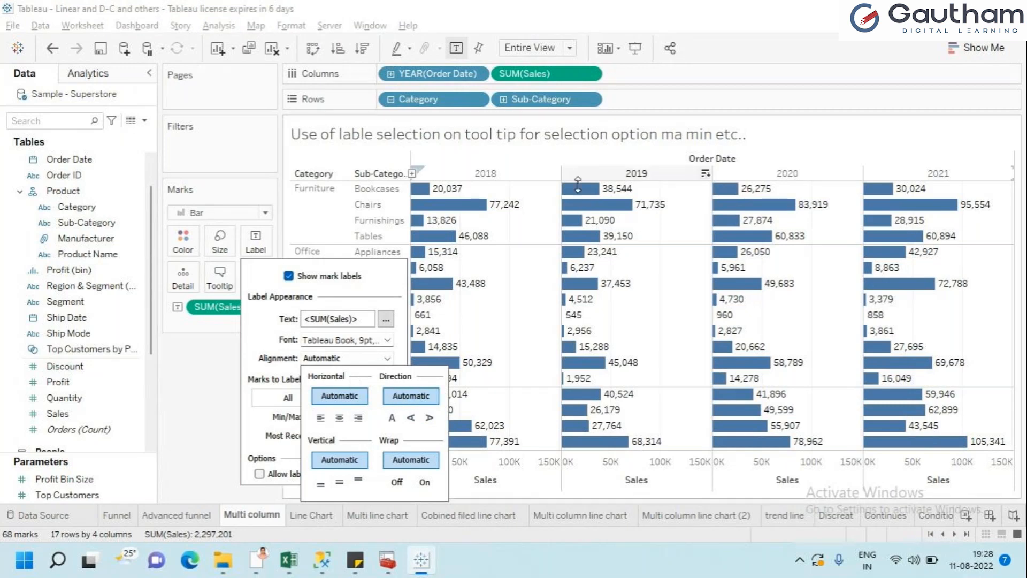
click(336, 425)
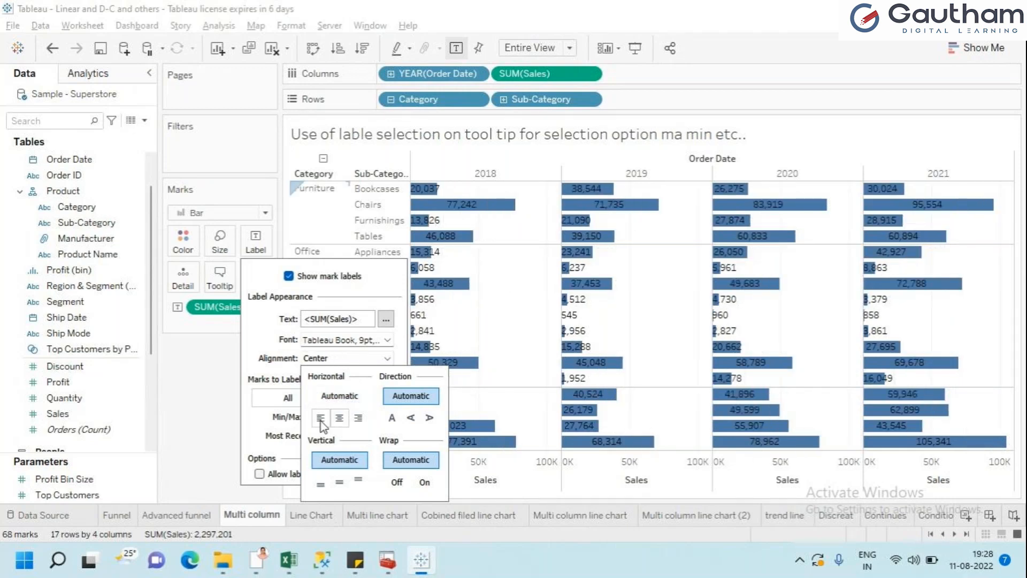
click(320, 419)
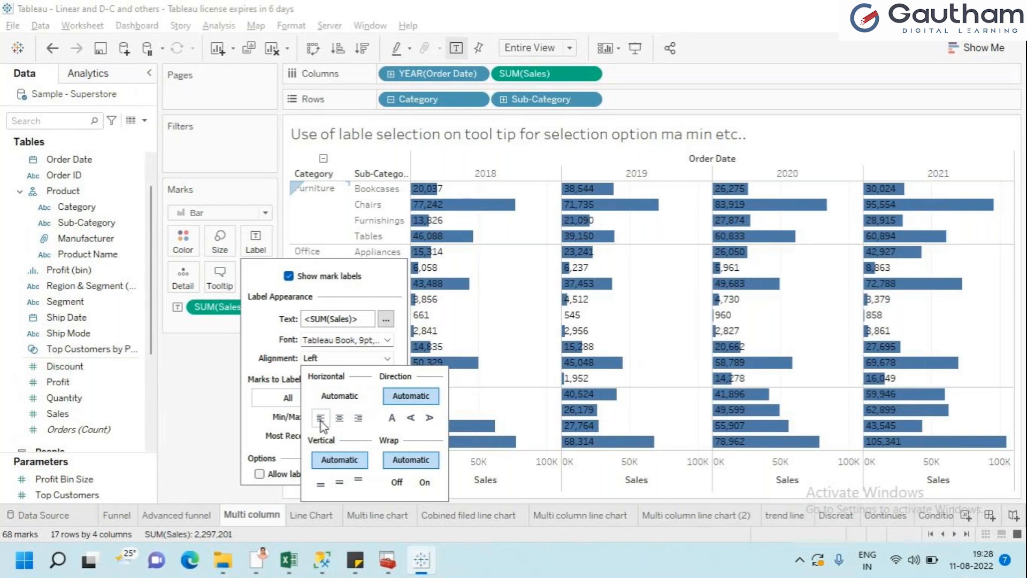
click(358, 419)
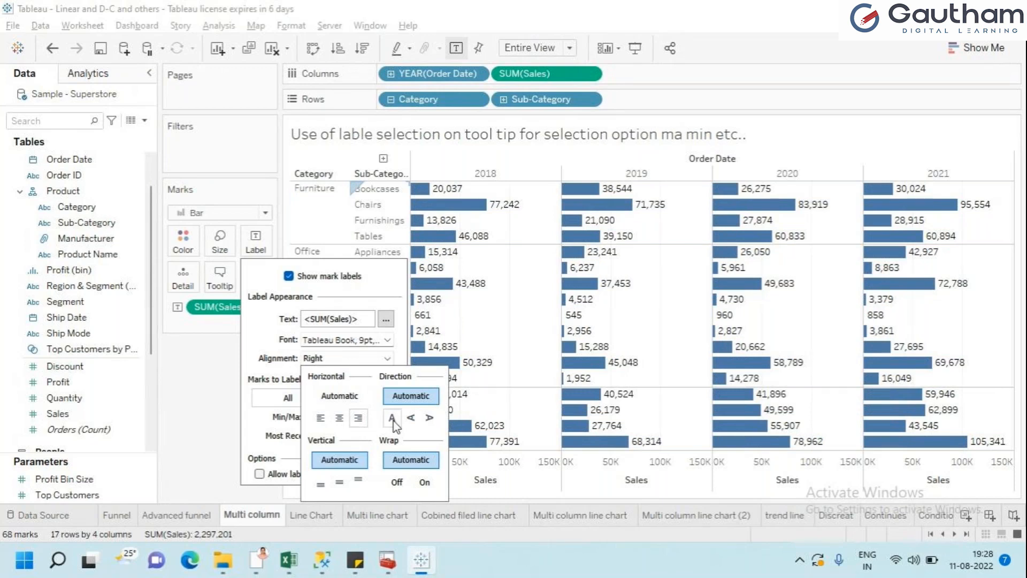
Try the rotated text directions for the bar labels and set their direction to normal horizontal text.
click(410, 418)
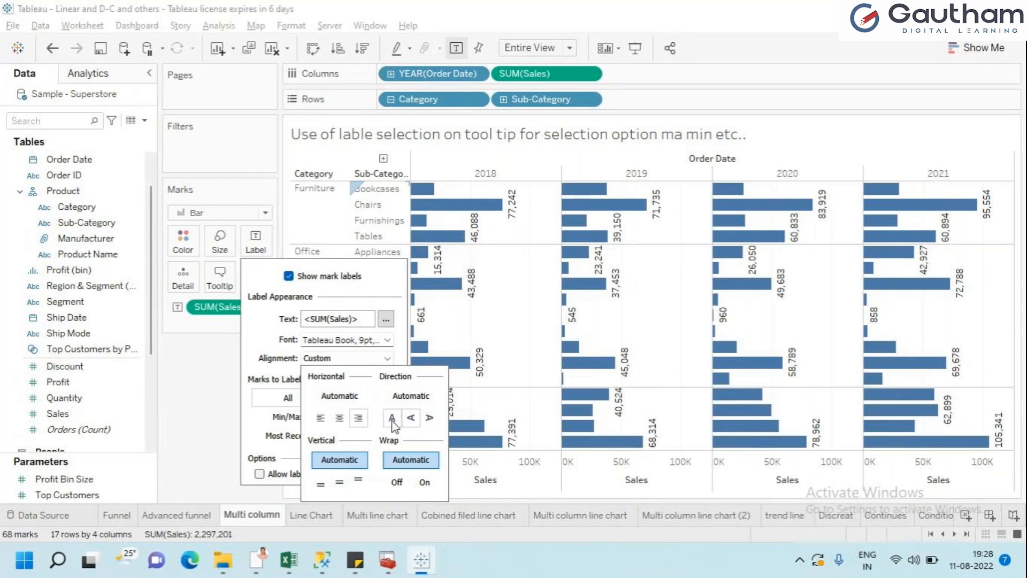
click(392, 420)
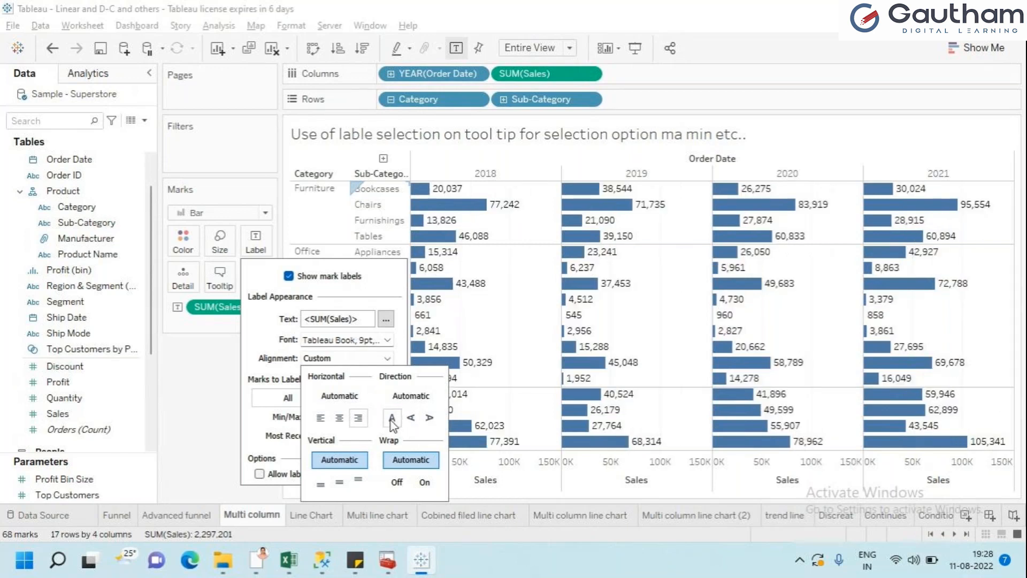
click(429, 422)
click(412, 418)
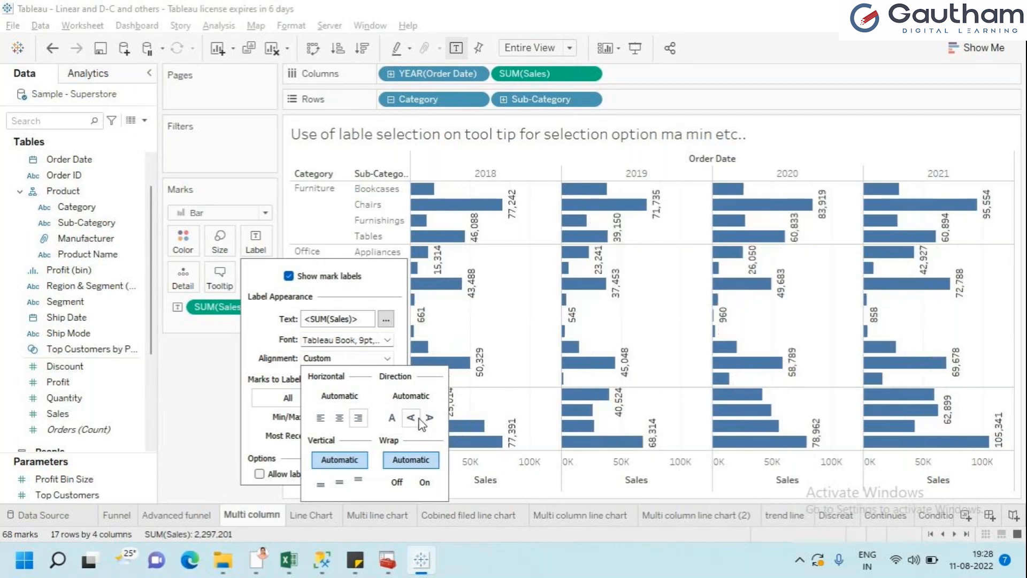
click(396, 419)
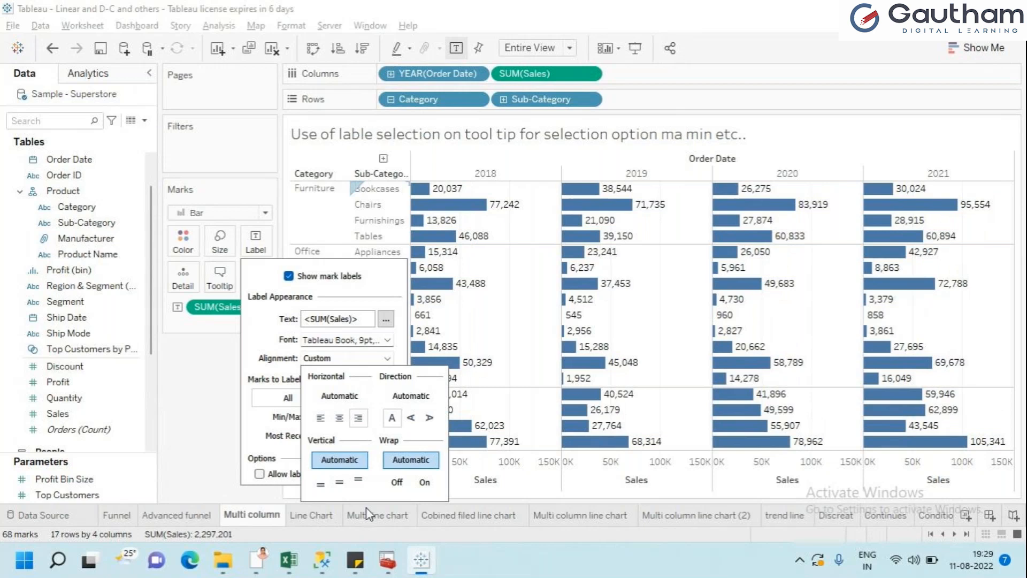
click(191, 386)
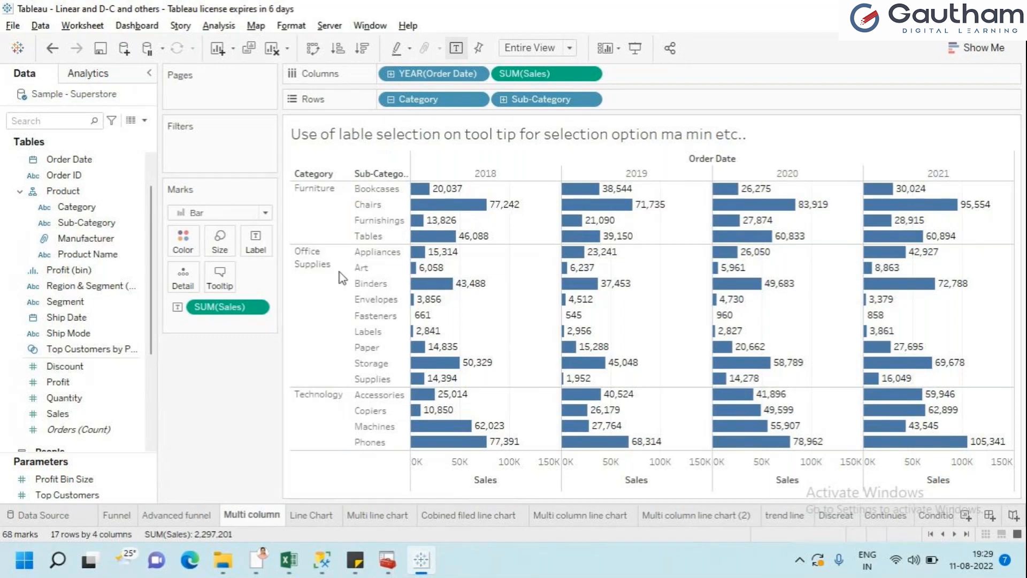
Compare the Sales values of the sub-categories across the years 2018 to 2021.
mouse_move(429, 413)
mouse_move(594, 421)
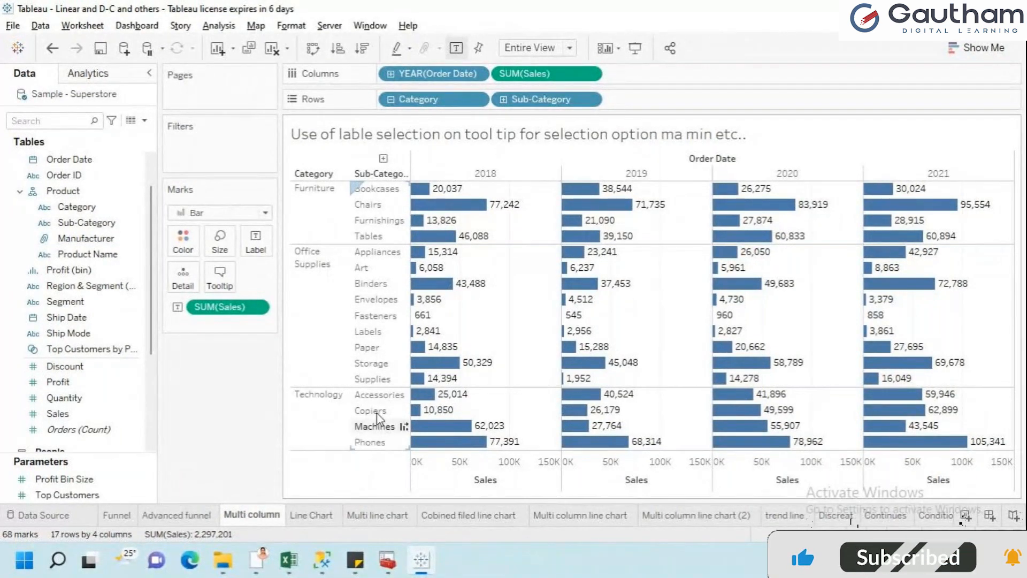
mouse_move(725, 379)
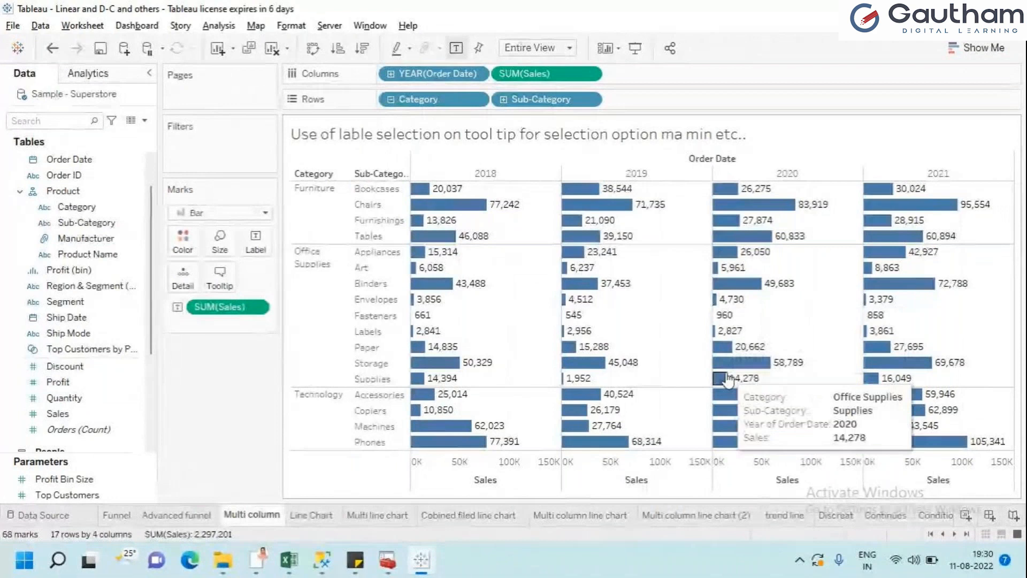
mouse_move(424, 201)
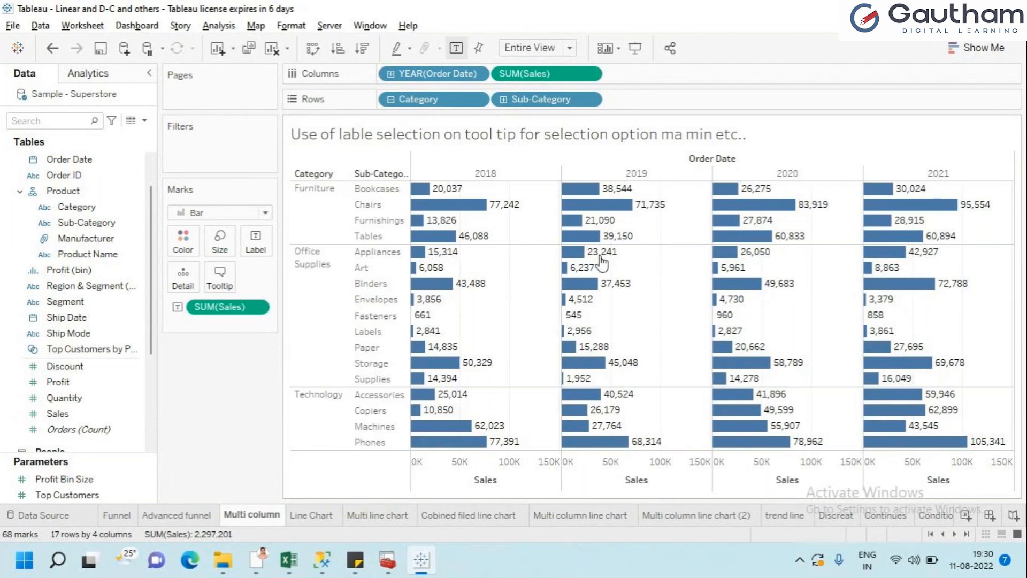
mouse_move(457, 198)
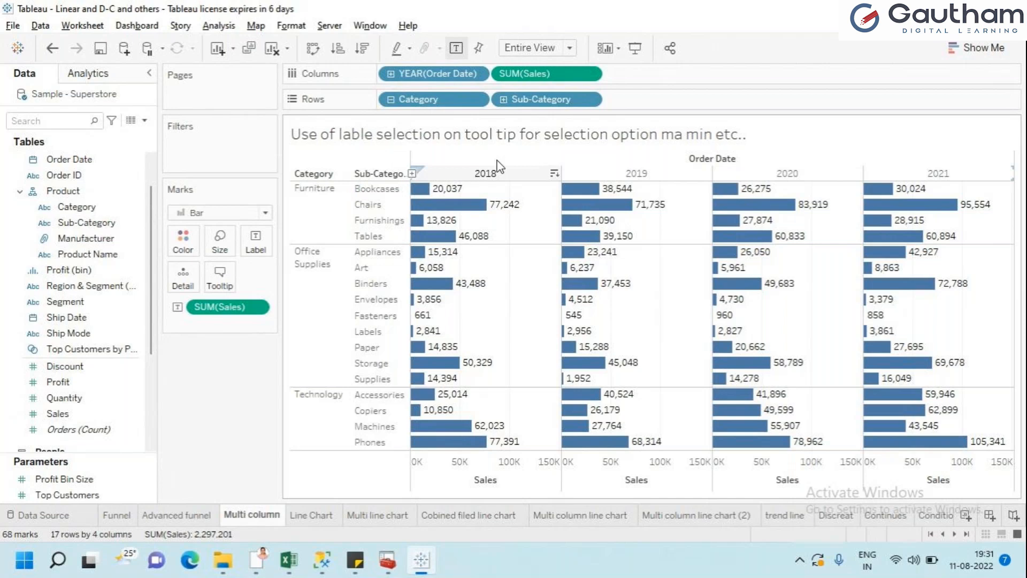
Drill Order Date down to months on Columns and remove its quarter and year levels.
click(389, 73)
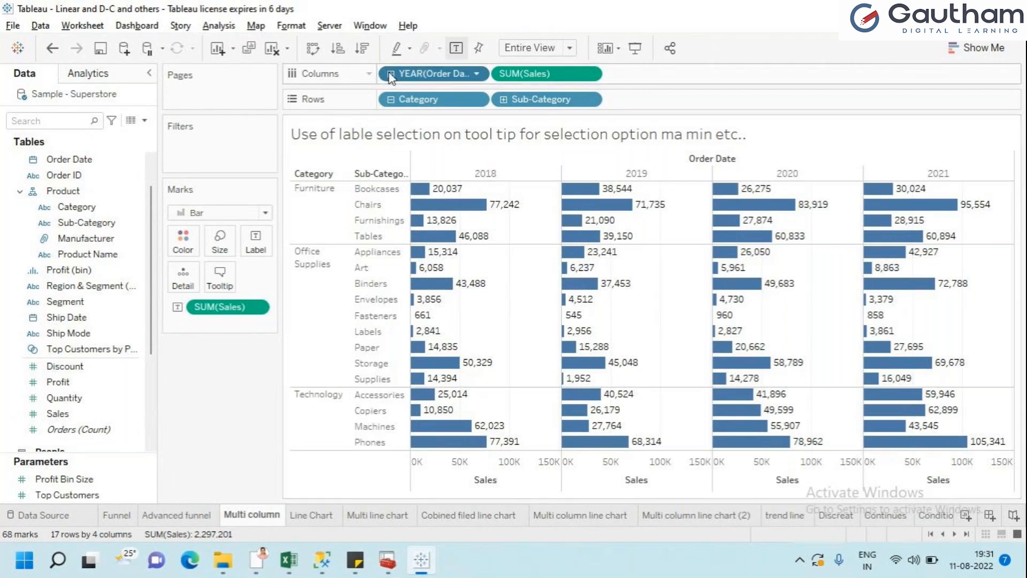
click(504, 74)
drag(516, 80, 377, 122)
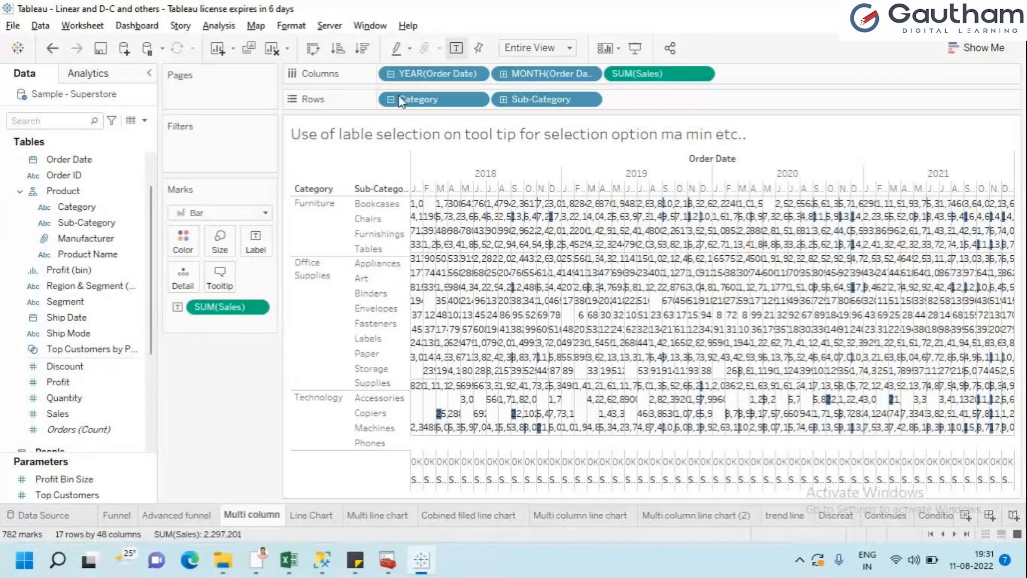
drag(428, 78, 115, 204)
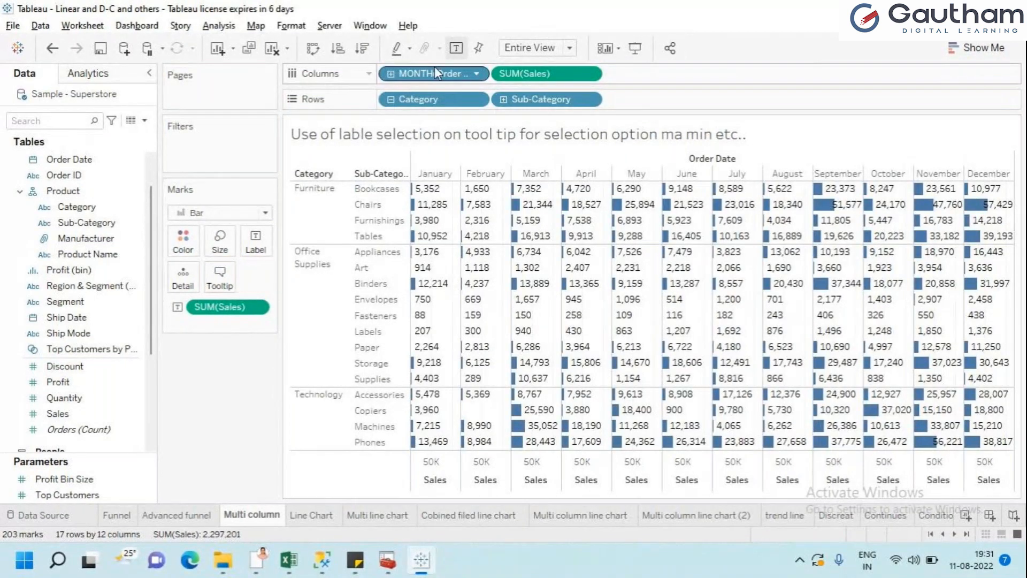
Add Order Date as a filter and choose Months as the filter level.
click(80, 187)
drag(69, 158, 204, 142)
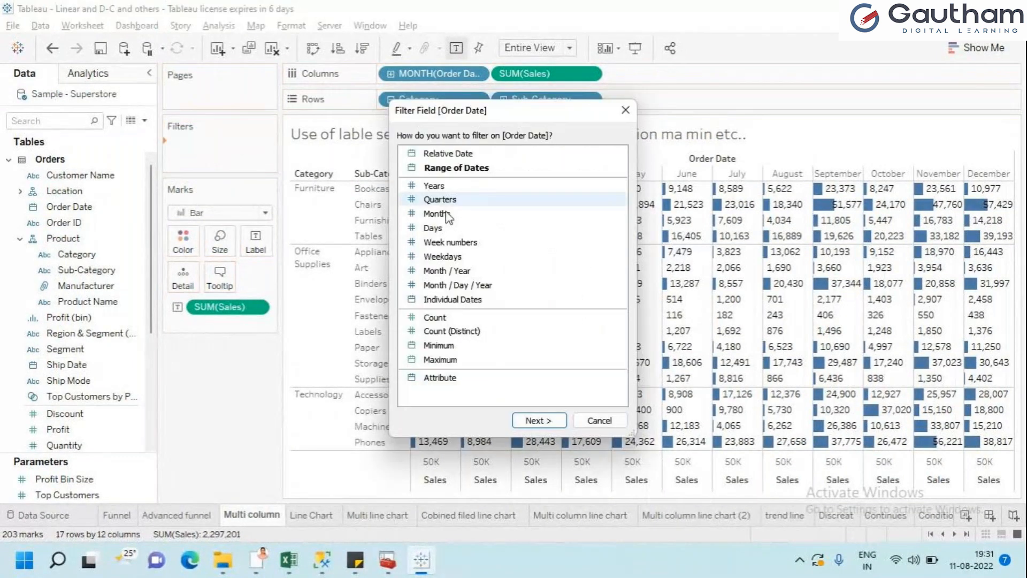
key(Escape)
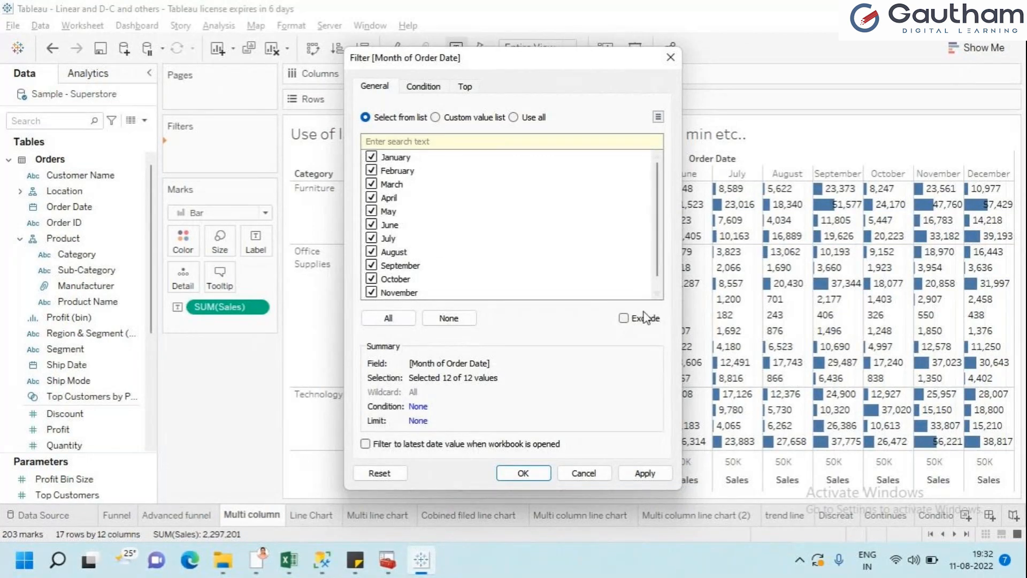
Try the Exclude option, and try adding "january" to the month filter's custom value list.
click(624, 319)
click(624, 320)
click(435, 117)
text(jan)
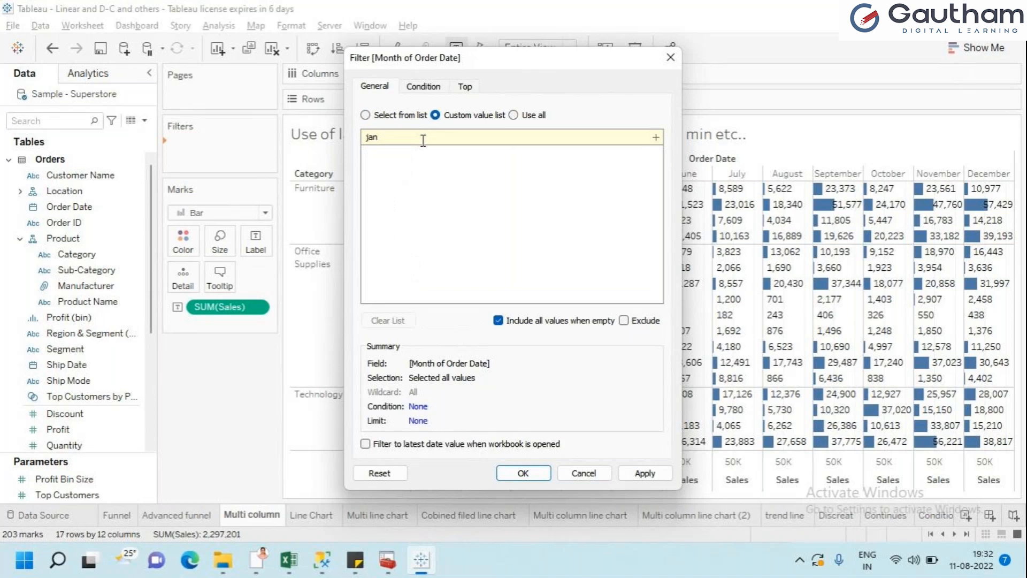
text(uary)
click(657, 137)
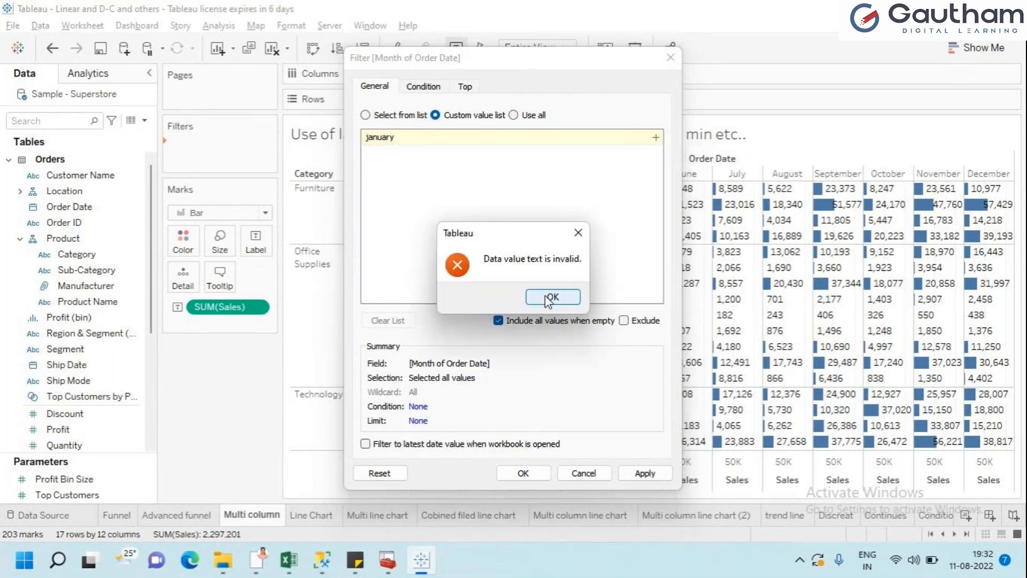
click(551, 297)
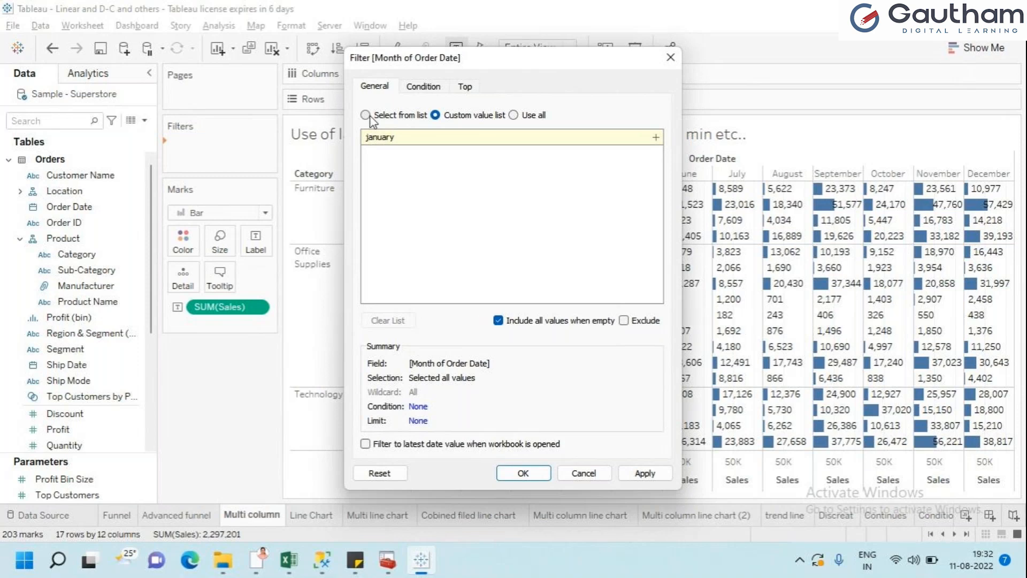
Try the capitalized value "January" in the custom value list and return to selecting months from the list.
click(366, 115)
click(436, 116)
click(407, 138)
text(January)
click(659, 137)
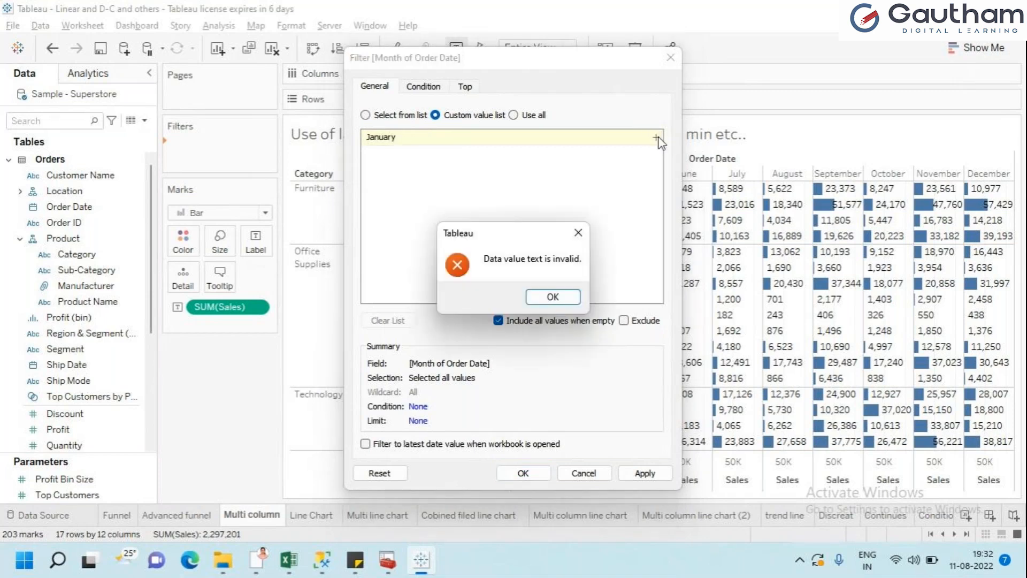
click(551, 298)
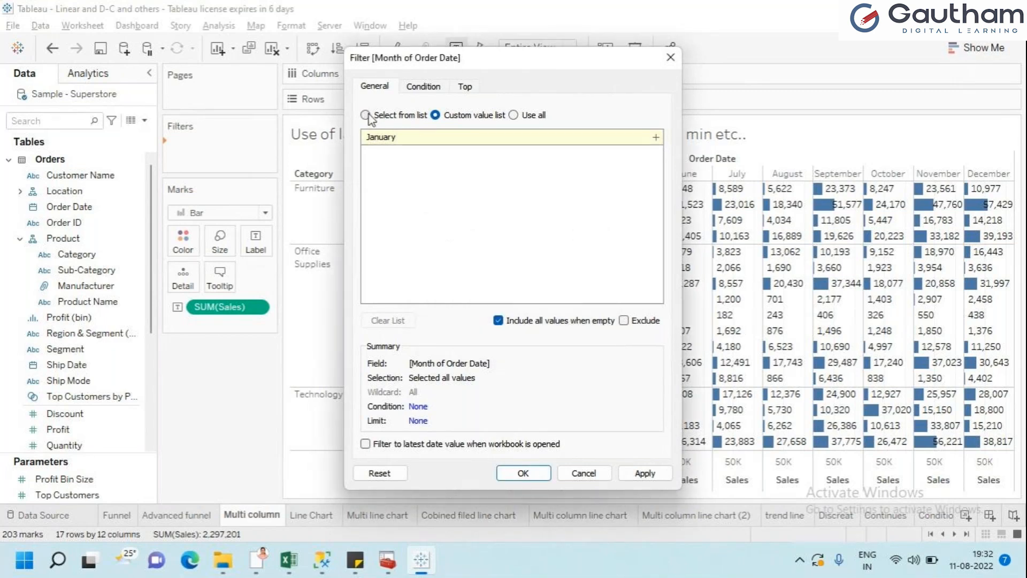
click(366, 116)
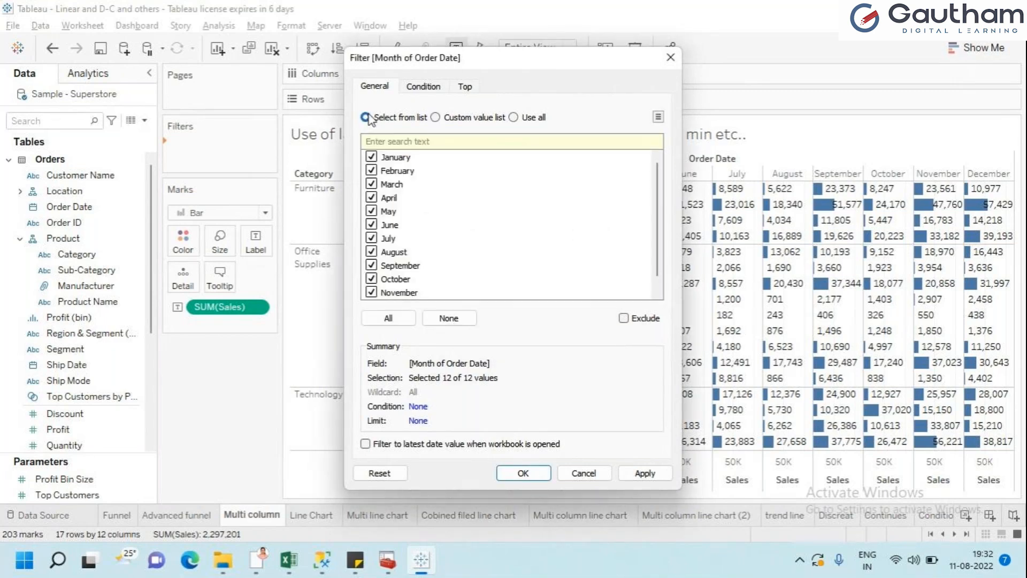
Deselect January through May in the Order Date month filter and apply it, keeping June to December.
click(371, 156)
click(371, 171)
click(371, 183)
click(371, 197)
click(372, 211)
drag(661, 220, 660, 231)
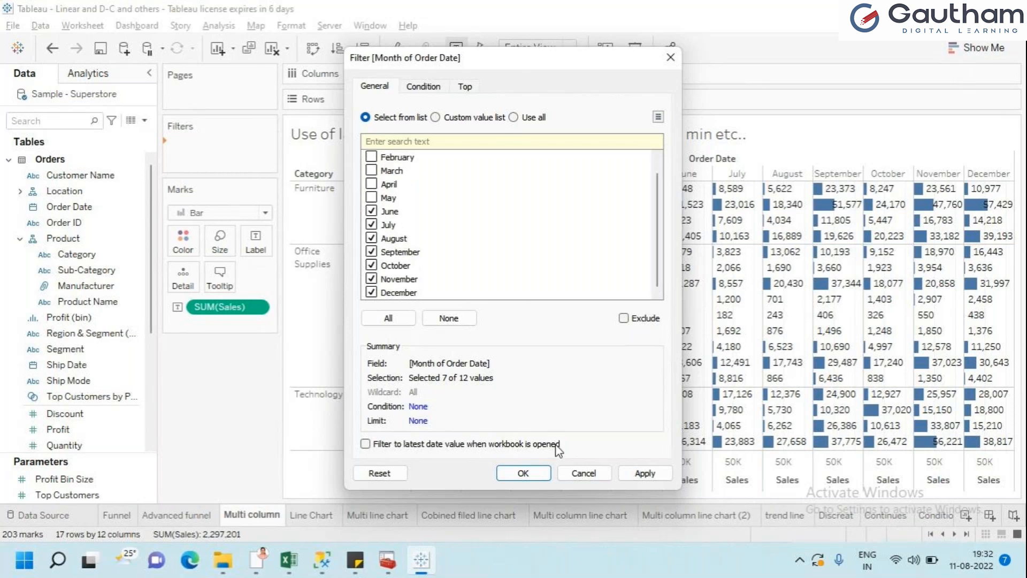
click(630, 475)
click(523, 473)
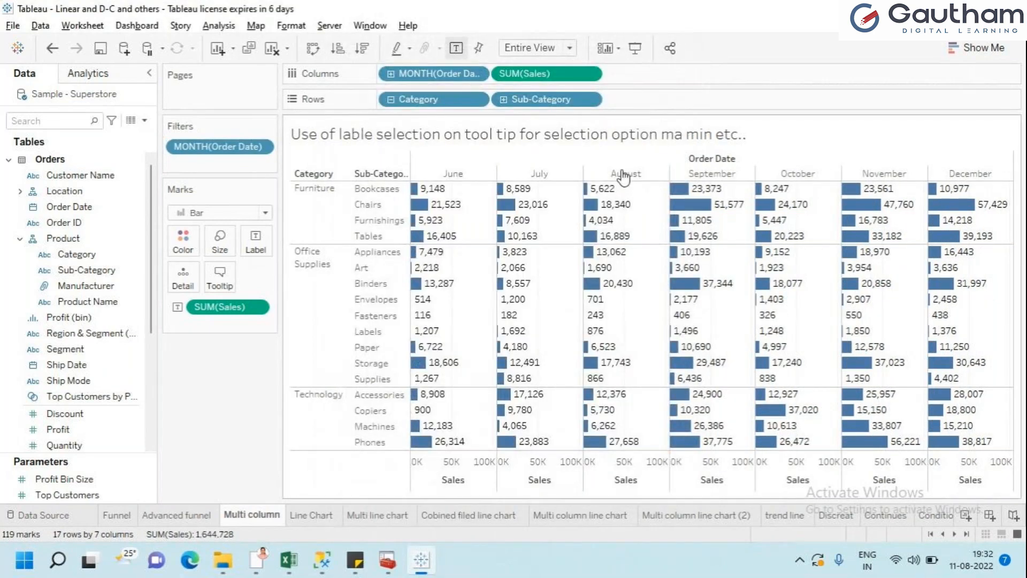
Examine the monthly sales bars by sub-category, highlighting the September Chairs bar and clearing the selection.
mouse_move(852, 225)
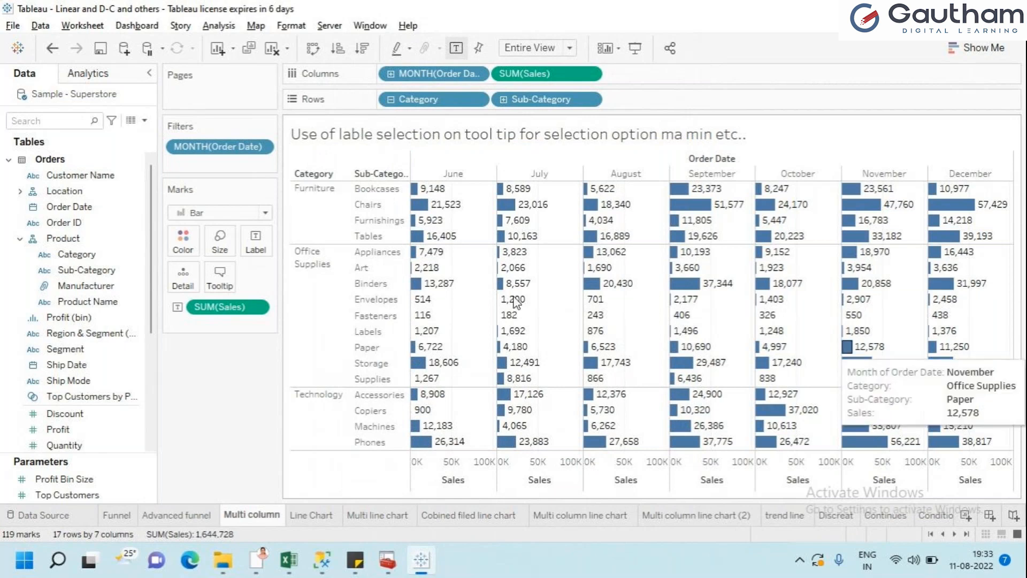
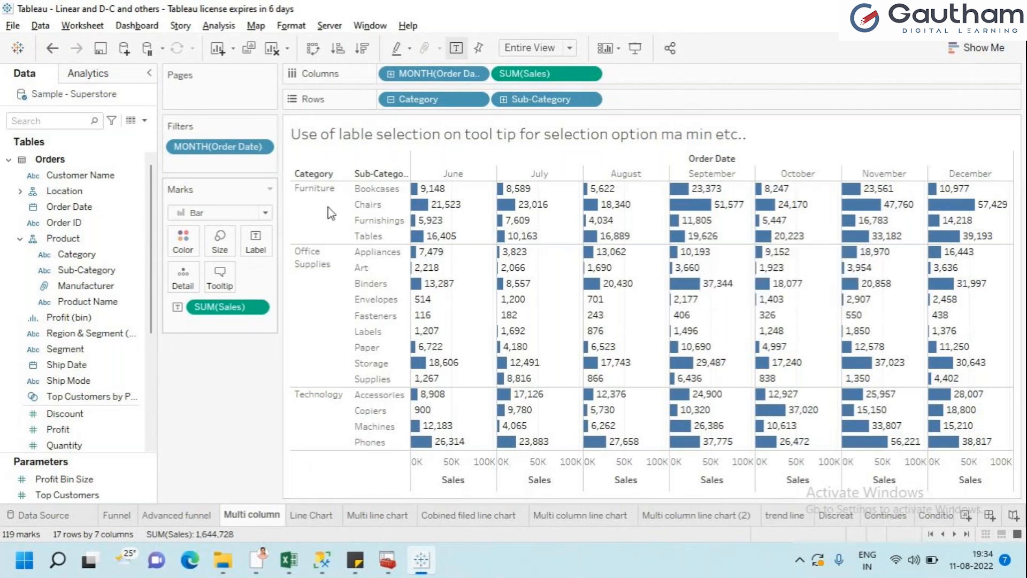
mouse_move(605, 359)
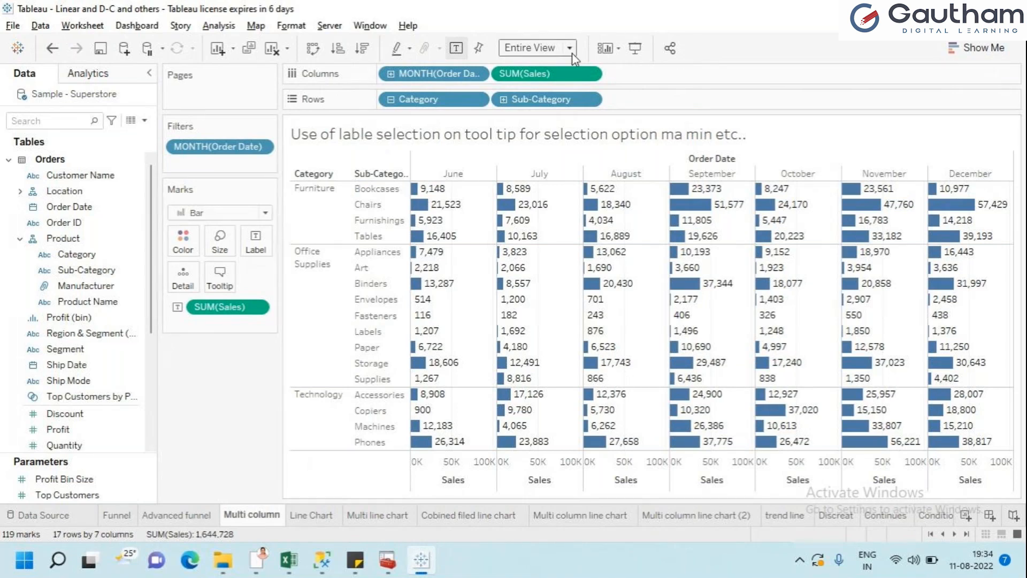
click(636, 49)
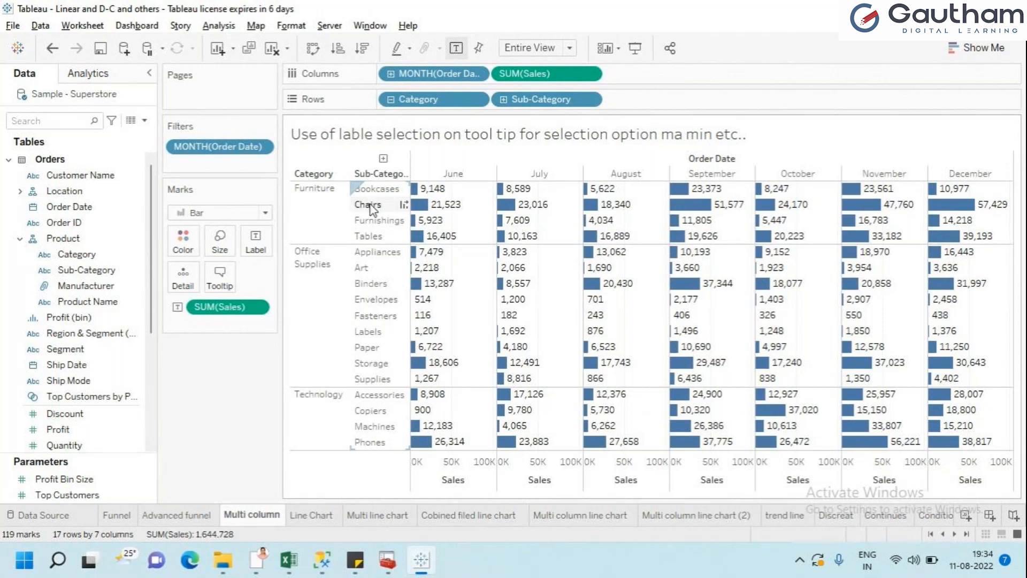
mouse_move(722, 206)
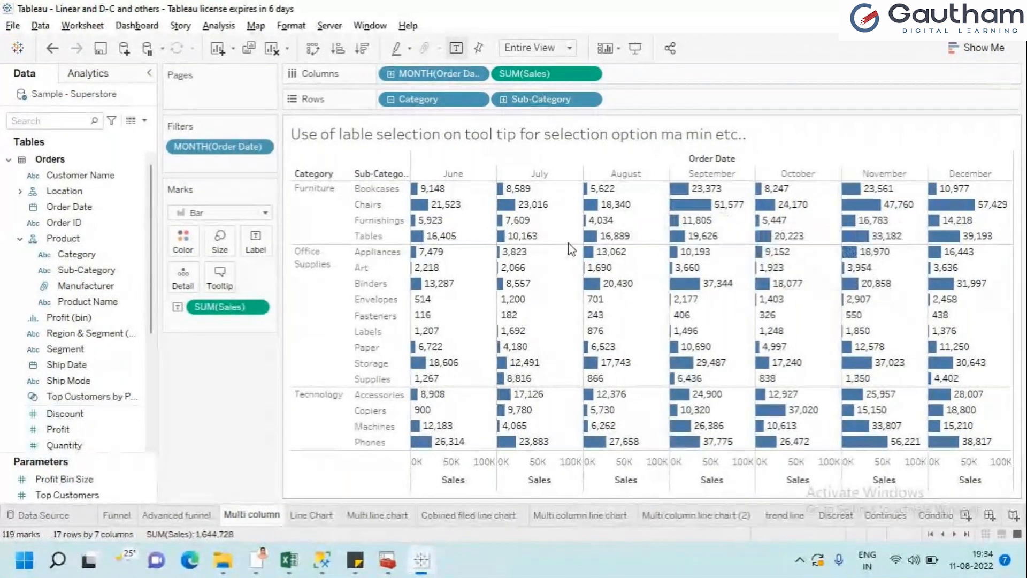
mouse_move(732, 214)
click(711, 206)
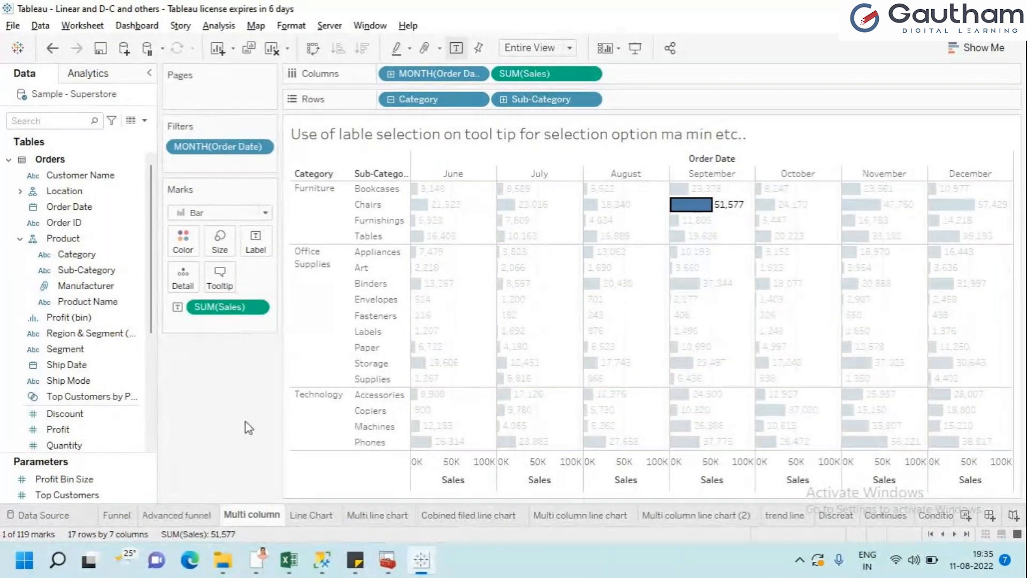
click(649, 316)
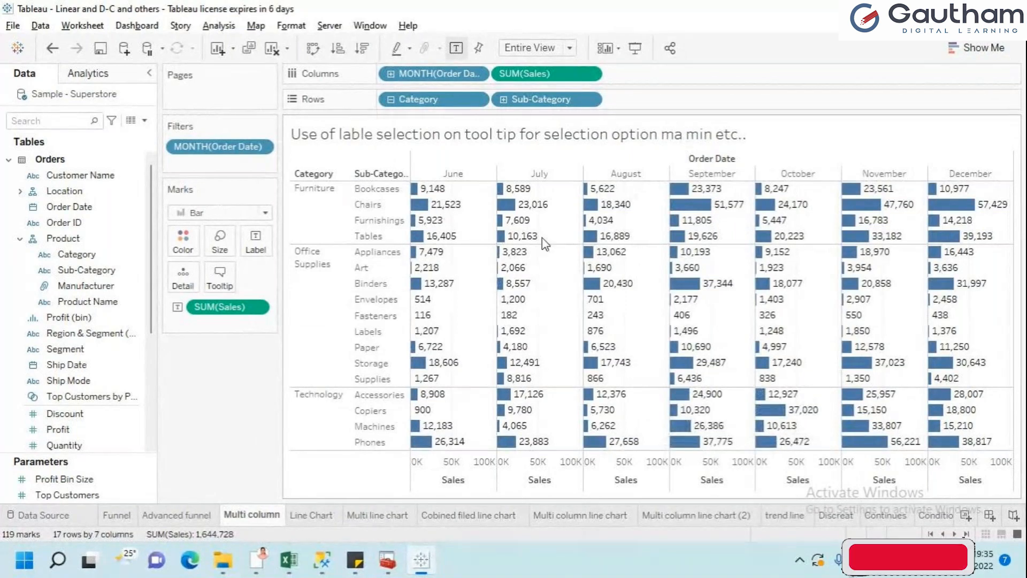
mouse_move(587, 236)
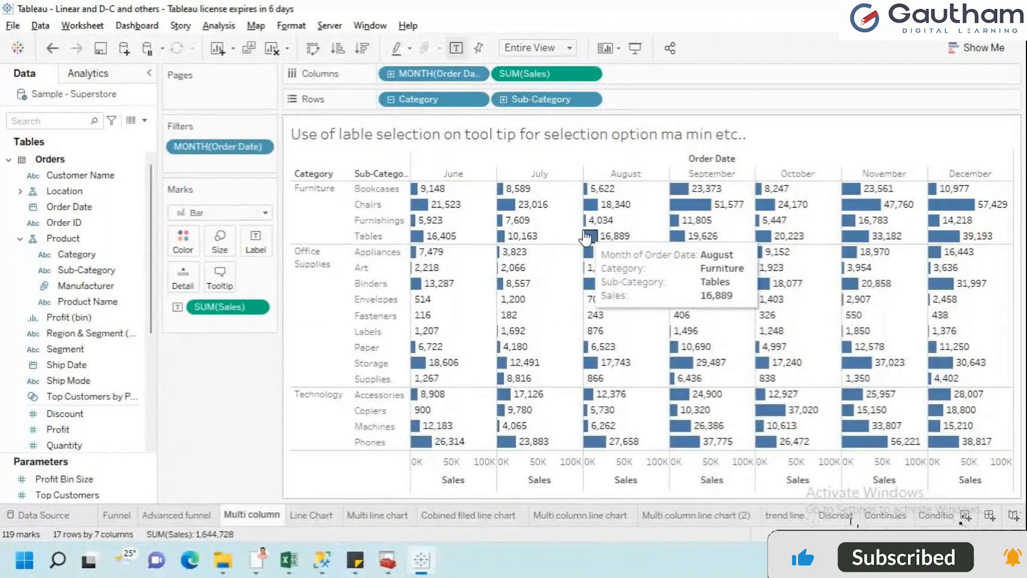
mouse_move(693, 209)
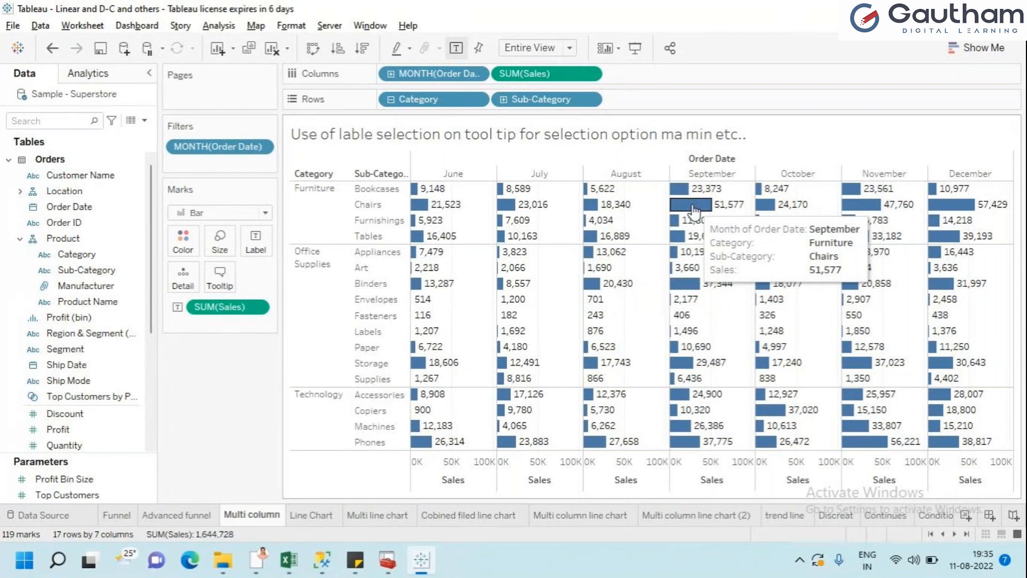
Show the multi-column chart in presentation mode, inspect the September Chairs bar's details and return to the worksheet.
click(635, 48)
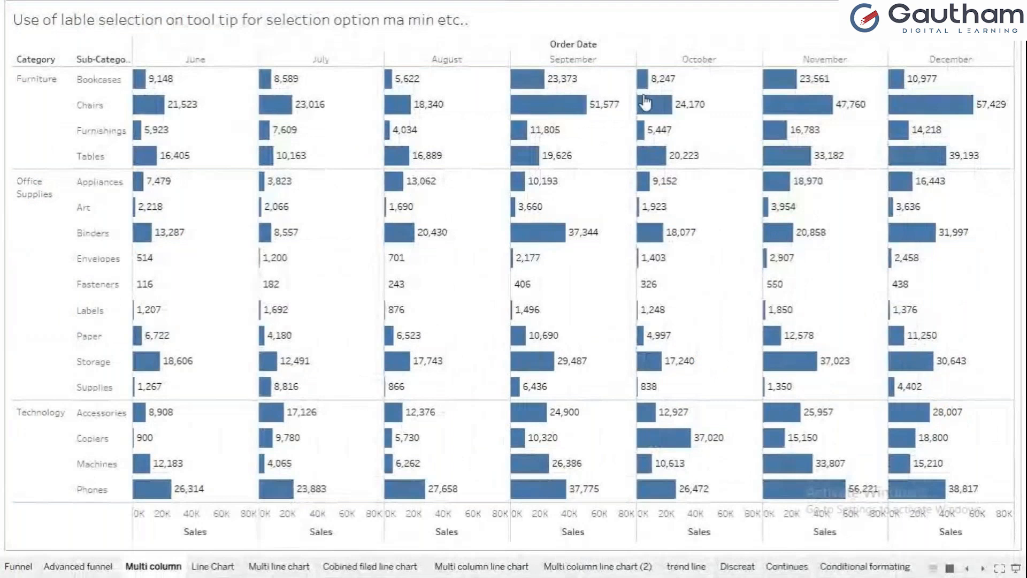
mouse_move(560, 109)
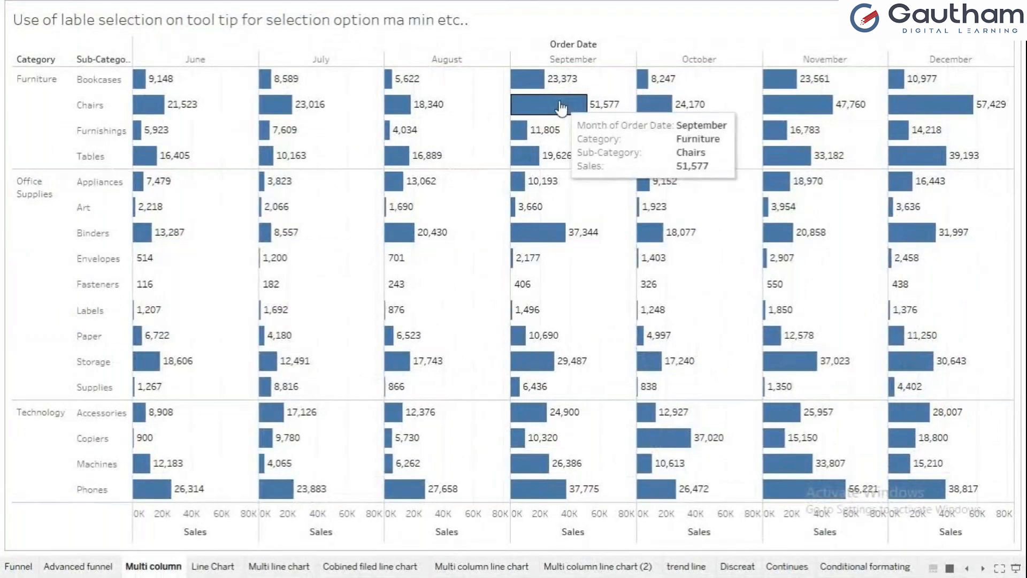
key(Escape)
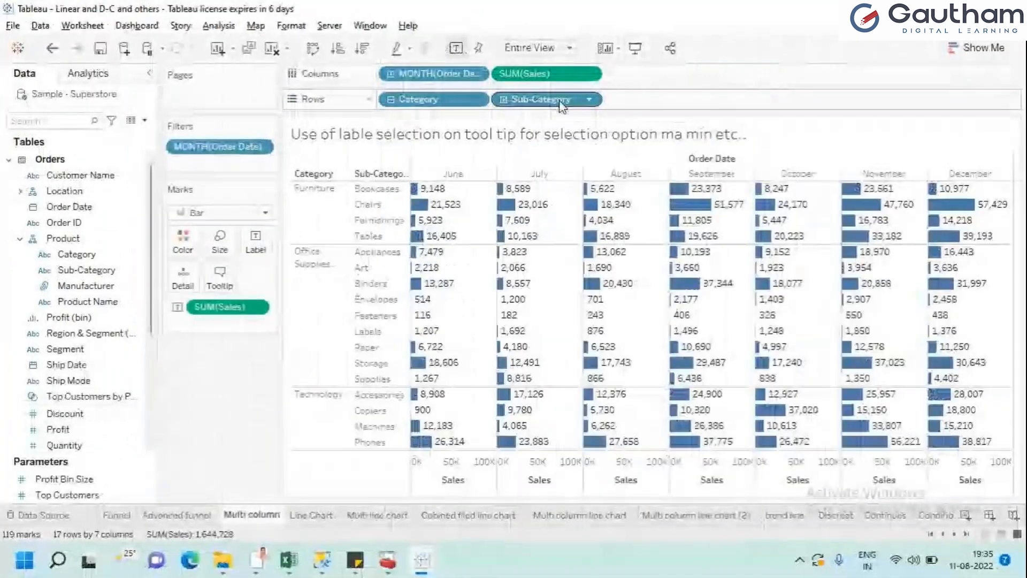
View the data behind the September Chairs bar and look through all columns of its underlying Orders records.
click(686, 213)
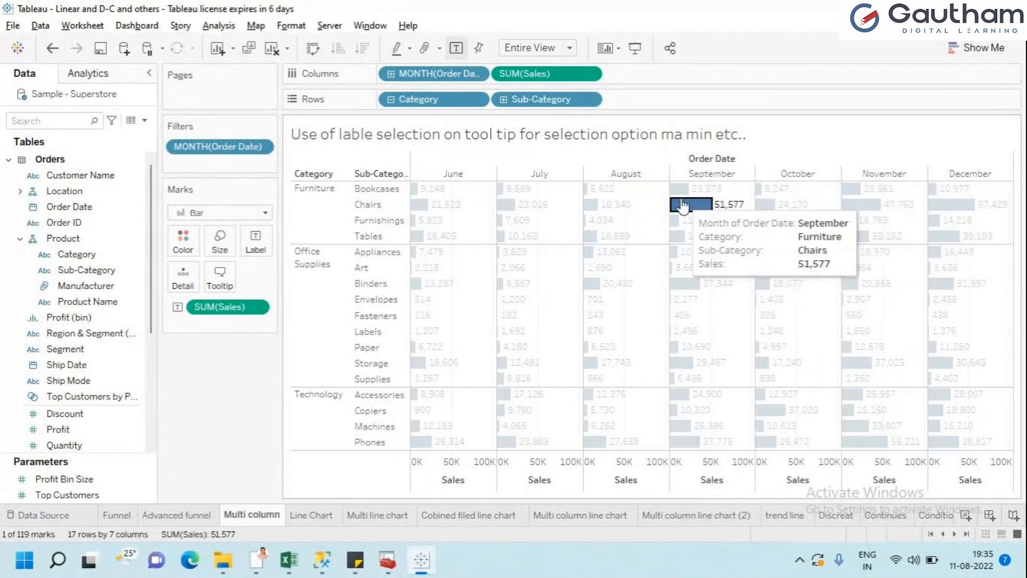
mouse_move(683, 206)
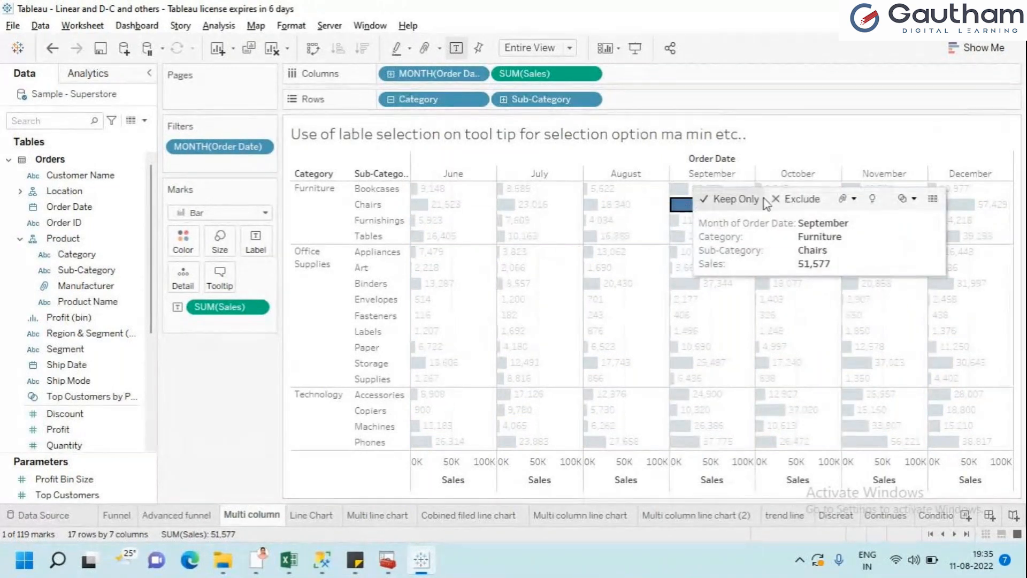
click(933, 201)
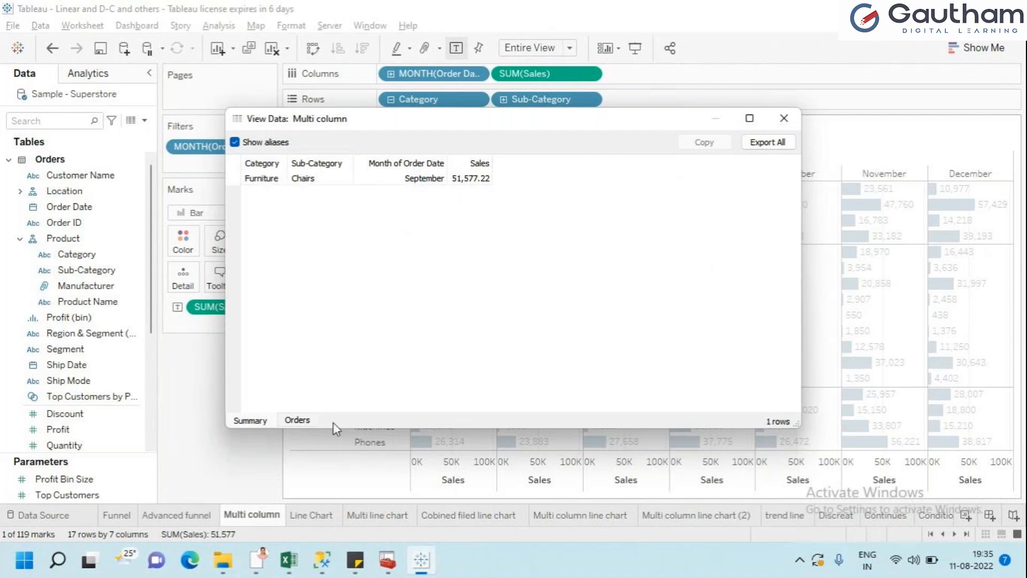
click(303, 421)
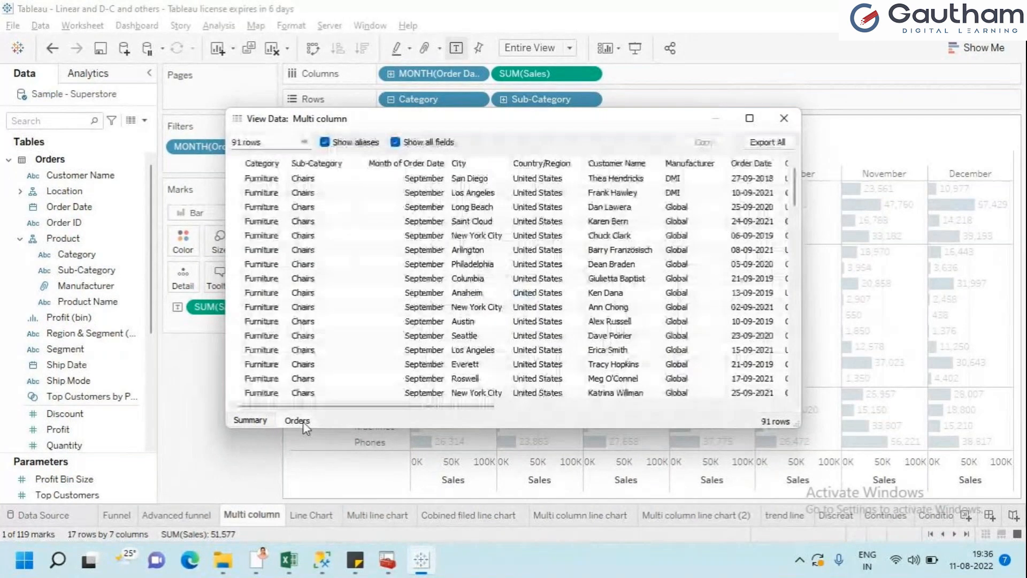
drag(481, 407, 657, 422)
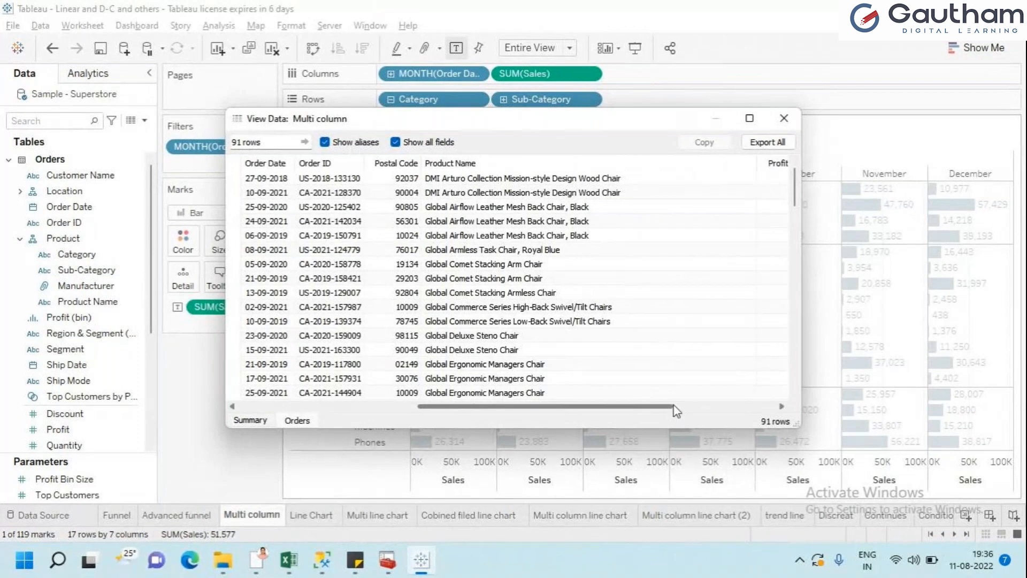
drag(675, 410, 739, 411)
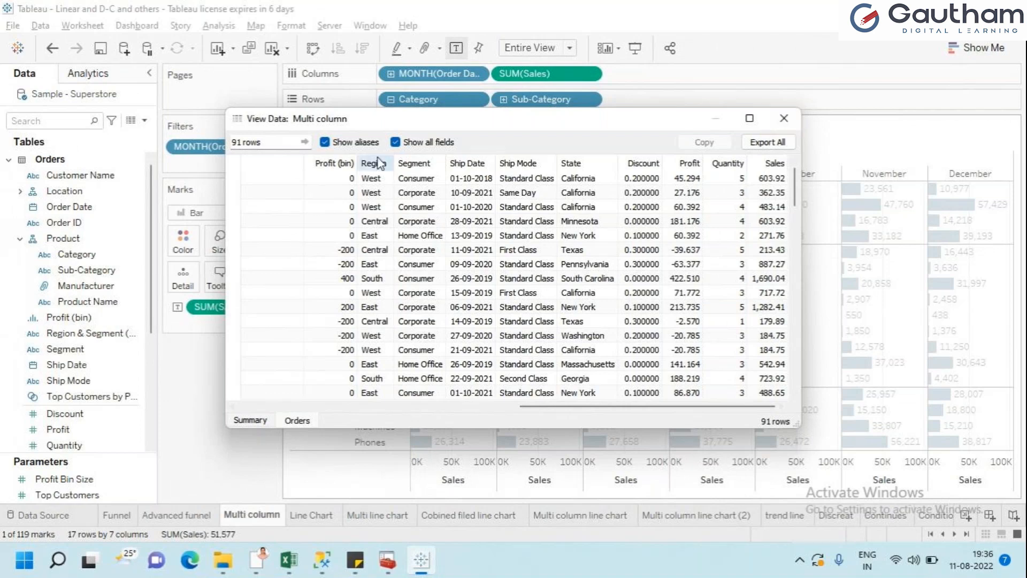
Try exporting all the Orders records as a CSV file, cancel the export and close the data window.
click(762, 142)
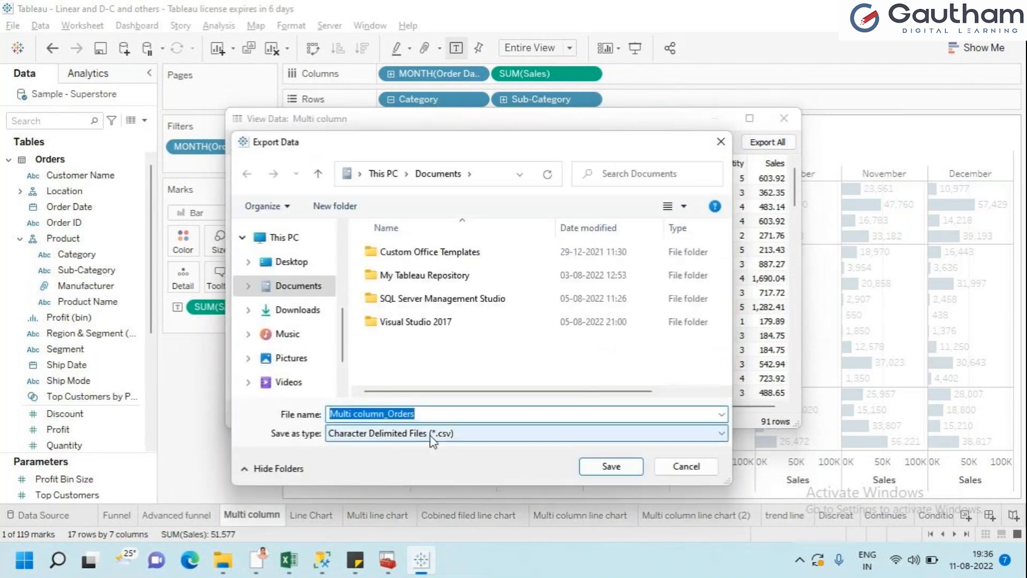
click(673, 465)
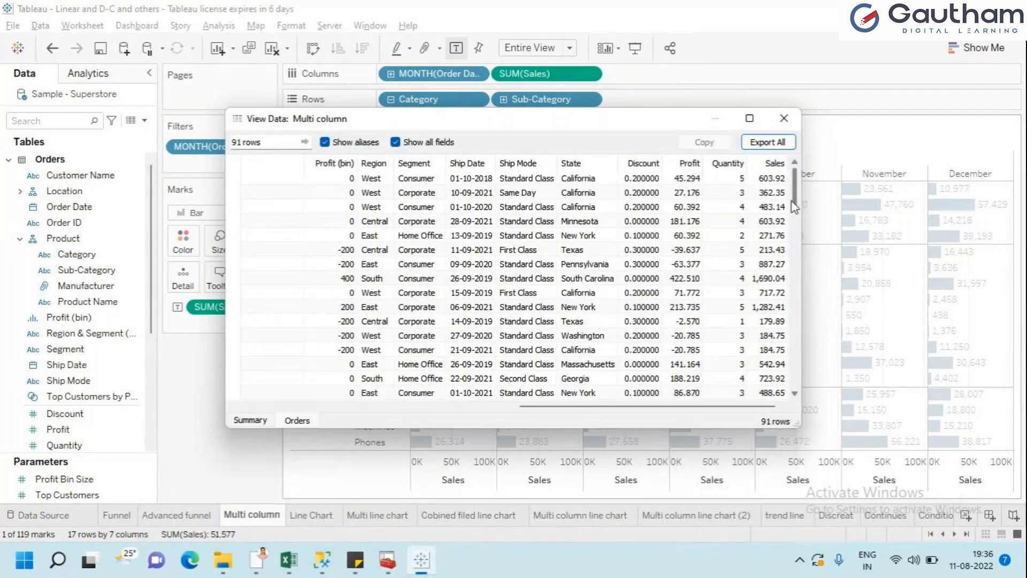
click(785, 119)
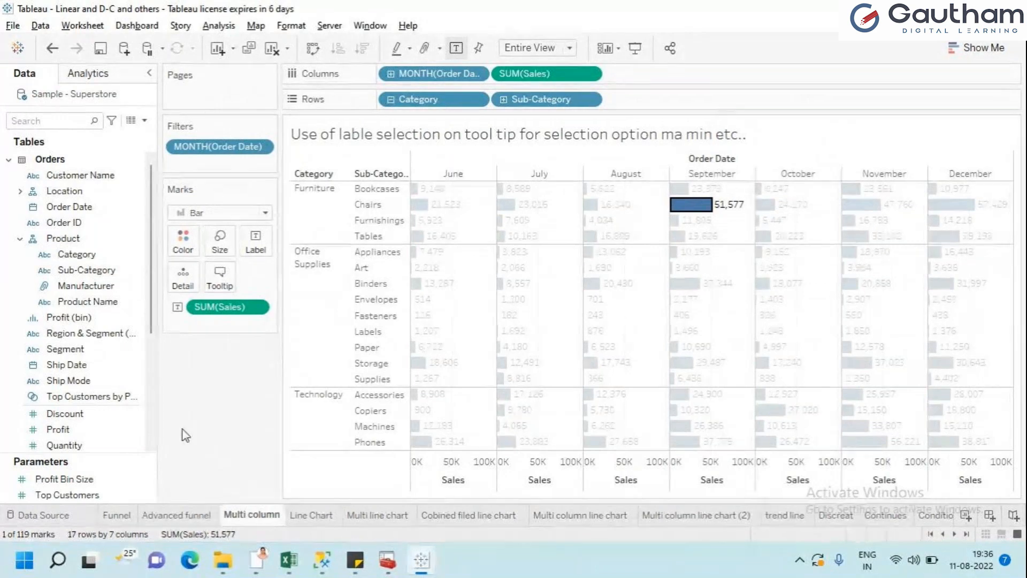
Select the September Chairs bar again, review its tooltip's Keep Only and Exclude options, and deselect it.
click(721, 208)
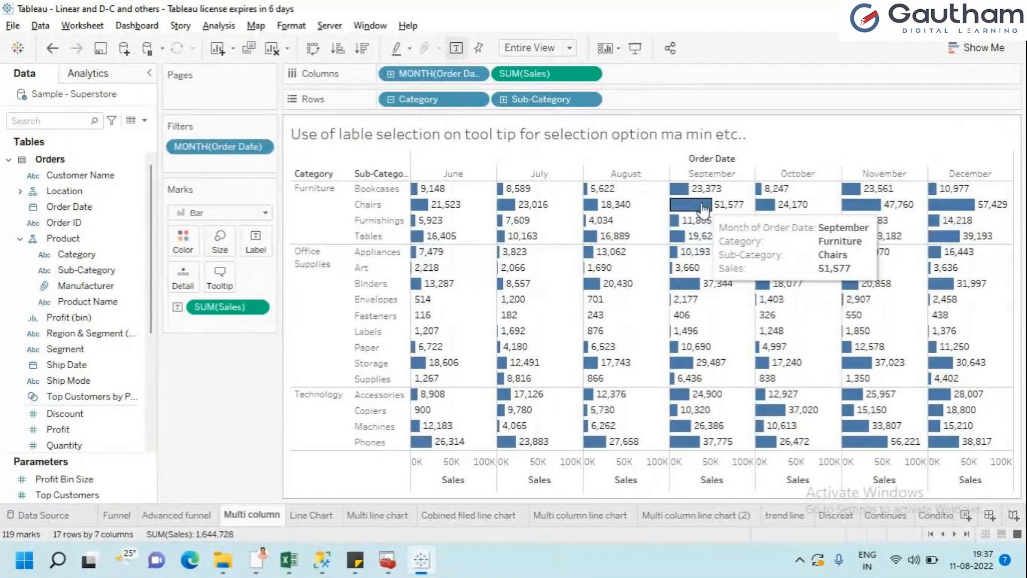
click(703, 209)
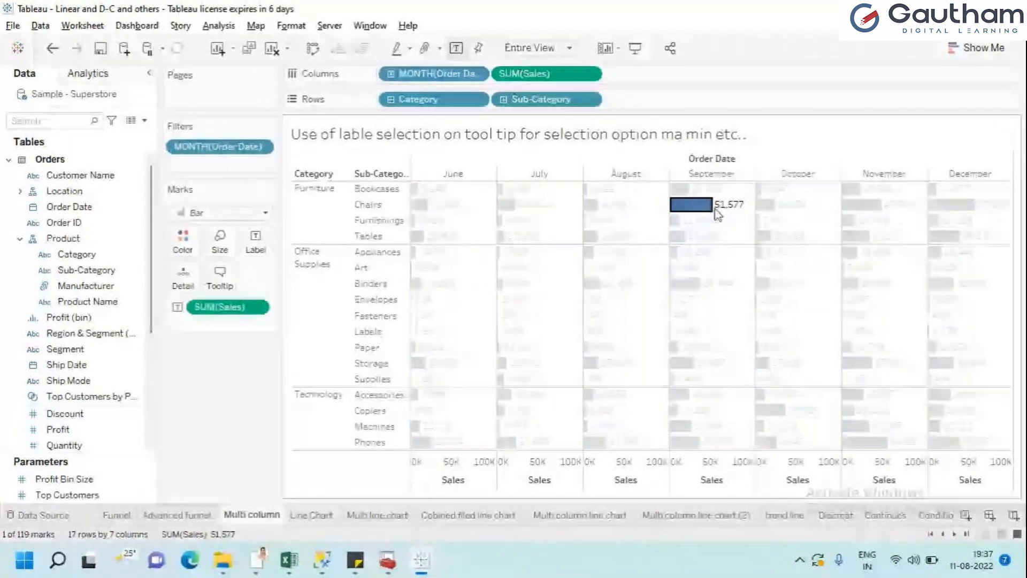
mouse_move(708, 217)
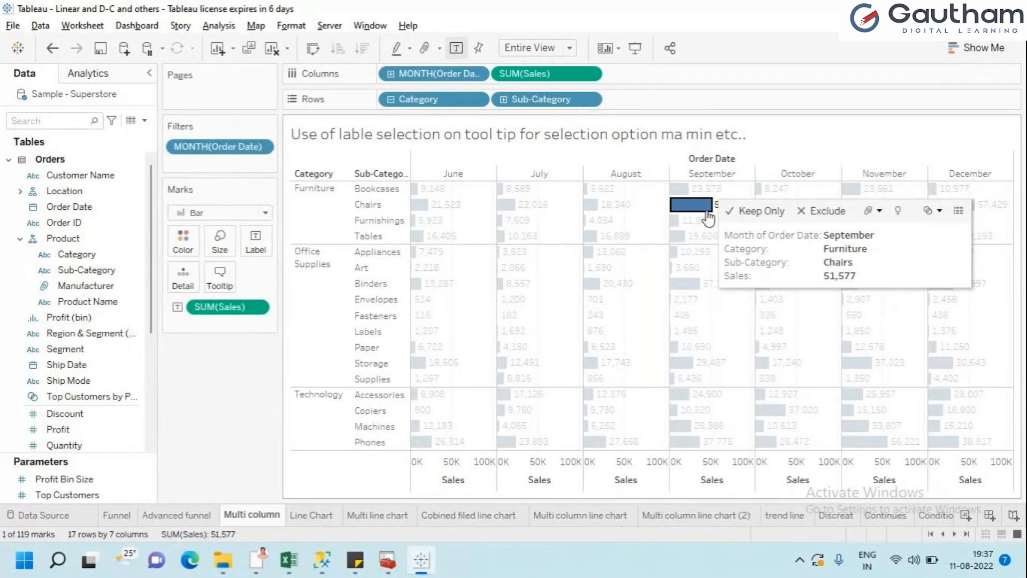
key(Escape)
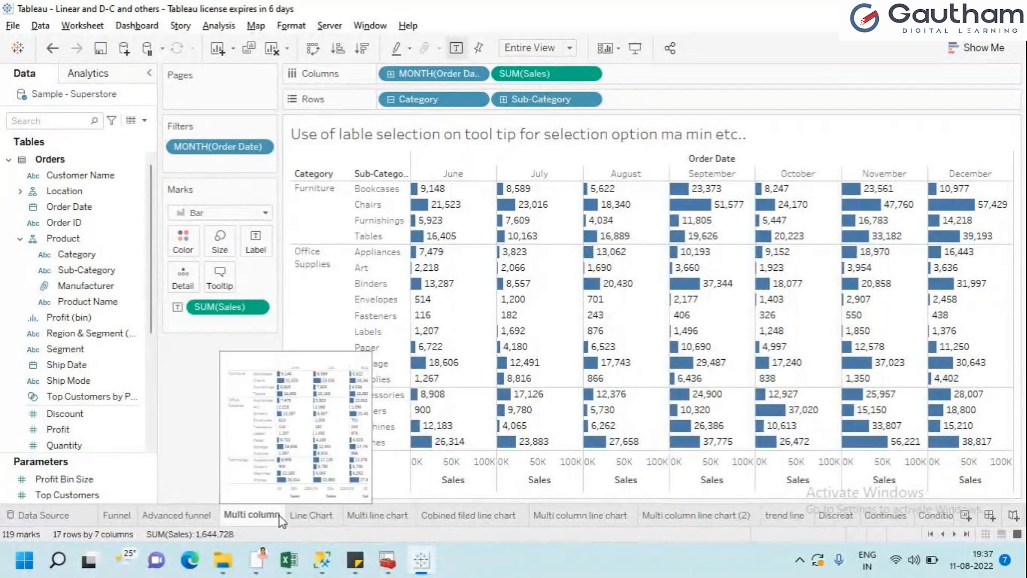
Go to the Line Chart worksheet and clear all of its fields.
click(298, 515)
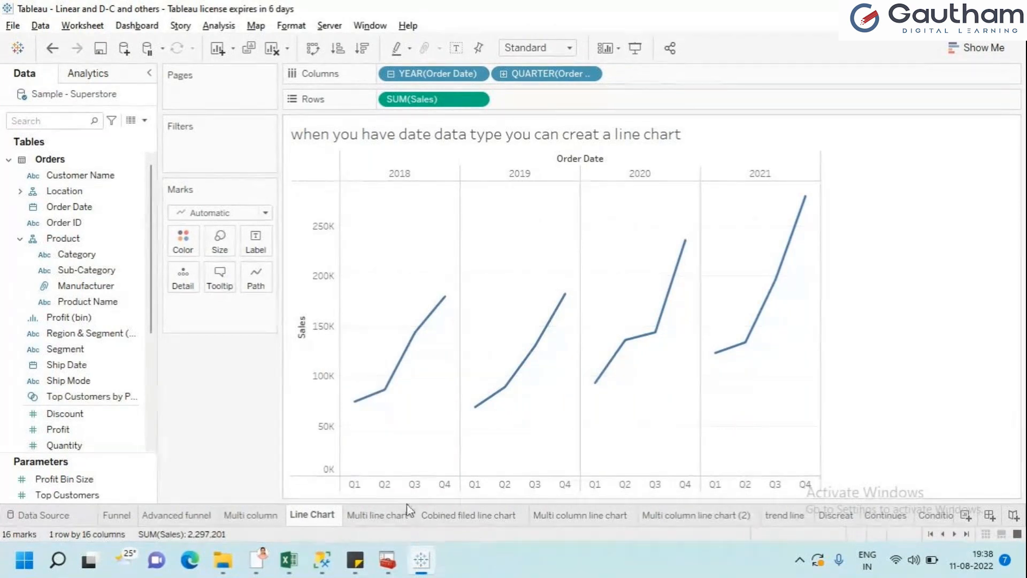
mouse_move(318, 518)
click(271, 52)
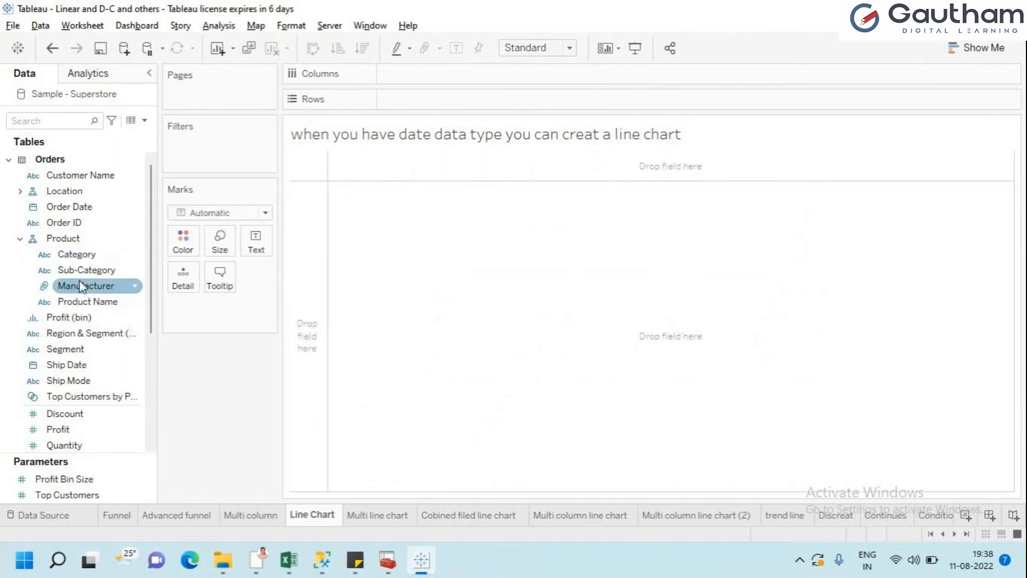
Try plotting the sum of Profit by Sub-Category, and clear the sheet again.
drag(81, 269, 414, 74)
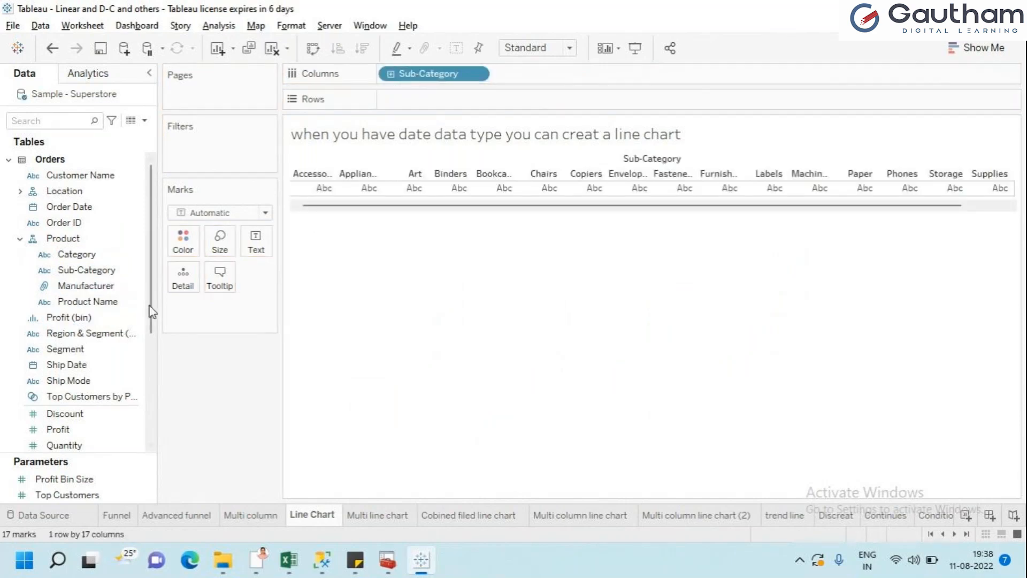
drag(150, 308, 151, 346)
click(59, 350)
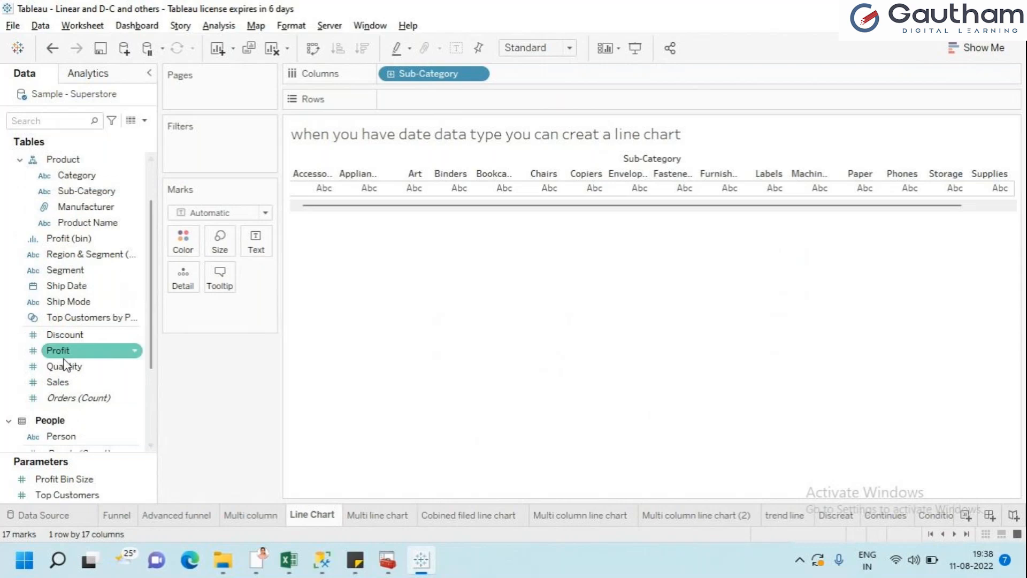
click(64, 366)
drag(59, 351, 428, 102)
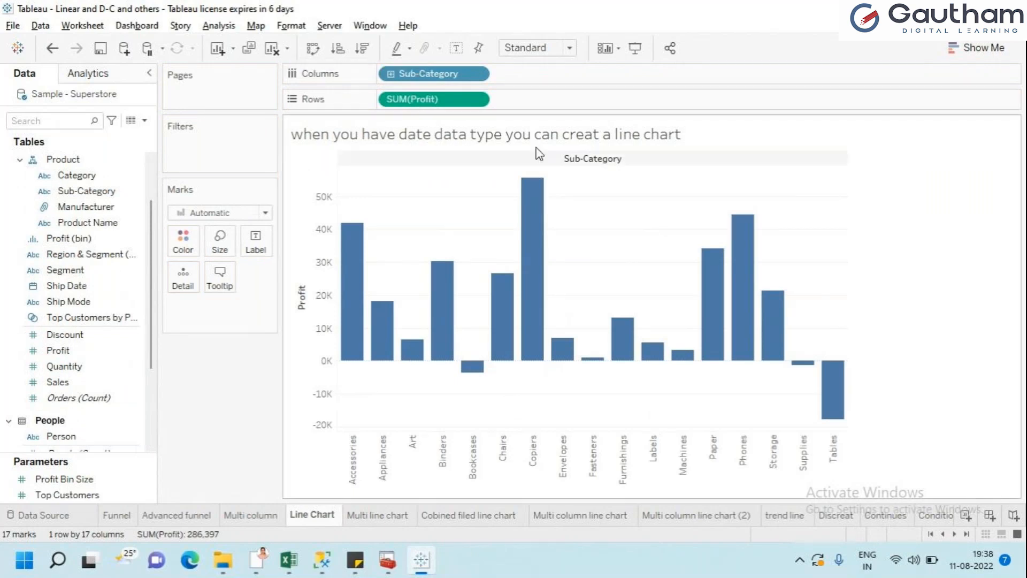
click(271, 48)
Build a line chart with Order Date by year as columns and summed Sales as rows, and check the Show Me line requirements.
scroll(81, 268, up, 5)
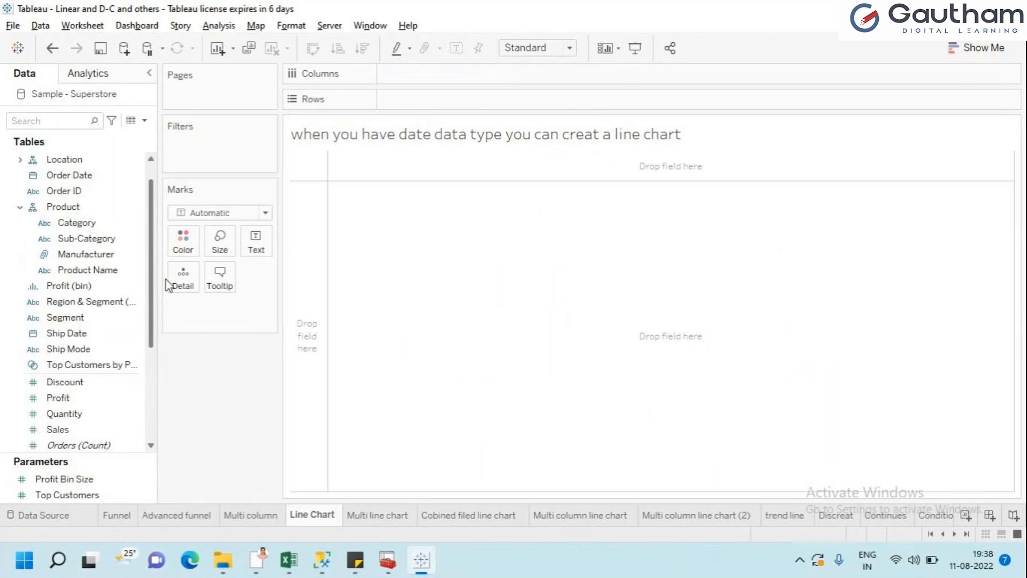
click(80, 259)
drag(79, 206, 412, 73)
click(53, 381)
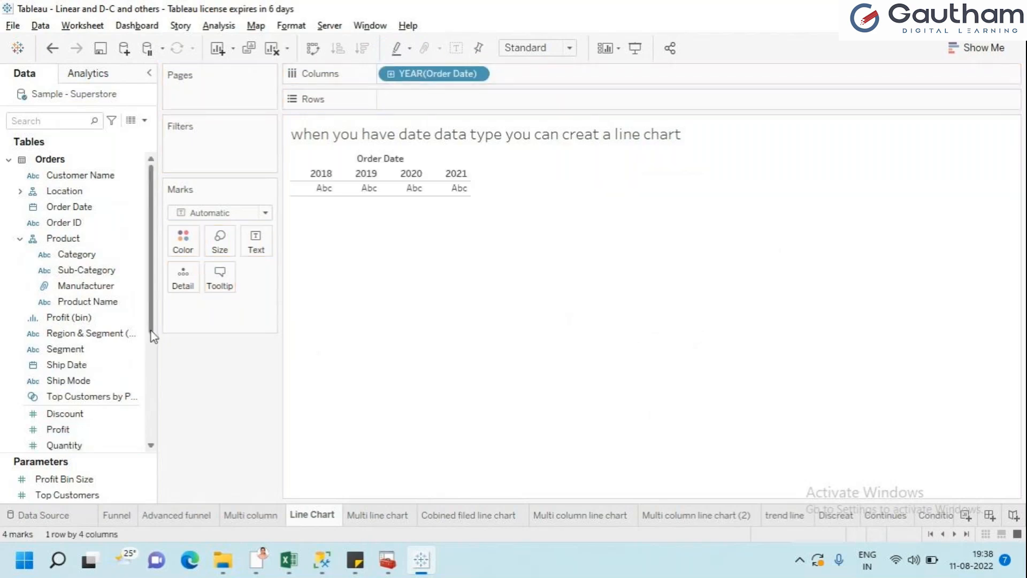
drag(152, 332, 151, 353)
drag(58, 414, 429, 93)
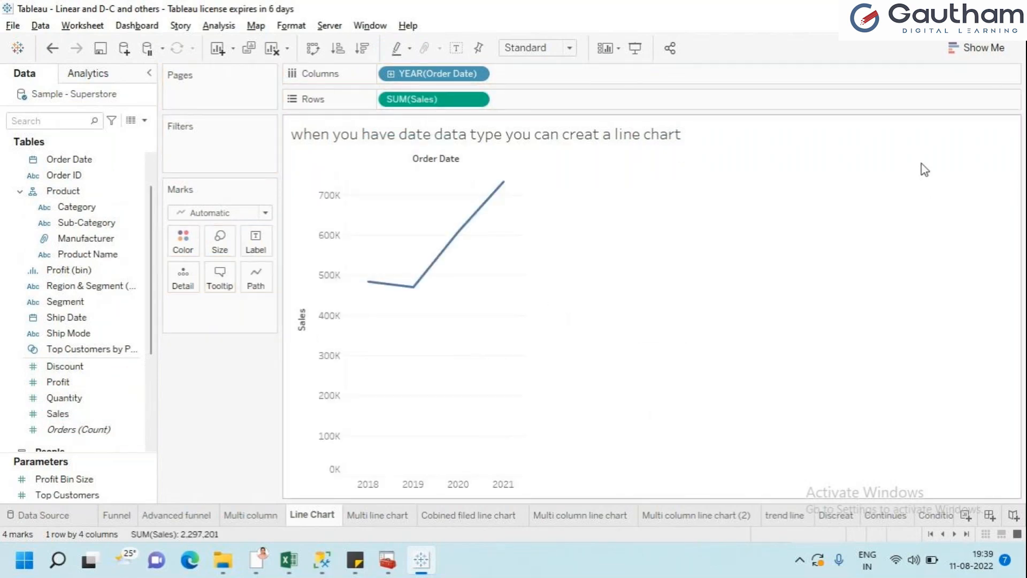
click(995, 50)
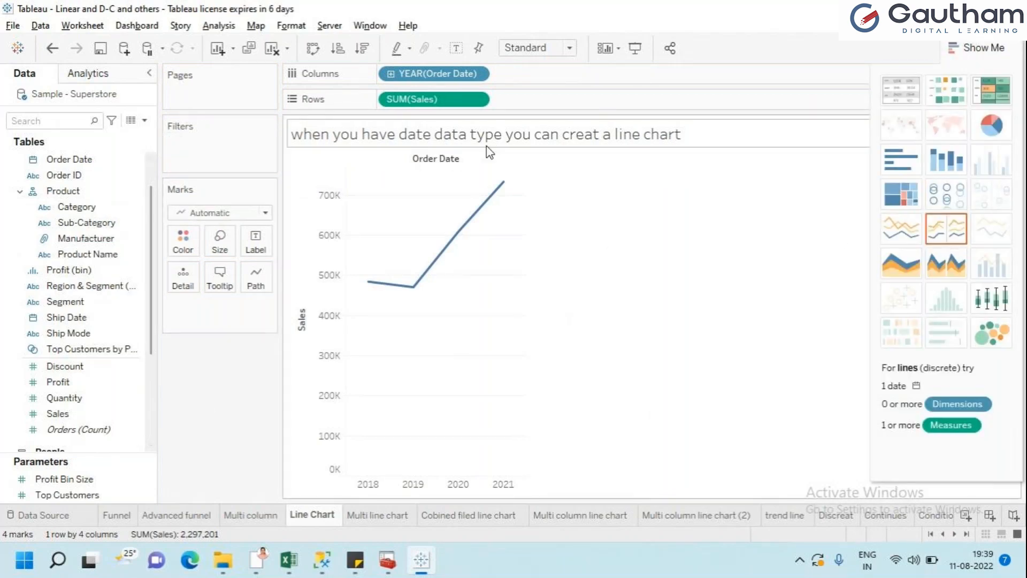
click(988, 48)
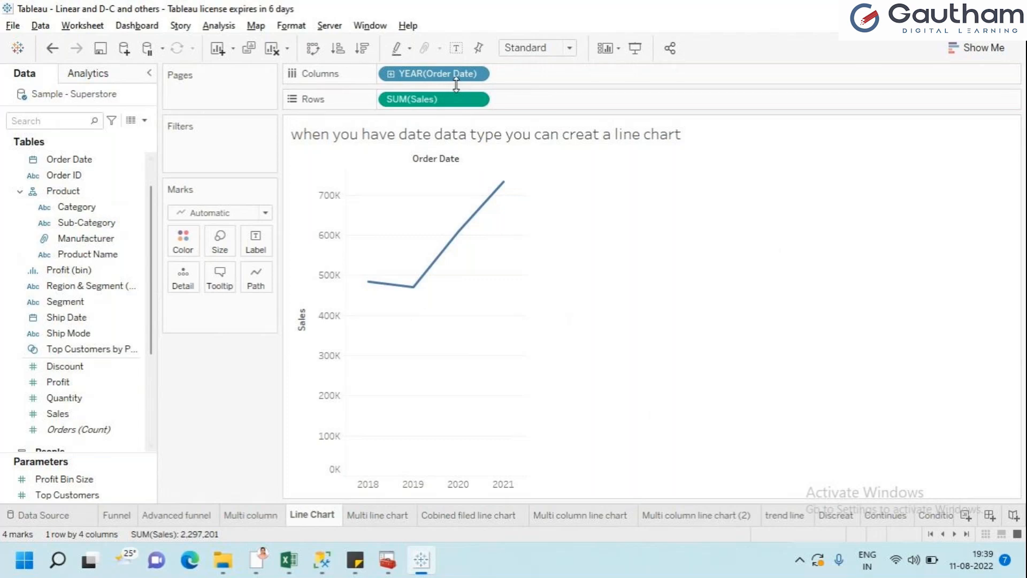
Drill the Order Date columns down through quarter, month and day, and collapse them back to year.
click(391, 74)
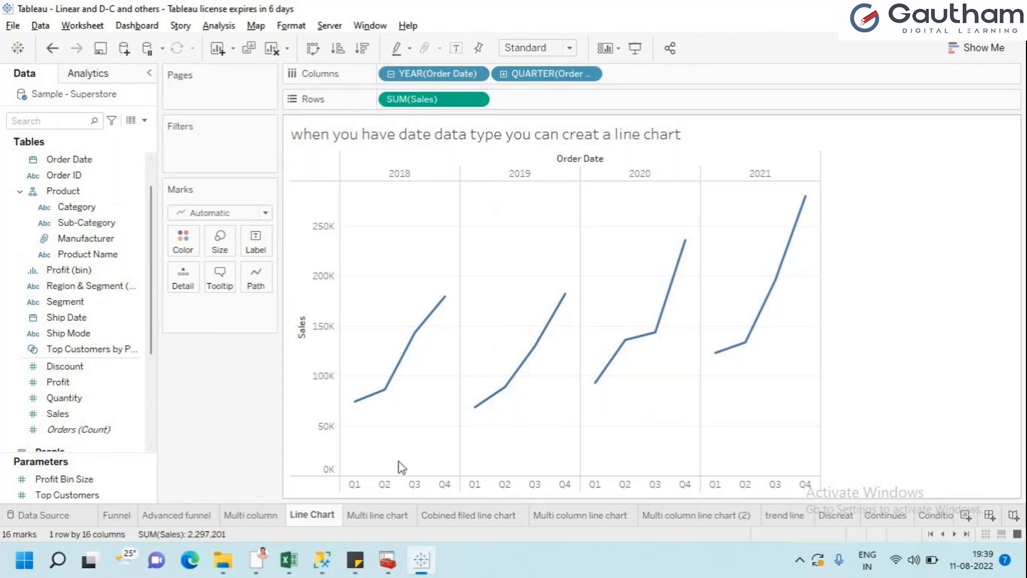
click(501, 75)
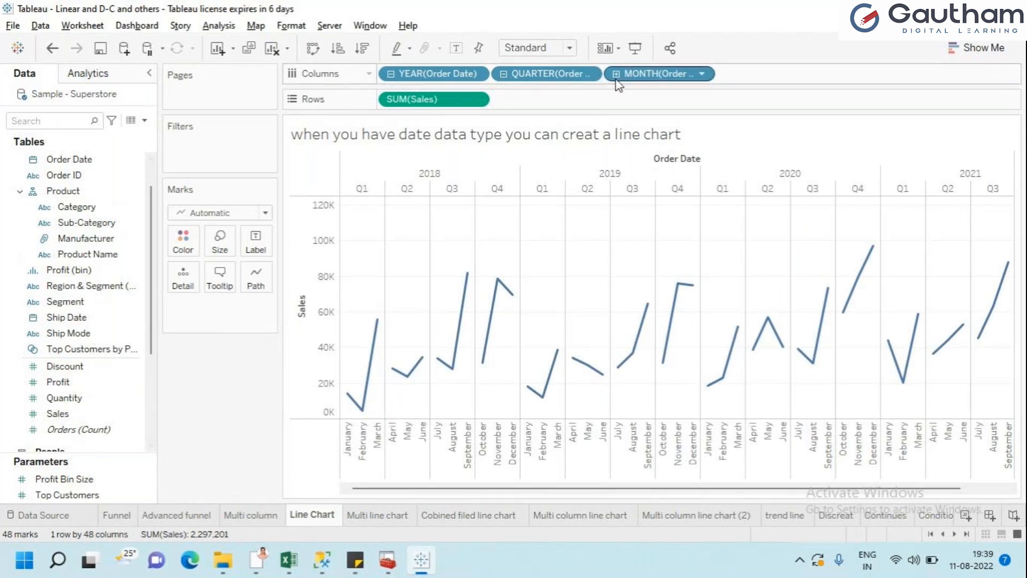
click(615, 75)
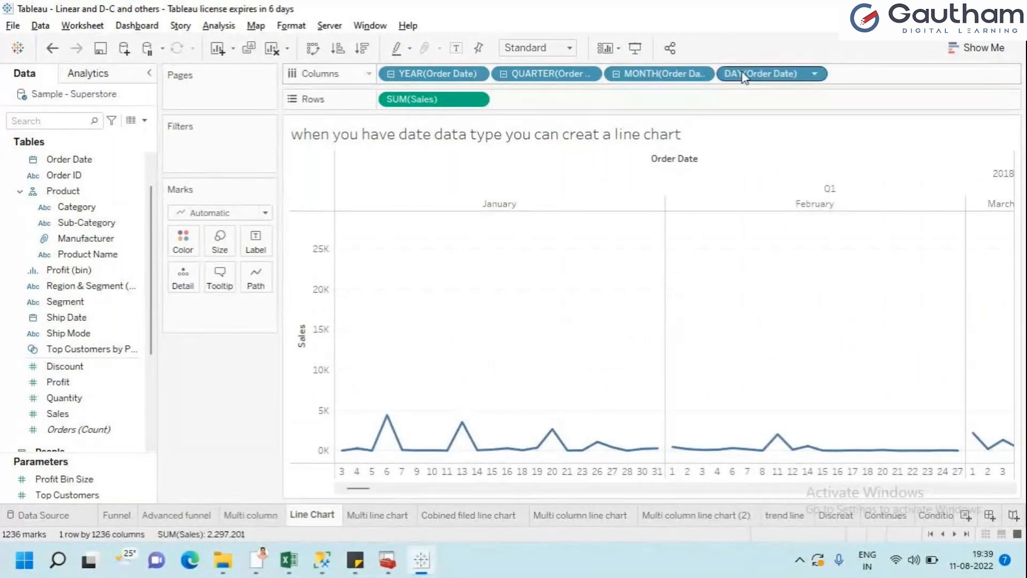
click(616, 75)
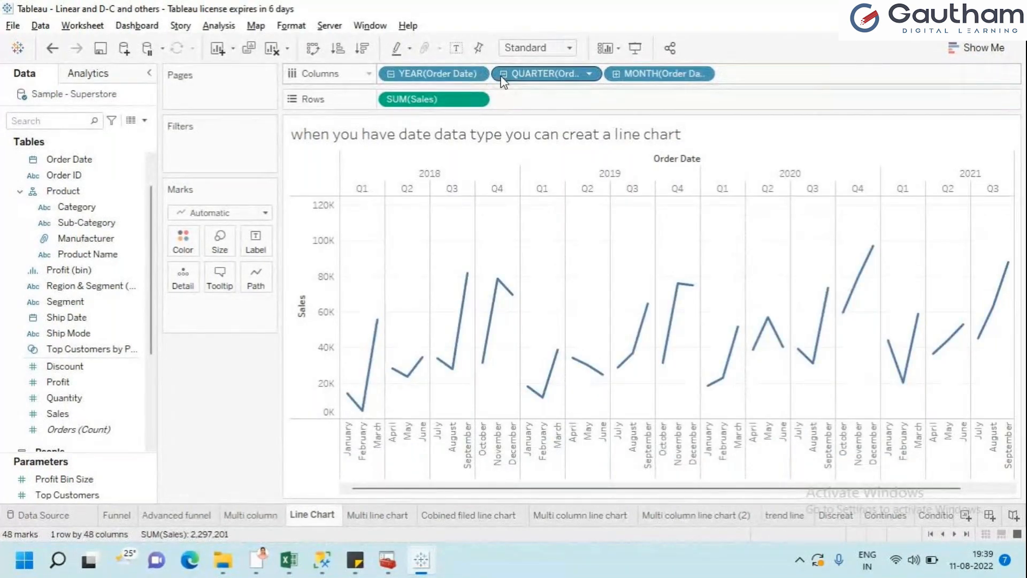
click(502, 75)
click(390, 75)
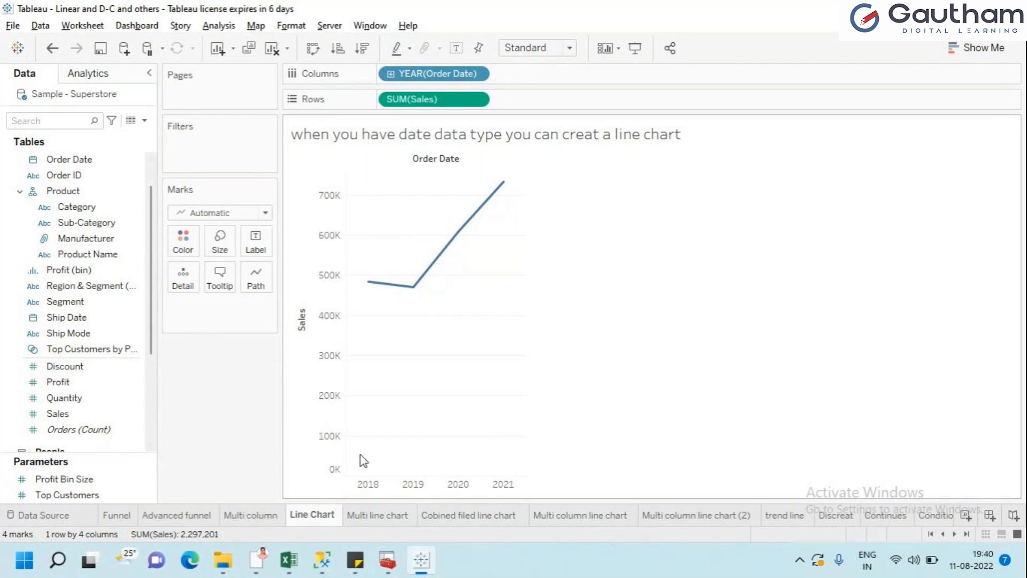
Clear the Multi line chart worksheet and plot summed Profit by Order Date year and quarter.
click(389, 520)
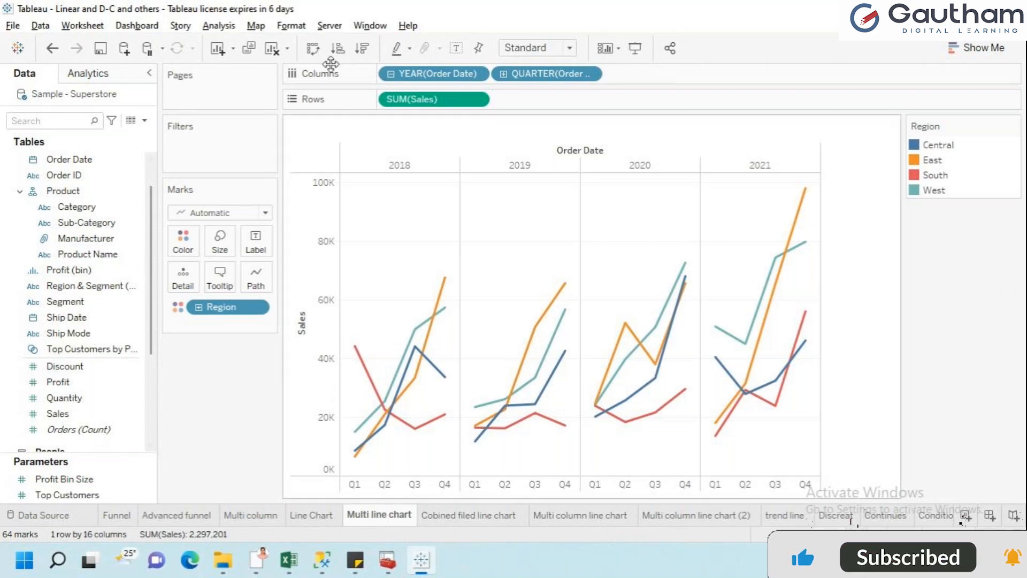
click(272, 48)
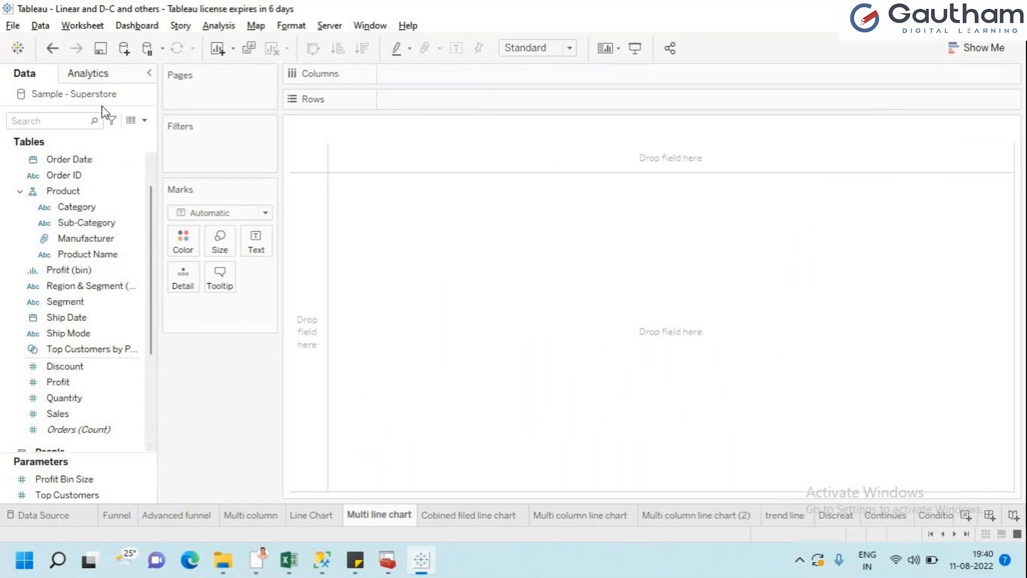
drag(70, 158, 425, 74)
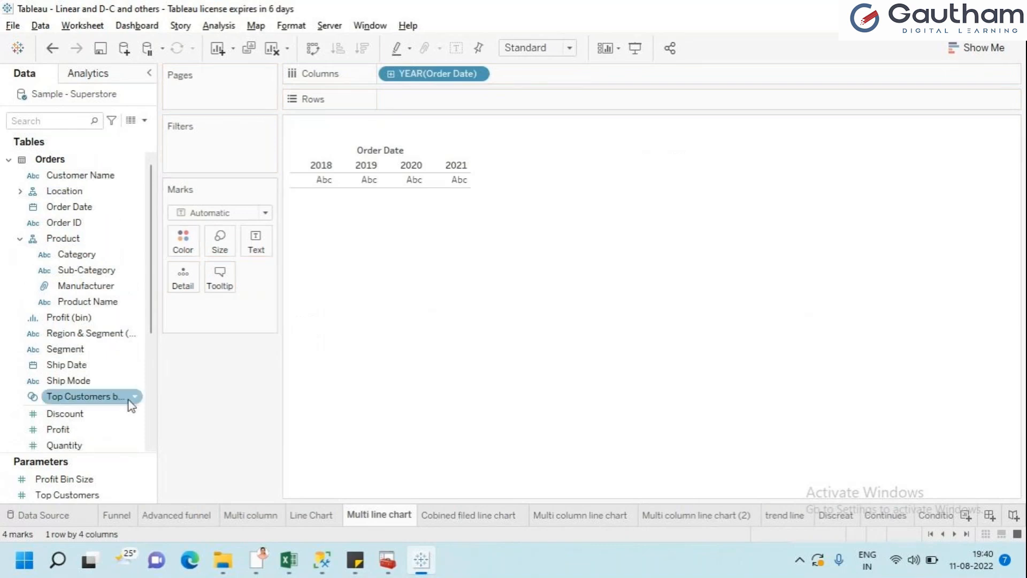
scroll(153, 327, down, 3)
drag(59, 350, 427, 102)
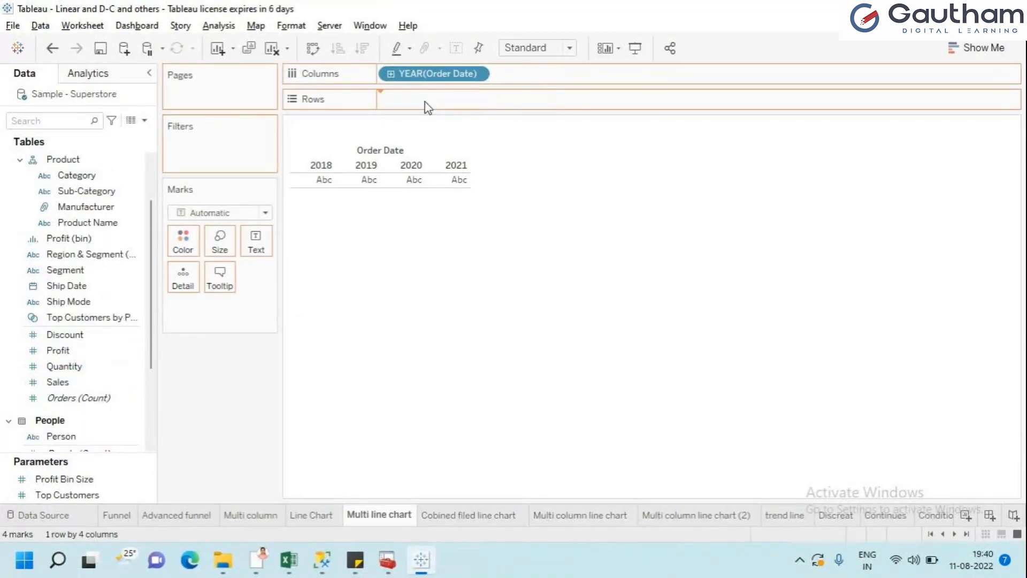
click(391, 75)
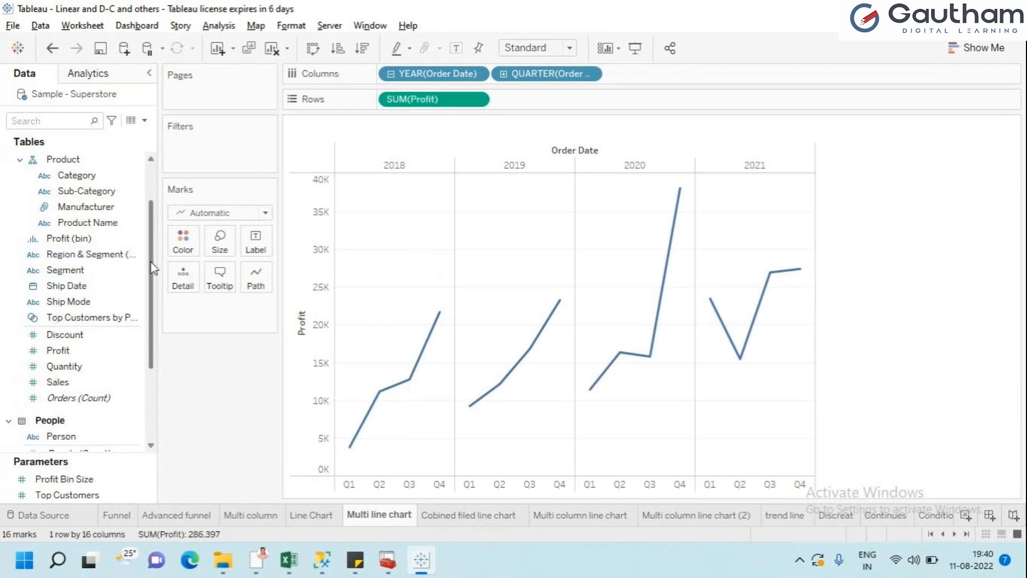
Try coloring the Profit lines by Category, and remove Category from the marks again.
drag(151, 262, 150, 226)
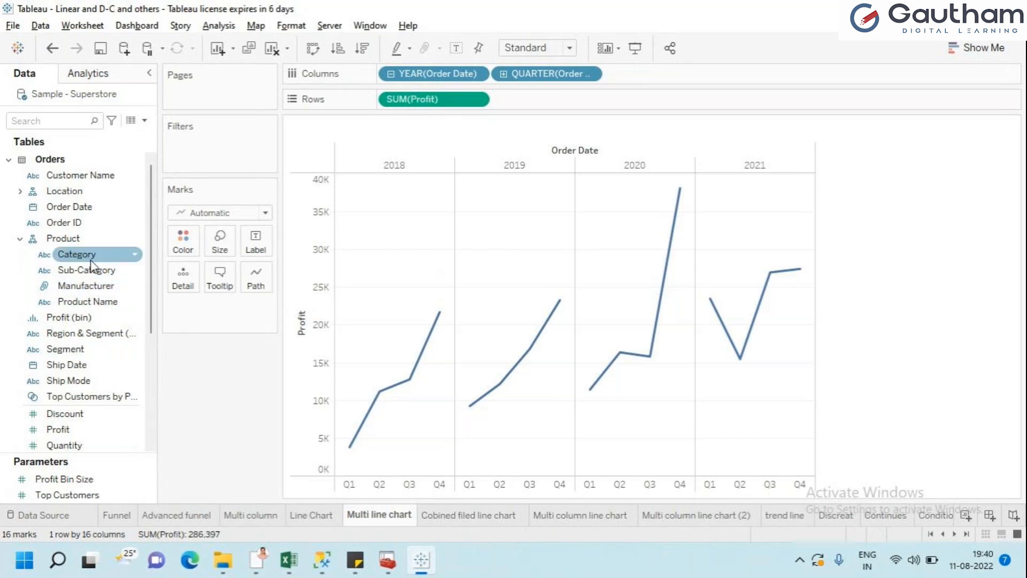
drag(91, 259, 187, 251)
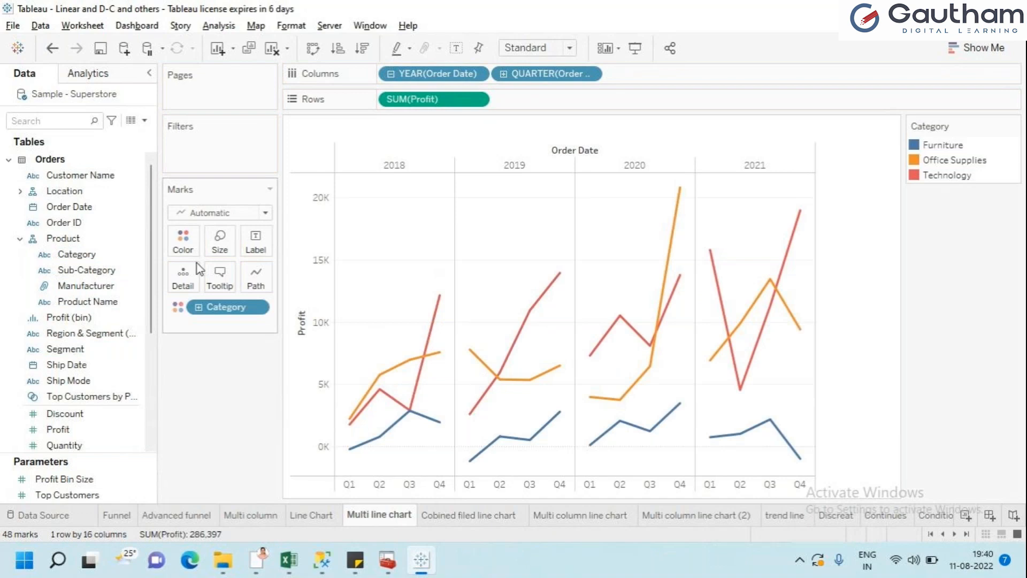
drag(219, 306, 34, 355)
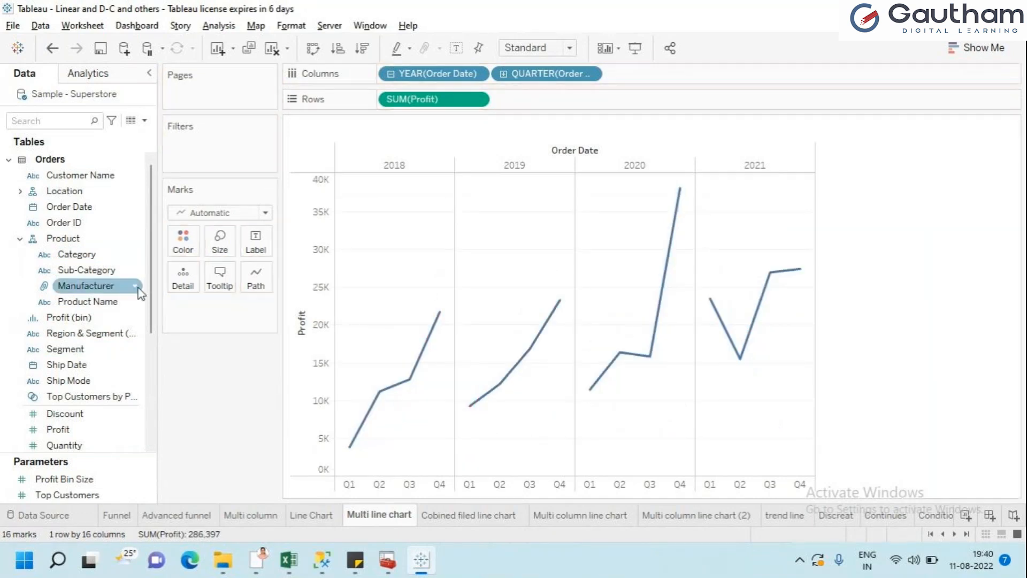
Expand the Location hierarchy and use Region to both color and label the Profit lines.
click(19, 191)
drag(55, 207, 175, 245)
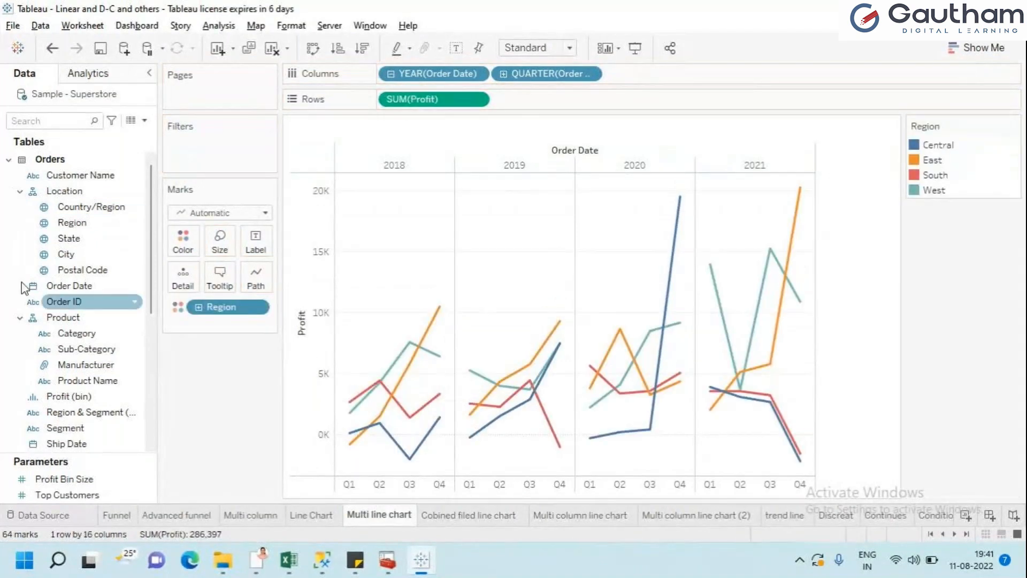
drag(72, 223, 245, 249)
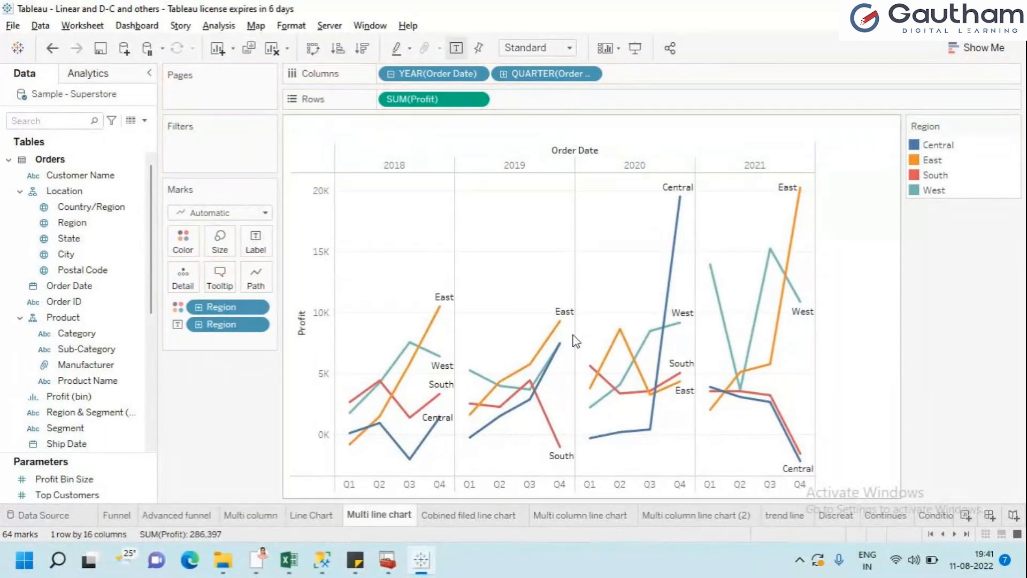
Fit the chart to Entire View and replace the Region labels on the lines with summed Profit labels.
click(545, 48)
click(546, 100)
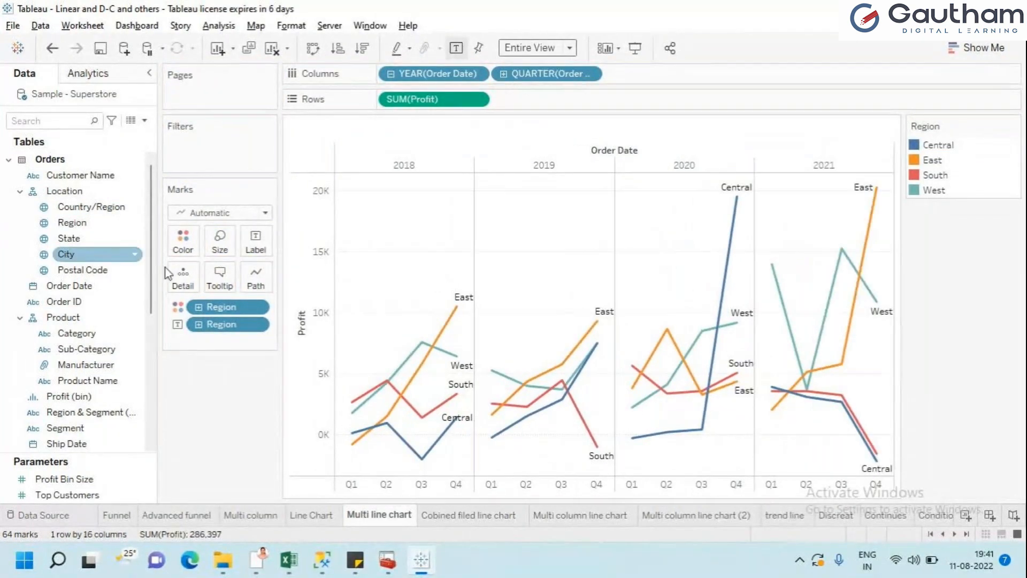
click(225, 325)
drag(224, 332, 14, 315)
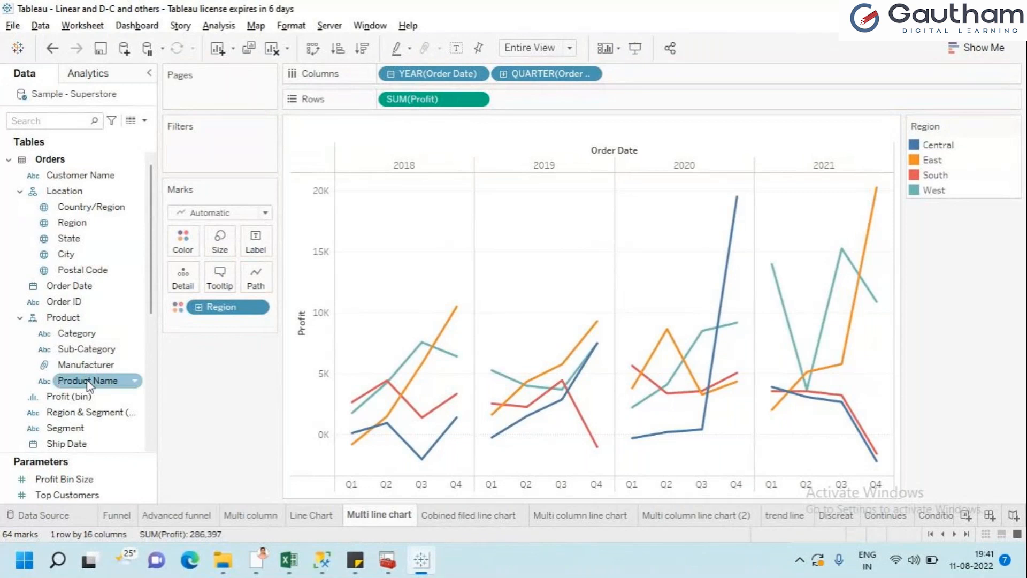
scroll(155, 340, down, 3)
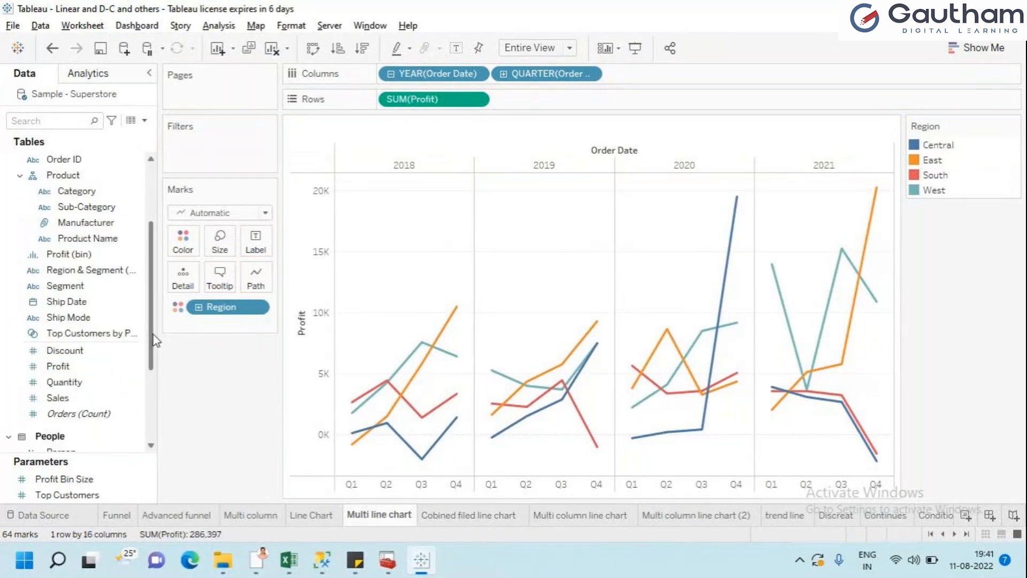
click(77, 367)
drag(75, 367, 255, 243)
Show the chart in presentation mode and highlight the Central and East region lines in turn, clearing the highlight at the end.
click(631, 48)
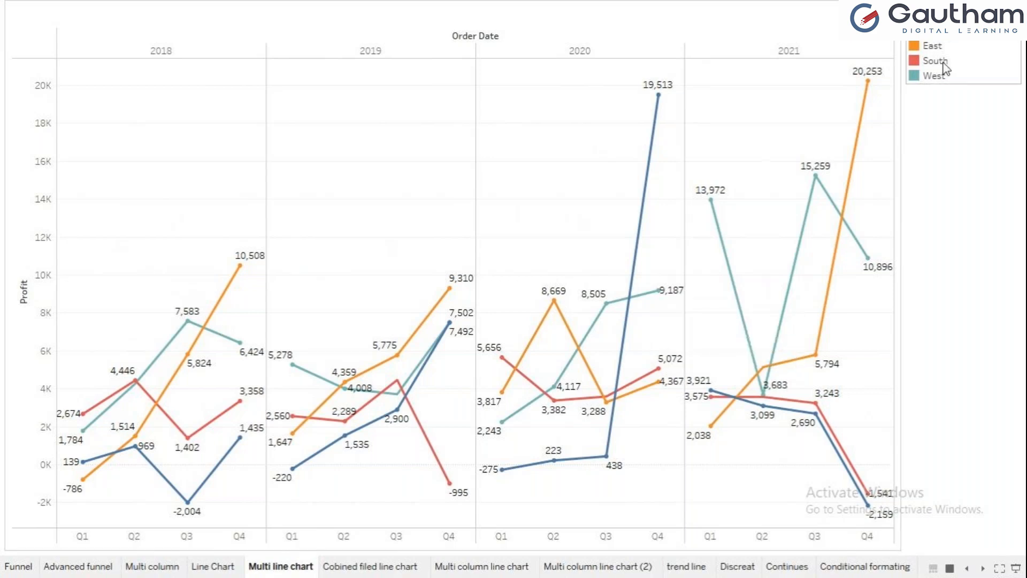
click(942, 42)
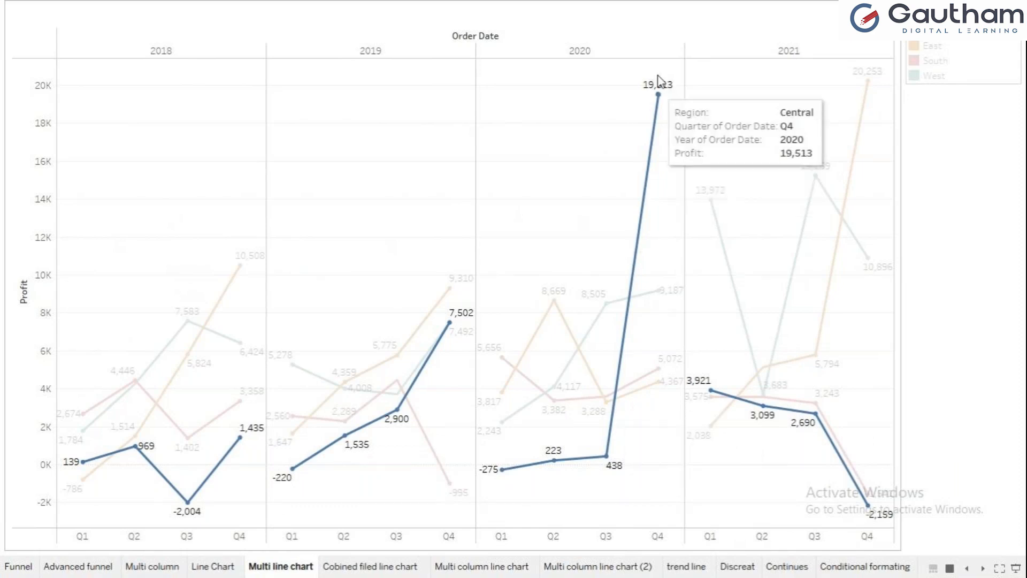
click(991, 224)
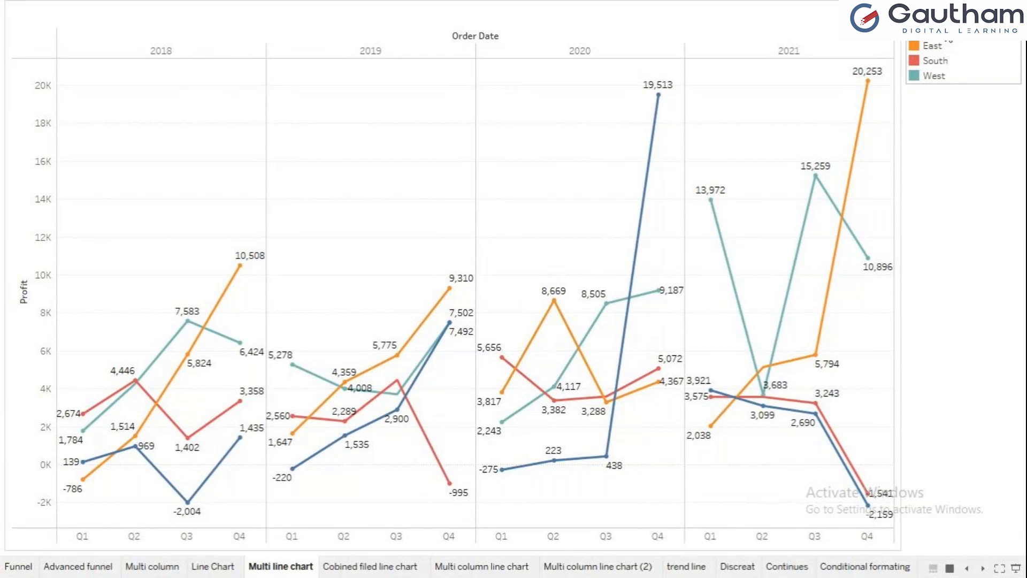
click(942, 32)
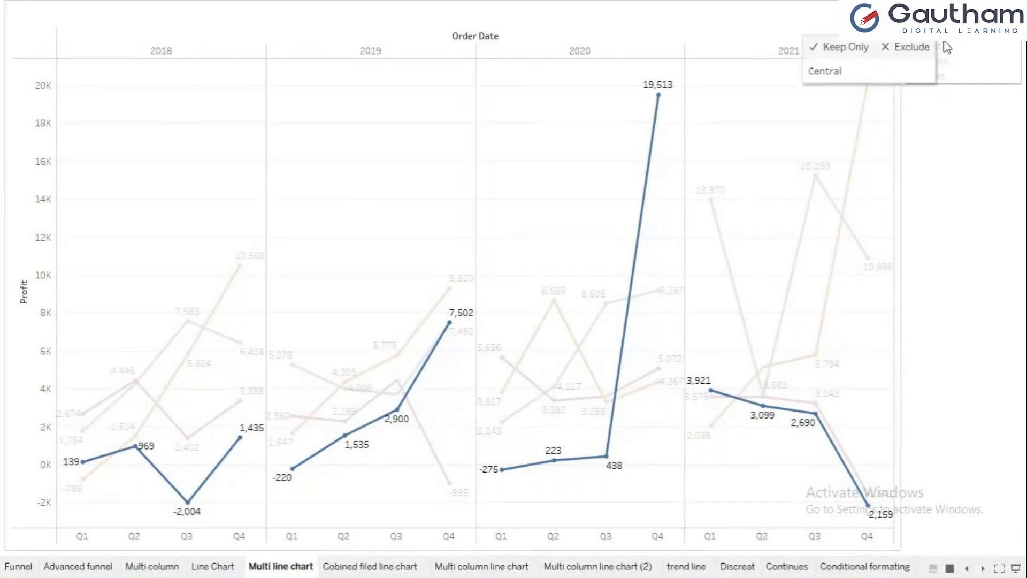
click(962, 52)
click(932, 48)
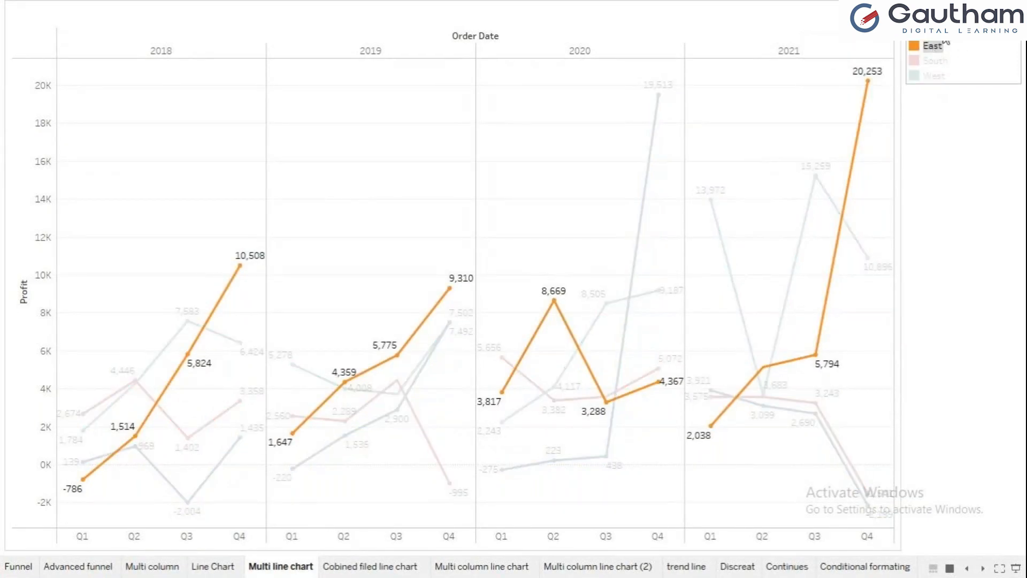
click(941, 34)
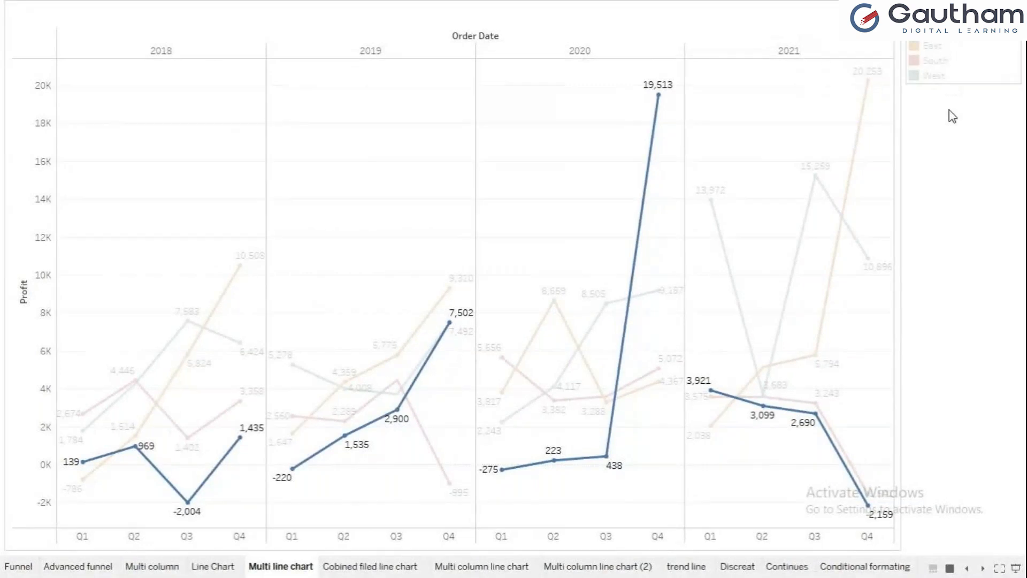
click(946, 87)
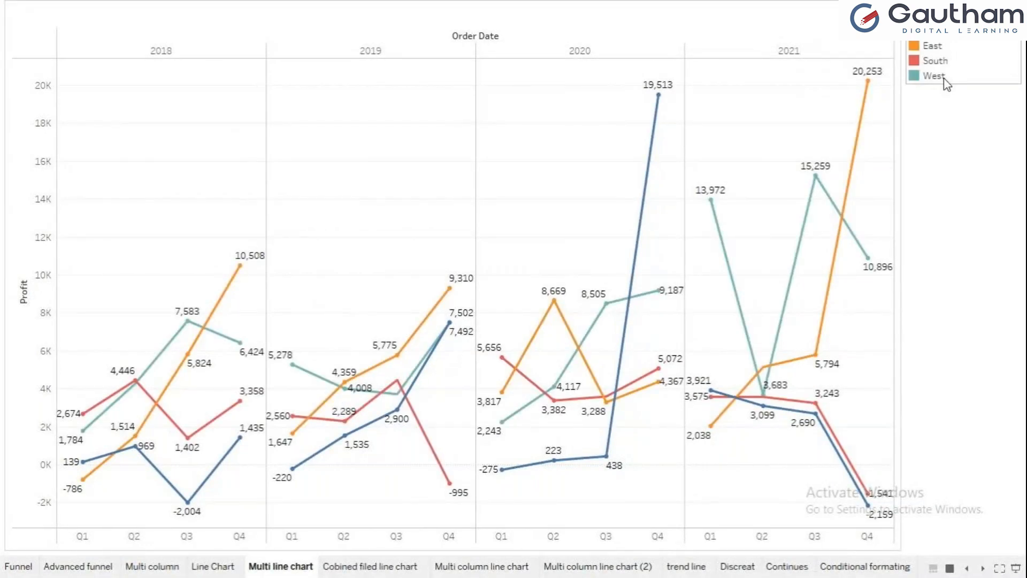
Highlight the West and South lines together, inspect the Central Q3 2018 point, and exit presentation mode with the highlight cleared.
click(939, 76)
ctrl+click(938, 65)
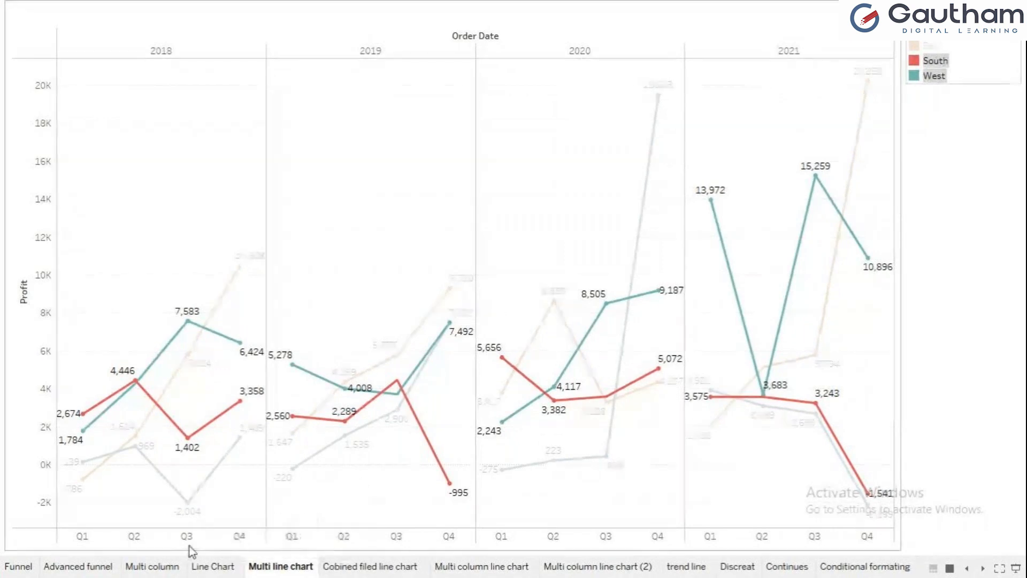
mouse_move(202, 511)
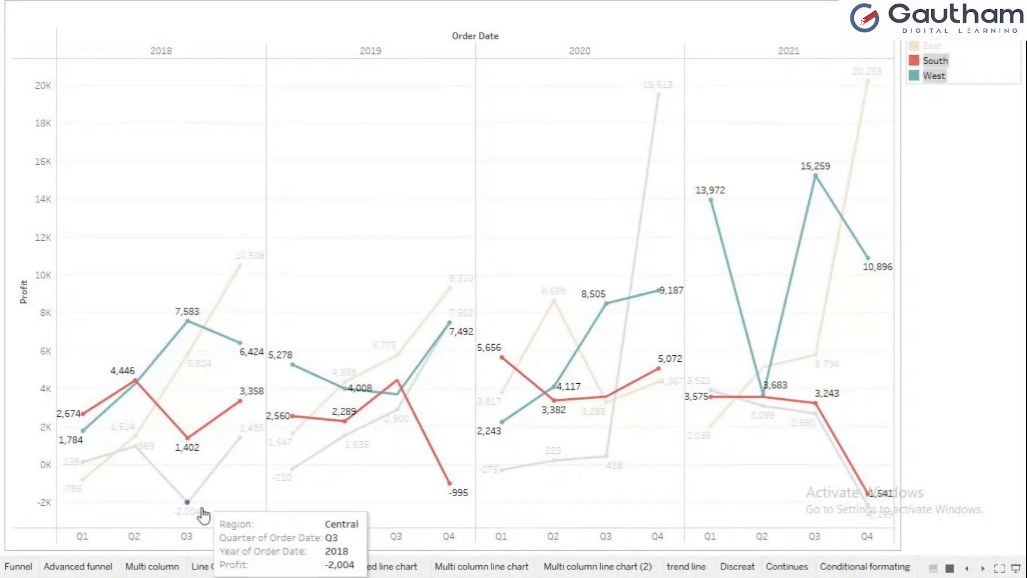
mouse_move(105, 415)
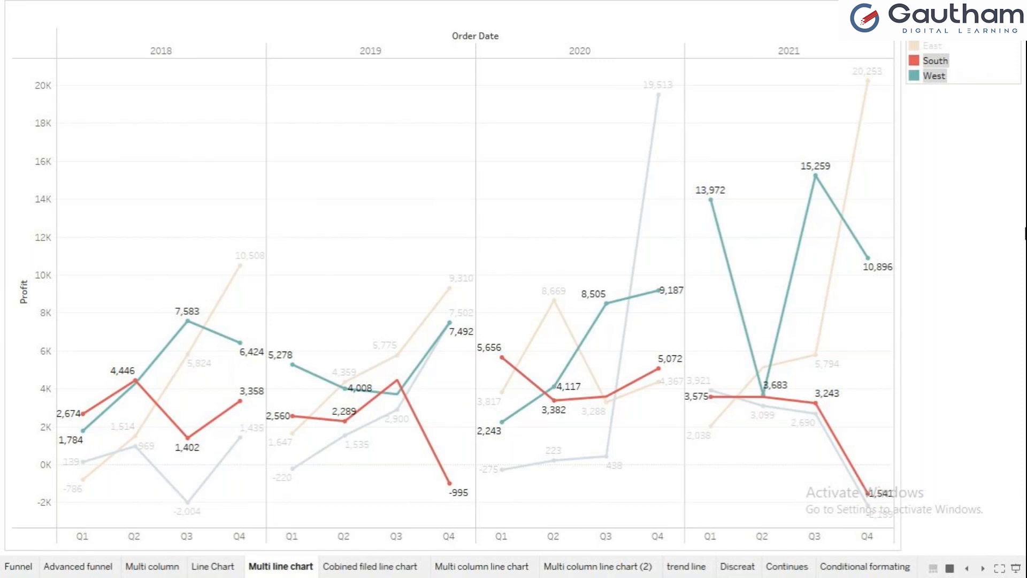
key(Escape)
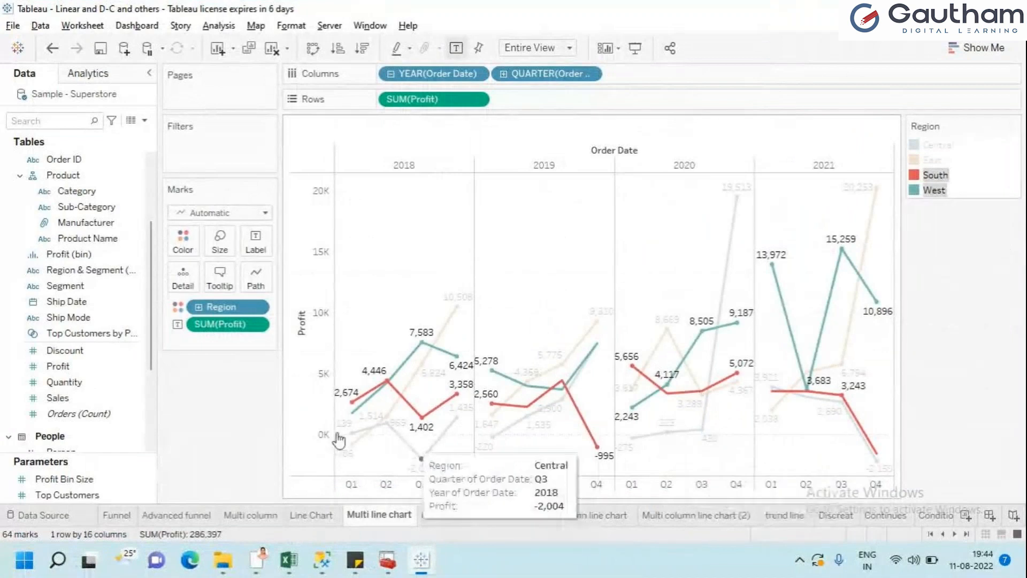
click(980, 281)
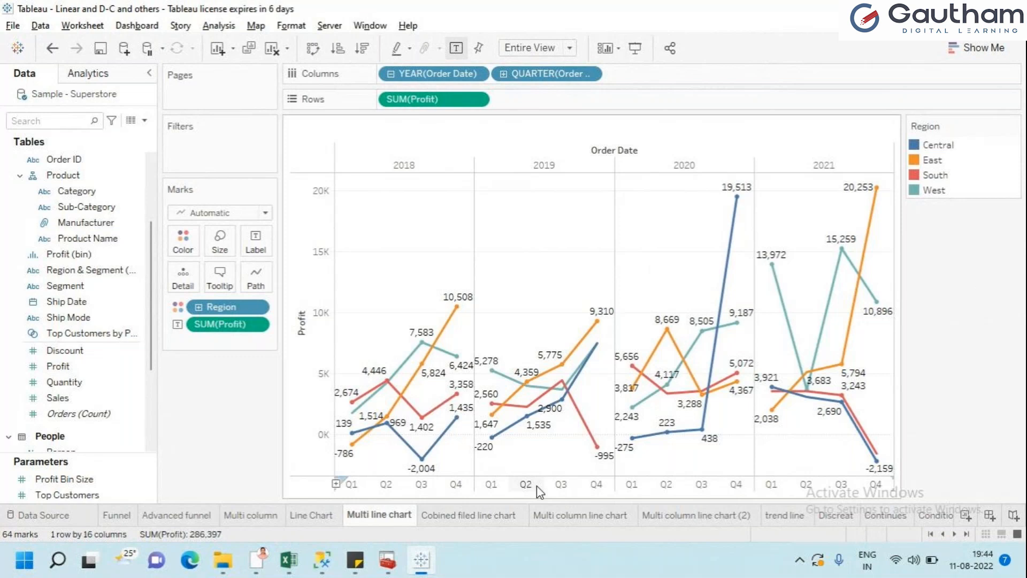
Compare the Cobined filed line chart worksheet with the Multi line chart worksheet, and inspect the latter's South Q1 2018 point.
mouse_move(463, 513)
mouse_move(427, 472)
click(468, 514)
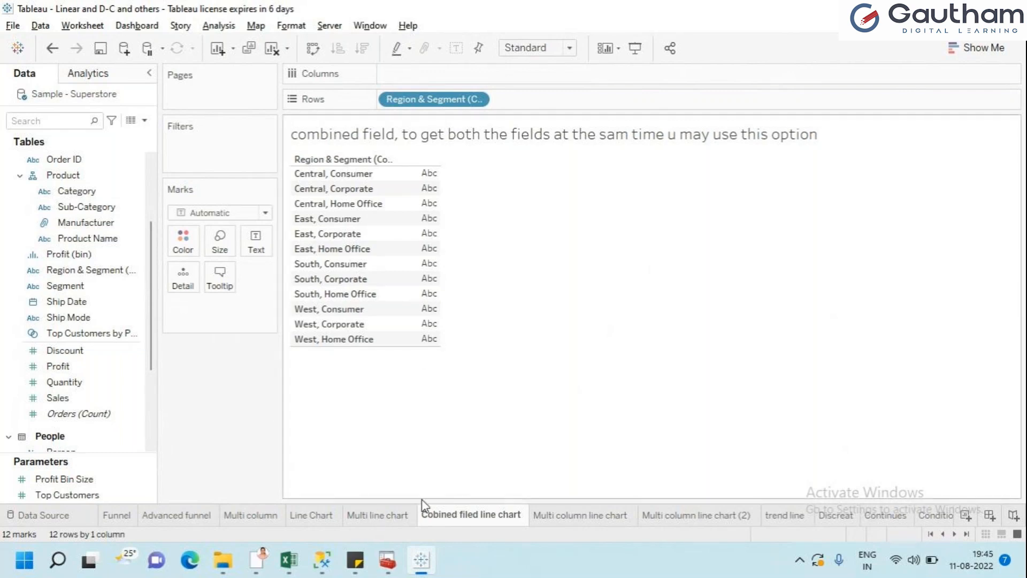
click(394, 517)
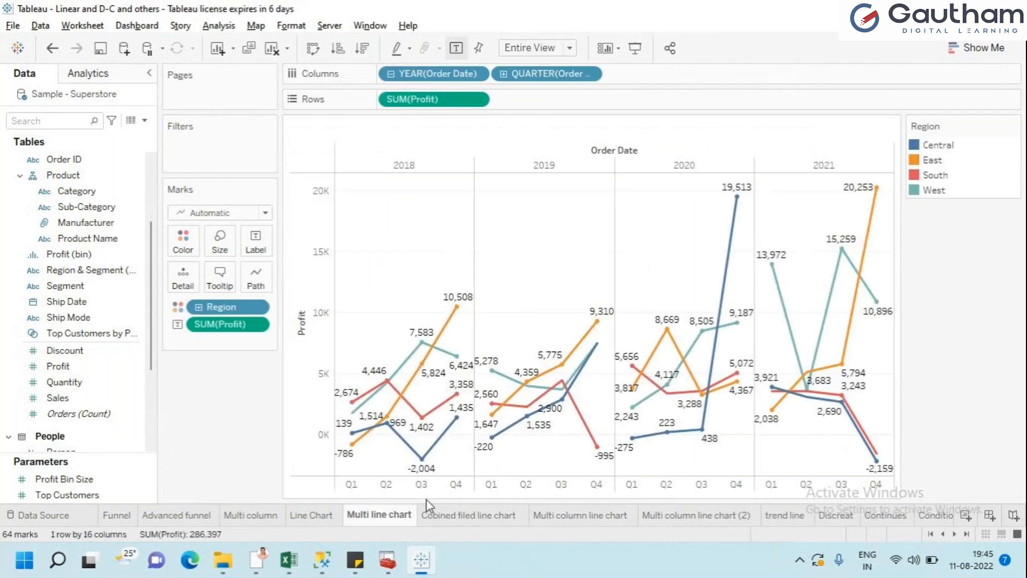
click(461, 516)
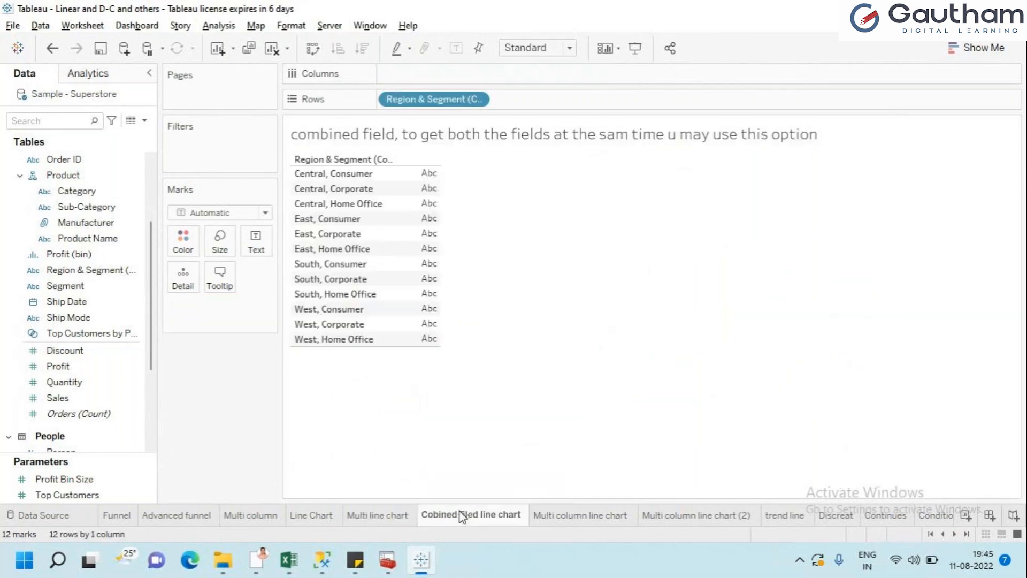
click(401, 514)
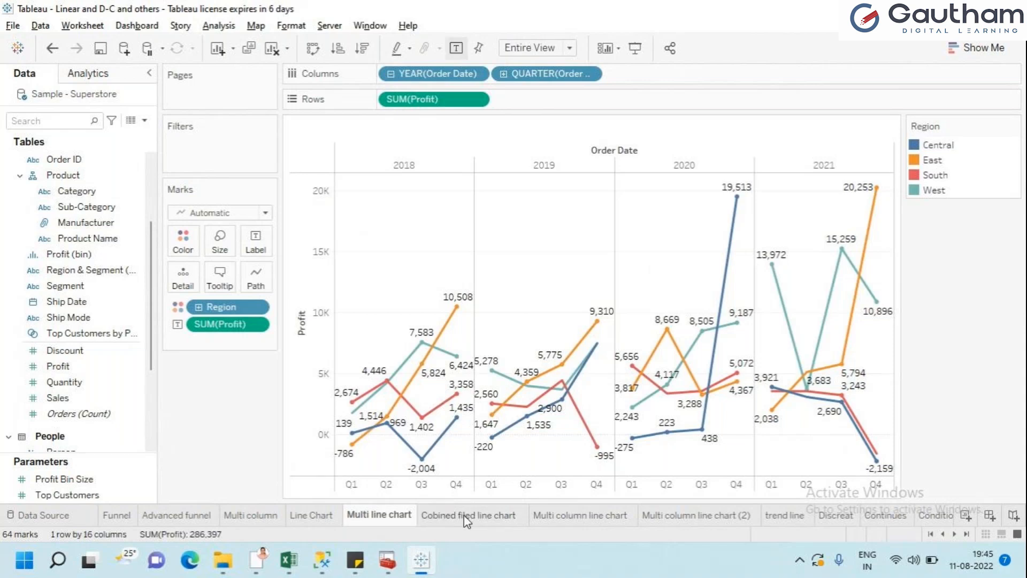
mouse_move(347, 399)
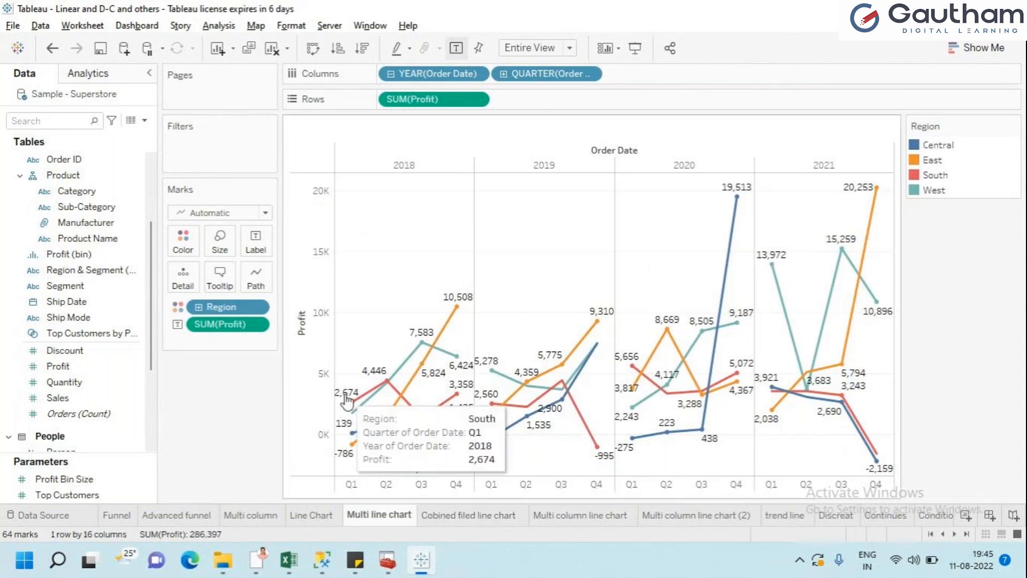
Check the Cobined filed line chart worksheet, return to Multi line chart, and color its lines by Segment instead of Region.
click(441, 517)
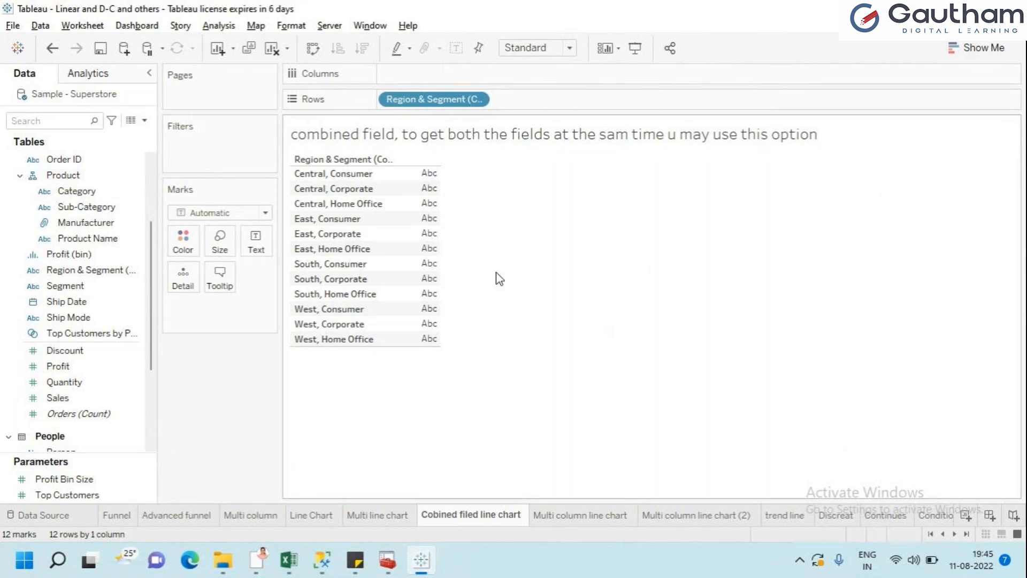
click(381, 515)
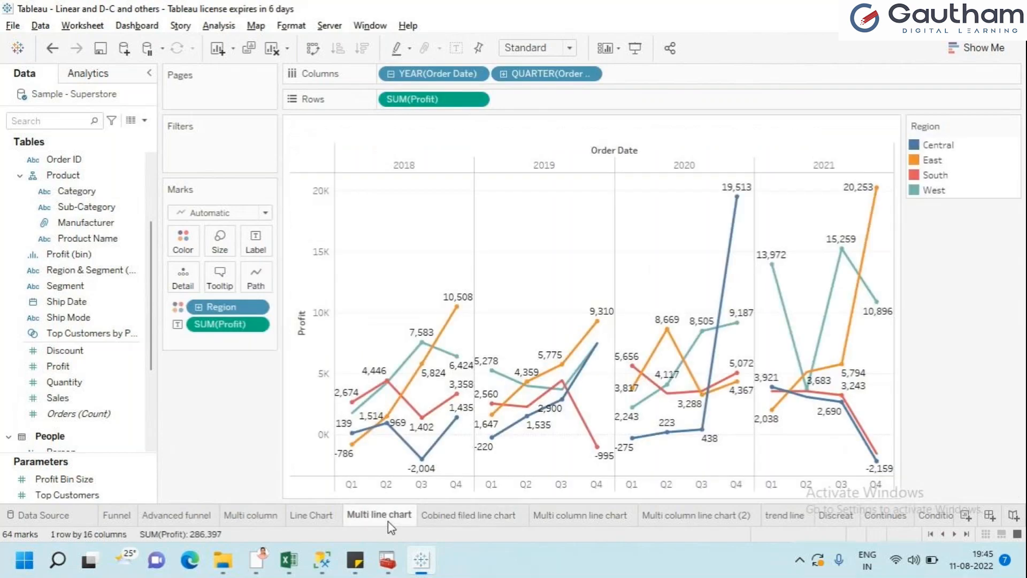
click(89, 289)
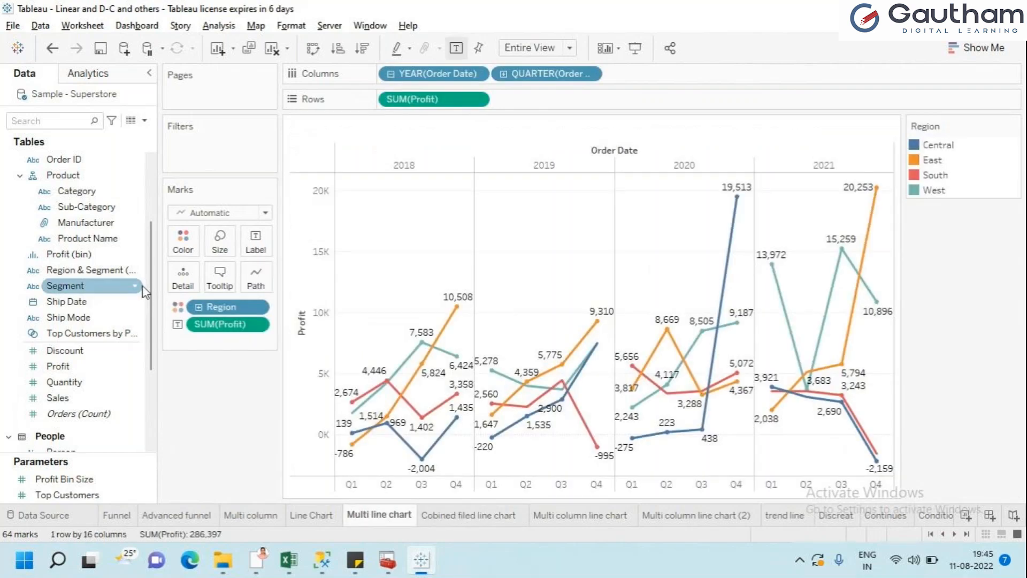
drag(142, 284, 183, 244)
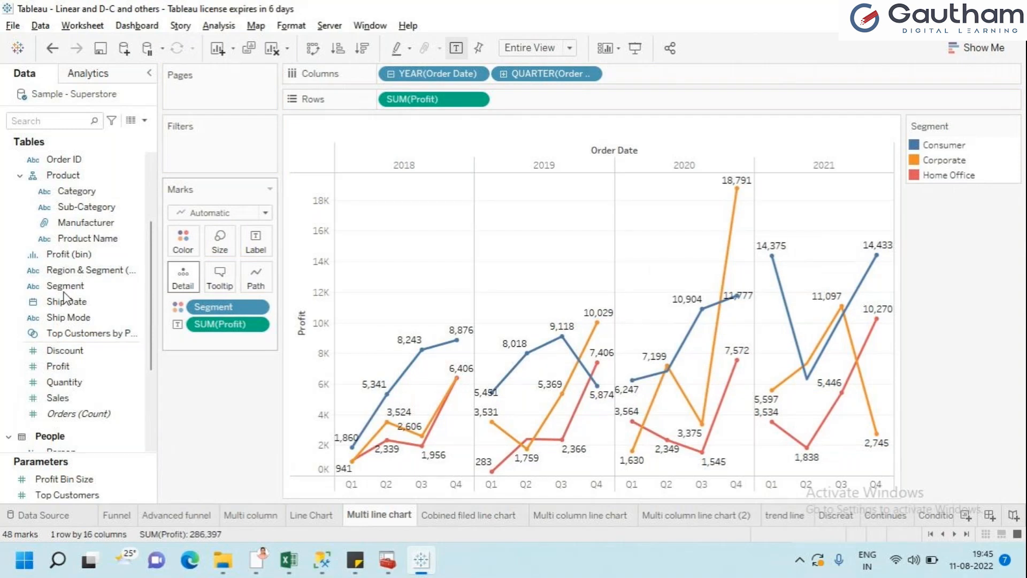
Remove Segment from the line colors and color the Multi line chart by Region again.
drag(190, 312, 4, 328)
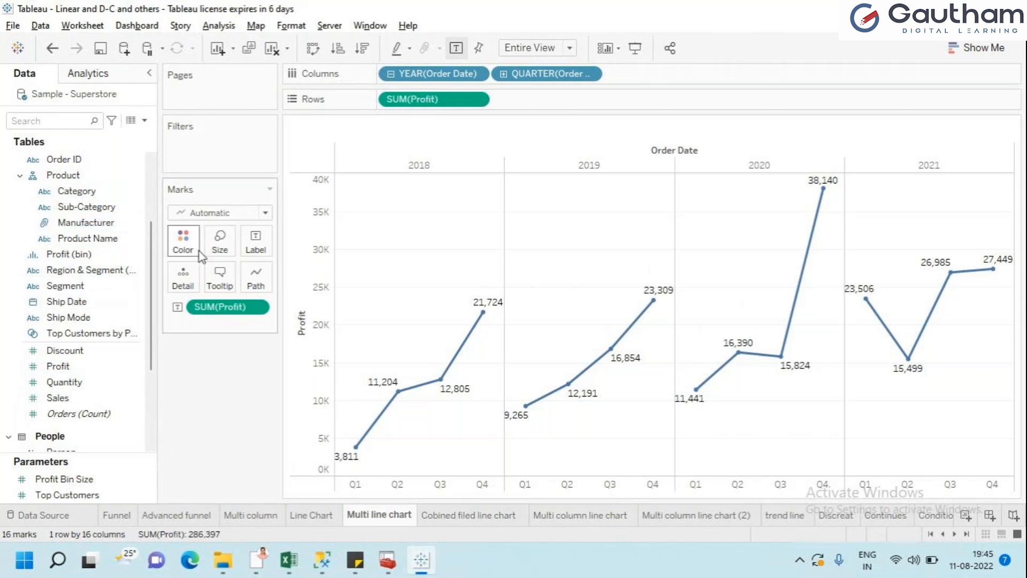
scroll(152, 263, up, 3)
drag(94, 197, 191, 249)
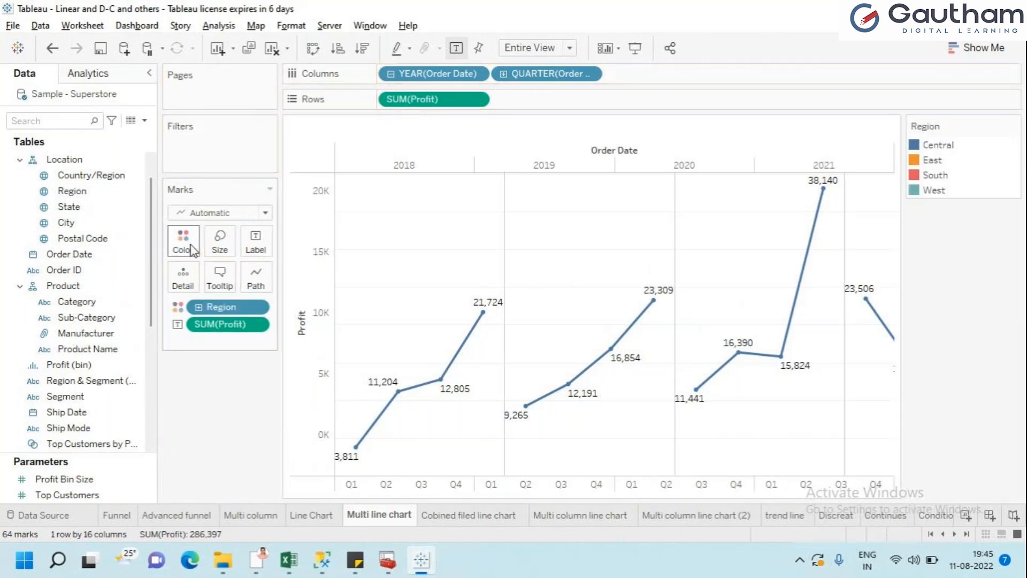
Compare the Cobined filed line chart, Multi line chart and Multi column line chart worksheets, examining how their fields are arranged.
click(511, 515)
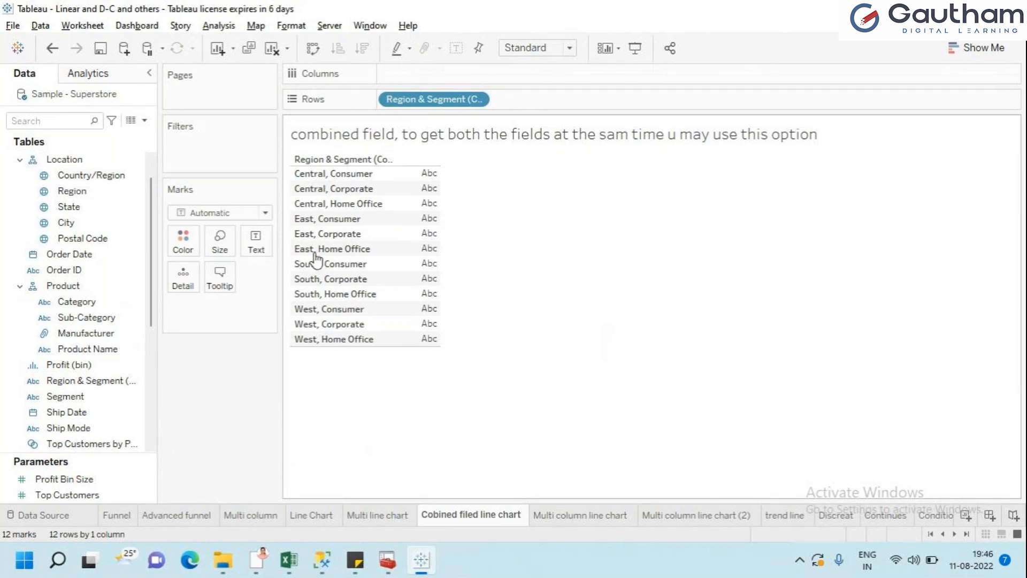
click(363, 515)
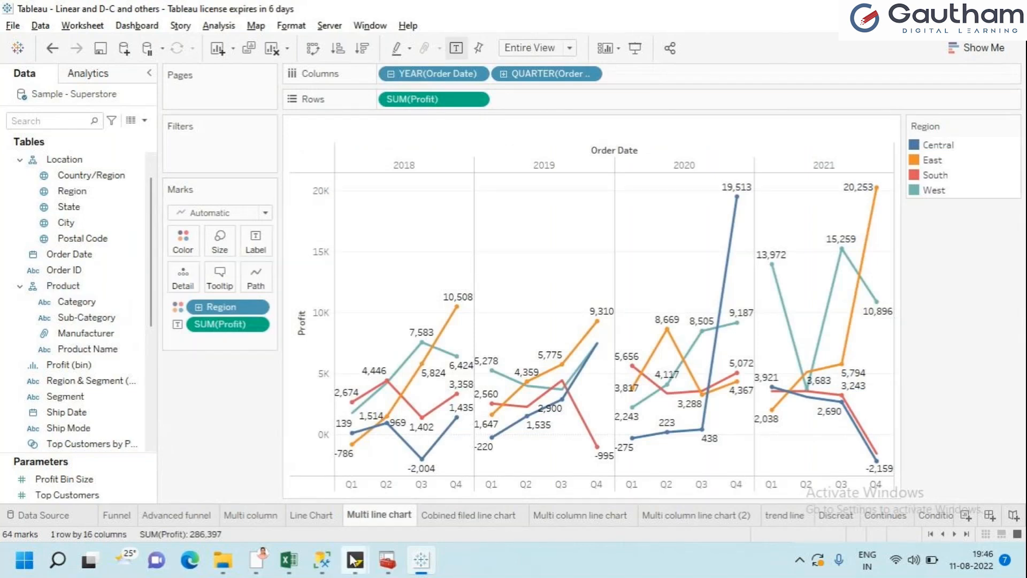
click(486, 522)
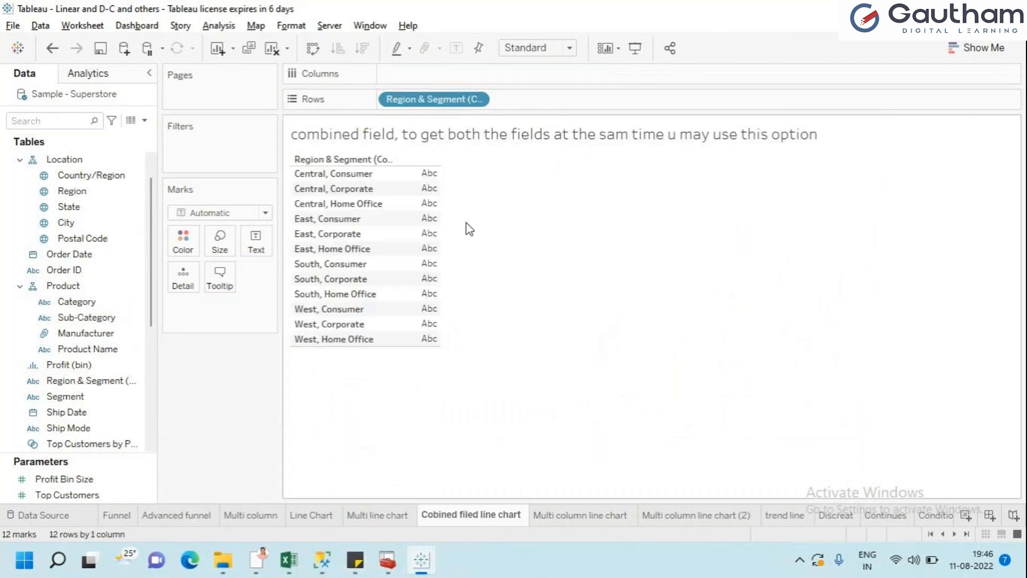
click(563, 519)
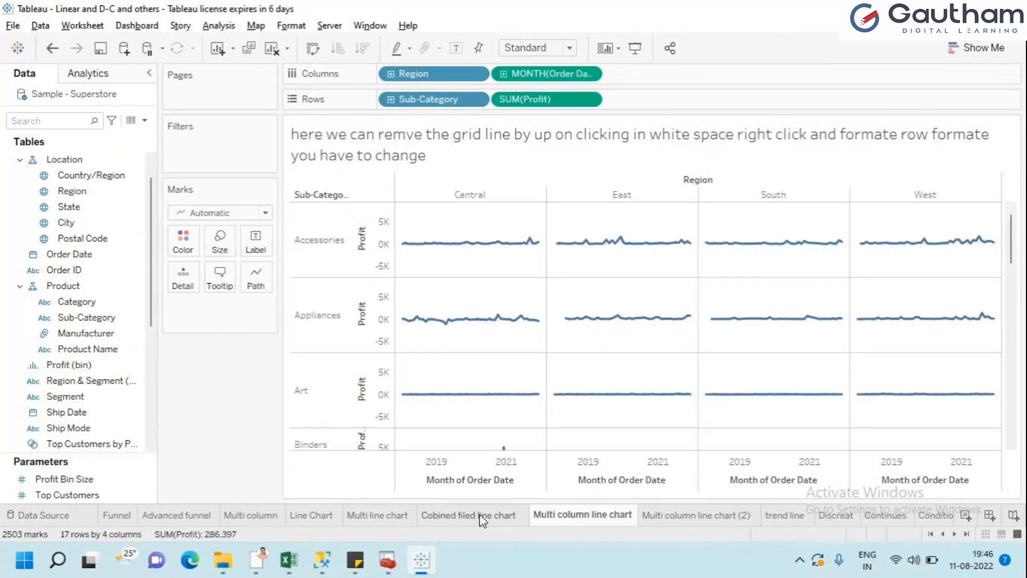
click(483, 518)
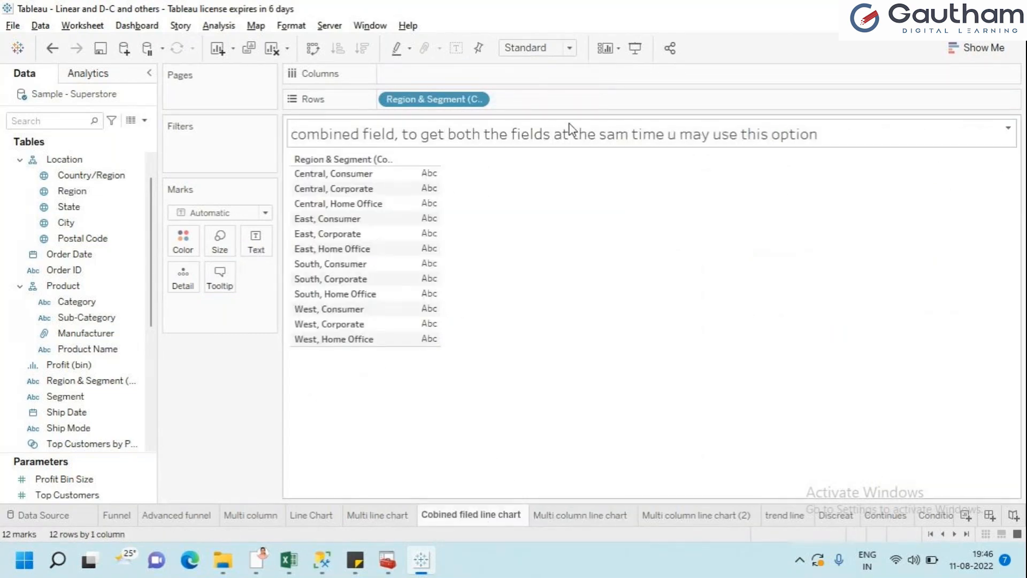
click(570, 517)
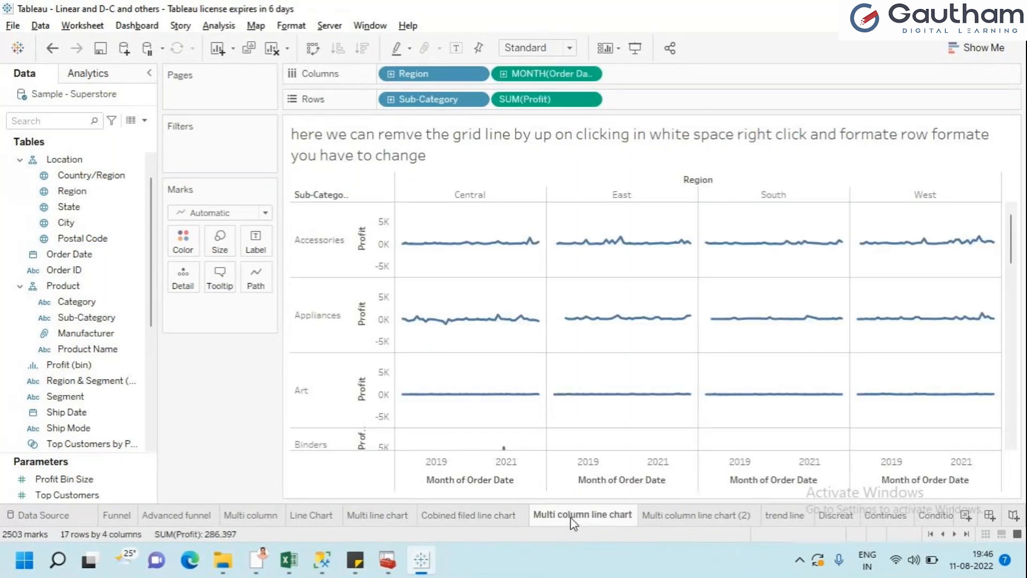
mouse_move(367, 524)
click(367, 519)
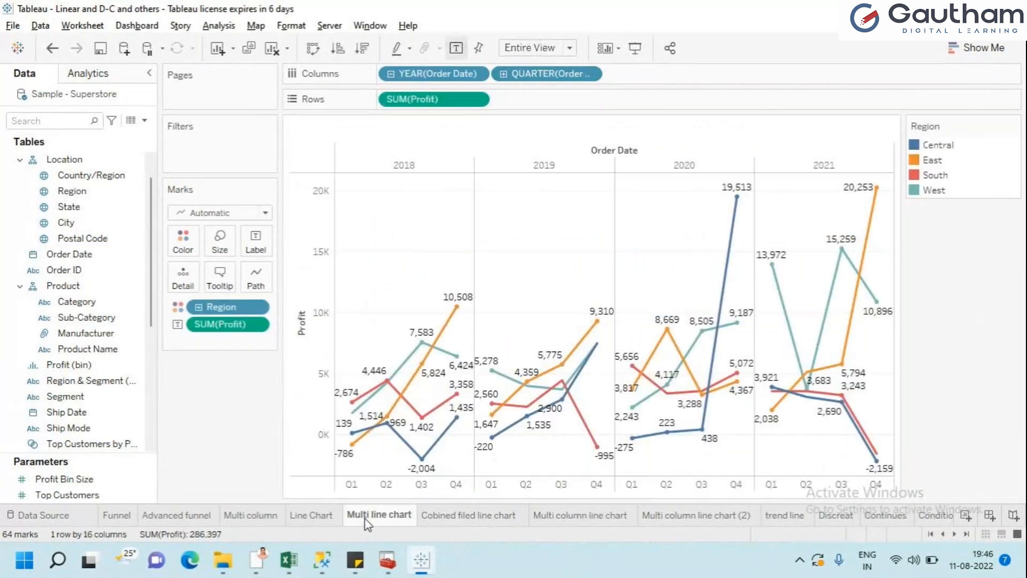
click(552, 516)
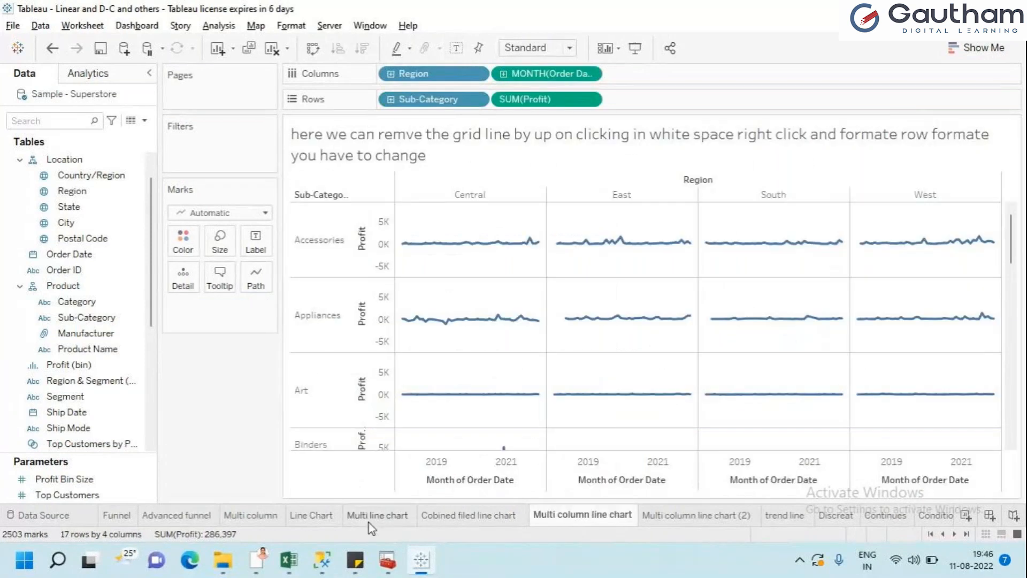
click(379, 528)
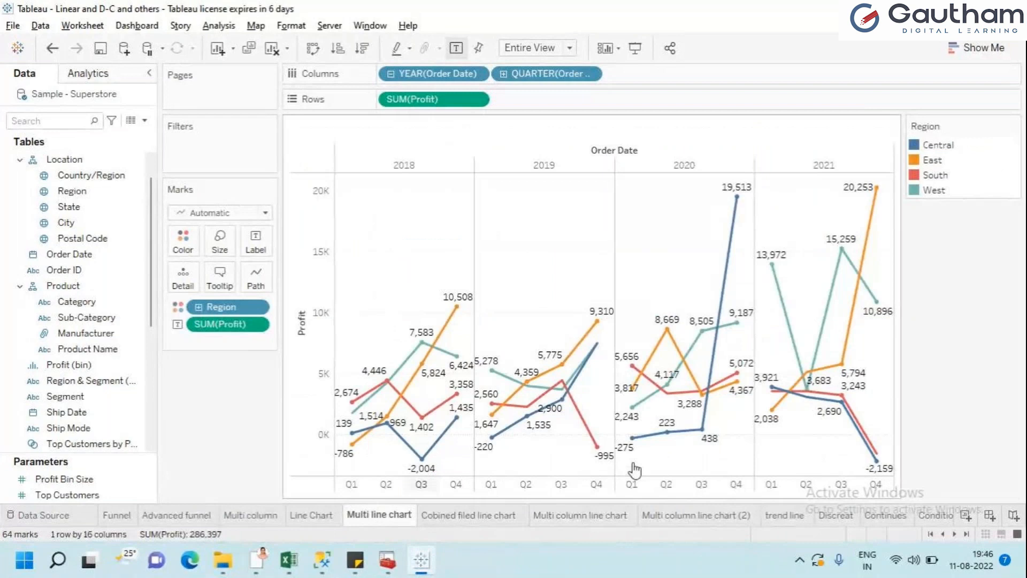
Clear the Multi column line chart worksheet and add Region to the columns.
click(603, 519)
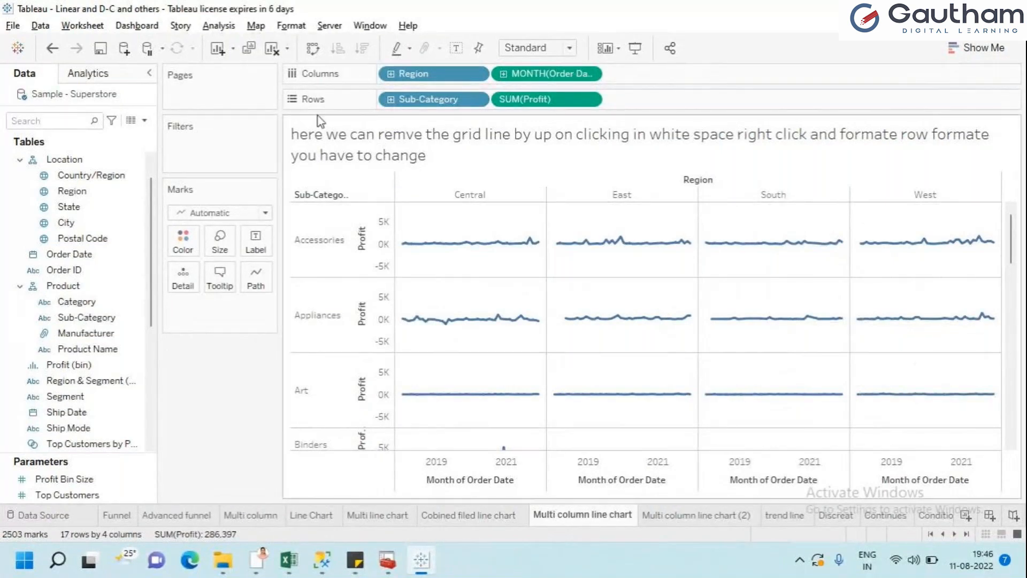
click(271, 53)
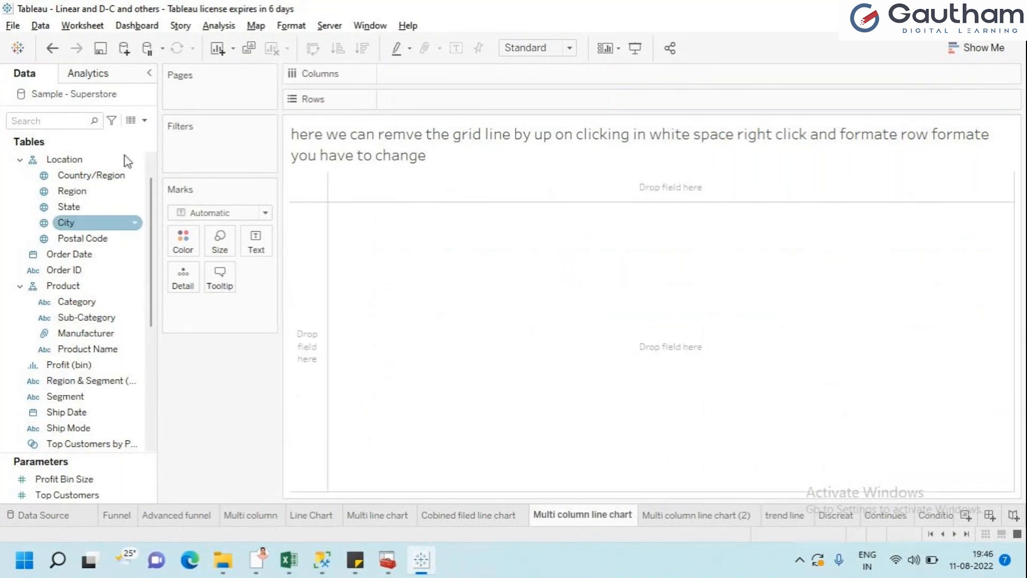
click(71, 191)
drag(71, 191, 398, 76)
Add the Sub-Category field to the rows of the Multi column line chart worksheet.
click(98, 382)
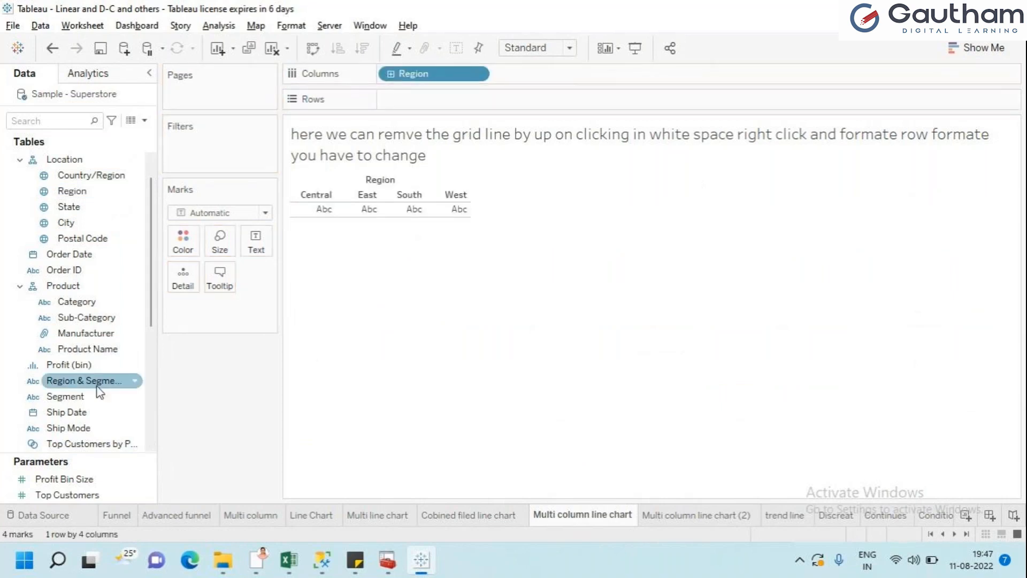
click(81, 223)
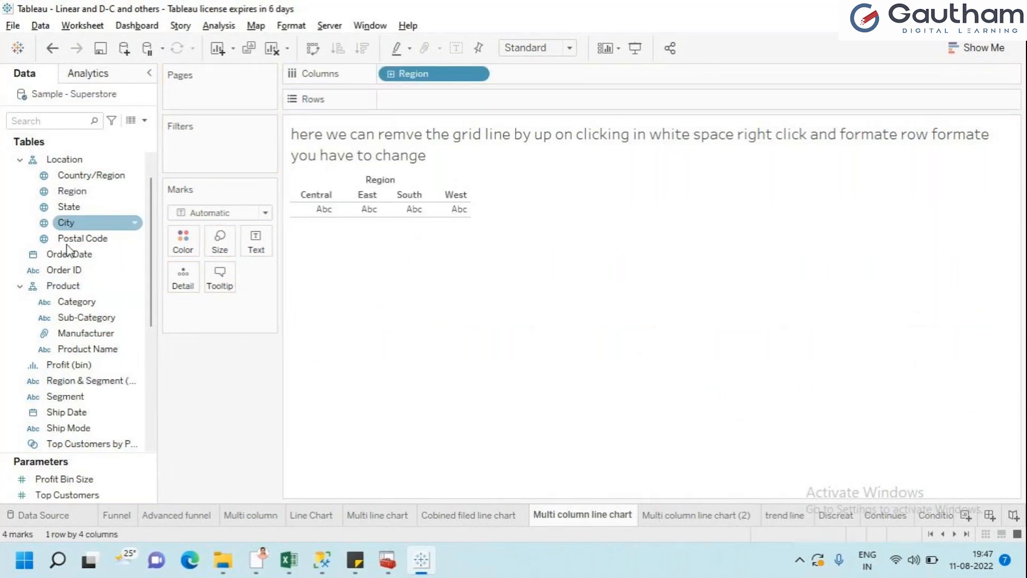
click(70, 351)
mouse_move(83, 318)
mouse_down()
mouse_move(473, 75)
mouse_move(444, 102)
mouse_up()
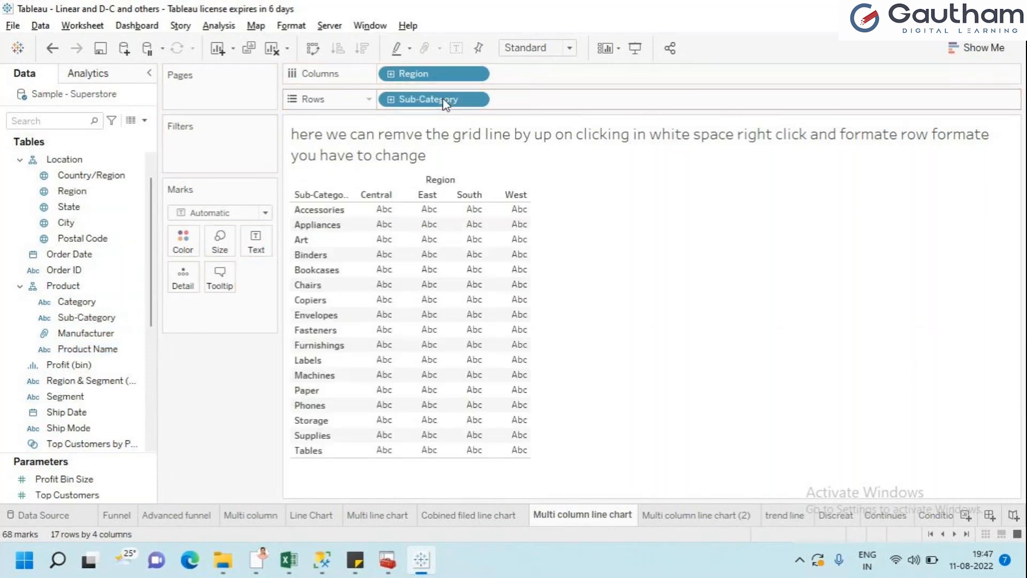
Add Order Date to the columns after Region and set it to the discrete Month level.
click(73, 178)
click(72, 255)
drag(72, 255, 544, 85)
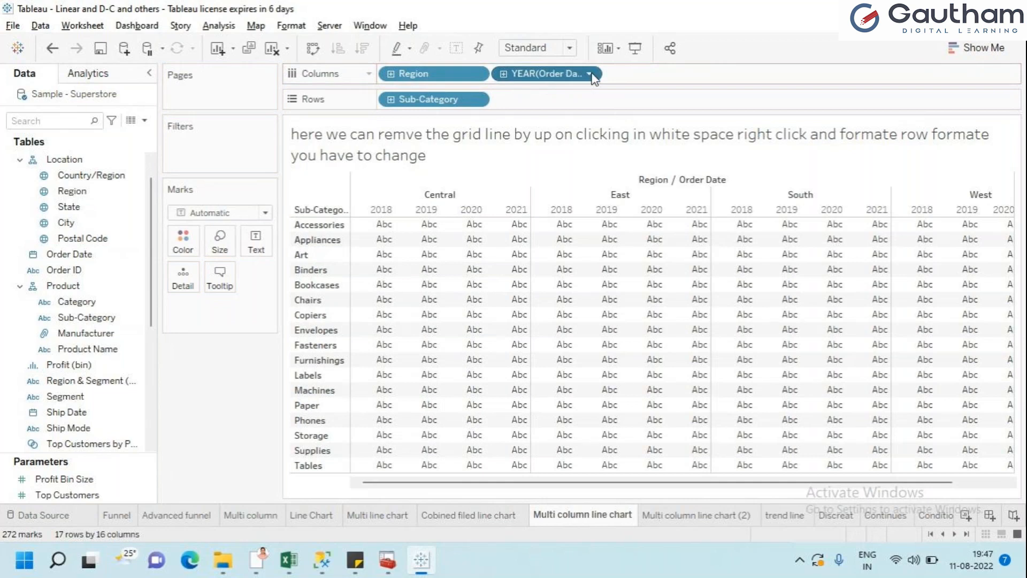
click(590, 75)
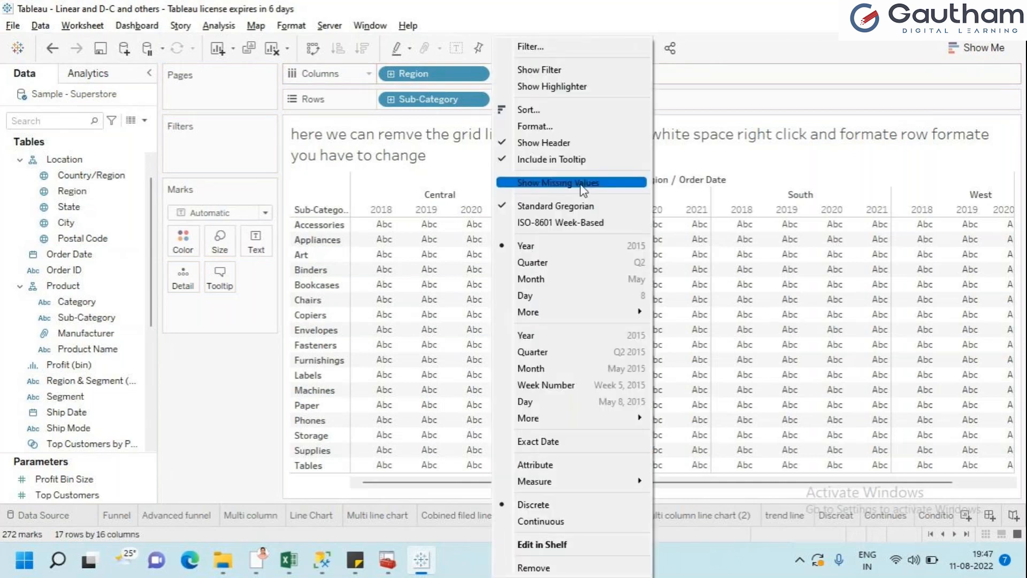
click(571, 282)
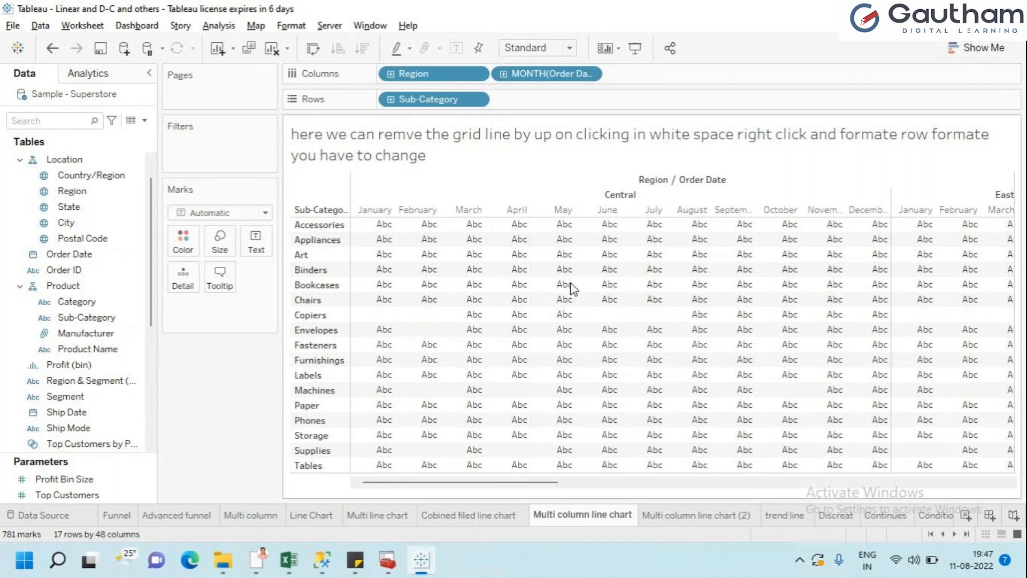
Add Order Date to the rows after Sub-Category and open its date level options.
click(78, 382)
click(80, 428)
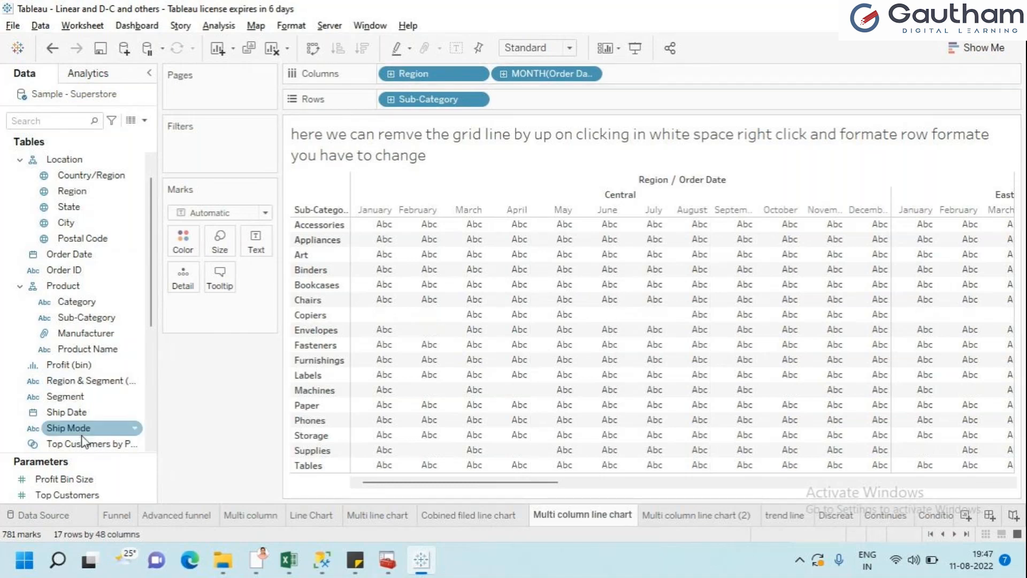
click(74, 366)
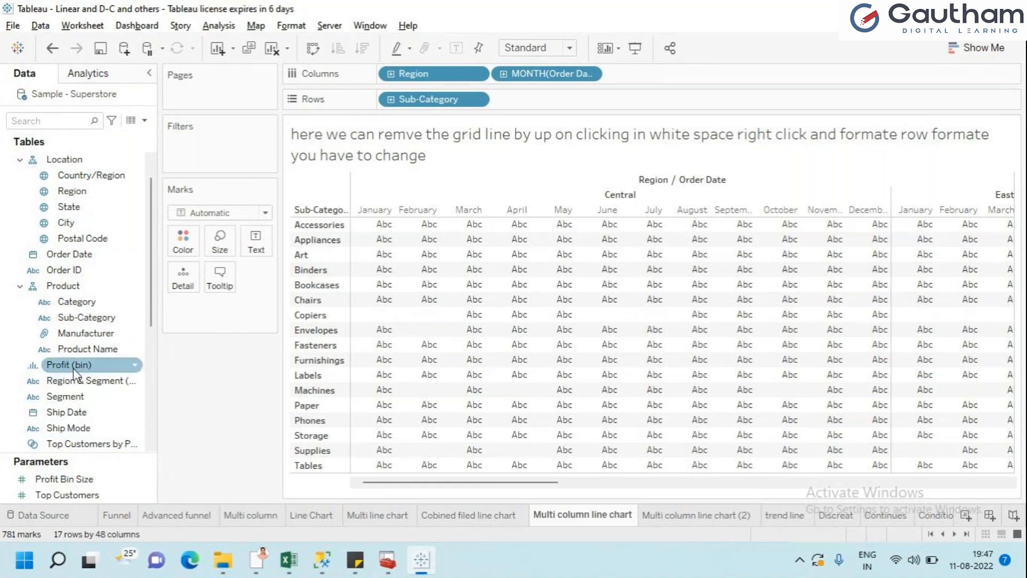
click(81, 255)
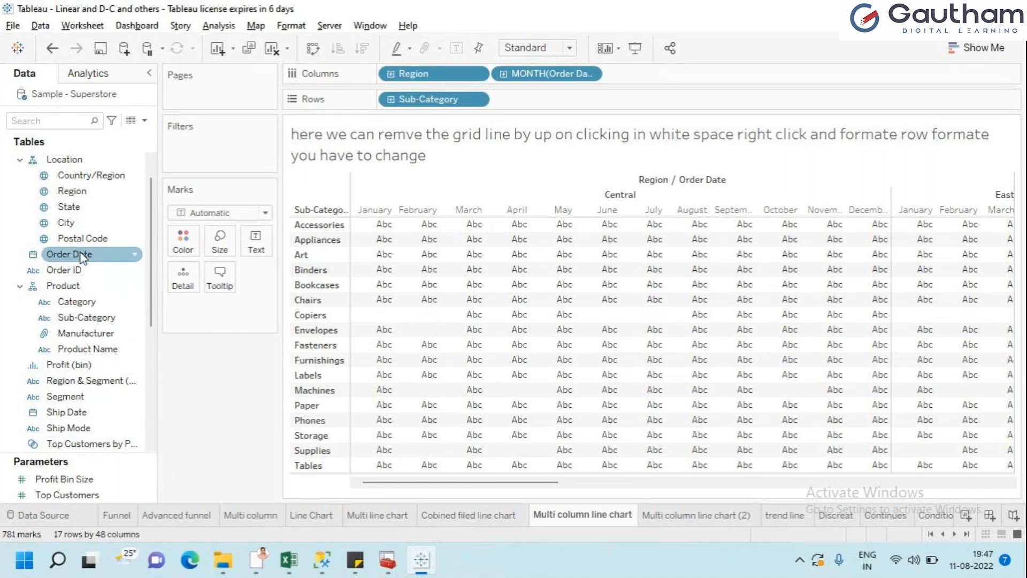
drag(82, 258, 539, 99)
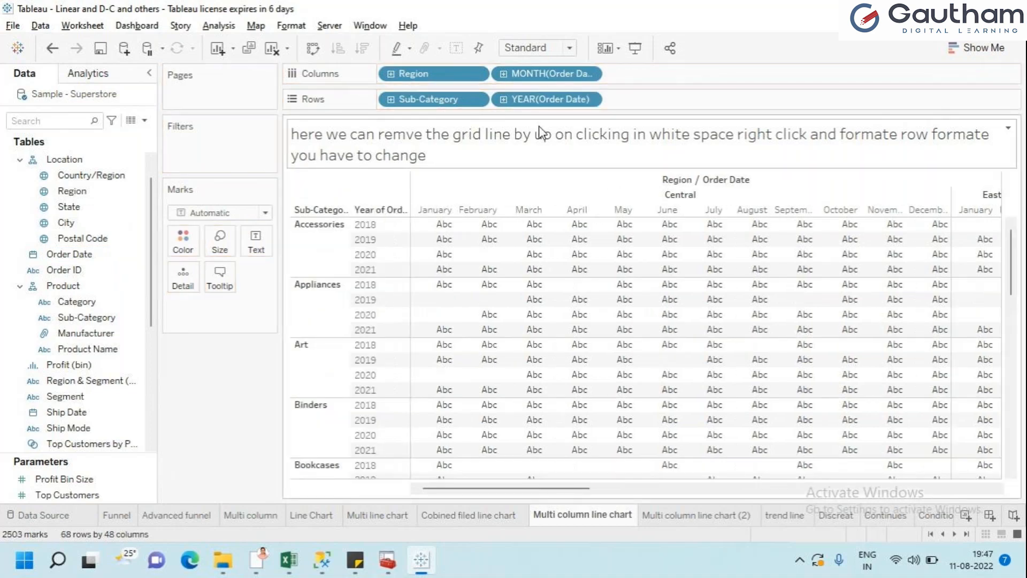
click(589, 100)
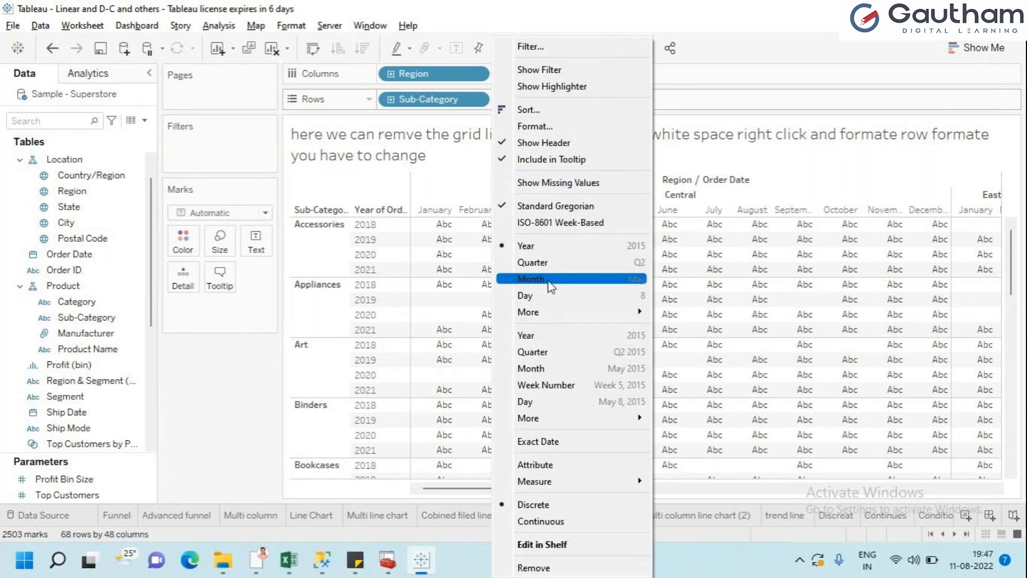
Show Order Date by discrete month on the columns, and try the day, month and quarter levels for Order Date on the rows.
click(551, 287)
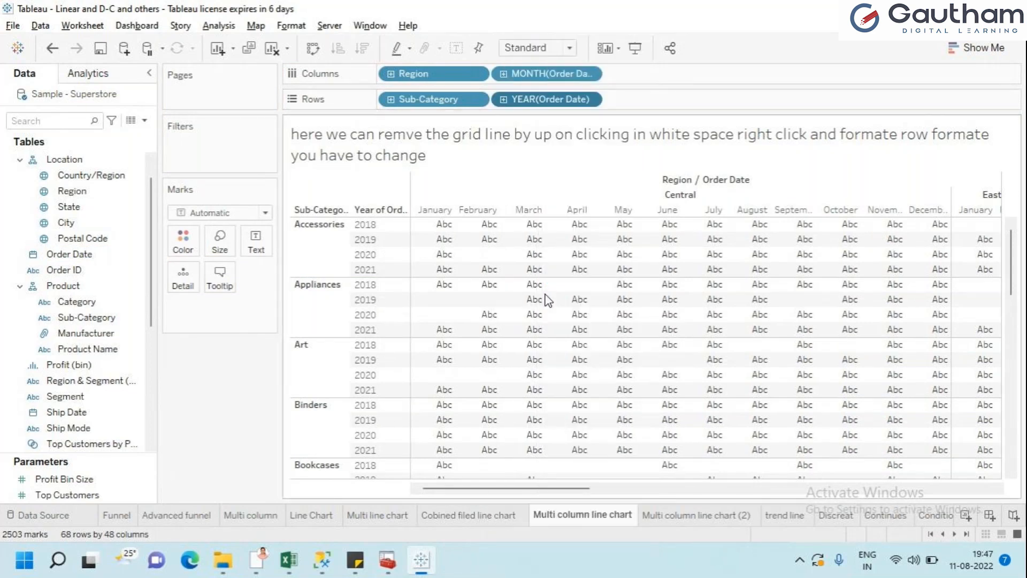
click(589, 101)
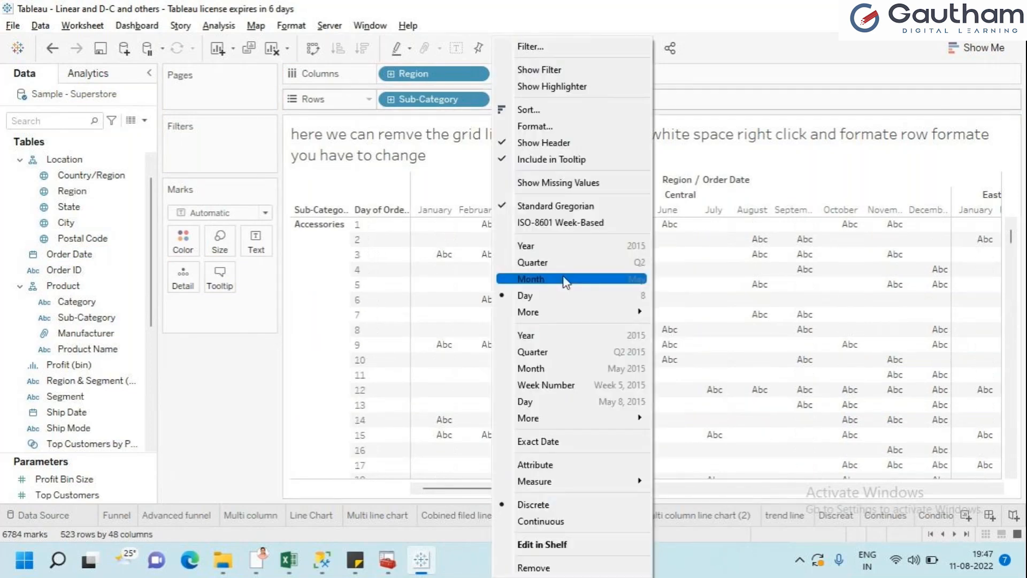
click(565, 280)
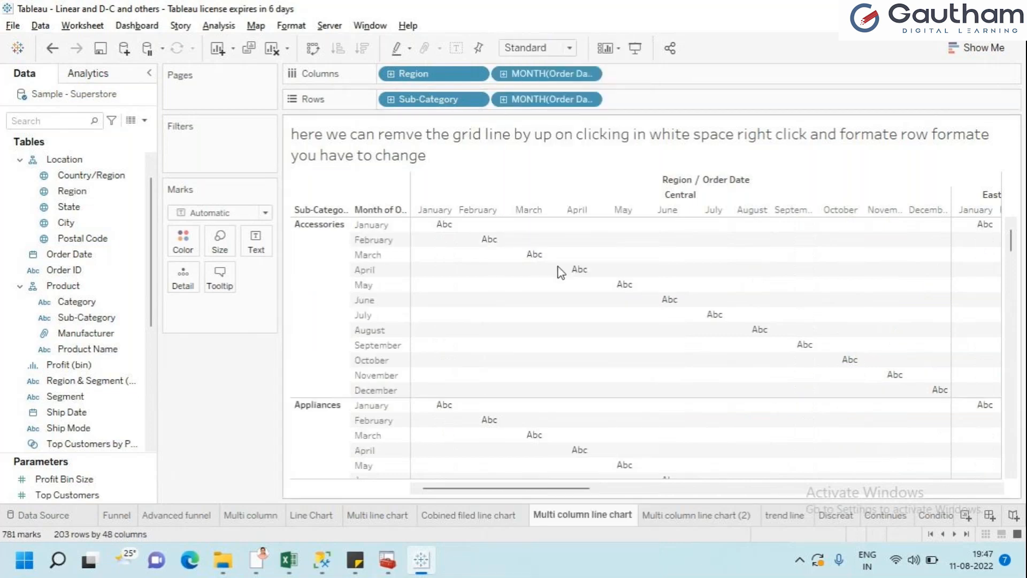
click(590, 101)
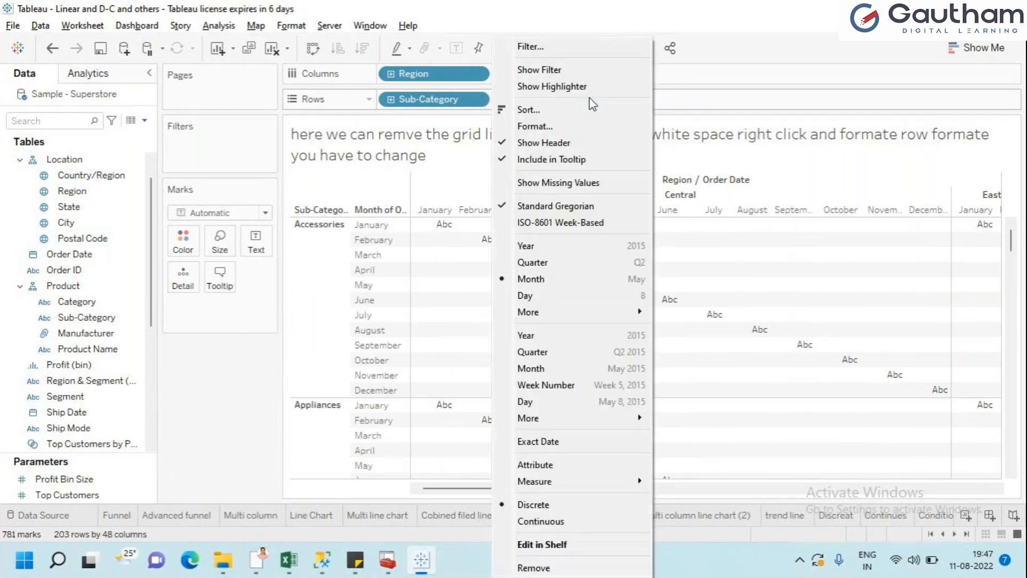
click(551, 262)
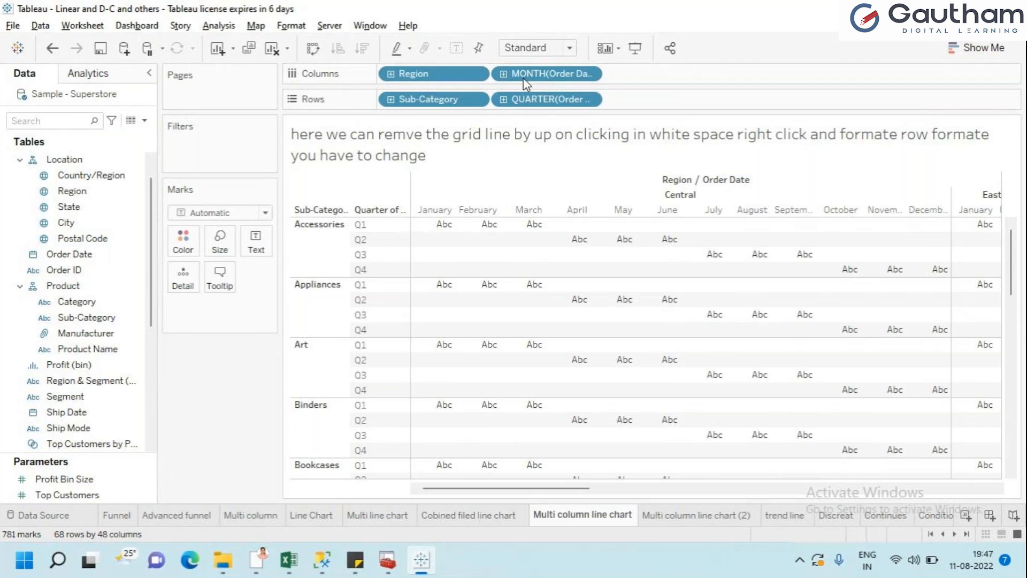
View the Discreat and Continues worksheets for comparison, and return to the Multi column line chart sheet.
click(836, 515)
click(876, 516)
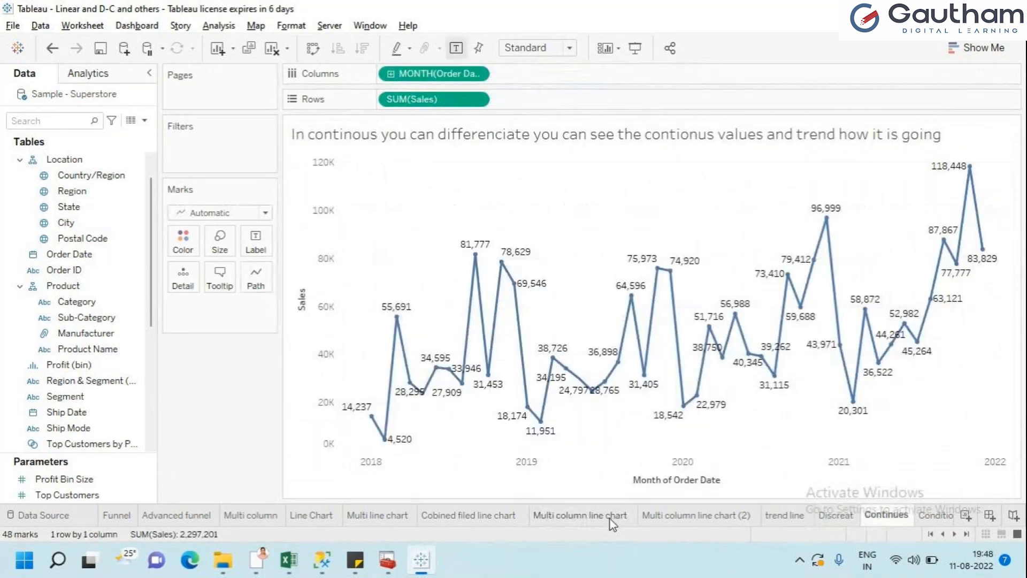
click(609, 515)
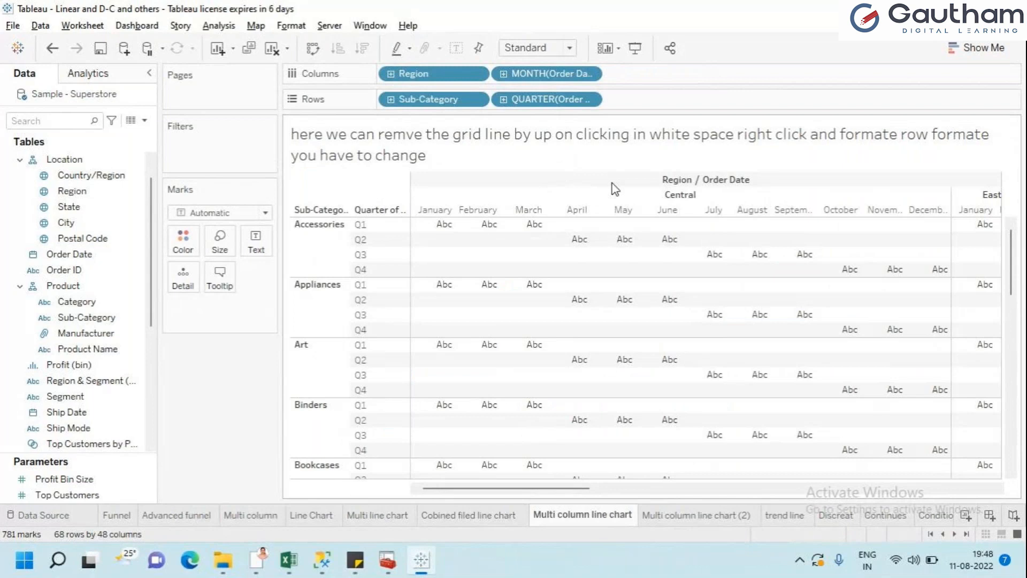
Undo the recent shelf changes and the sheet clearing, back to the Profit line chart by Region and Sub-Category.
key(ctrl+z)
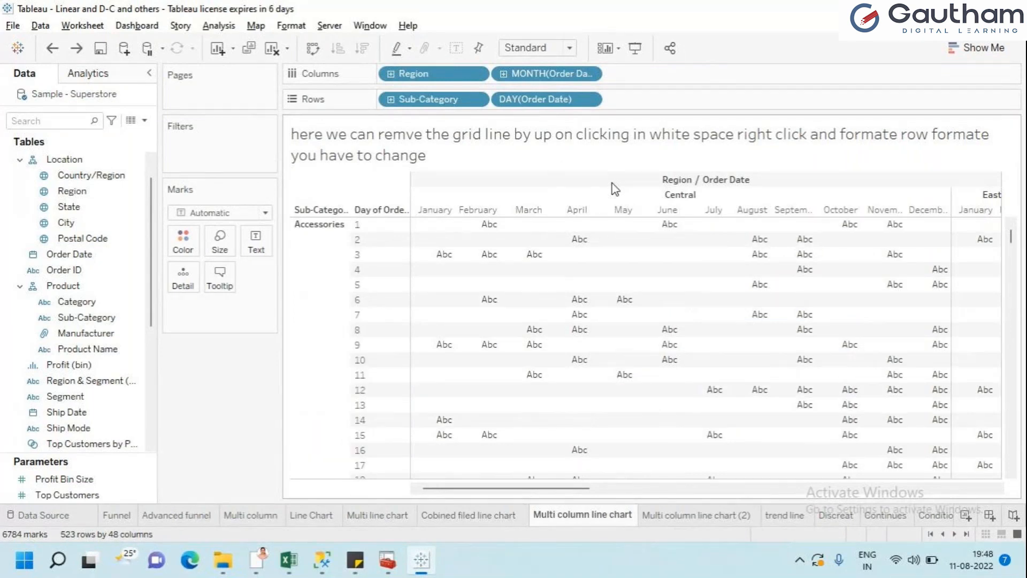
key(ctrl+z)
key(ctrl+z)
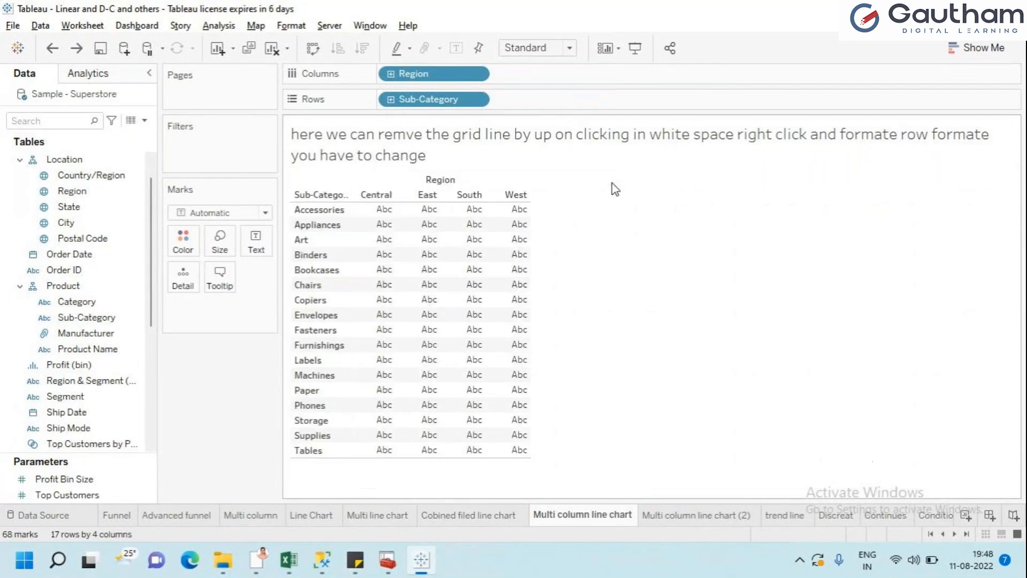
key(ctrl+z)
key(ctrl+z)
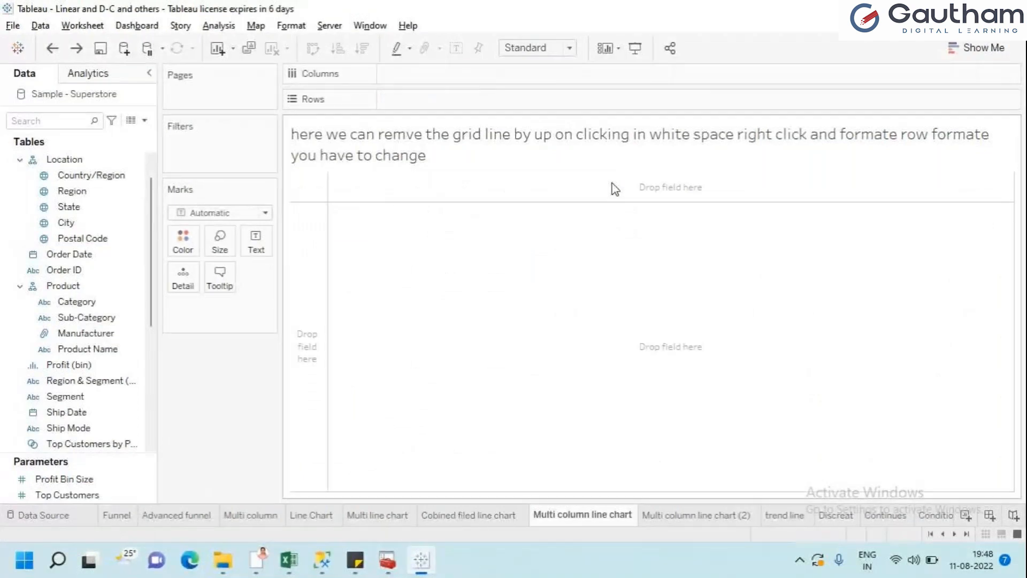
key(ctrl+z)
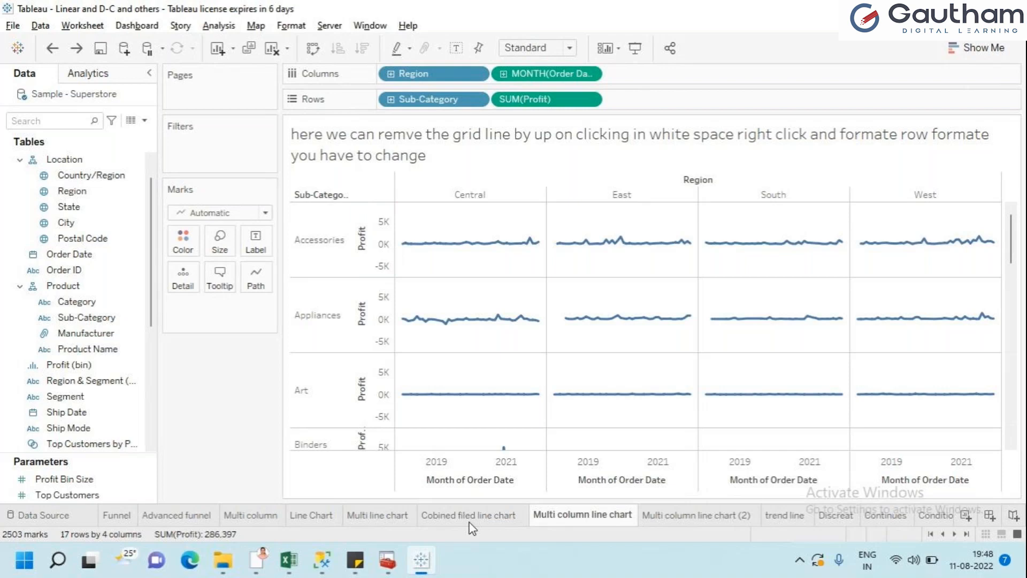
View the Line Chart sheet, and examine the date-level options of the Order Date column field on the Multi column line chart sheet.
click(311, 515)
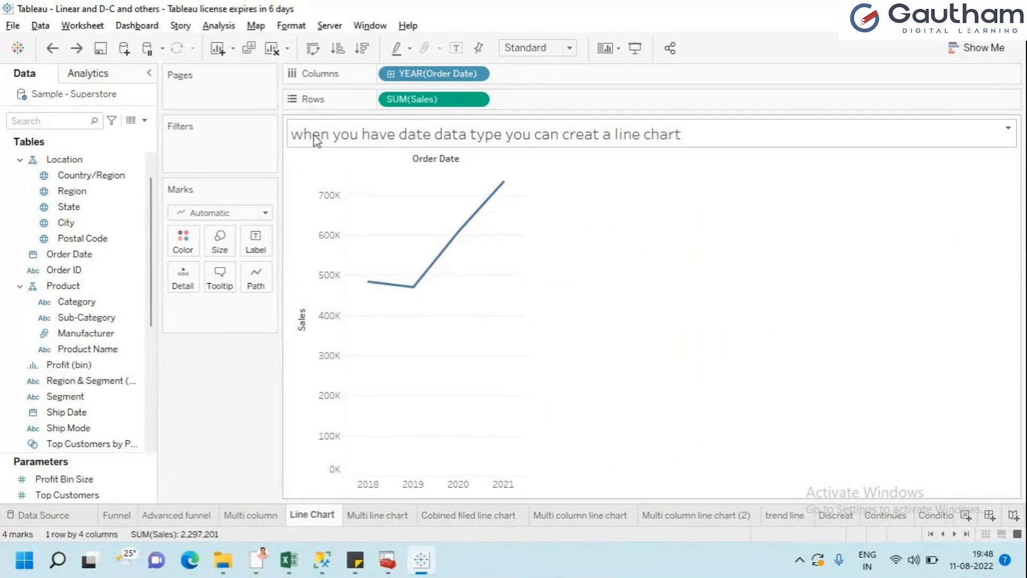
click(583, 515)
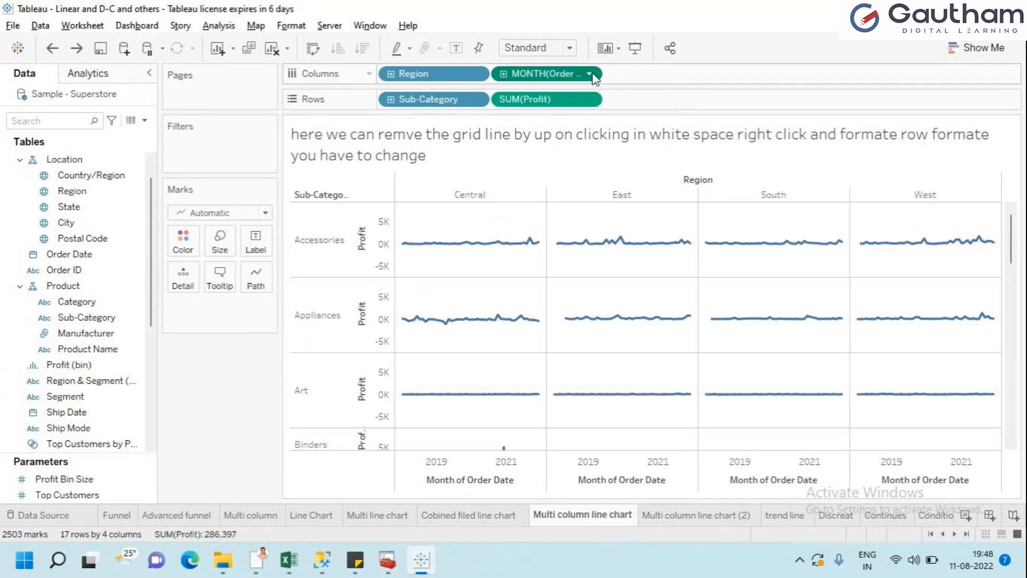
click(591, 75)
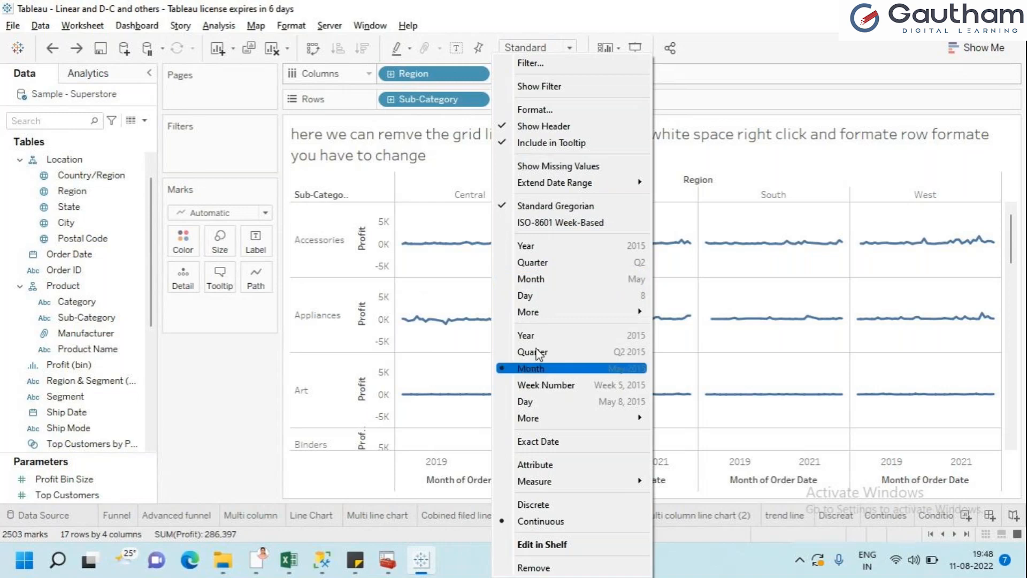
key(Up)
key(Up)
key(Down)
key(Down)
key(Down)
key(Down)
key(Up)
key(Up)
key(Up)
key(Up)
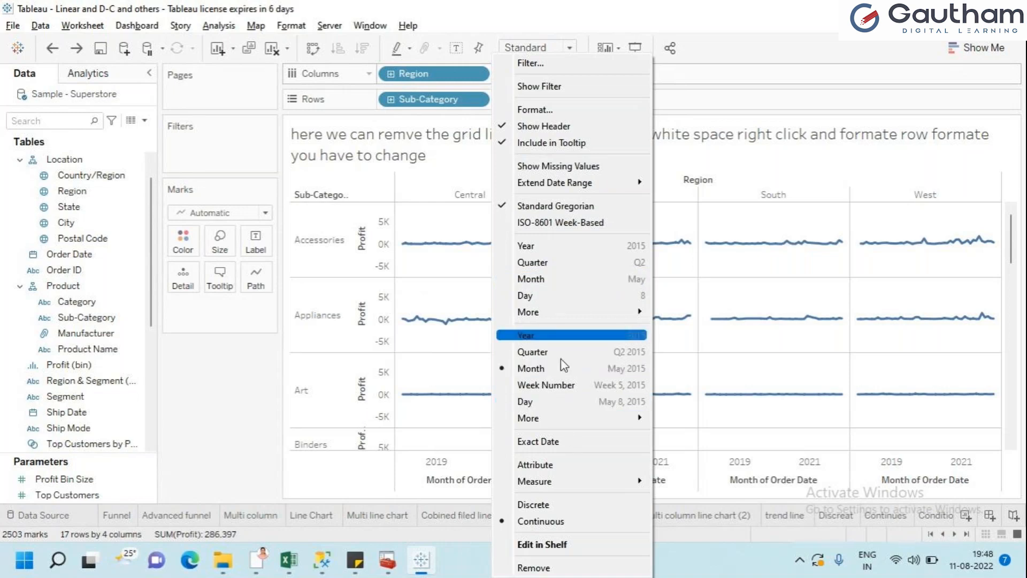
key(Up)
key(Up)
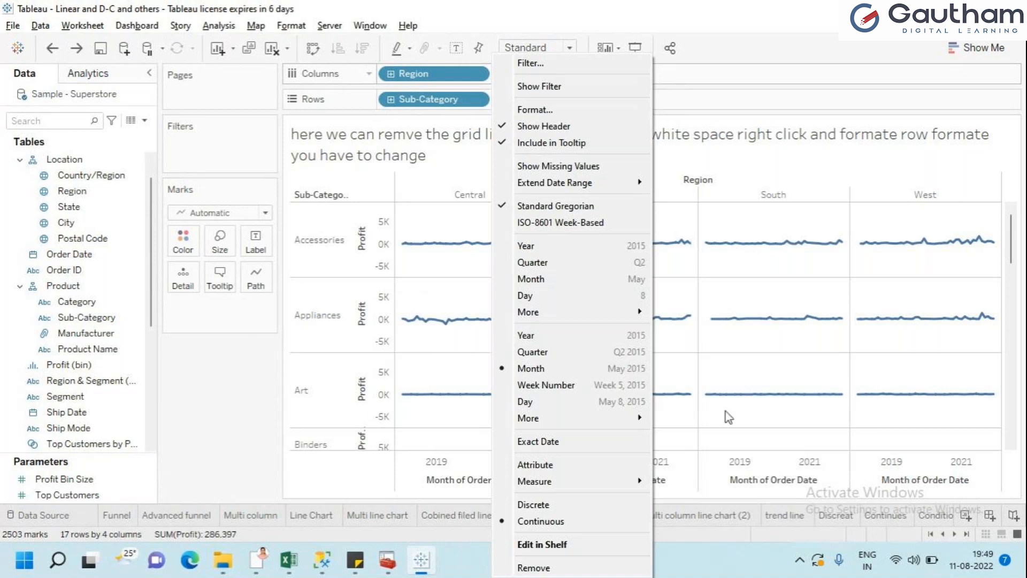
click(705, 551)
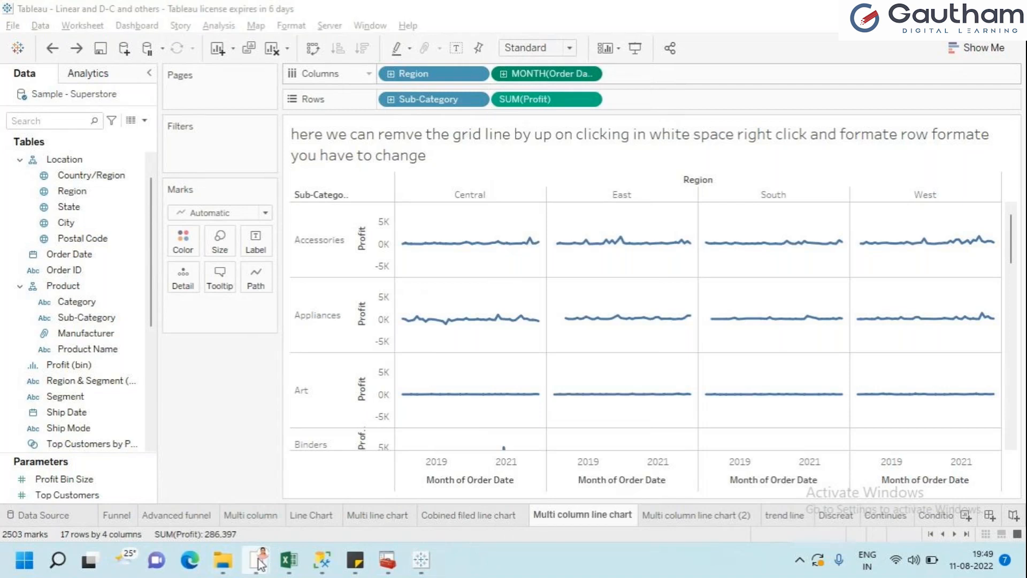
Switch to the GoTo meeting, mute and unmute the microphone twice, and return to Tableau.
mouse_move(257, 559)
click(224, 498)
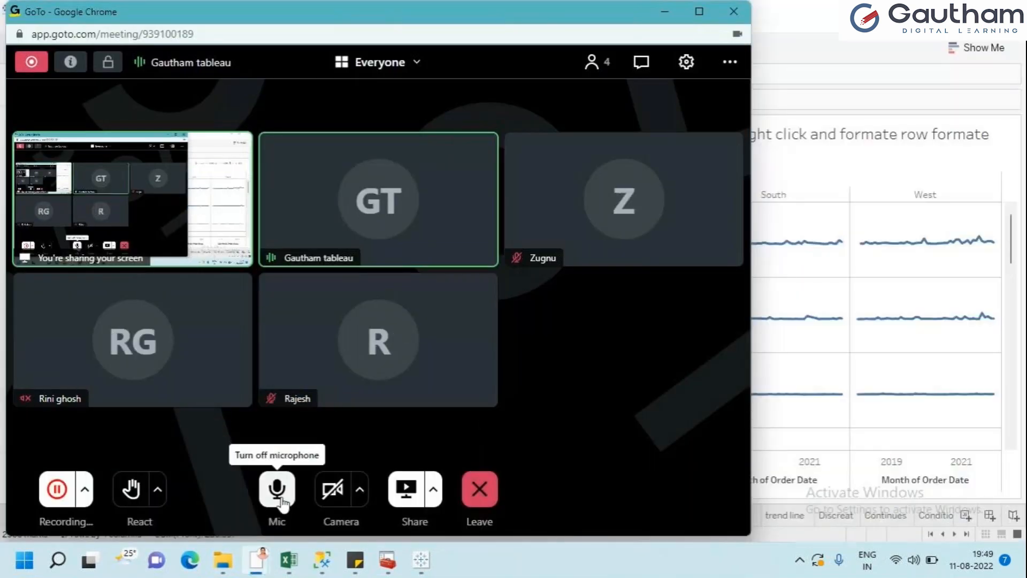
click(282, 502)
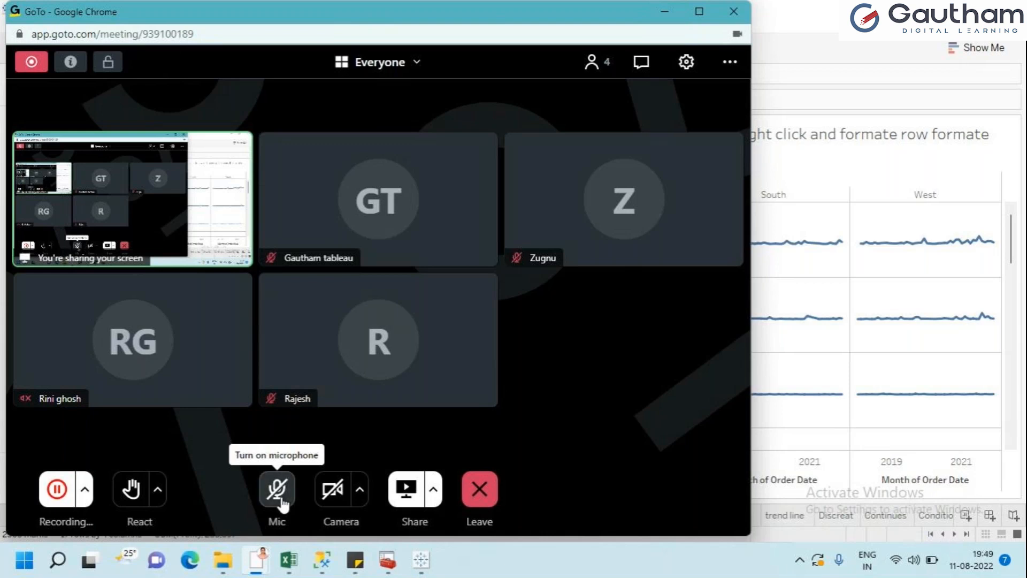
click(278, 489)
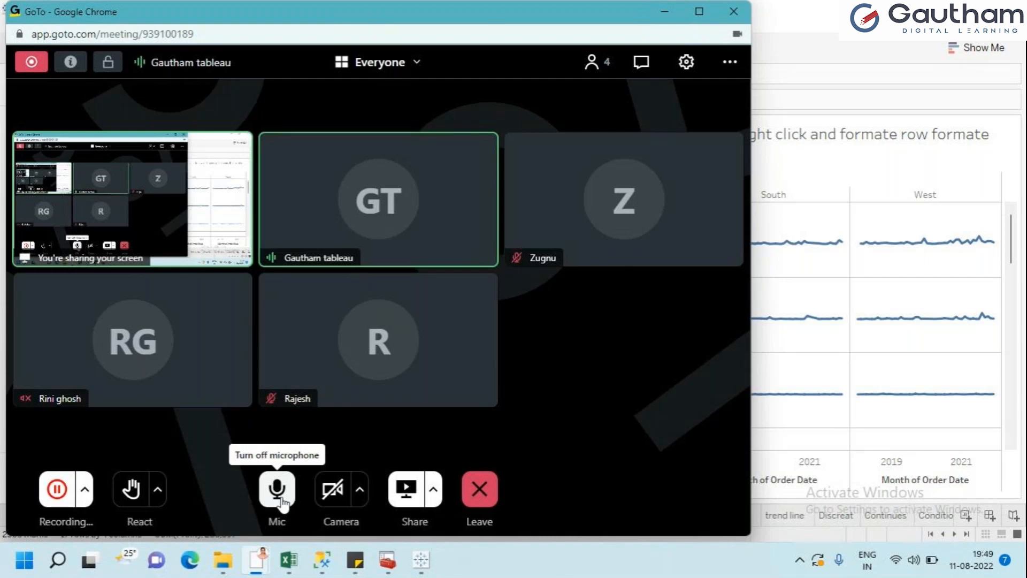
click(277, 489)
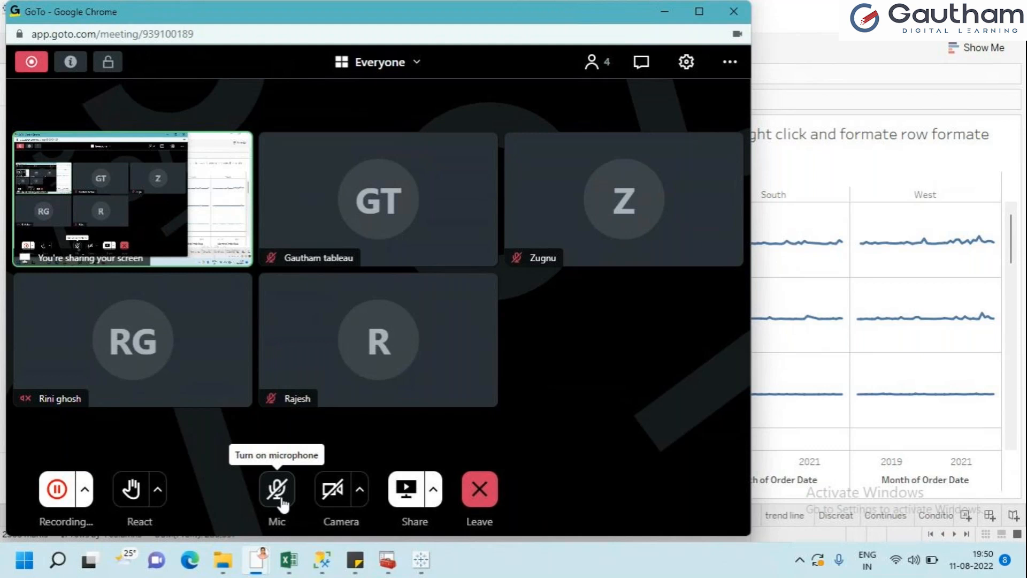
click(282, 500)
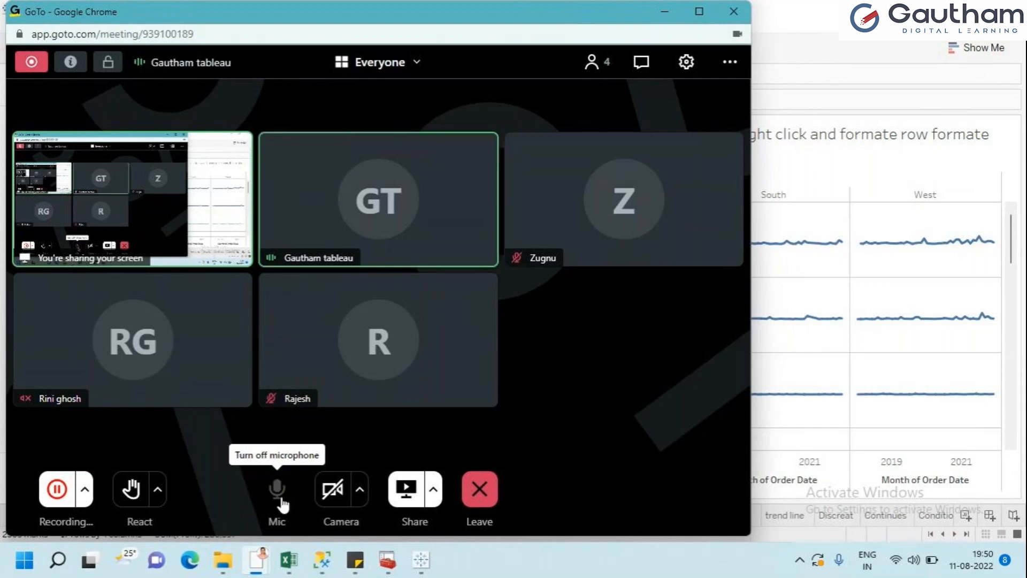
click(553, 561)
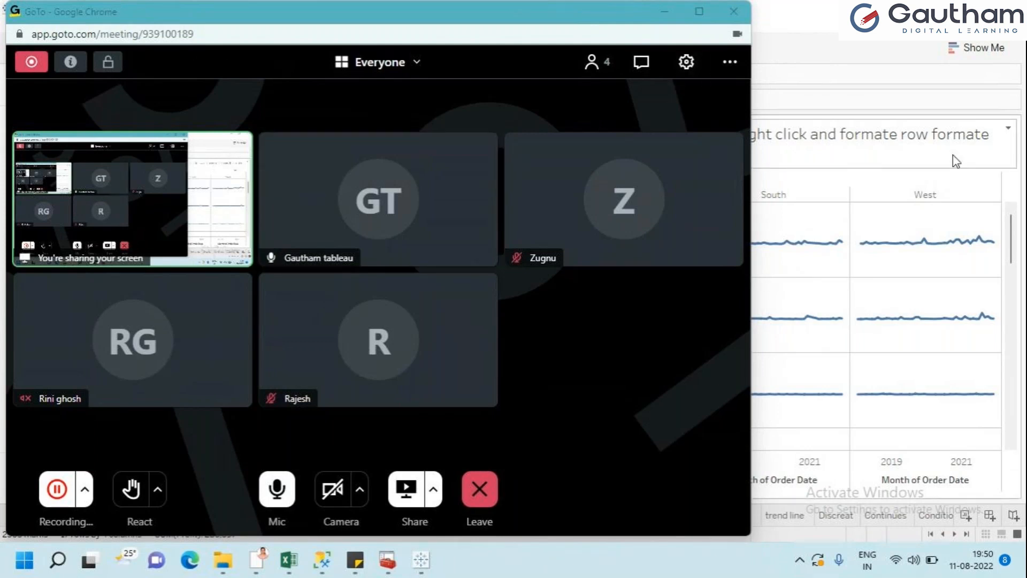
click(675, 15)
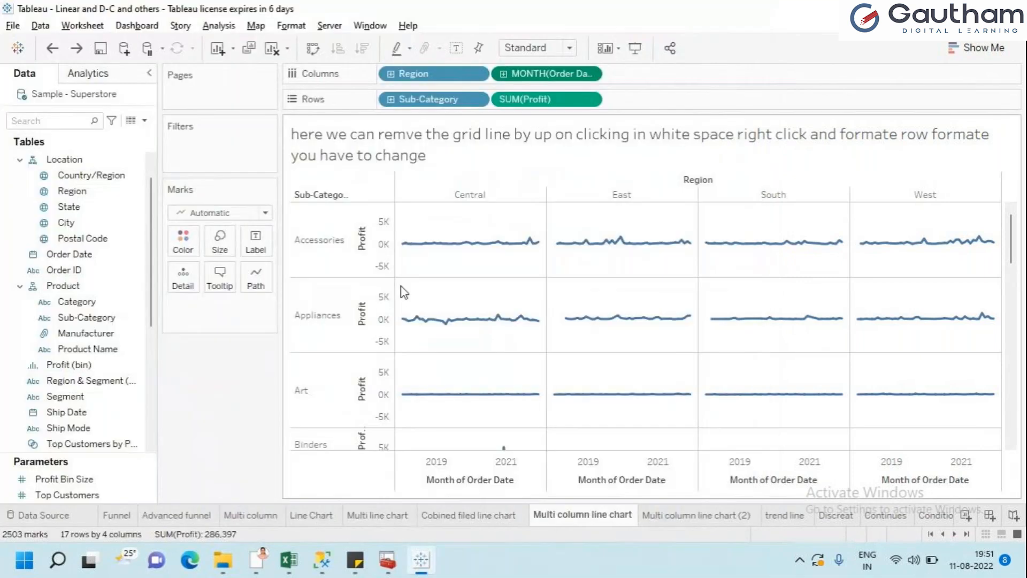
Clear the Multi column line chart sheet, and place Region on the columns and Sub-Category on the rows.
mouse_move(389, 564)
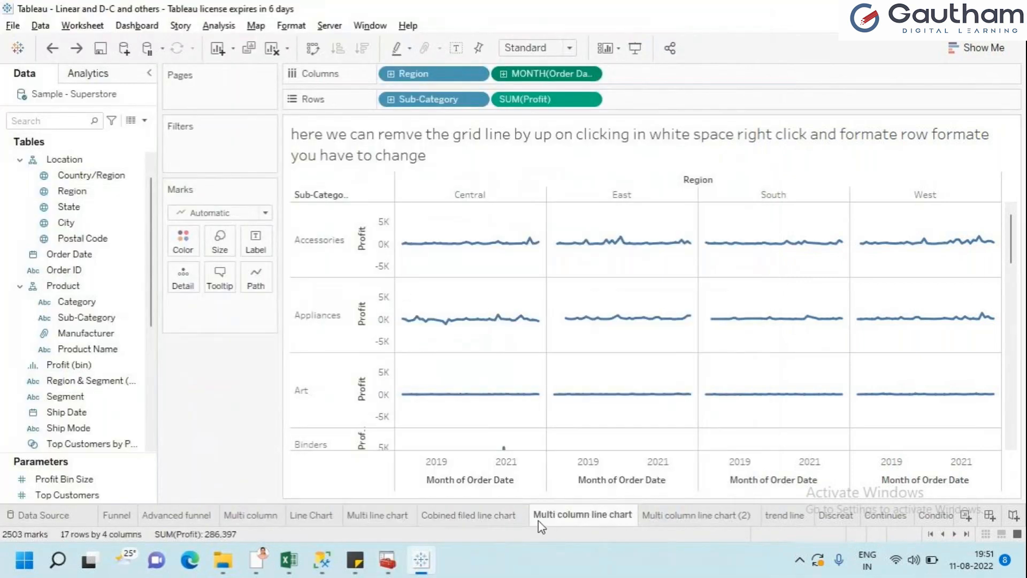
mouse_move(580, 526)
click(272, 50)
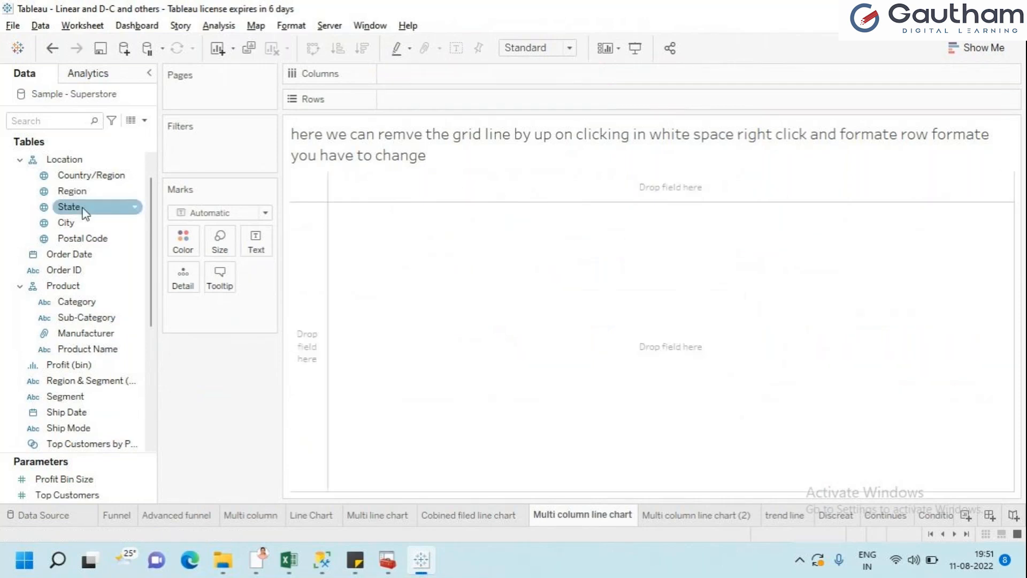
drag(75, 192, 407, 86)
drag(86, 317, 419, 105)
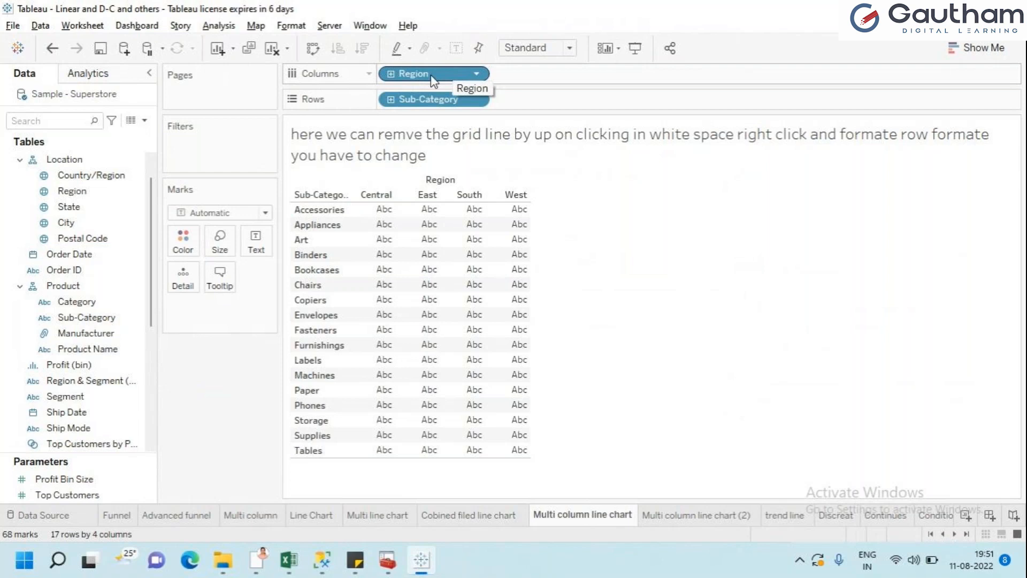
Add Order Date to the columns after Region and to the rows after Sub-Category.
click(112, 194)
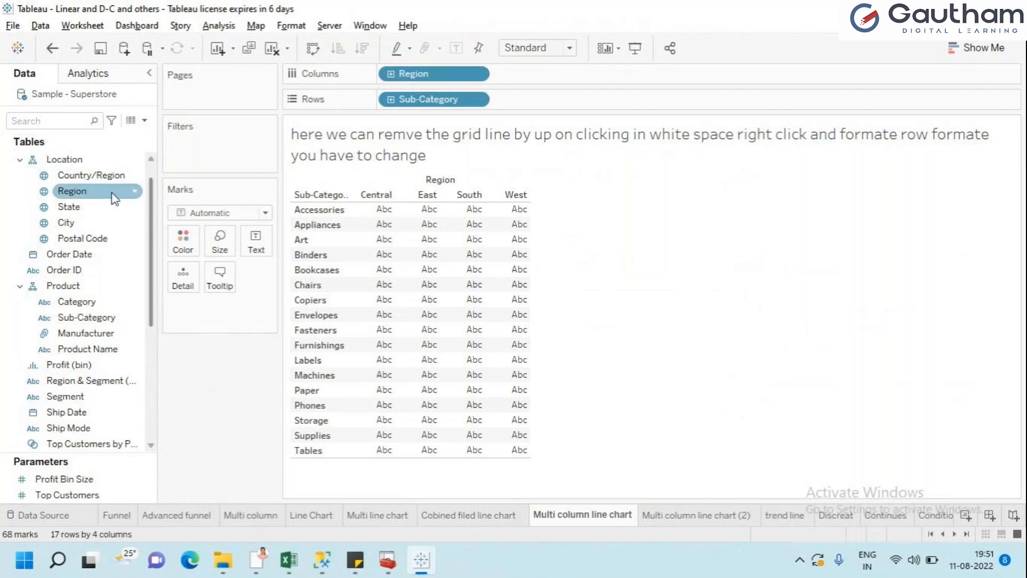
click(92, 180)
mouse_move(92, 181)
mouse_down()
mouse_move(542, 47)
mouse_move(551, 80)
mouse_up()
drag(69, 253, 522, 102)
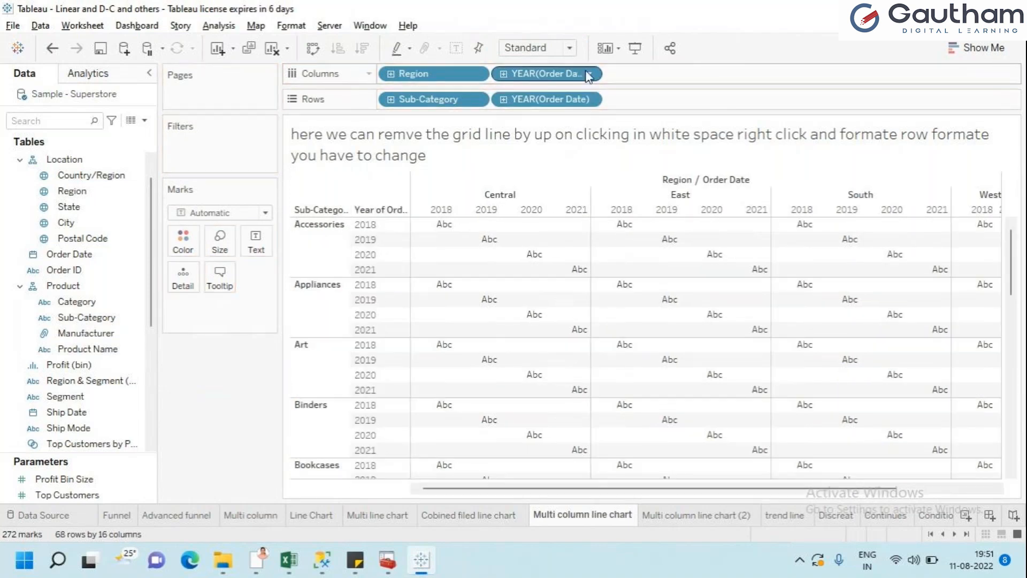
Set Order Date on both the columns and the rows to the continuous Month level (May 2015 format).
click(504, 73)
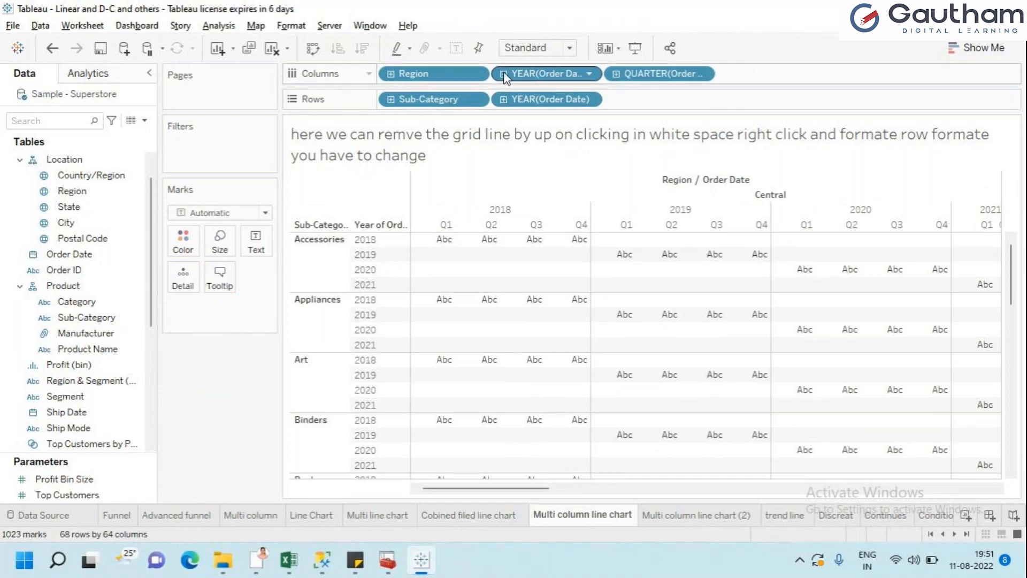
click(504, 74)
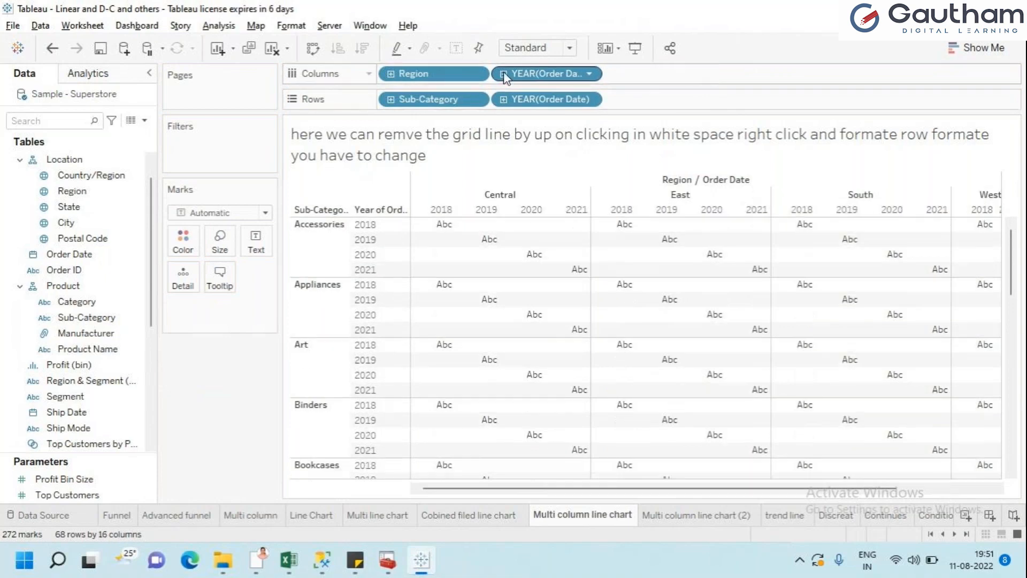
click(590, 74)
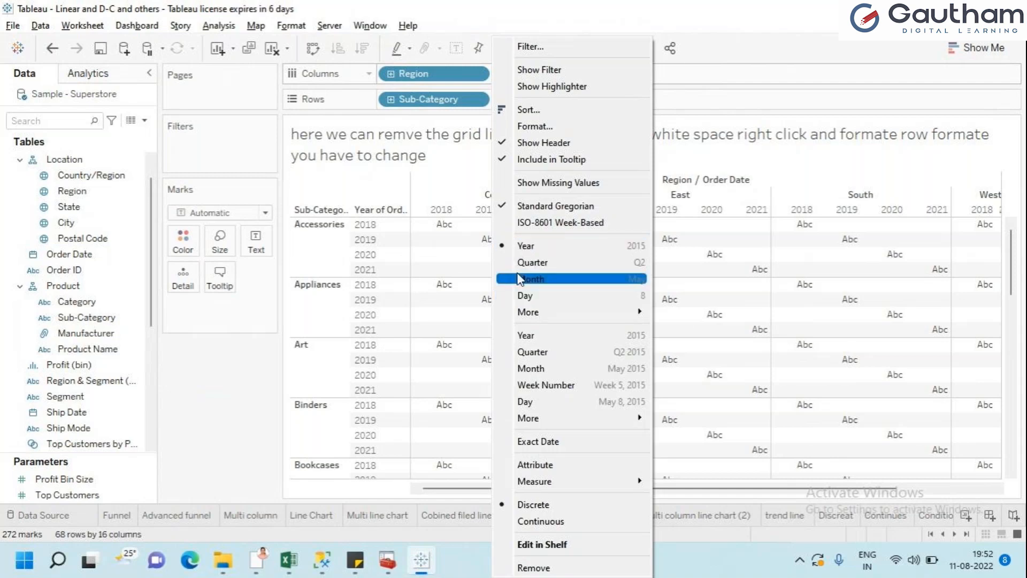
click(522, 368)
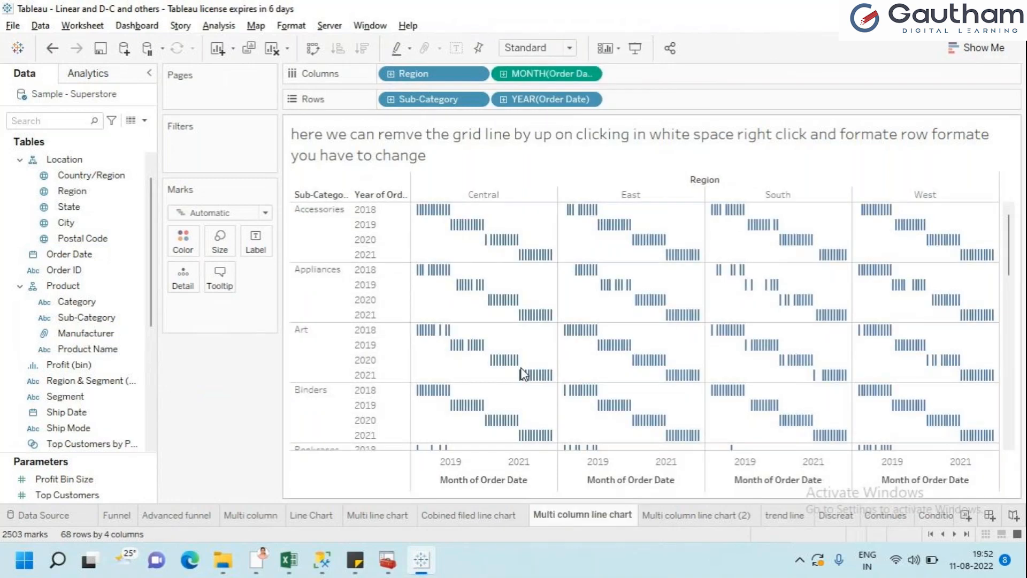
click(588, 100)
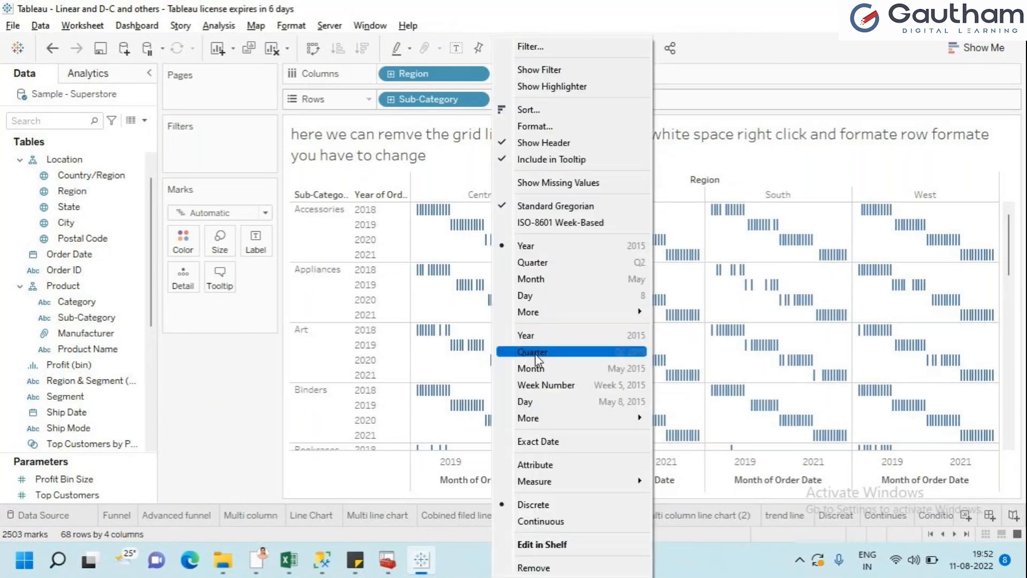
click(533, 368)
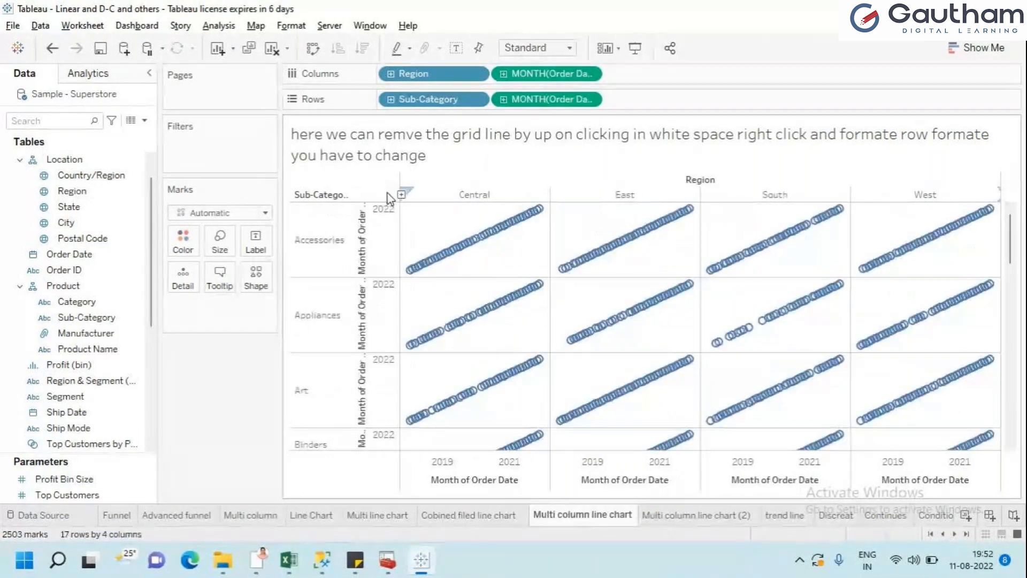
Set the mark type to Line and change Order Date on the rows to the continuous Year level (2015 format).
click(266, 213)
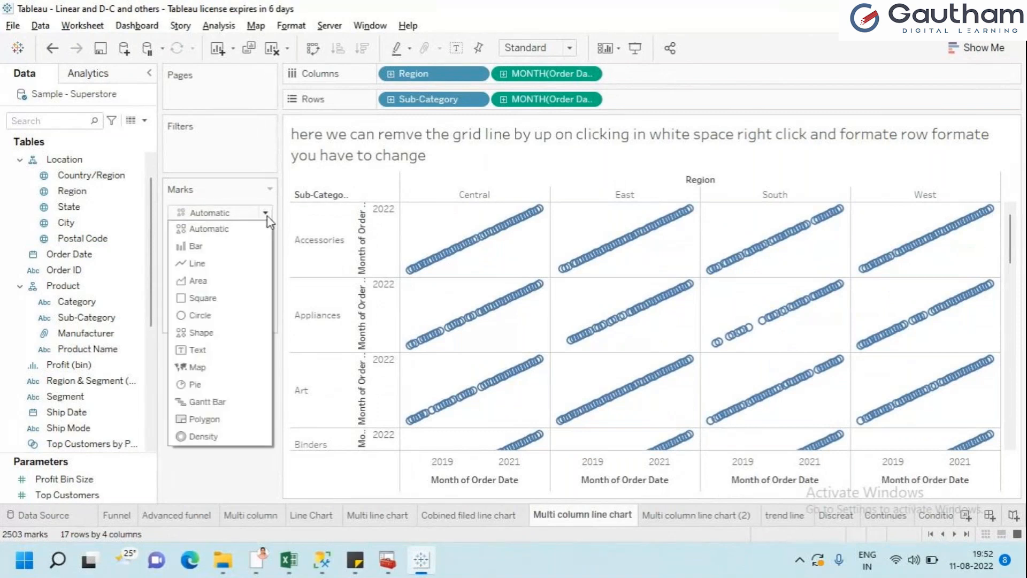
click(197, 264)
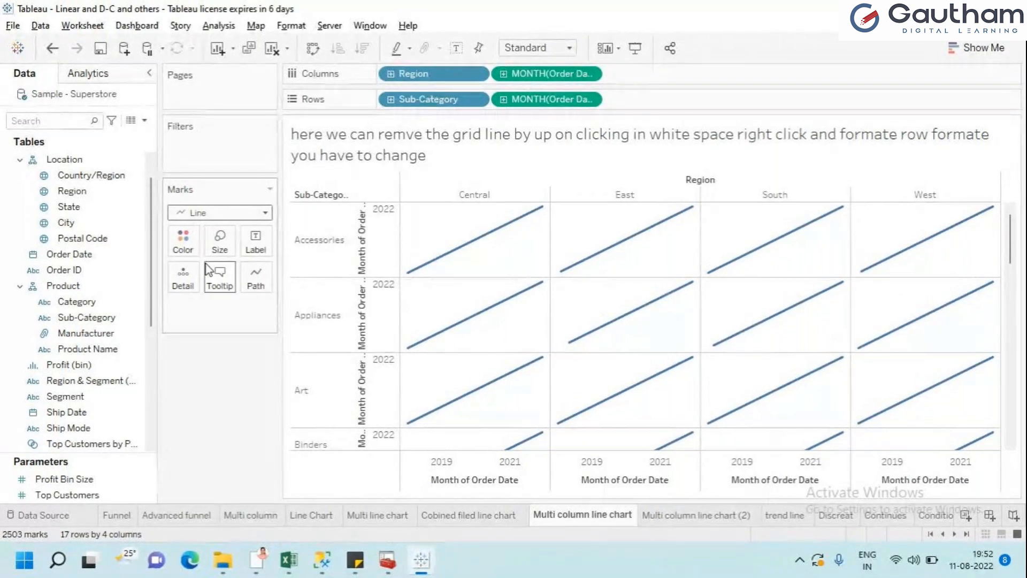
click(591, 100)
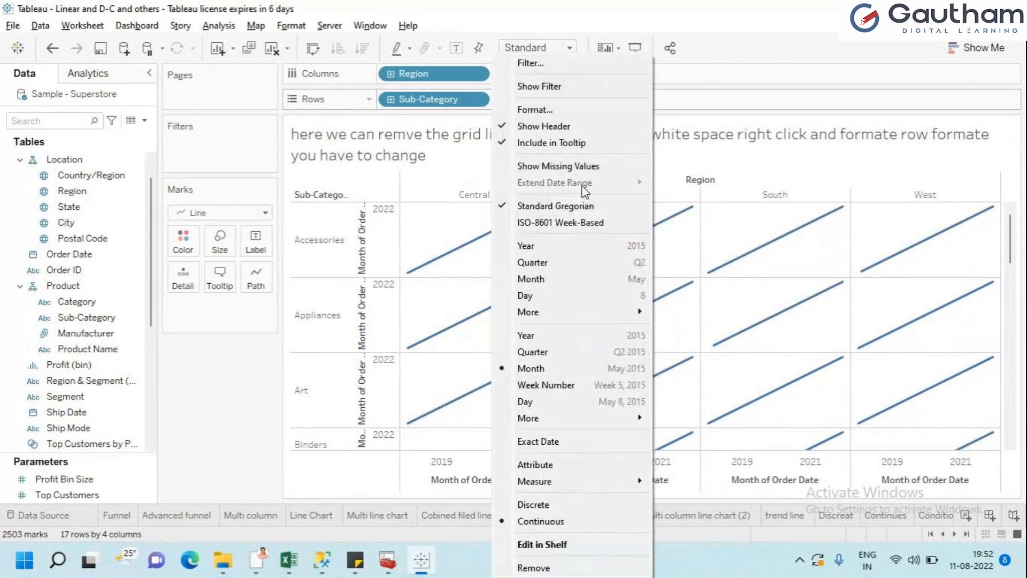
click(554, 337)
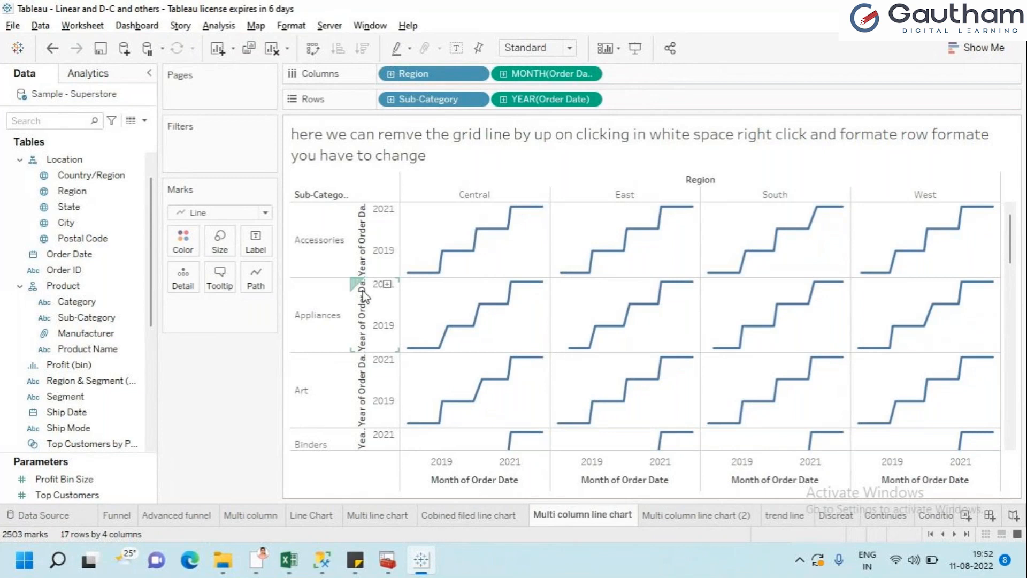
Step Order Date on the rows through the continuous Quarter, Month, Week Number and Day levels to compare the lines.
mouse_move(419, 279)
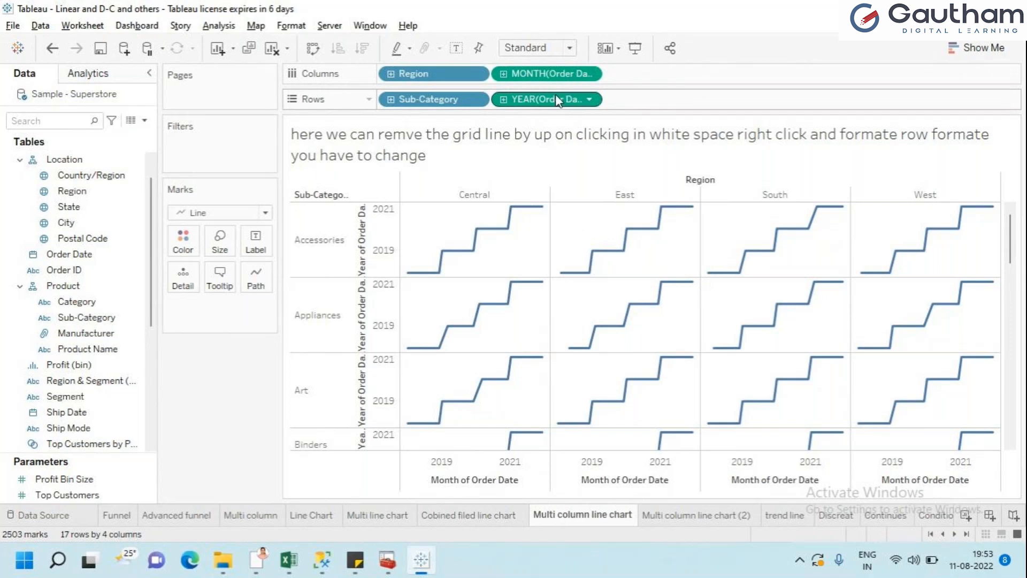
click(589, 100)
click(555, 352)
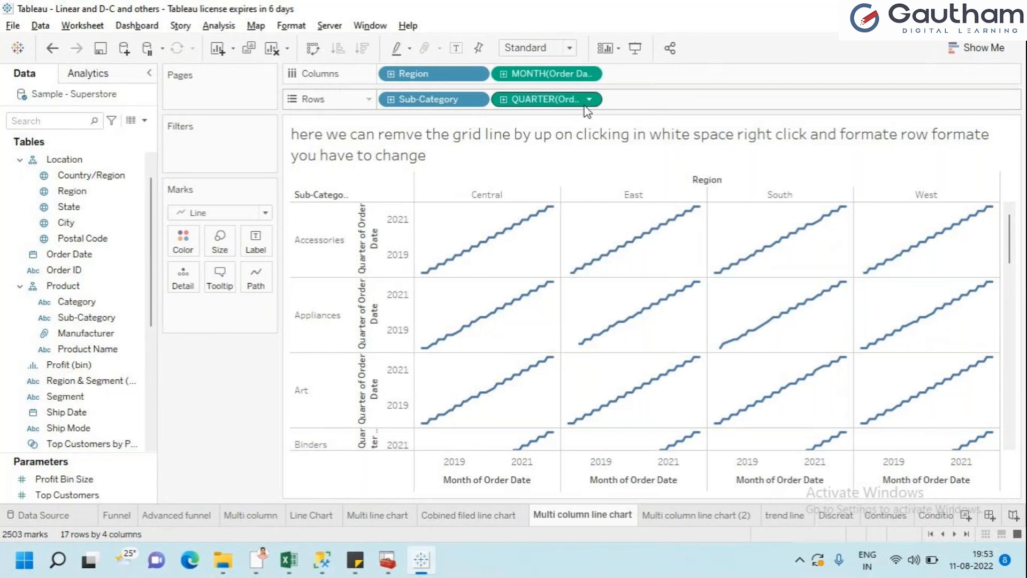
click(588, 100)
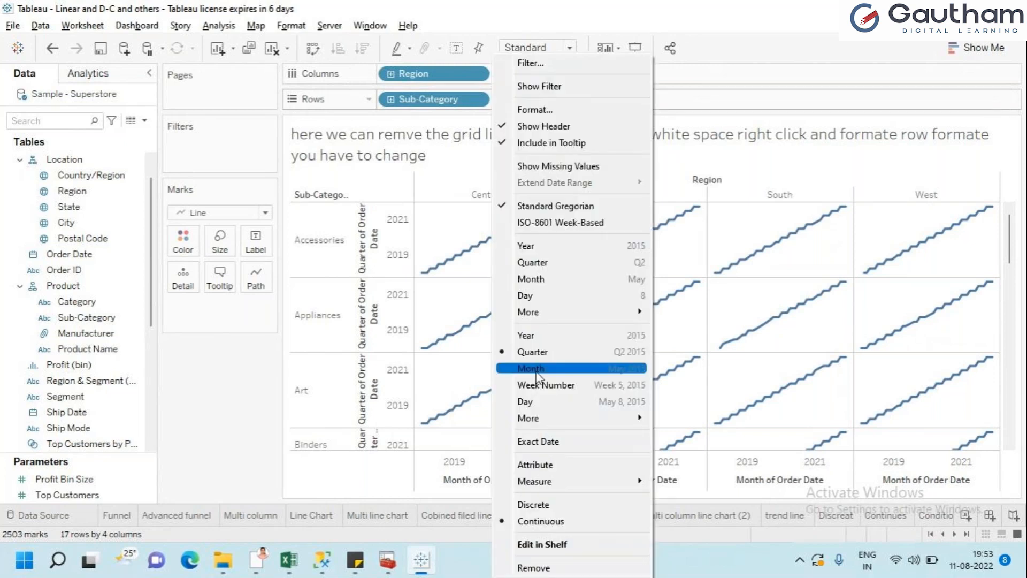
click(554, 367)
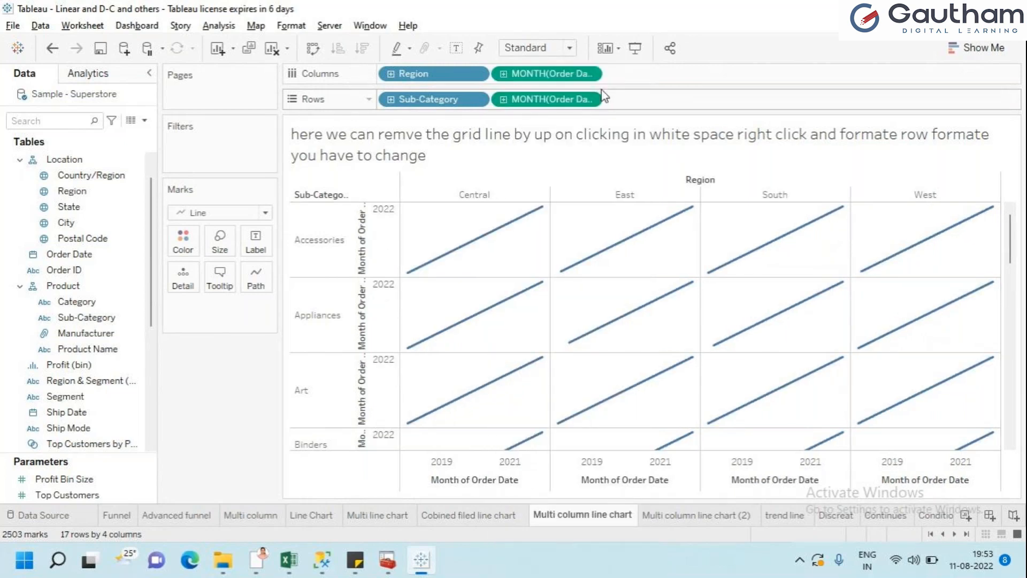
click(589, 99)
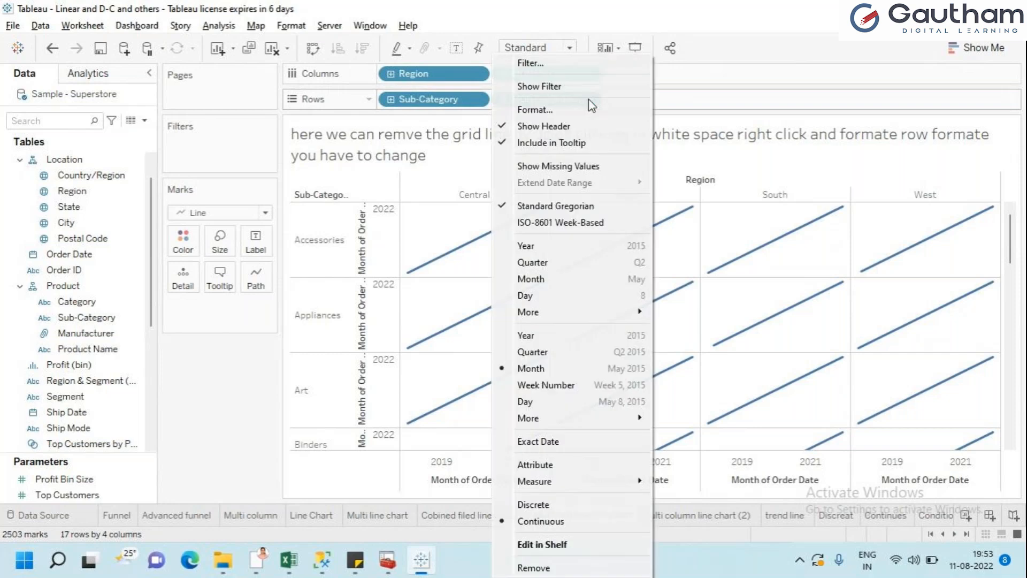
click(562, 388)
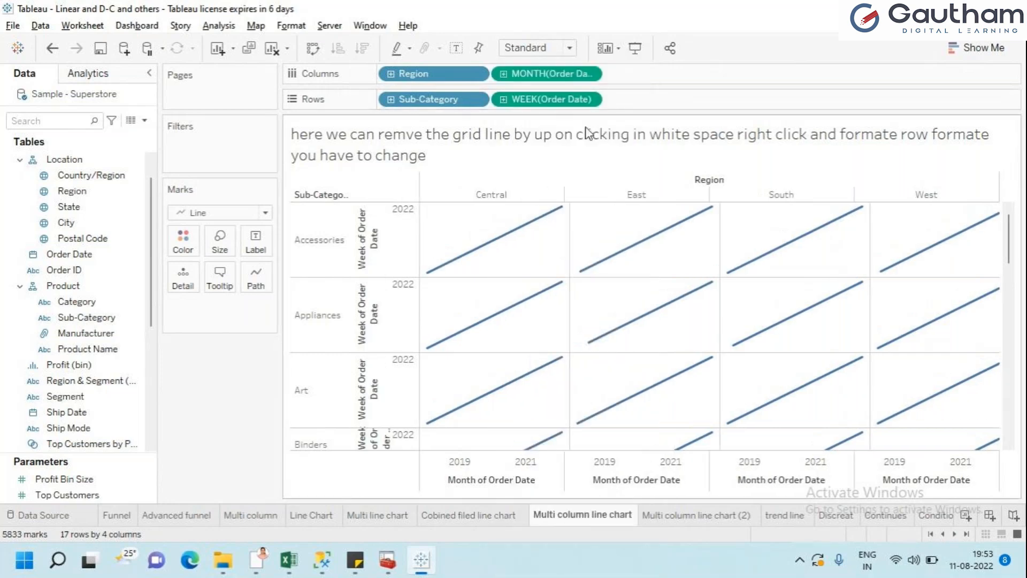
click(589, 100)
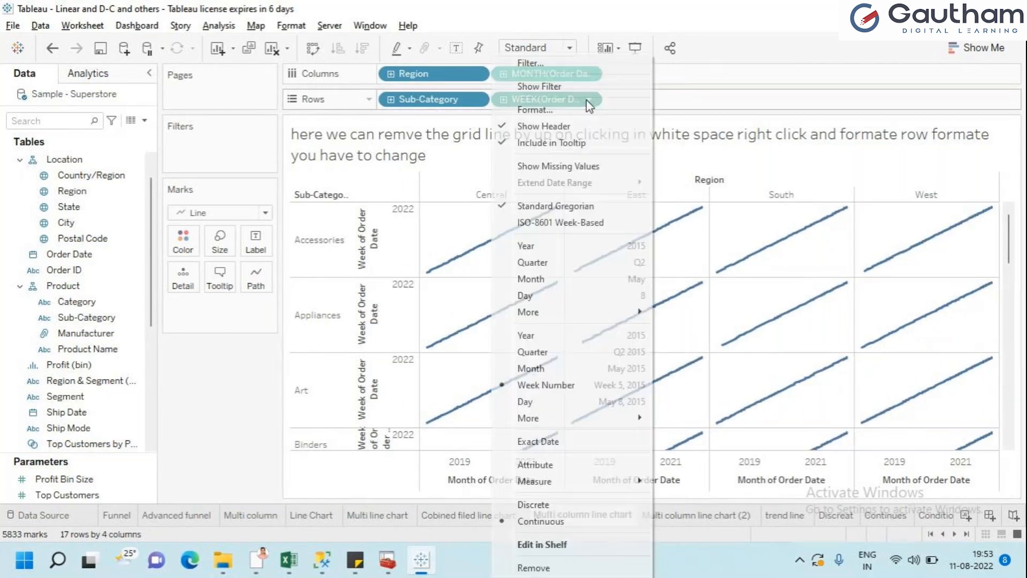
key(Escape)
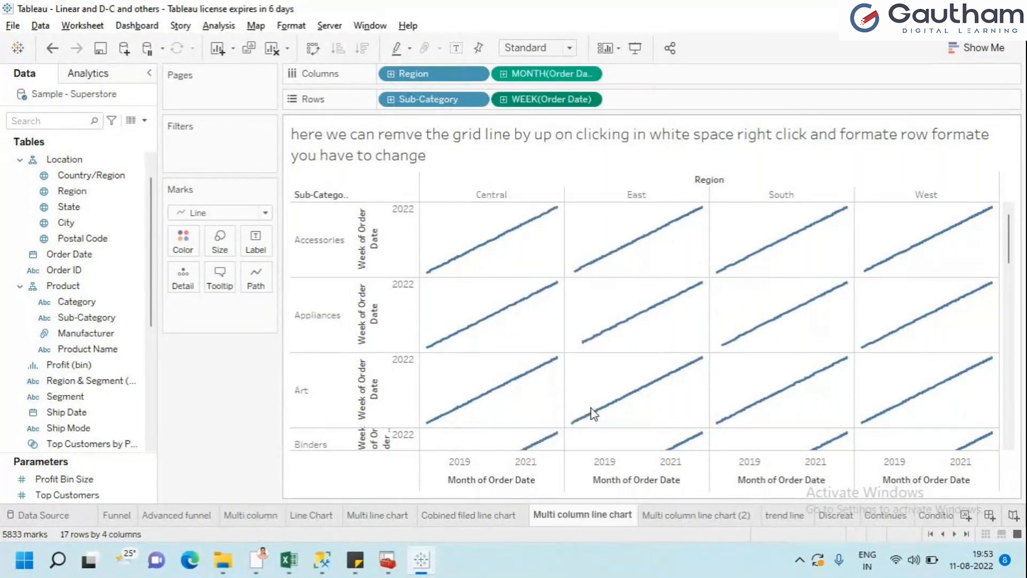
Set Order Date to the discrete Month level on the columns and the discrete Year level on the rows.
click(589, 75)
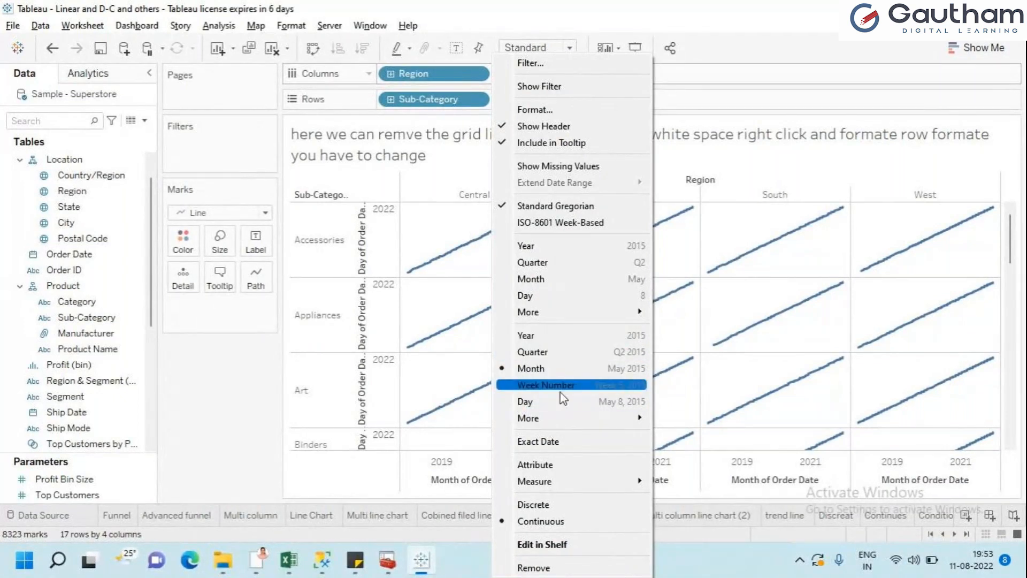
click(542, 282)
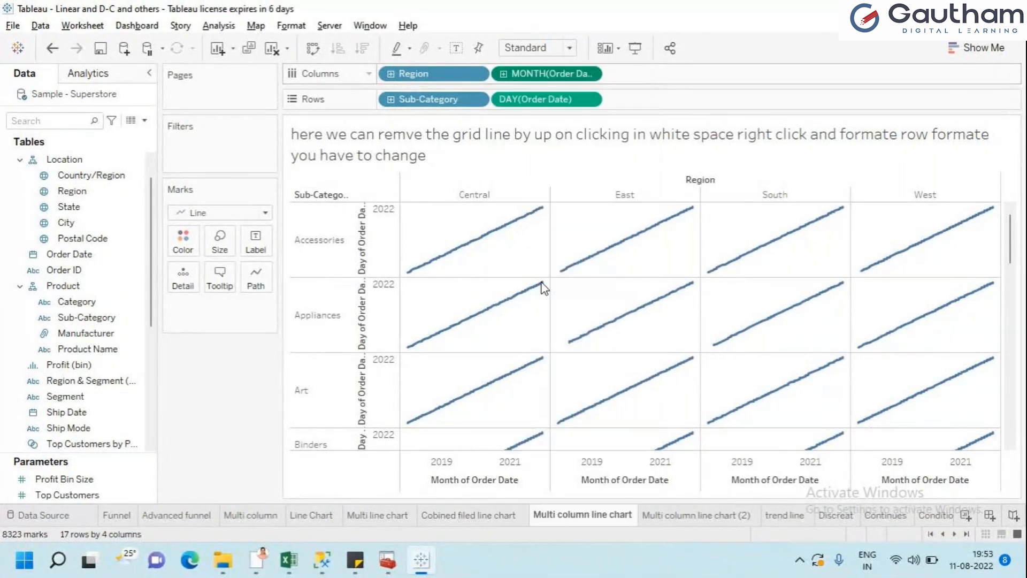
click(590, 100)
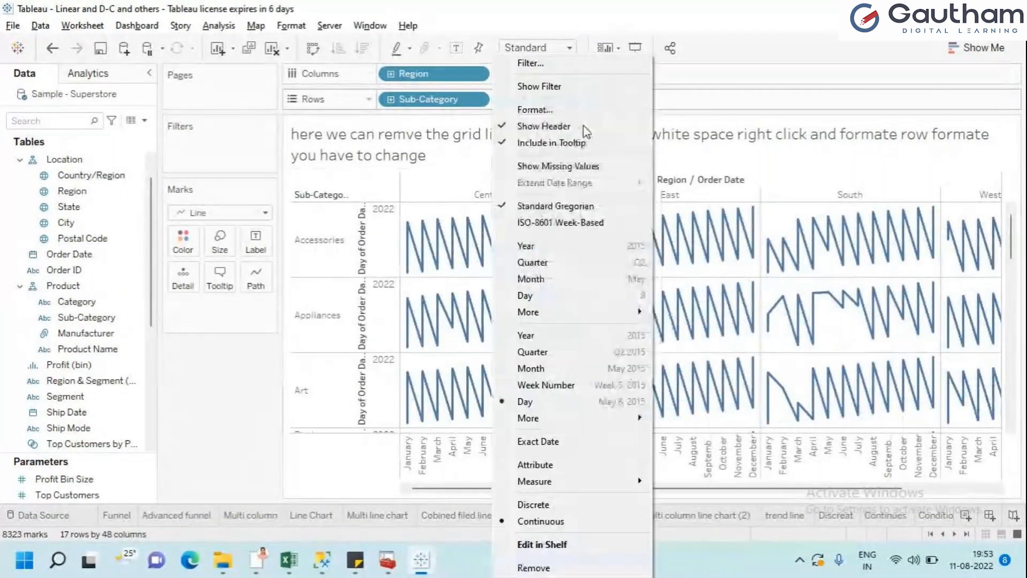
click(526, 245)
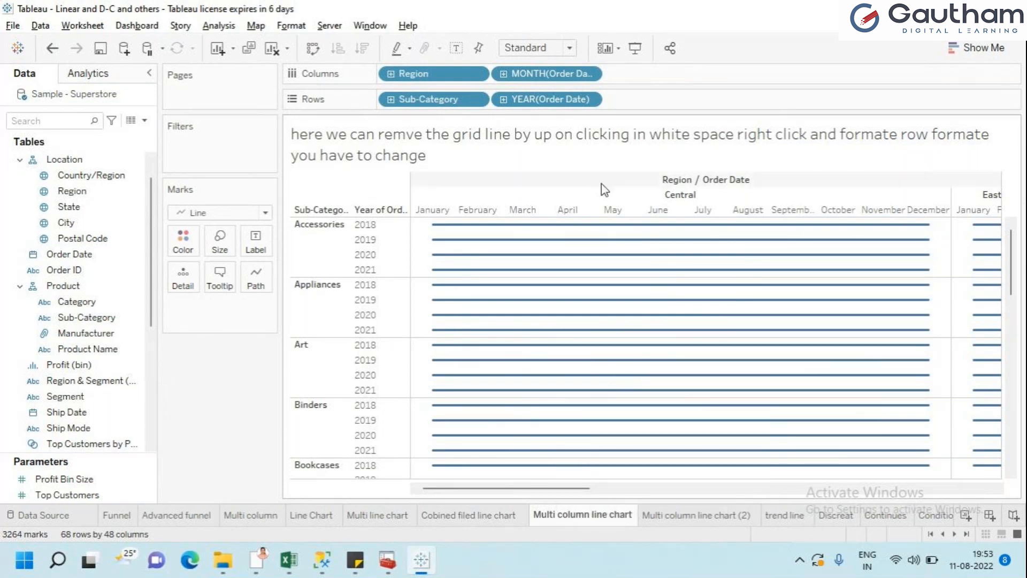
Switch Order Date on the columns to continuous Month and back to discrete Month to compare the two views.
click(589, 74)
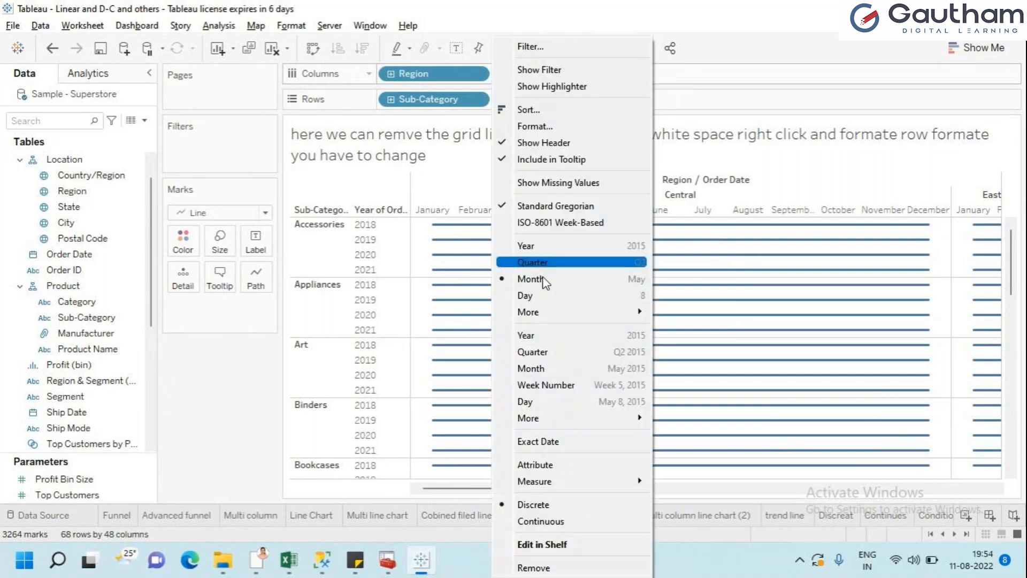
click(538, 368)
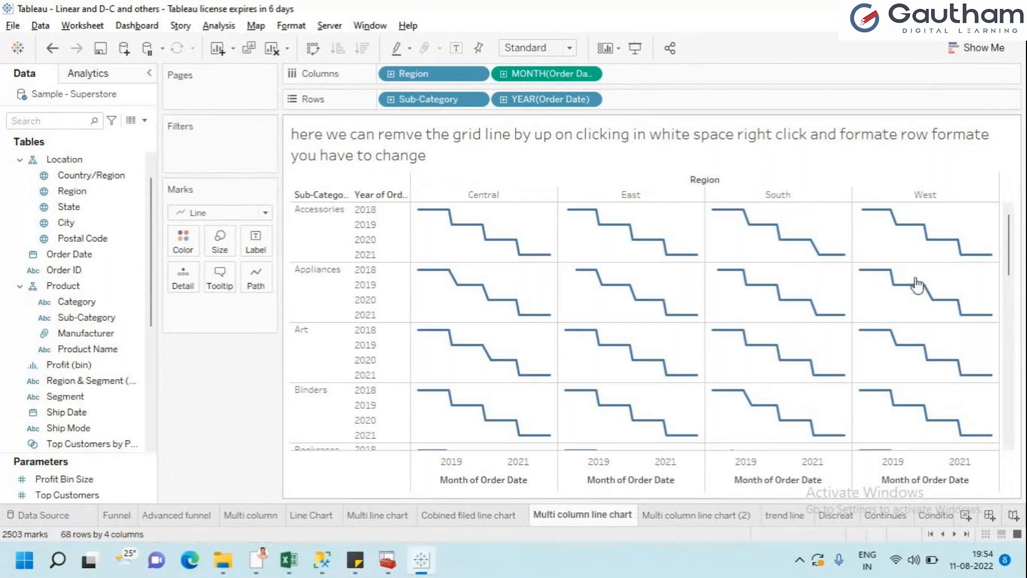
click(591, 73)
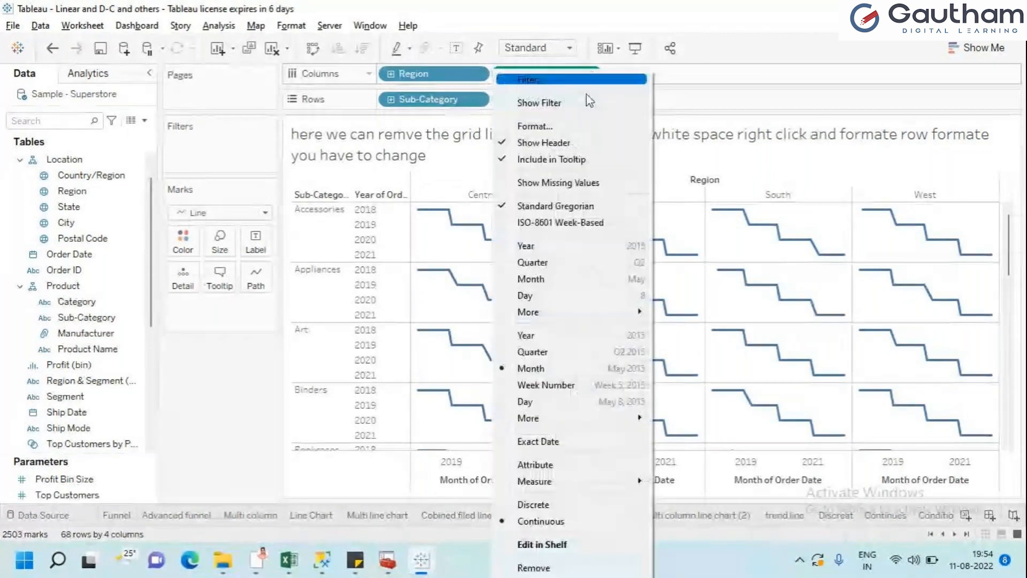
click(542, 280)
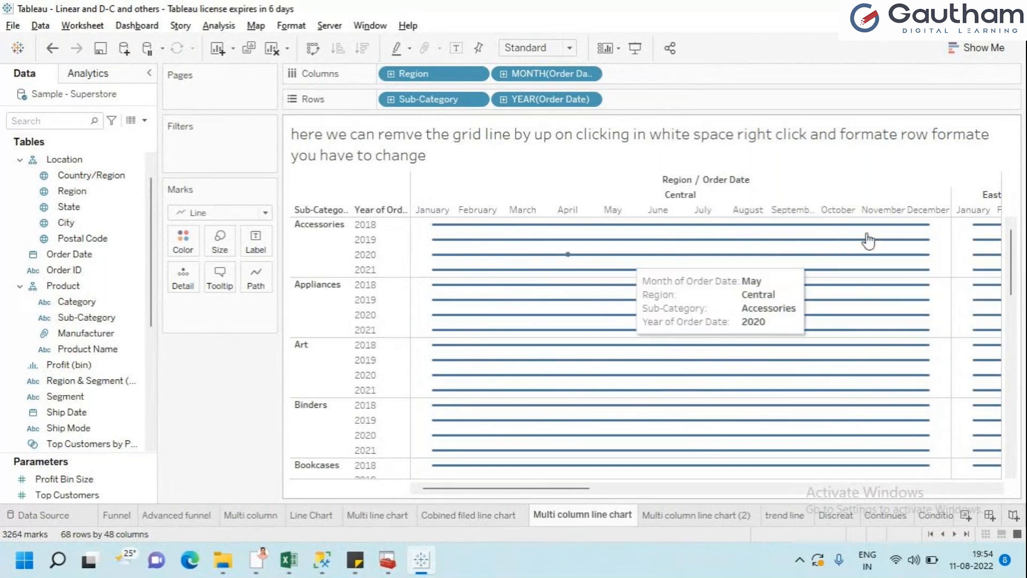
Set Order Date to the continuous Month level on the columns and the continuous Year level on the rows.
click(591, 75)
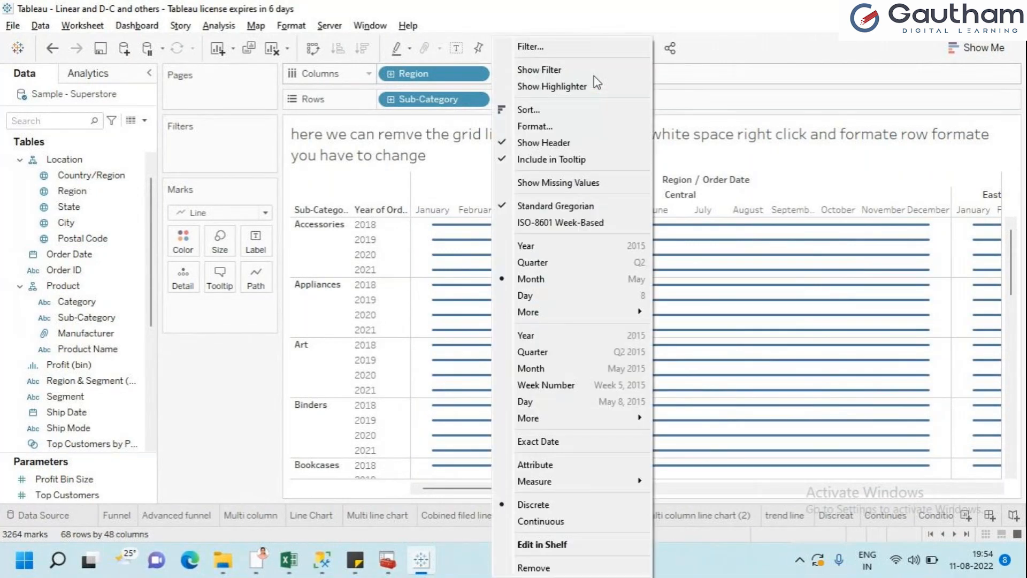
click(537, 369)
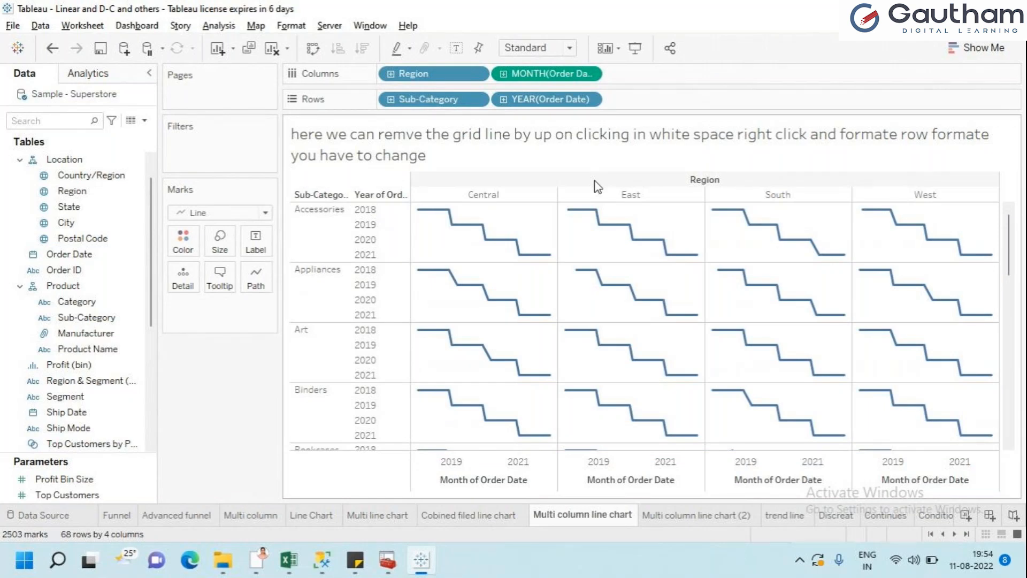
click(589, 99)
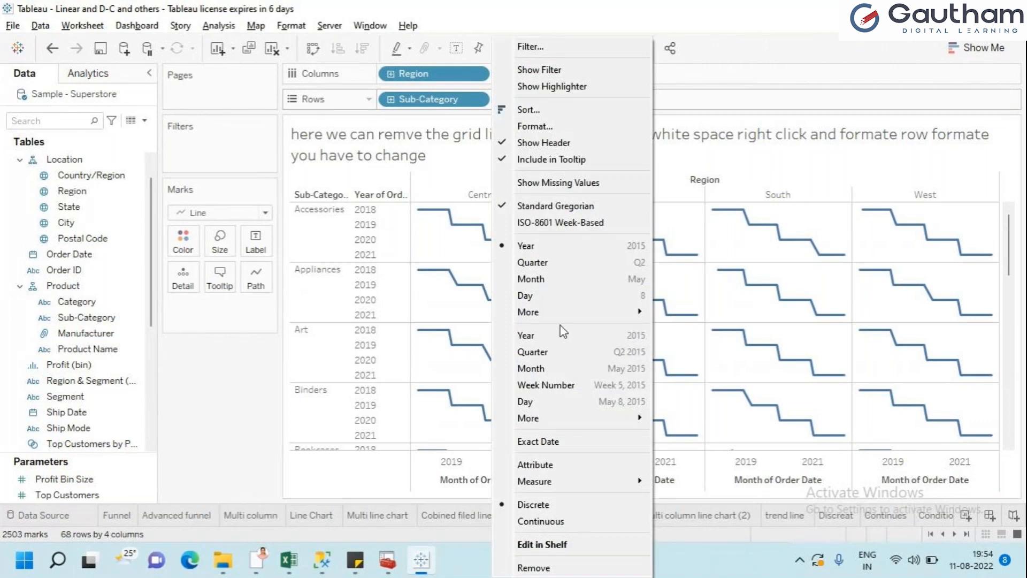
click(554, 338)
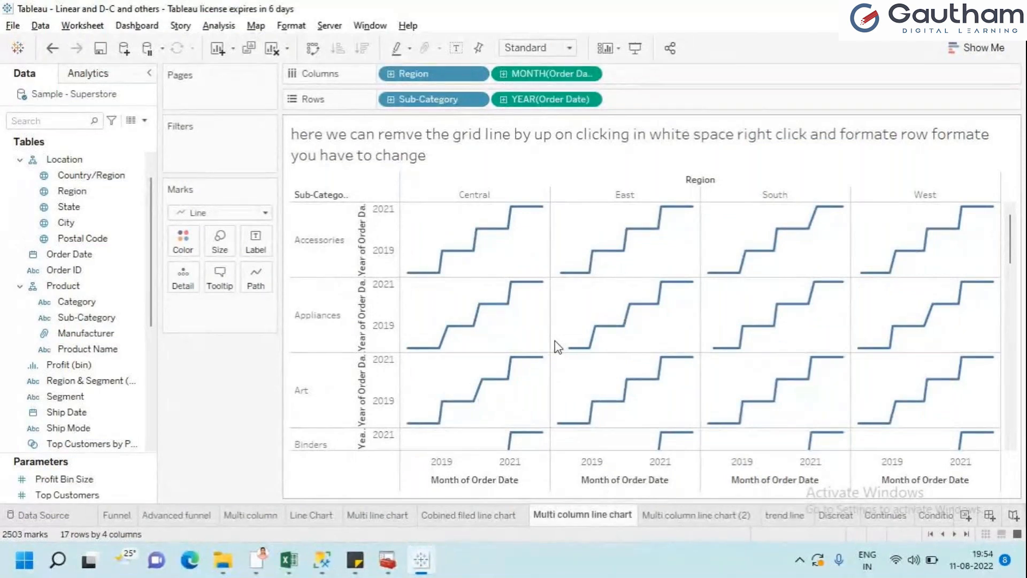
Switch to the GoTo meeting, turn the microphone off and on again, and return to Tableau.
mouse_move(583, 523)
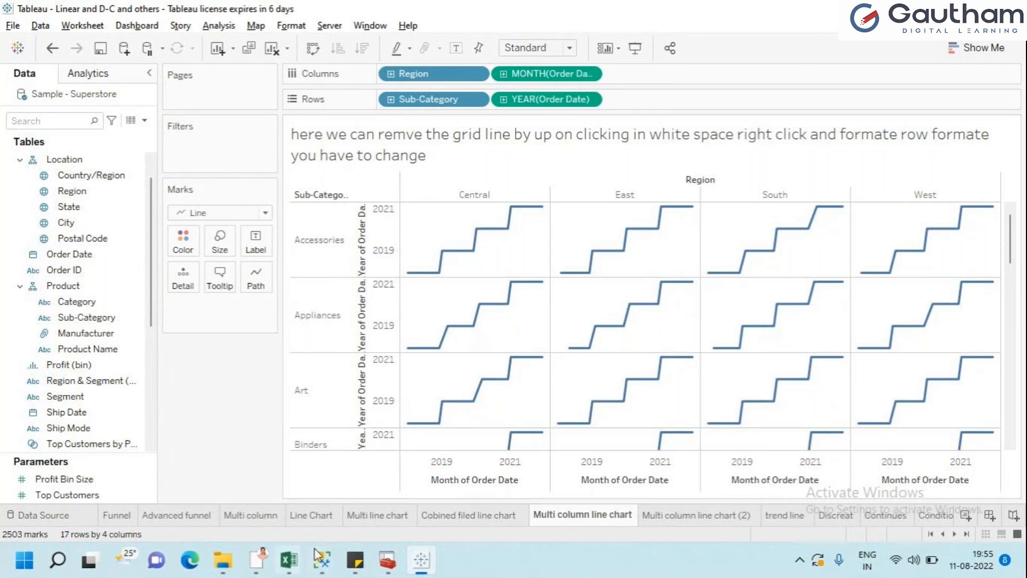
mouse_move(256, 561)
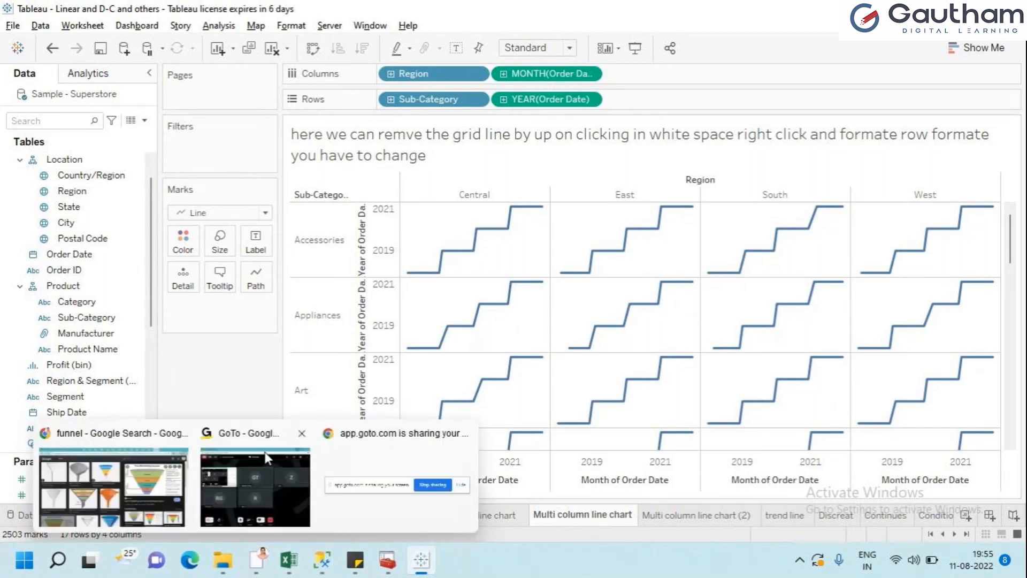
click(278, 486)
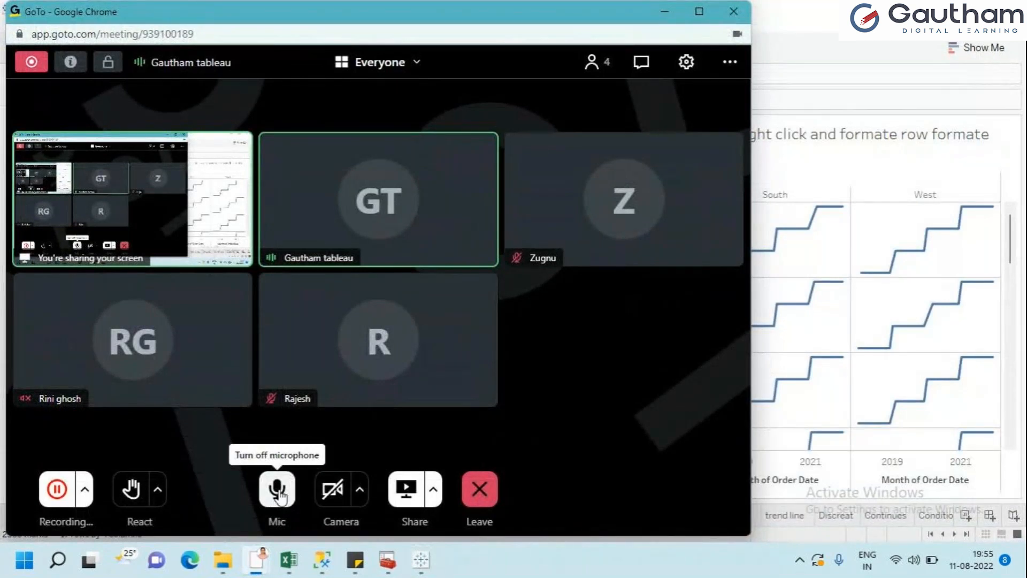
click(278, 489)
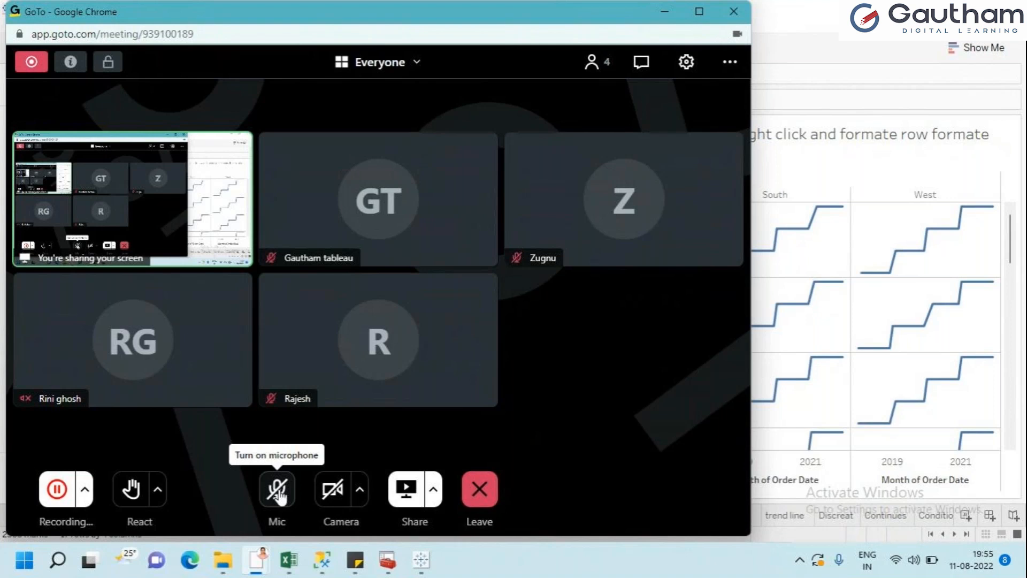
click(277, 494)
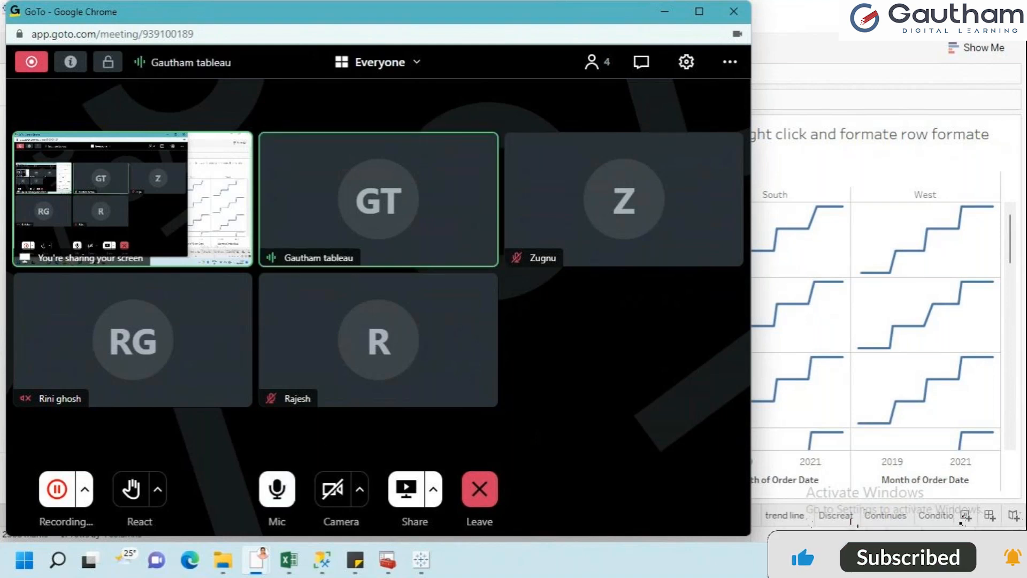
click(661, 21)
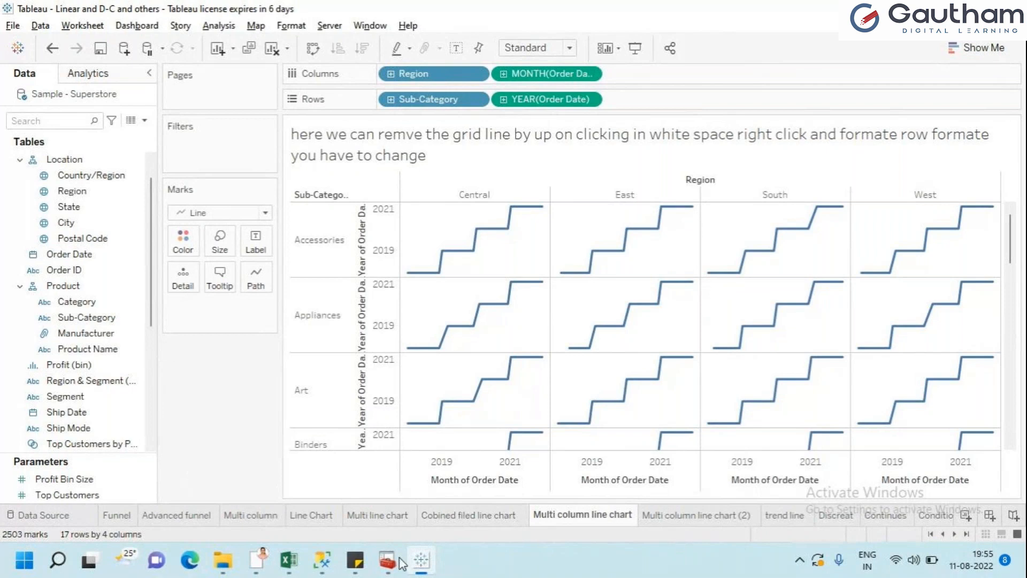
Review the Multi line chart sheet for comparison and return to the Multi column line chart sheet.
click(405, 516)
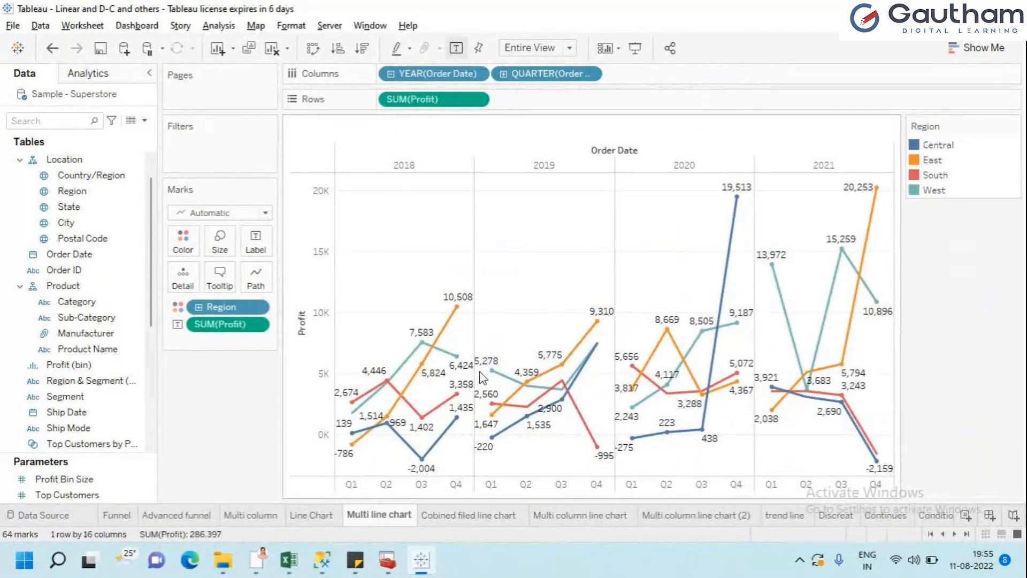
click(564, 516)
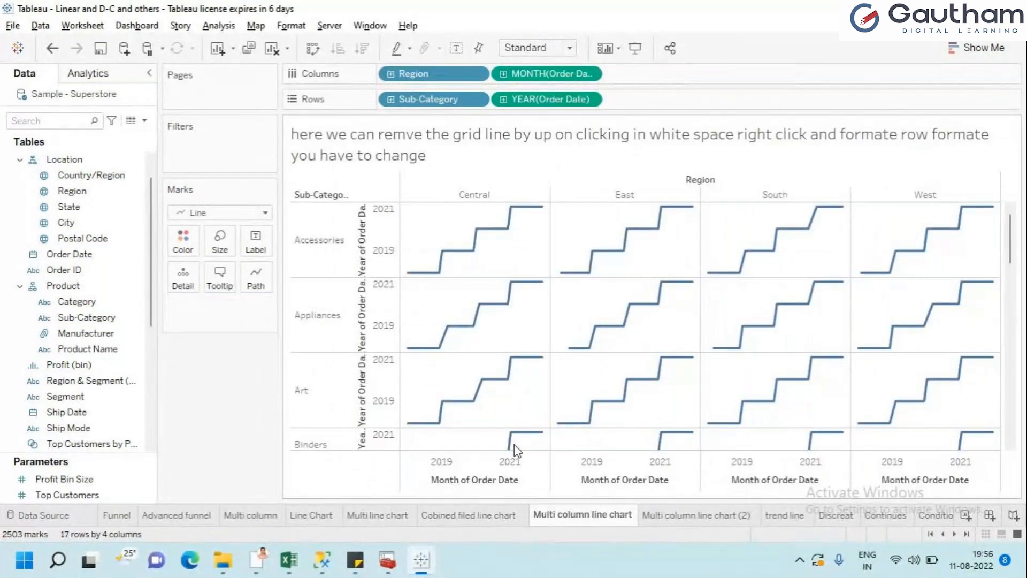
mouse_move(658, 521)
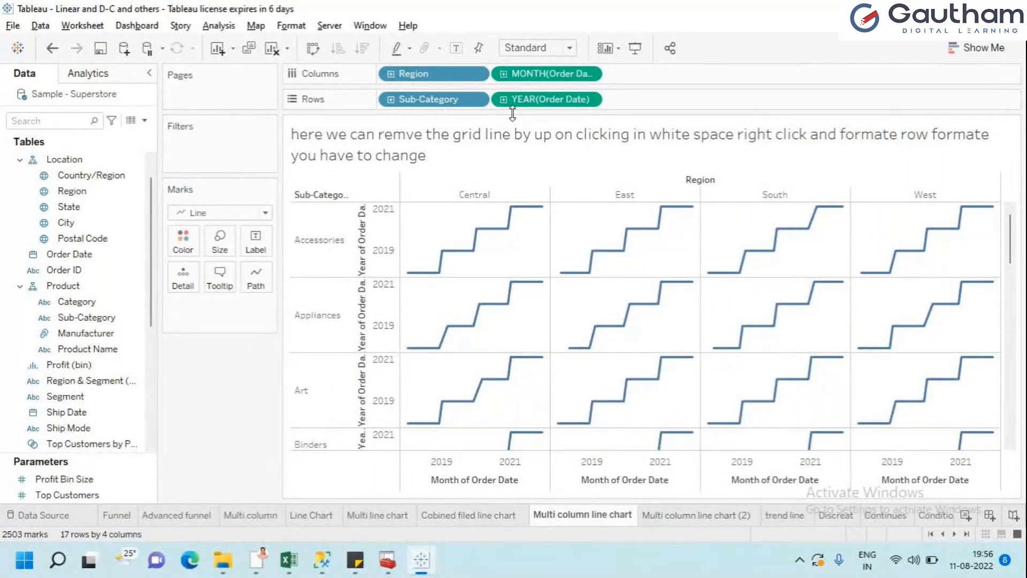
Move Sub-Category from the rows to the columns, between Region and the month of Order Date.
drag(454, 107, 489, 73)
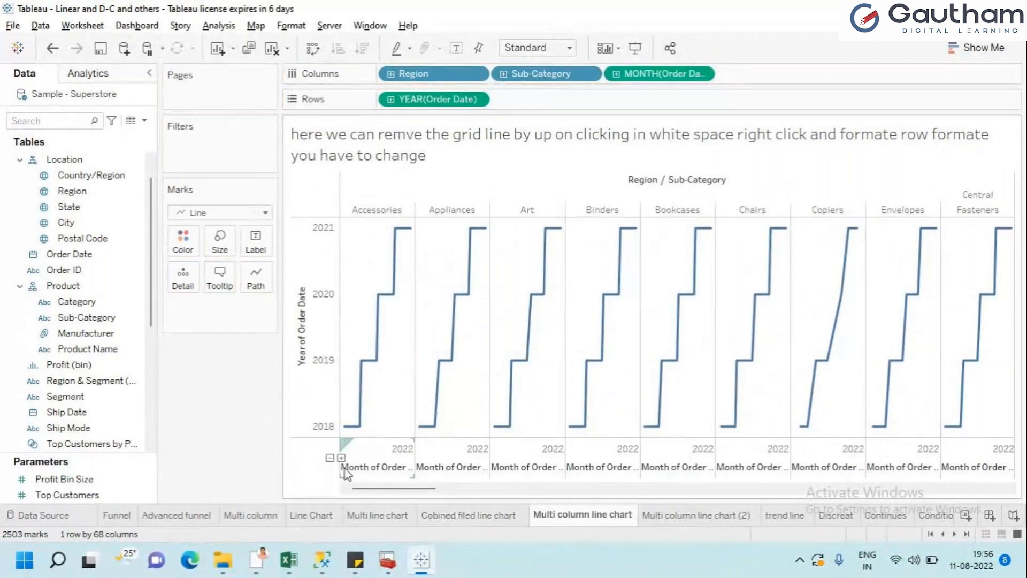
drag(383, 488, 628, 141)
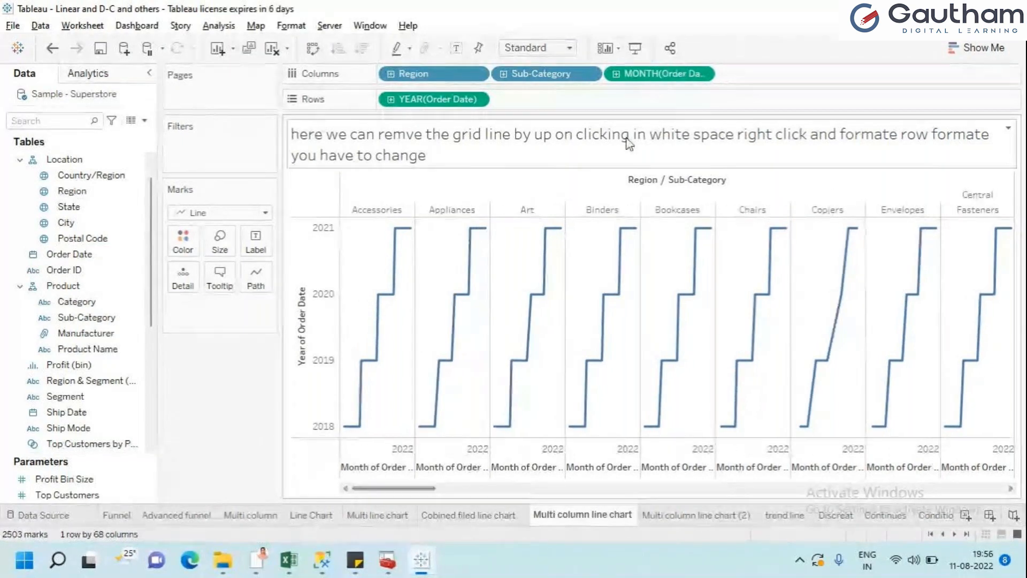
Take Sub-Category off the columns and undo back until it sits on the rows before the year of Order Date.
drag(513, 70, 378, 105)
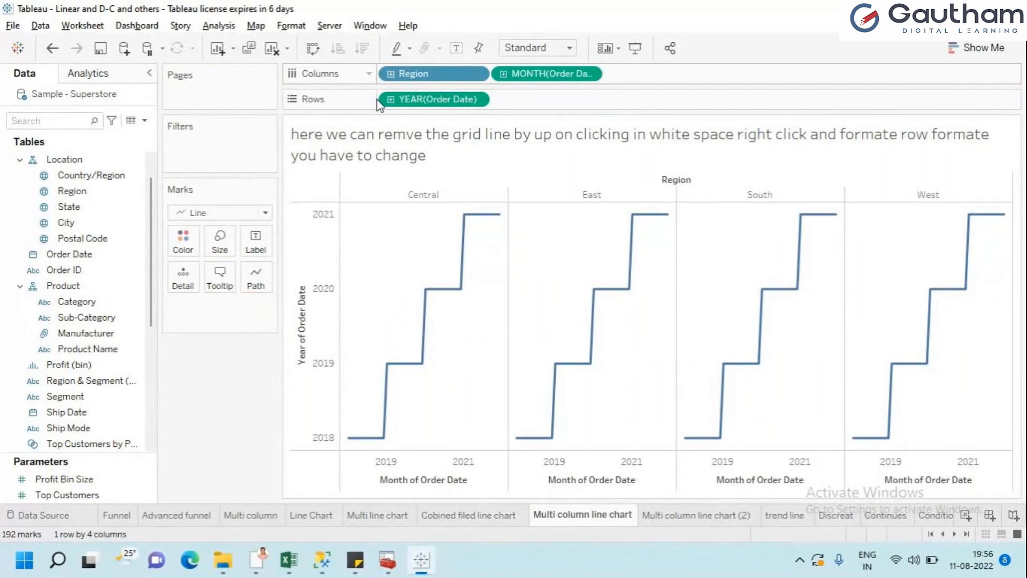
key(ctrl+z)
key(ctrl+z)
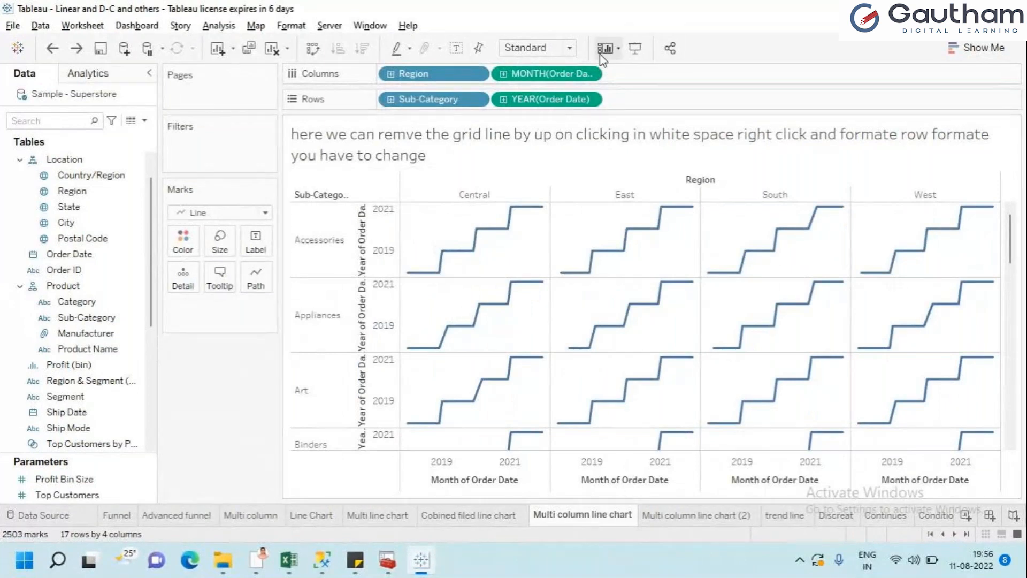
Fit the chart to Entire View and set Order Date on the columns to the continuous Year level.
click(570, 48)
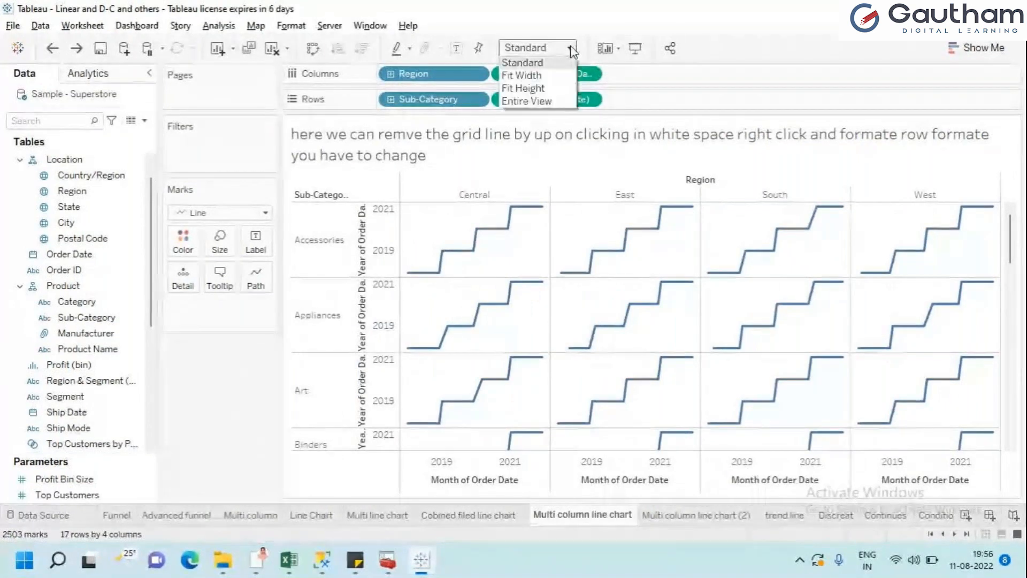
click(532, 98)
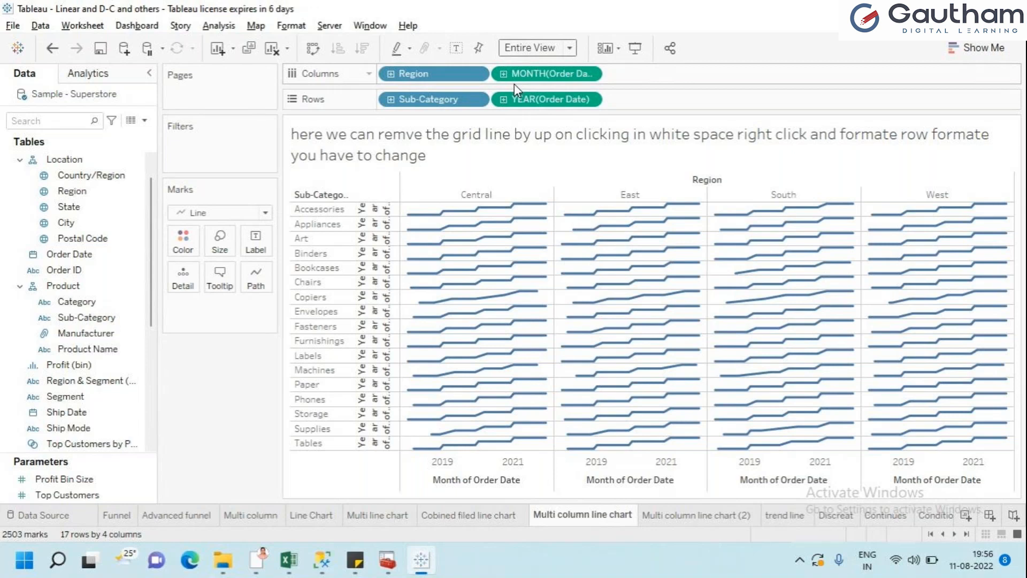
click(584, 74)
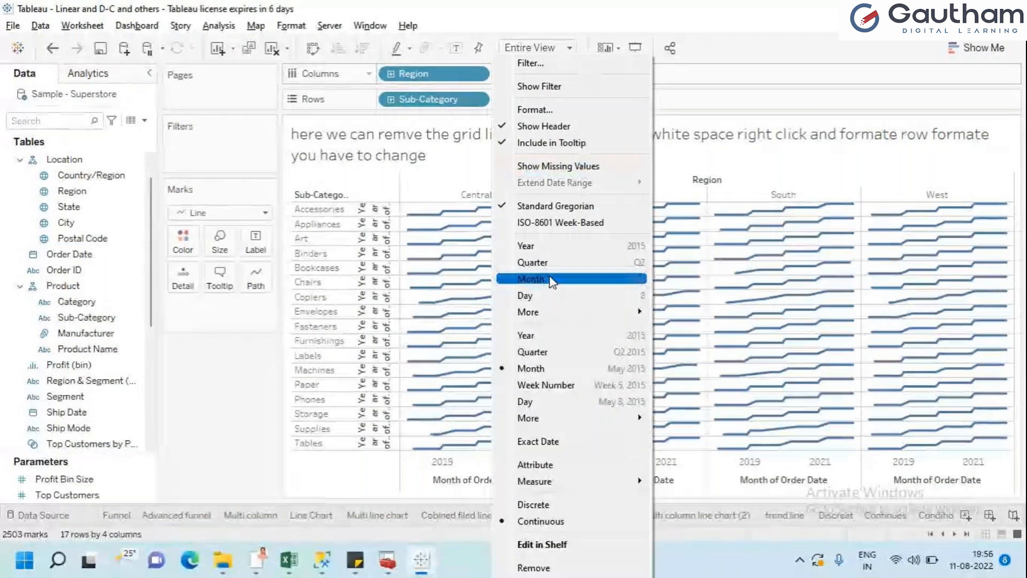
click(527, 336)
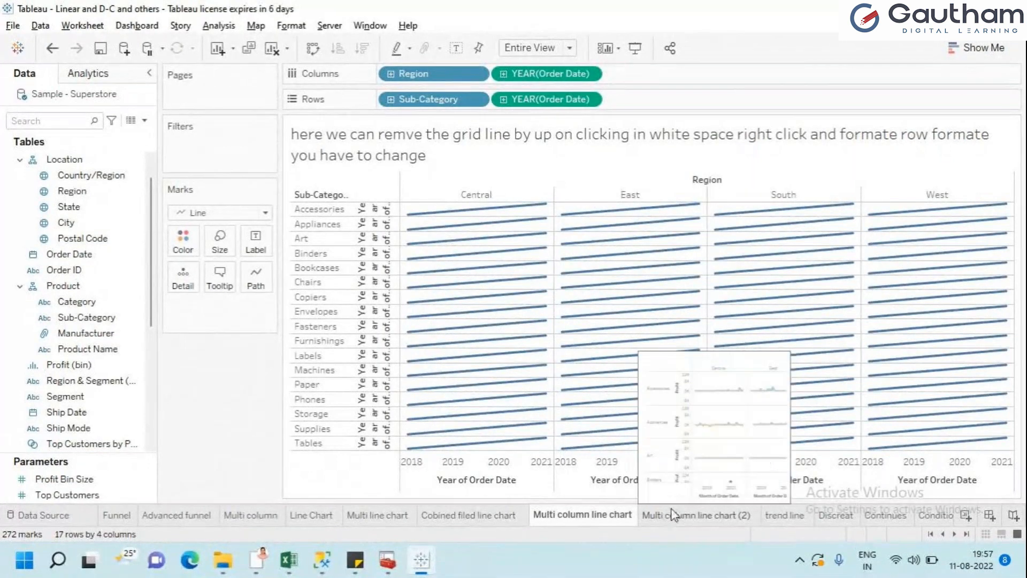
On the Multi column line chart sheet, replace the year of Order Date on the rows with Sales and set the columns' Order Date to continuous Month.
click(665, 520)
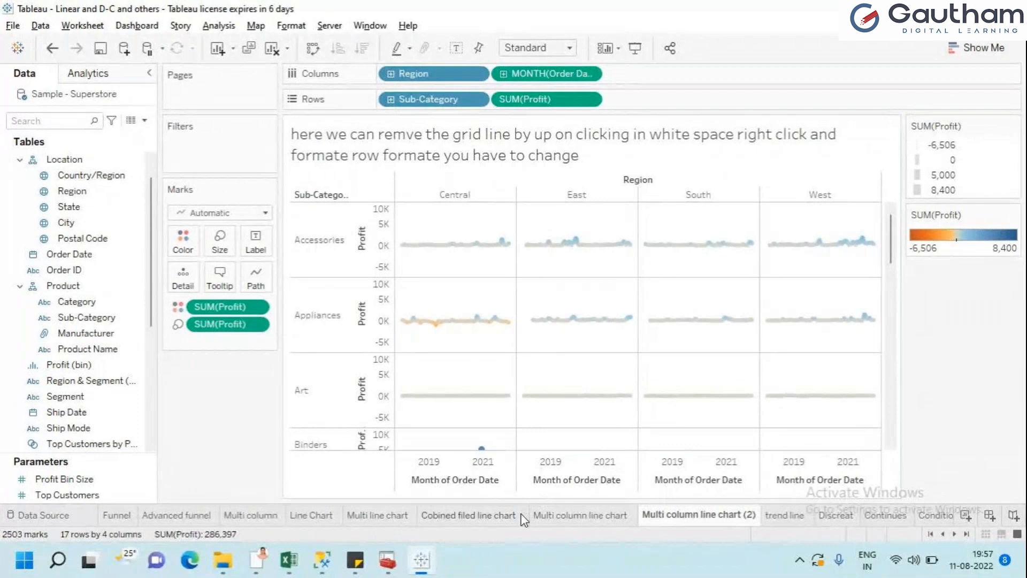
click(583, 515)
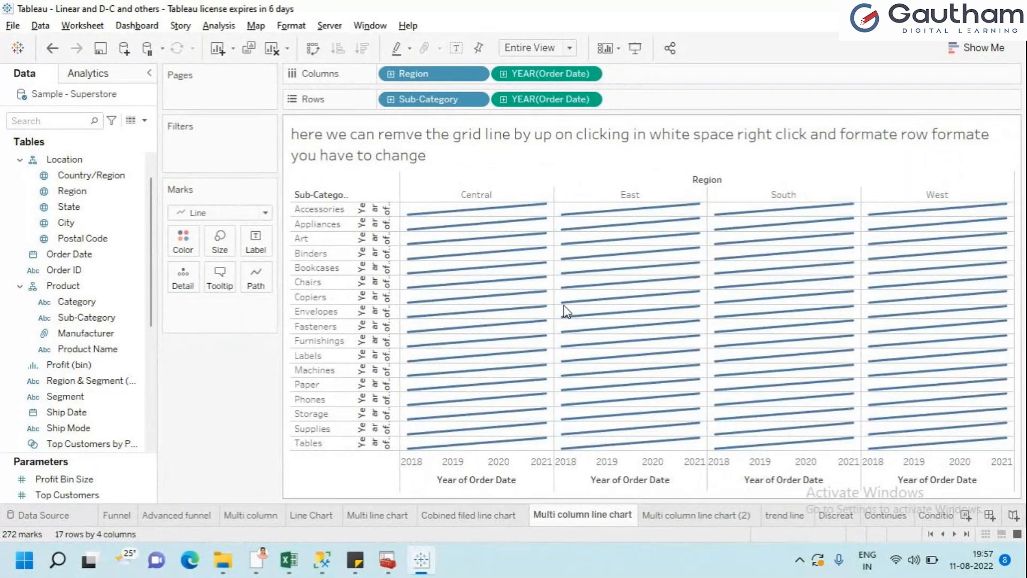
drag(439, 99, 87, 374)
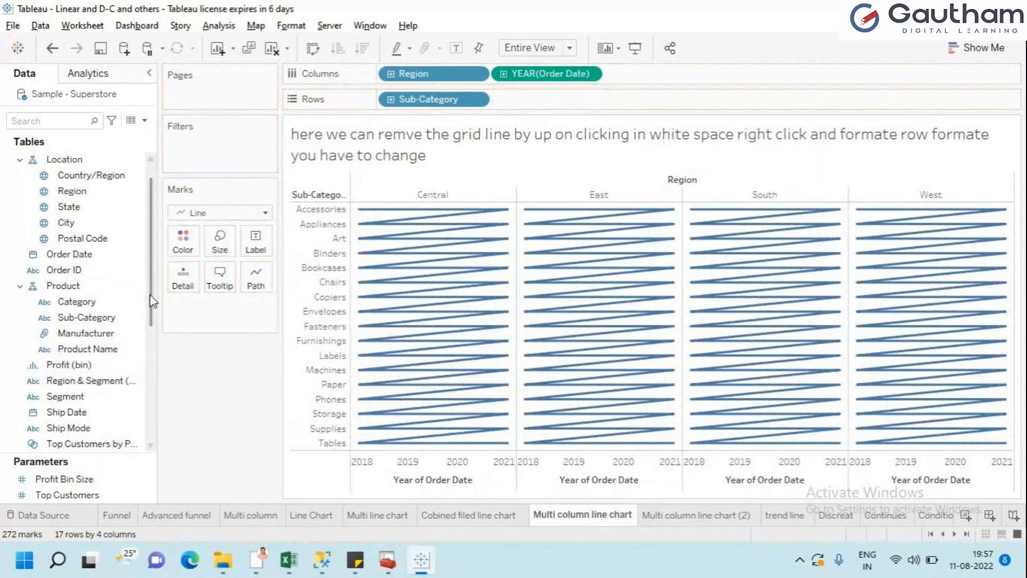
drag(152, 301, 152, 381)
drag(58, 318, 521, 99)
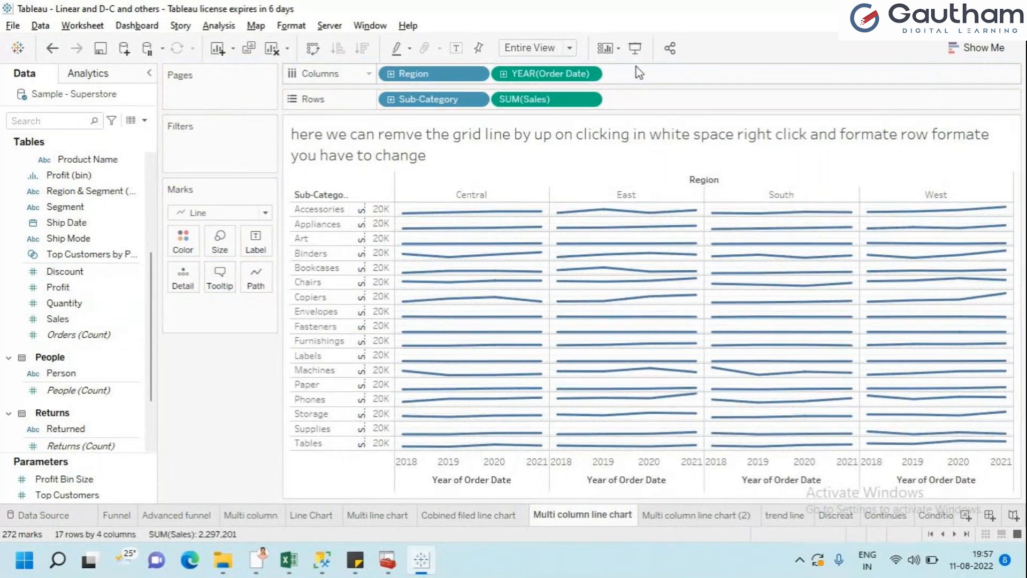
click(591, 74)
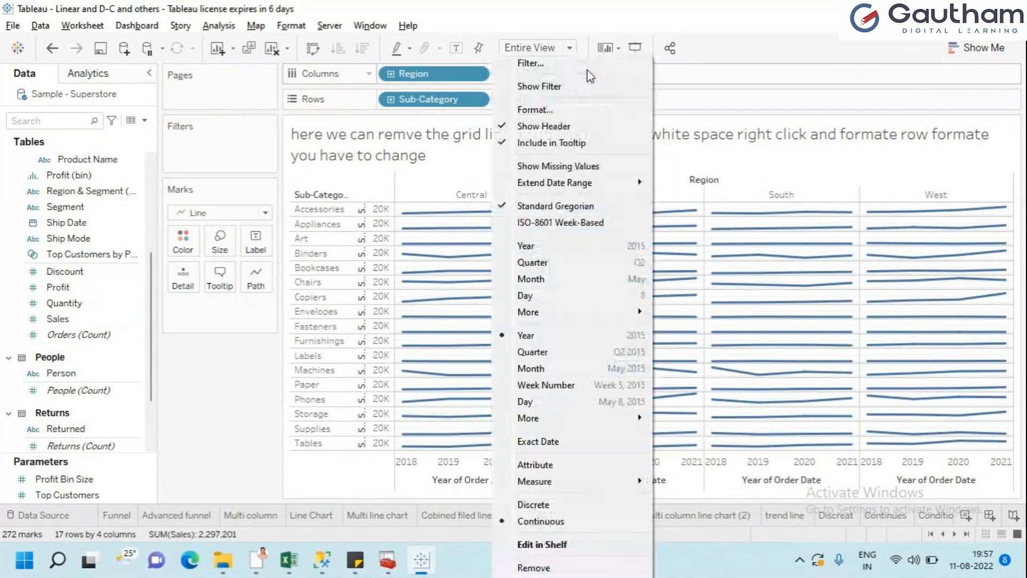
click(538, 369)
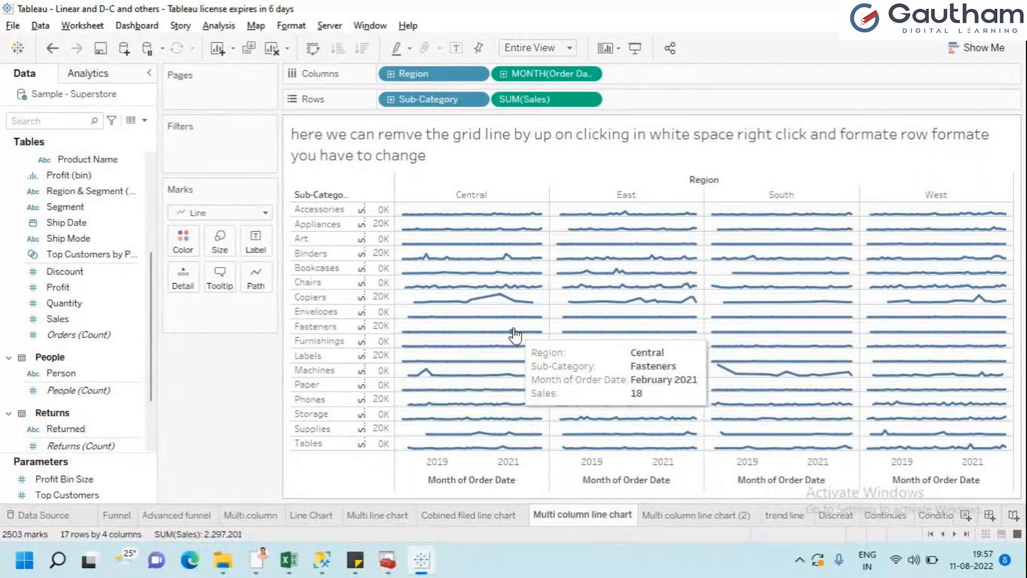
Compare the Multi column line chart (2) sheet with the Multi column line chart sheet and clear the (2) sheet.
click(672, 523)
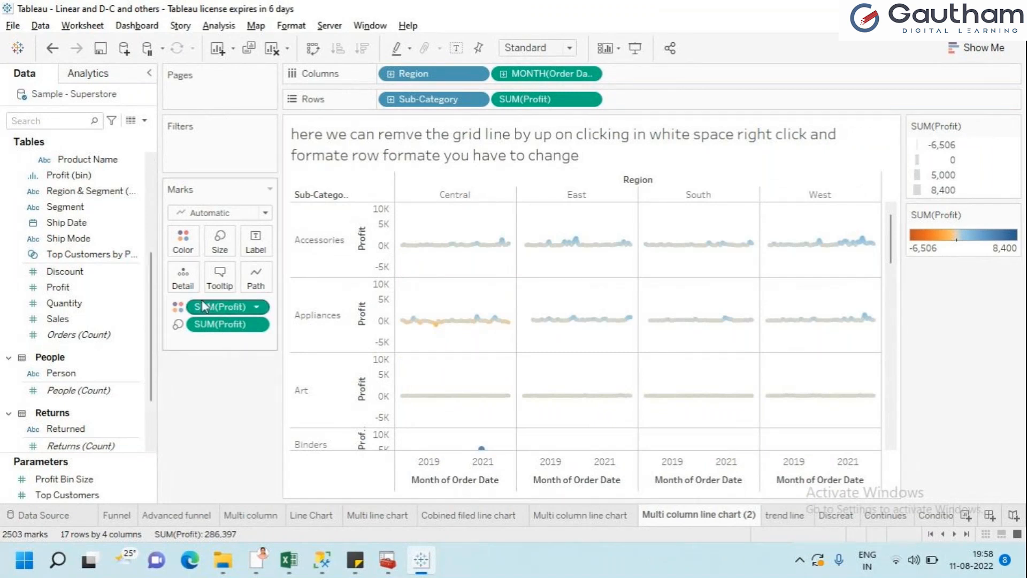
click(547, 134)
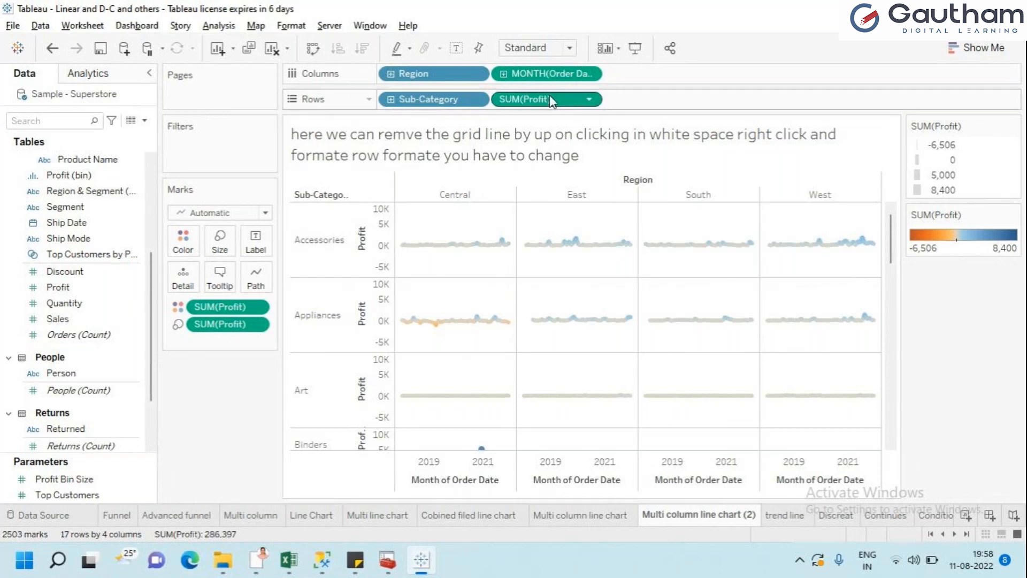
click(605, 518)
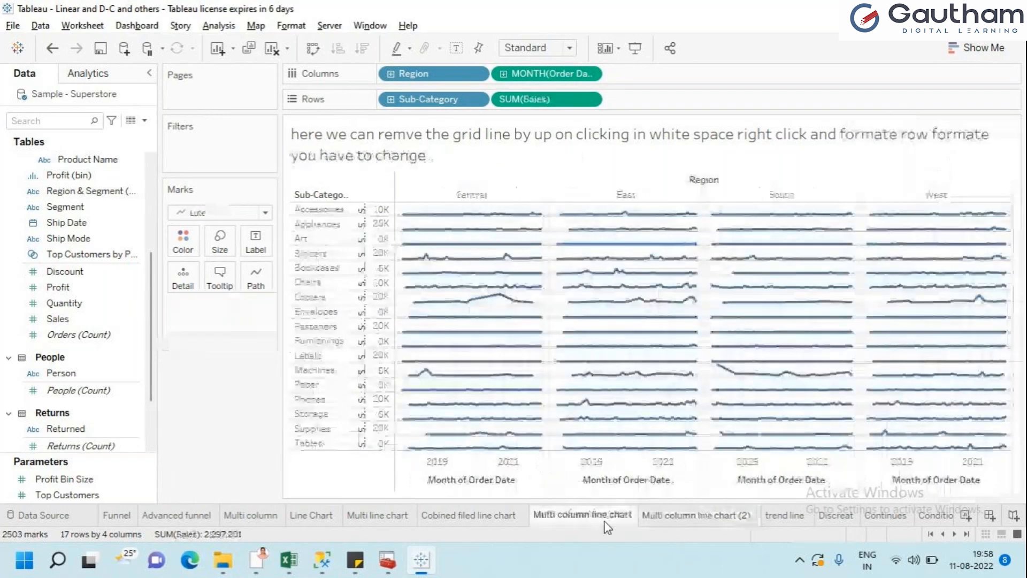
click(676, 517)
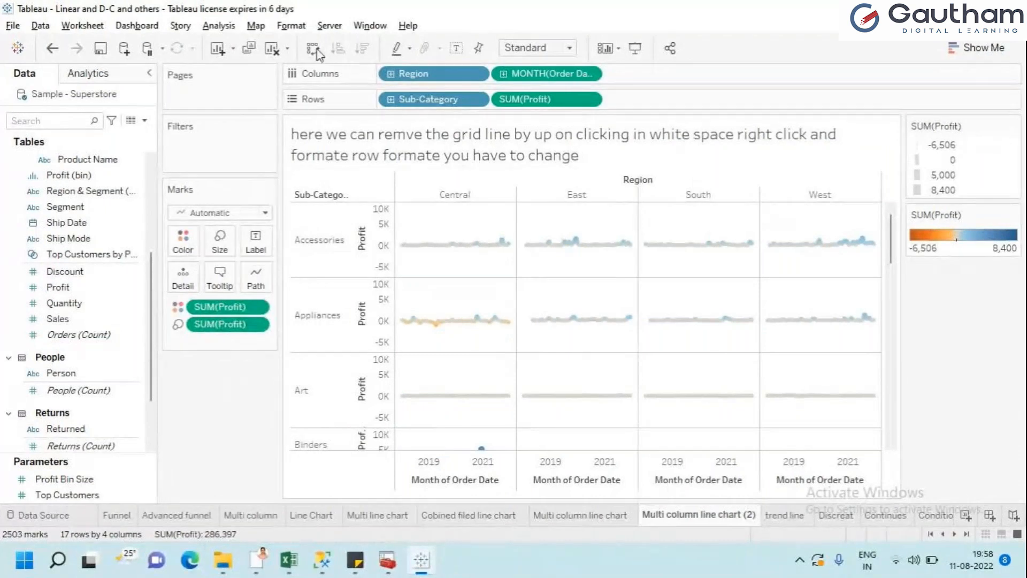
click(274, 49)
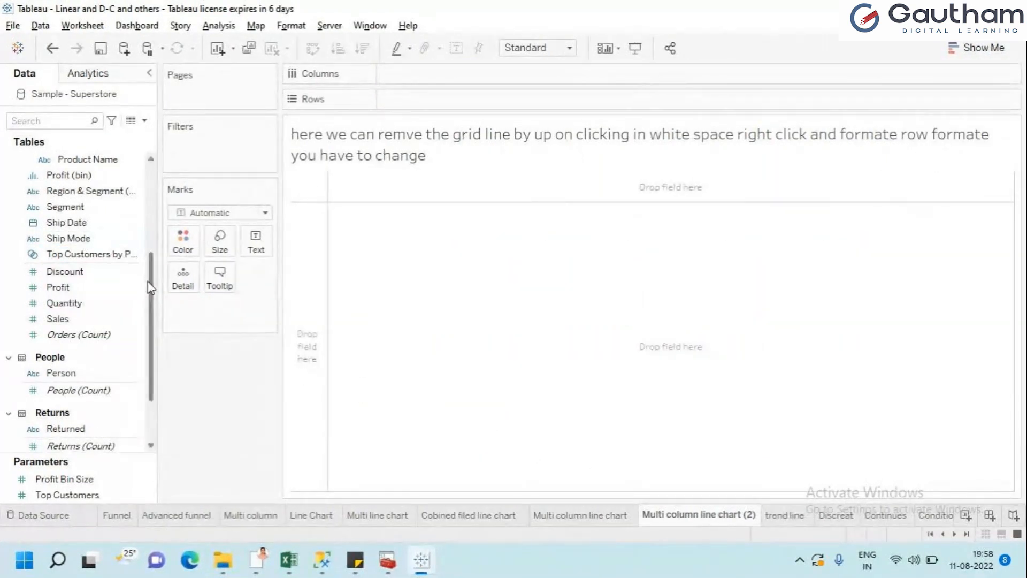
Place Region on the columns and Sub-Category on the rows of the Multi column line chart (2) sheet.
drag(149, 283, 149, 156)
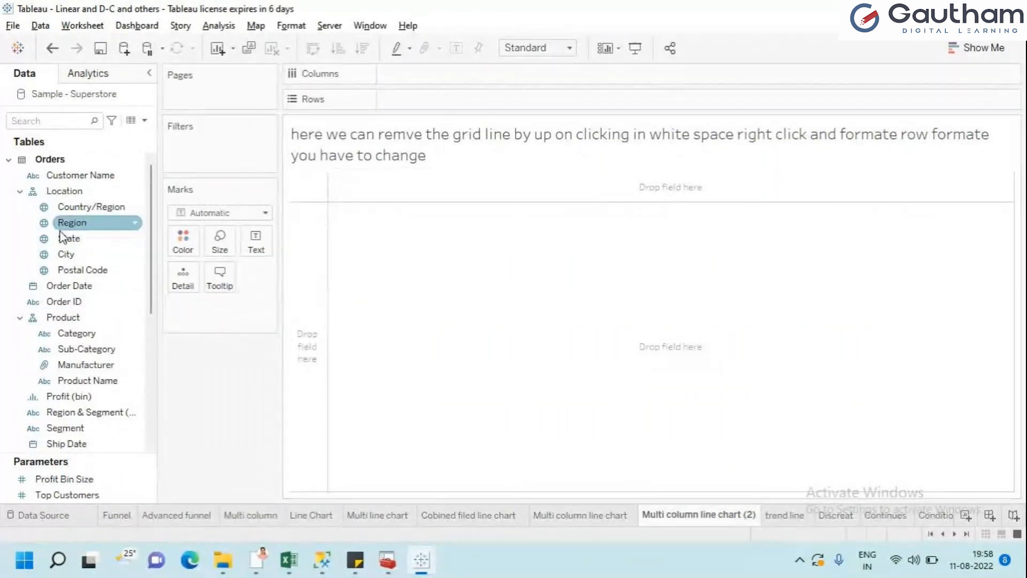
drag(75, 223, 387, 80)
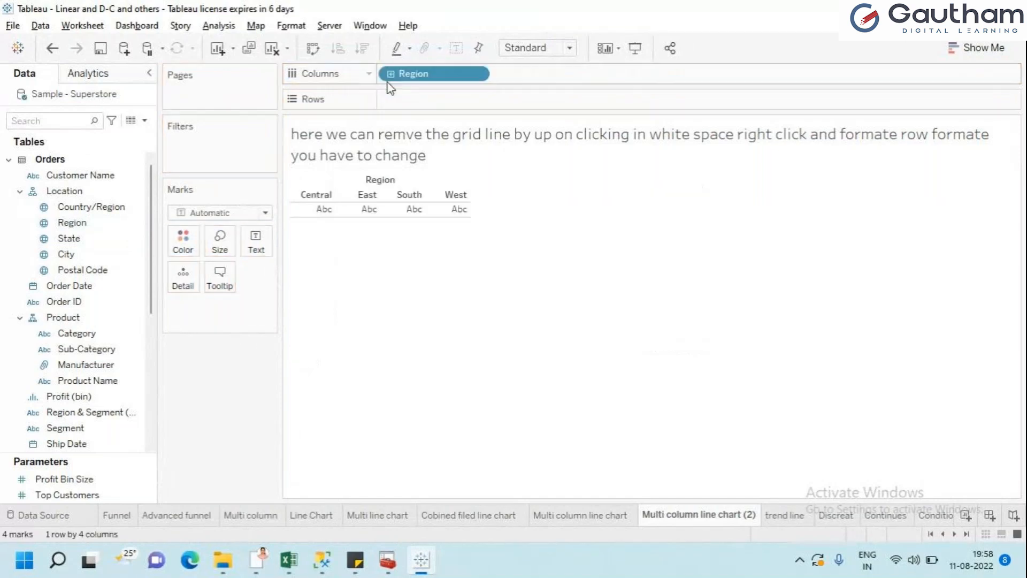
drag(86, 349, 407, 107)
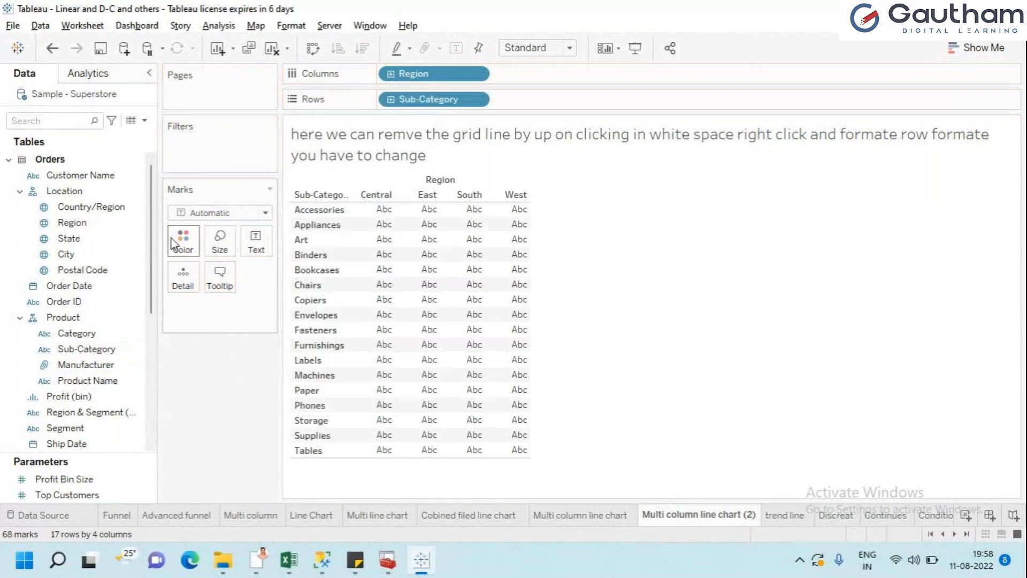
Add Order Date to the columns at the continuous Month level and Profit to the rows after Sub-Category.
click(83, 289)
drag(270, 166, 548, 88)
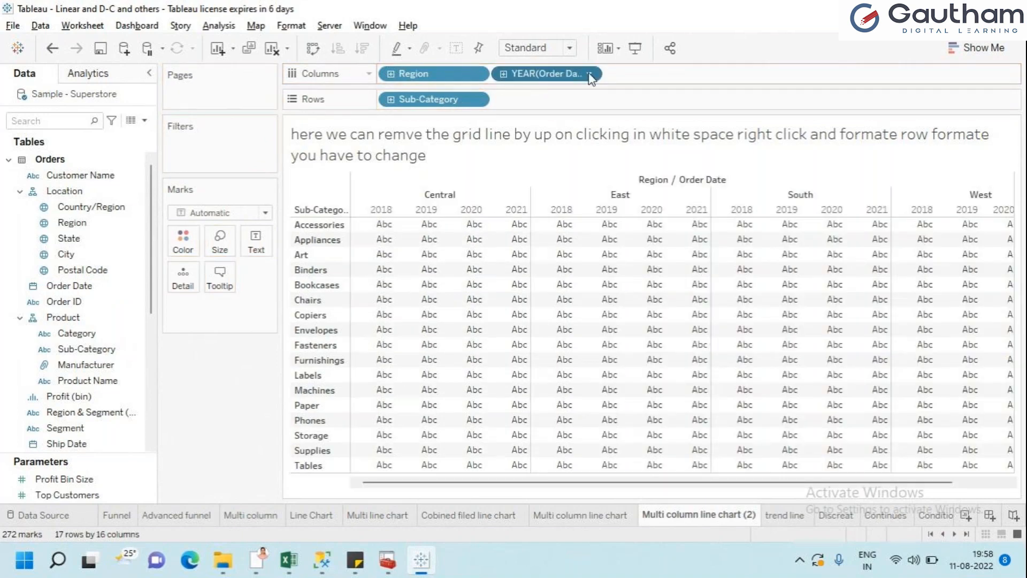
click(589, 74)
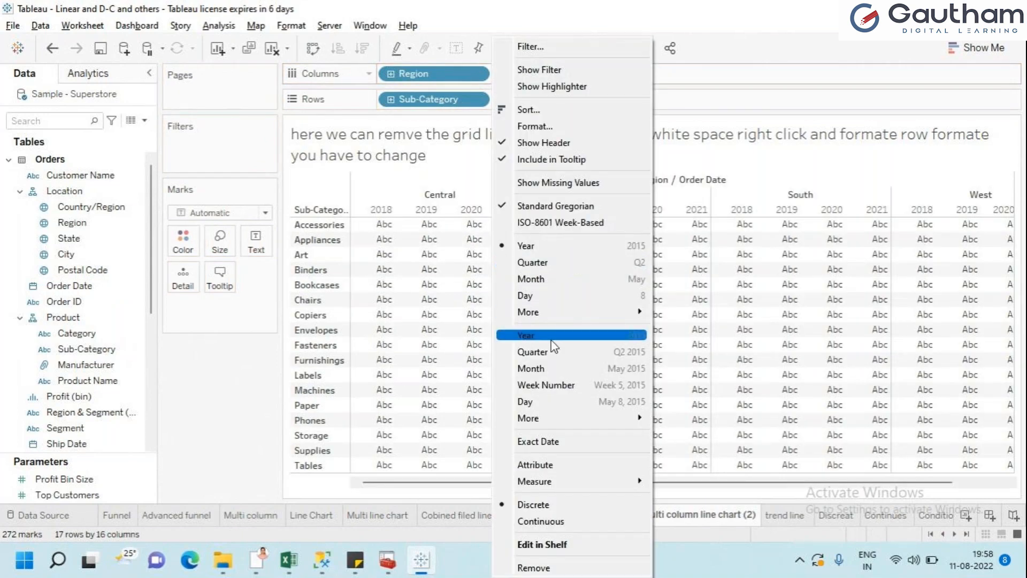
click(541, 368)
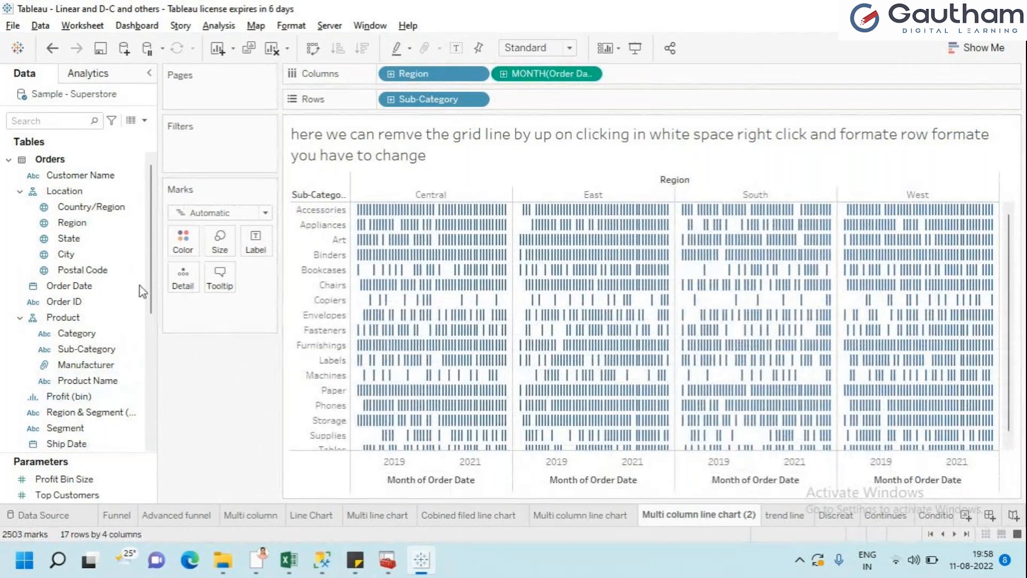
drag(150, 302, 152, 347)
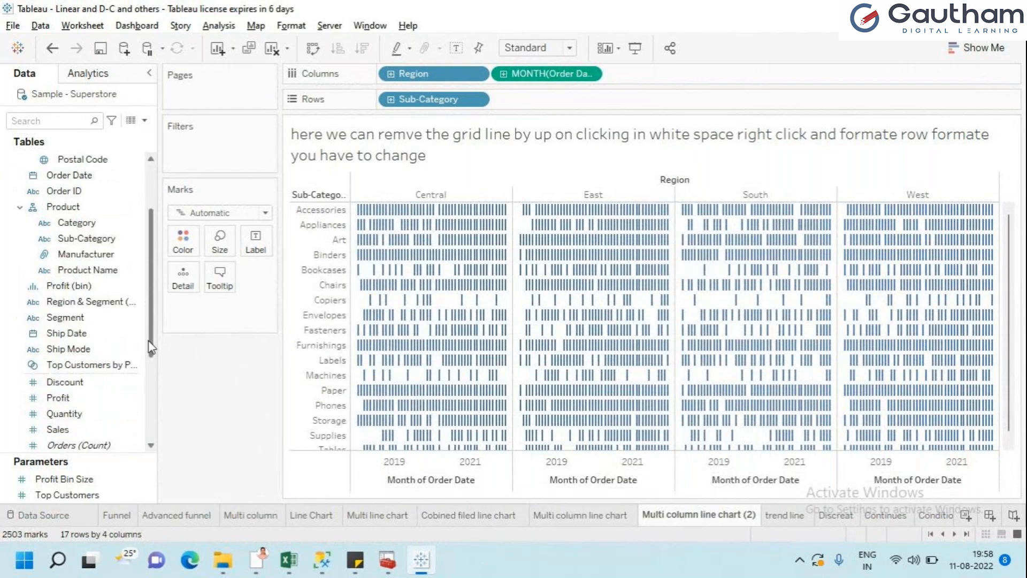
drag(62, 397, 546, 111)
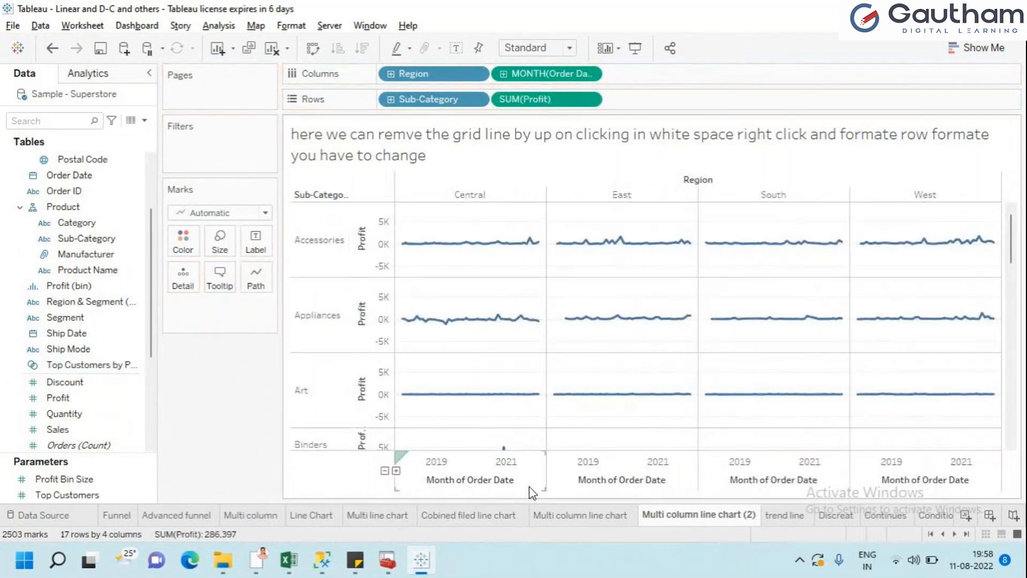
Return to the Multi column line chart sheet and set its fit to Standard.
click(614, 523)
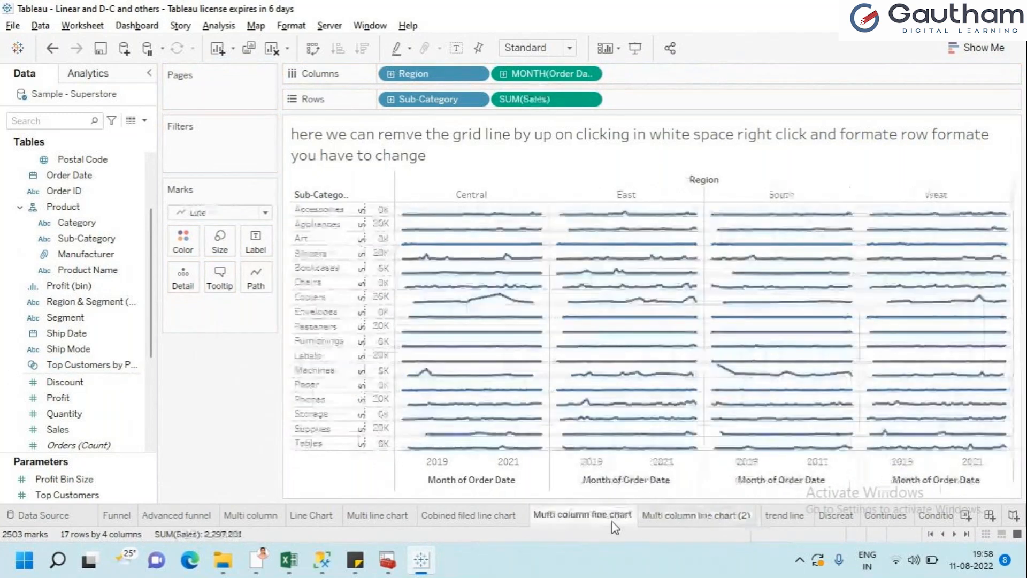
click(663, 515)
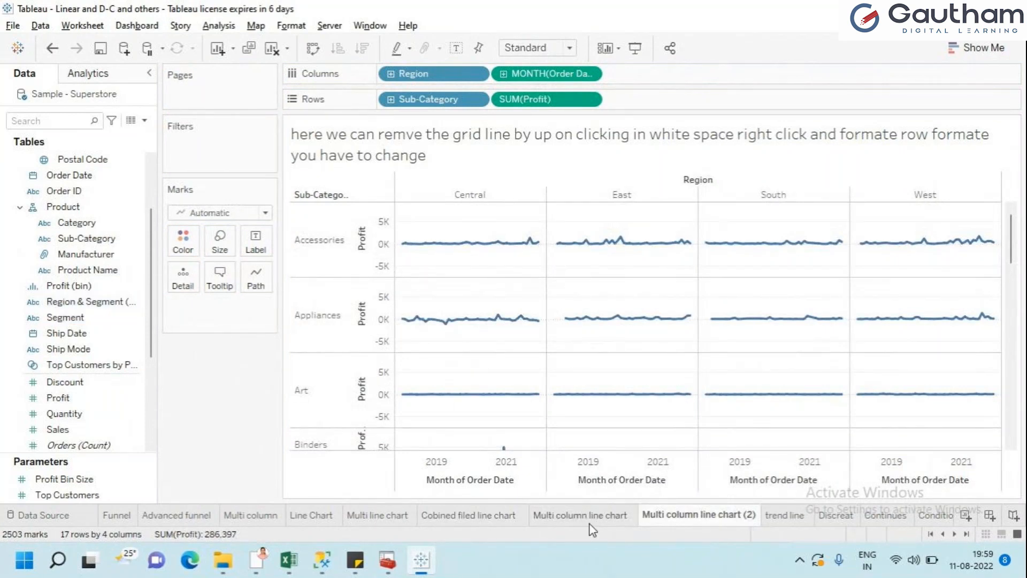
click(601, 517)
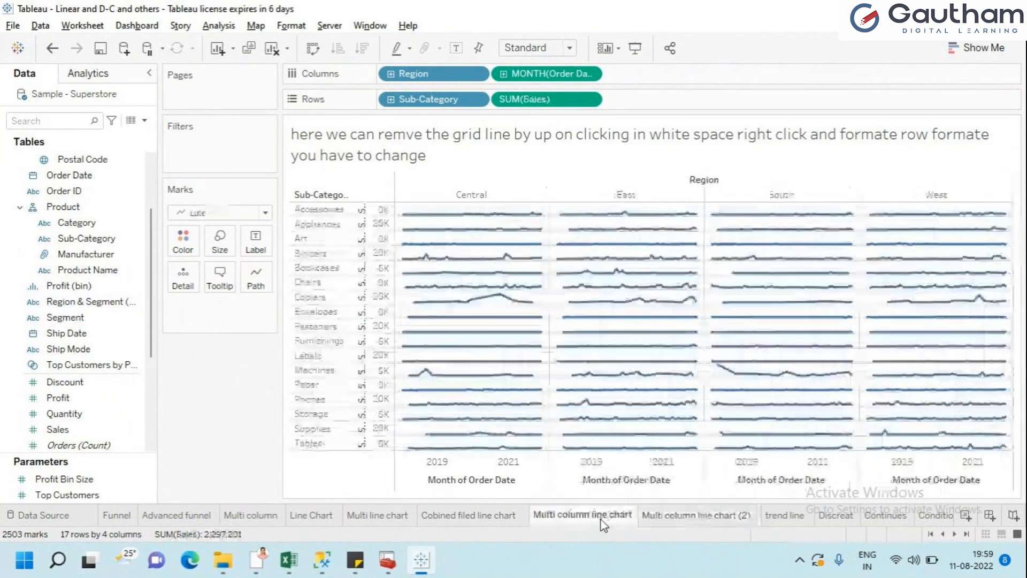
click(571, 49)
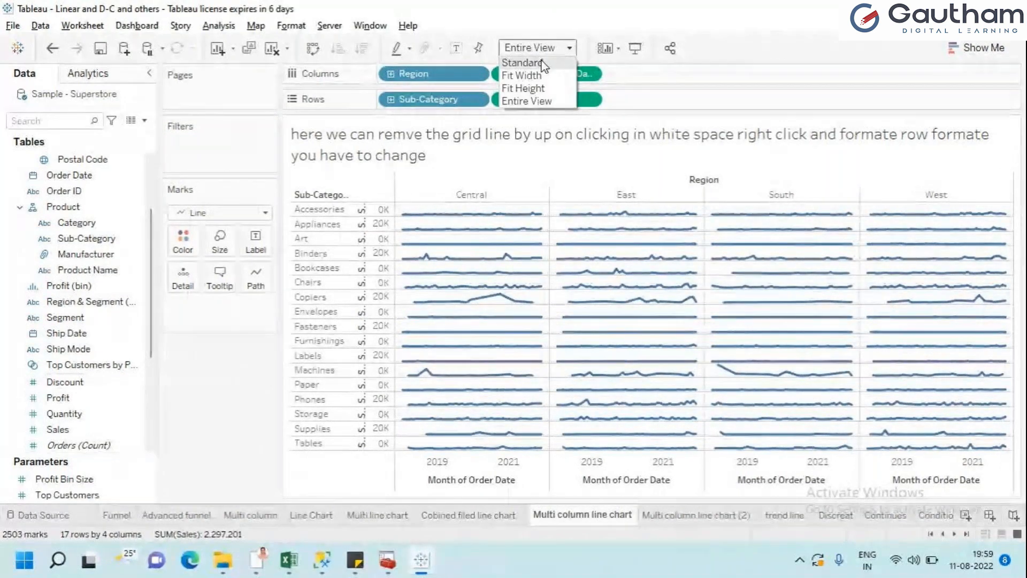
click(541, 63)
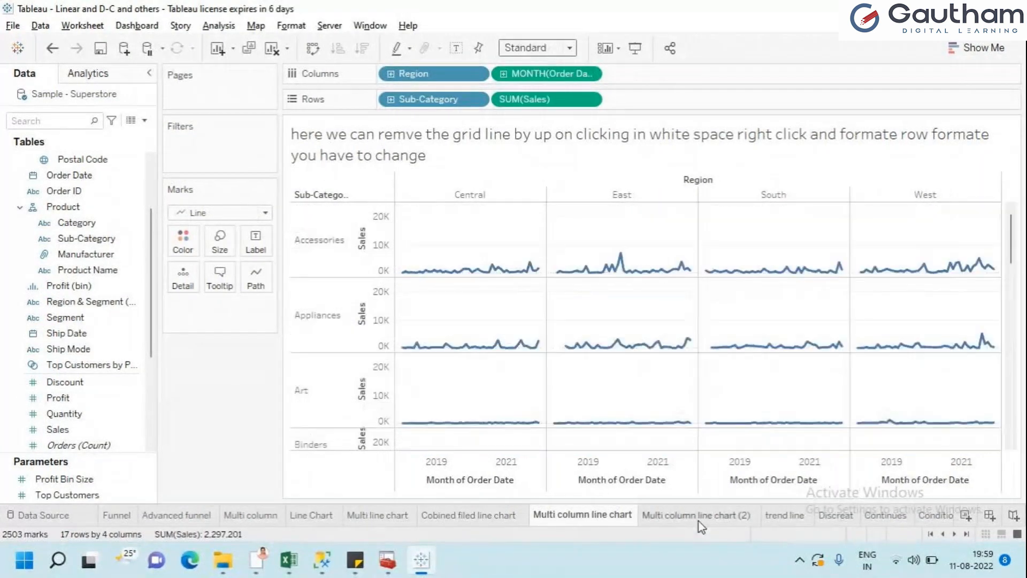
Compare the Profit lines on Multi column line chart (2) with the Sales lines on Multi column line chart, ending on the (2) sheet.
click(702, 526)
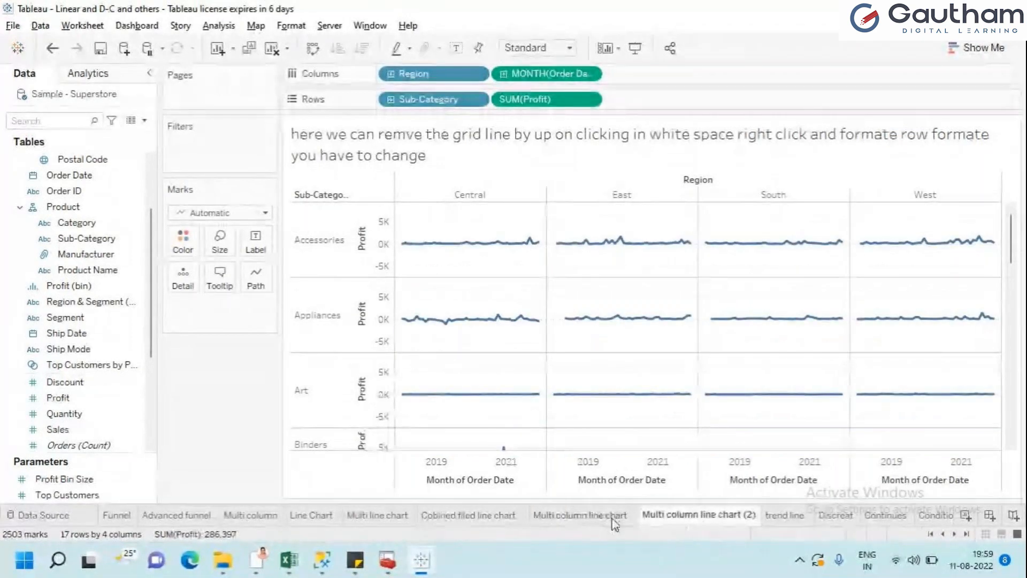
click(575, 514)
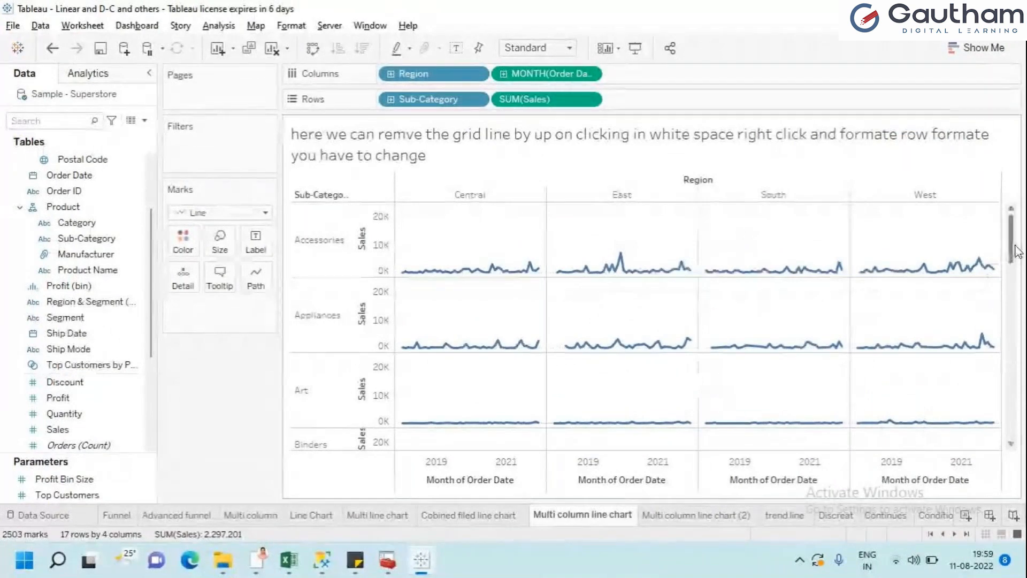
mouse_move(1014, 251)
mouse_down()
mouse_move(1015, 396)
mouse_move(1015, 241)
mouse_up()
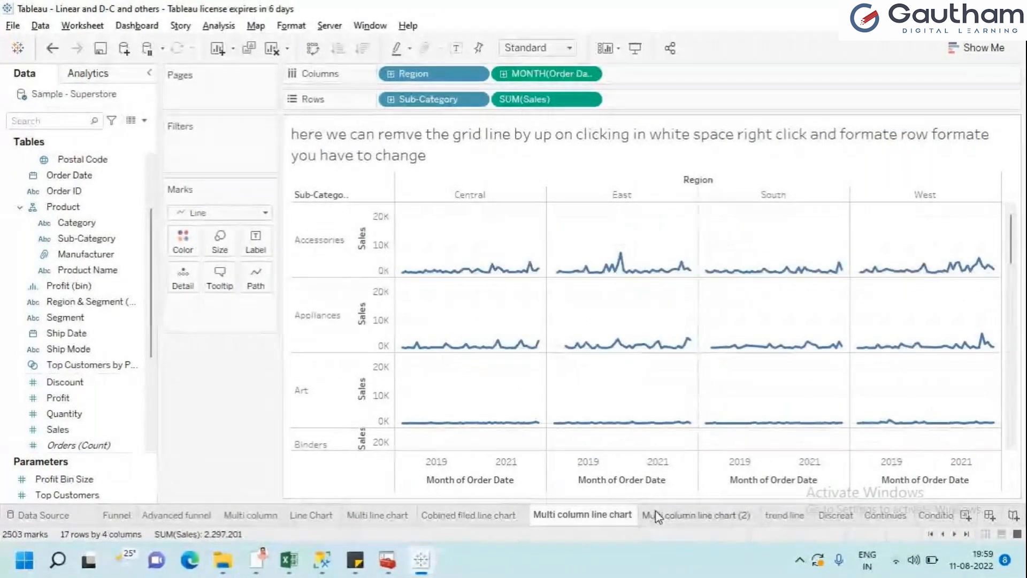
click(698, 514)
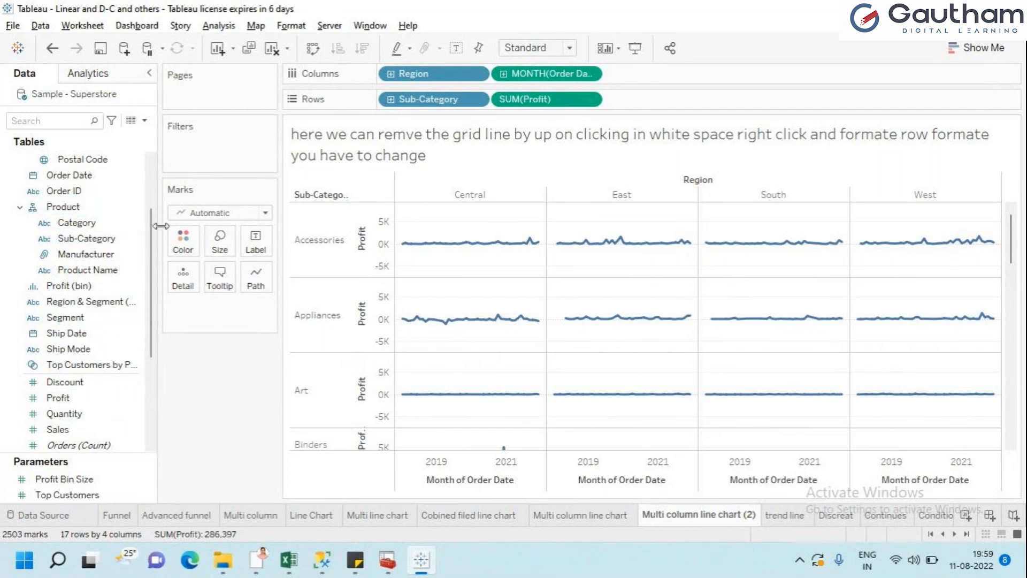
drag(149, 229, 155, 158)
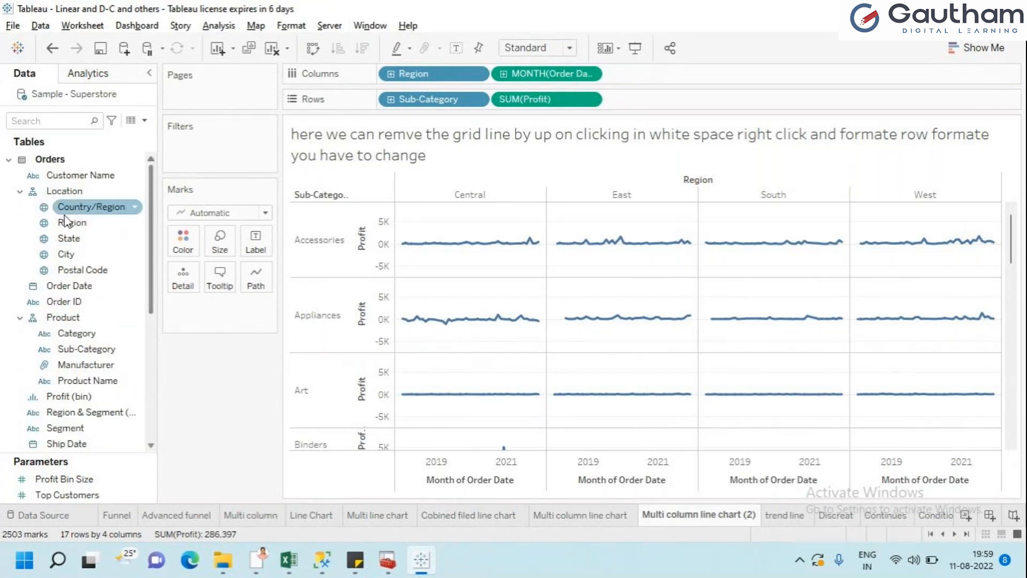
Find the Region field and assign it to both Color and Size of the Profit lines, clearing the field search.
click(65, 118)
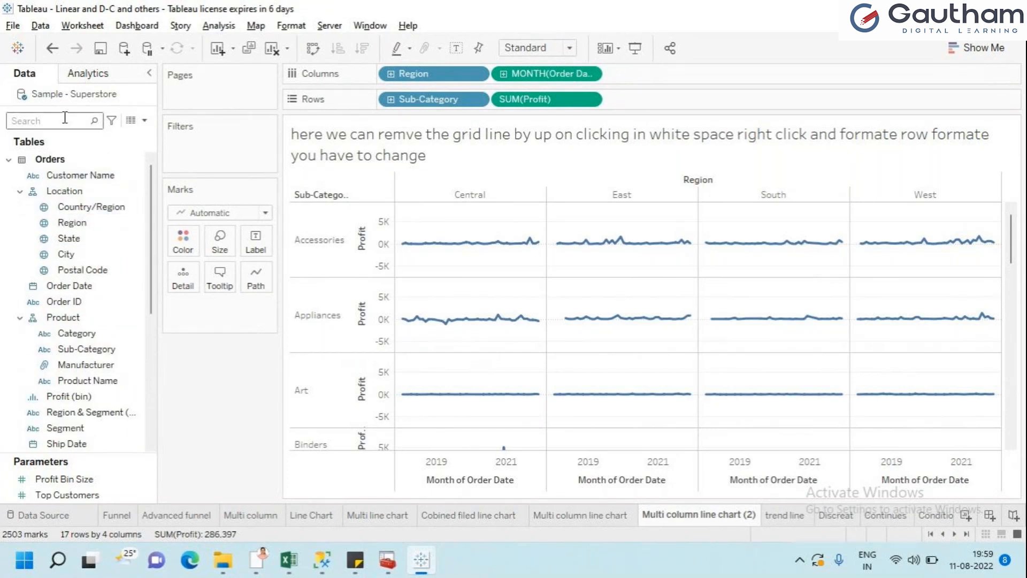
text(re)
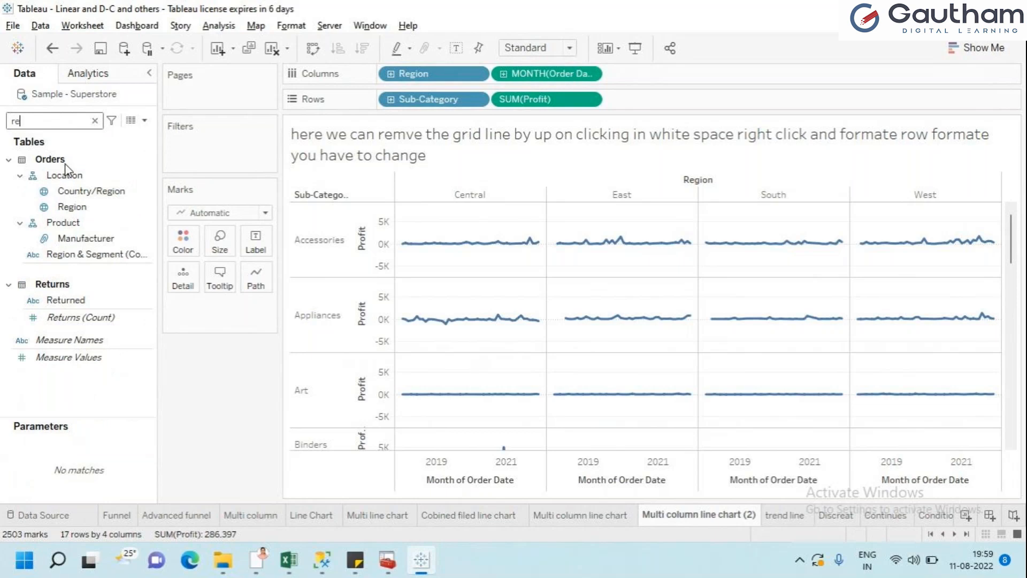
click(69, 208)
click(70, 212)
drag(70, 211, 190, 242)
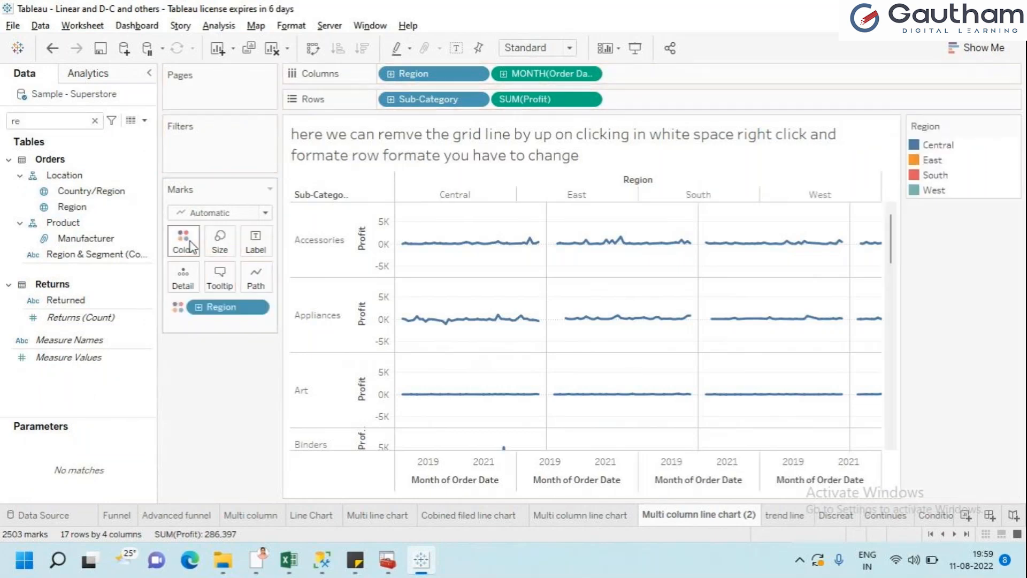
drag(69, 208, 221, 254)
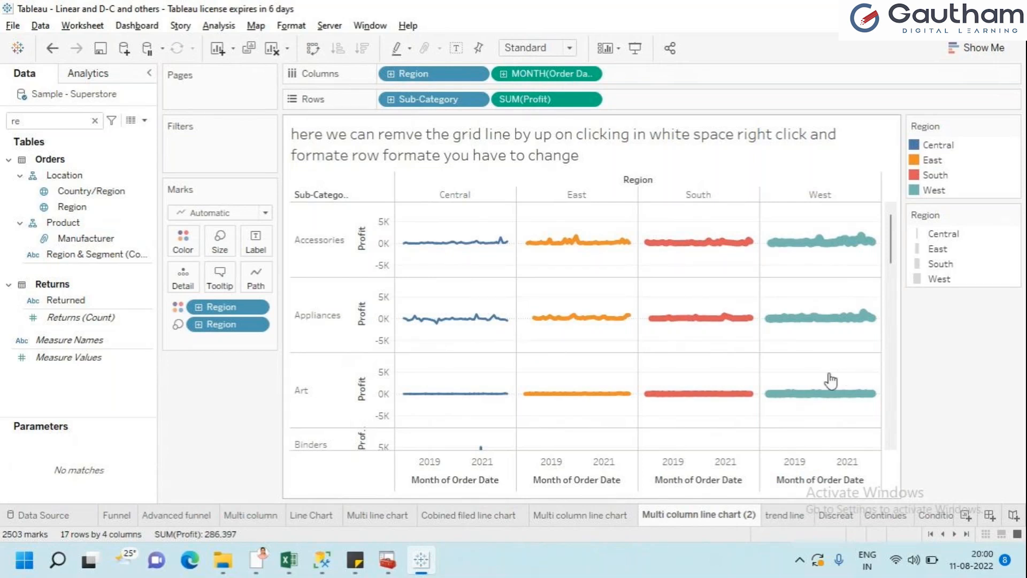
mouse_move(872, 315)
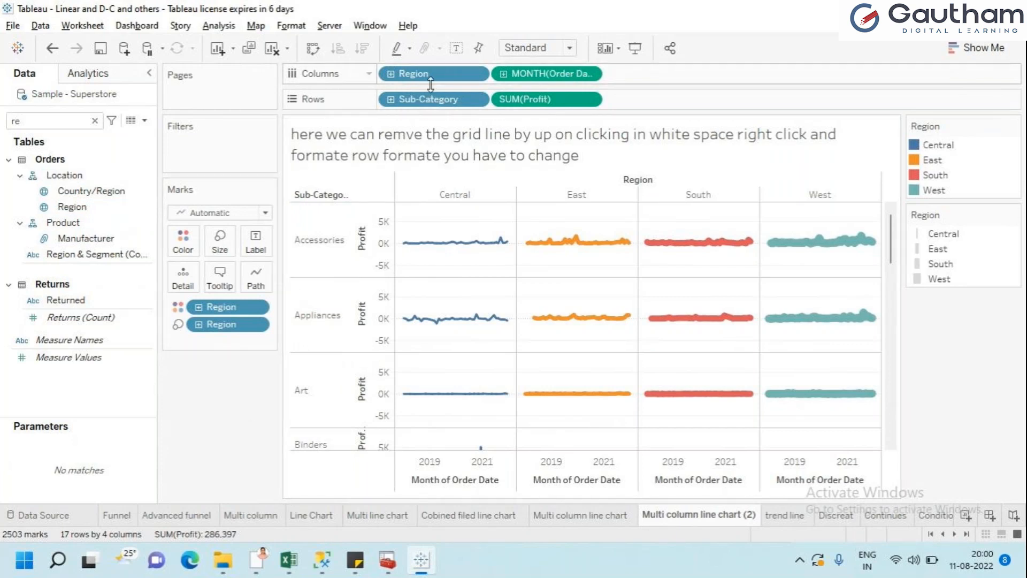
click(95, 121)
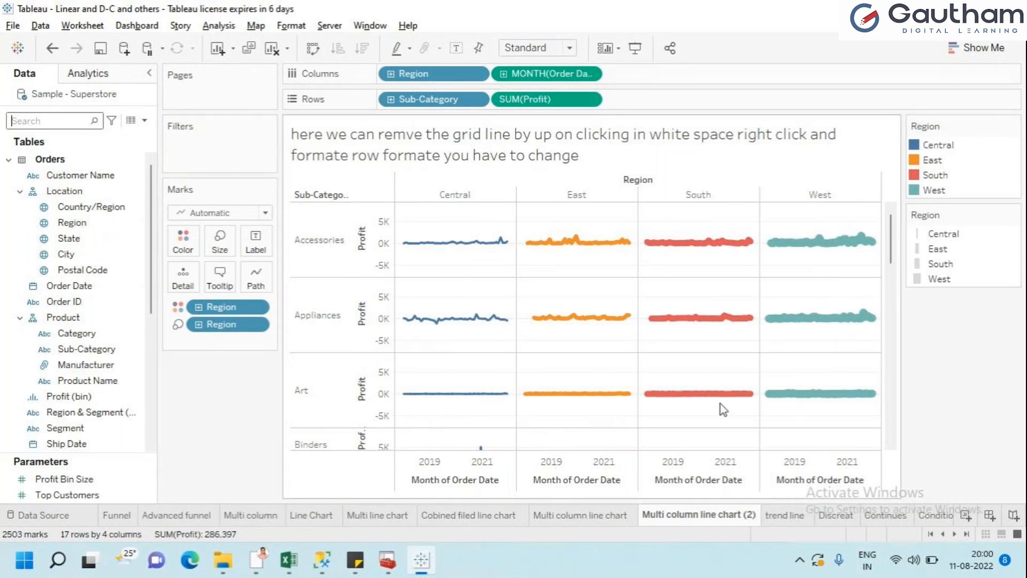
Revisit the two multi column line chart sheets, and clear everything from the trend line sheet.
click(621, 520)
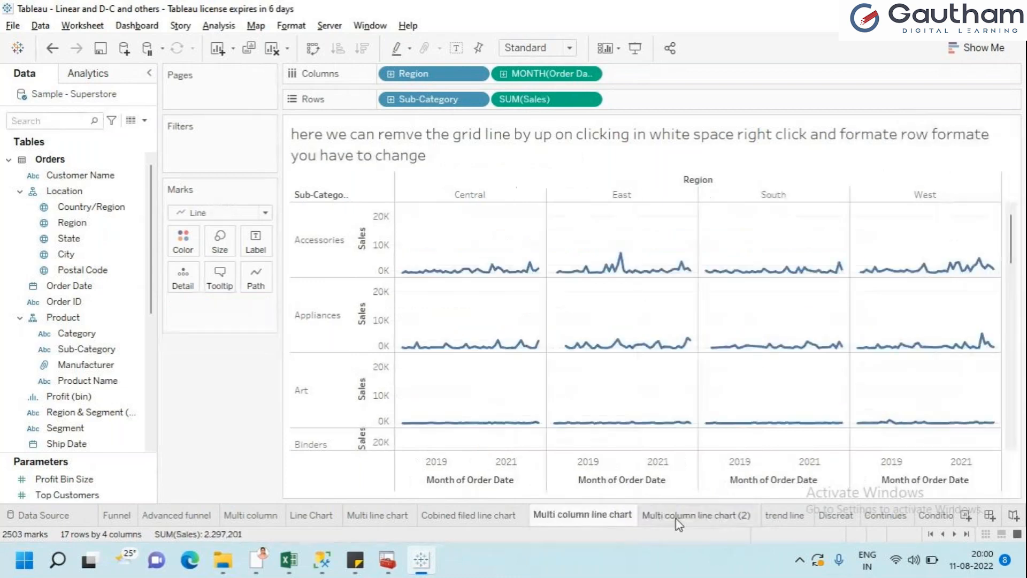
click(676, 516)
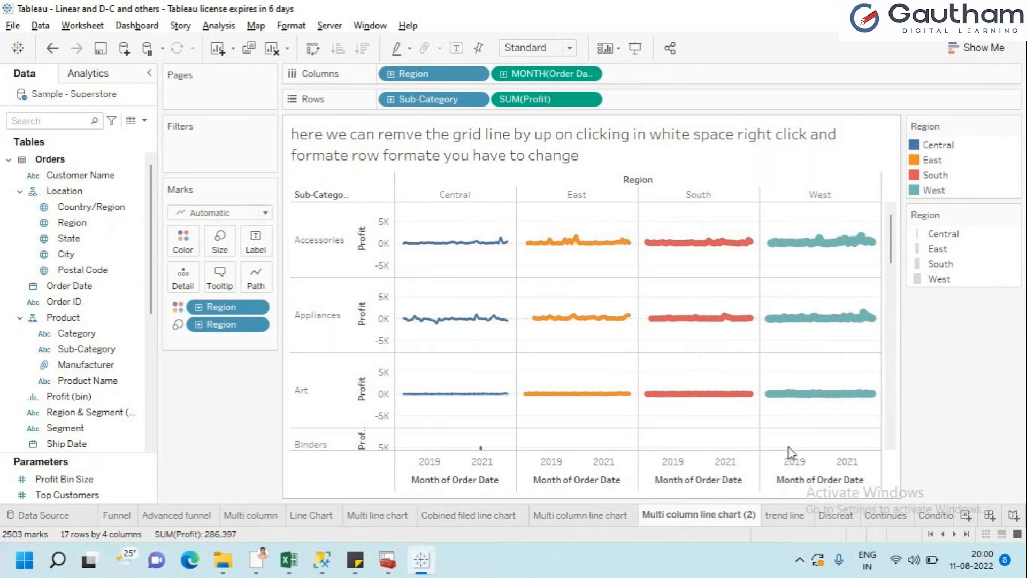
click(793, 517)
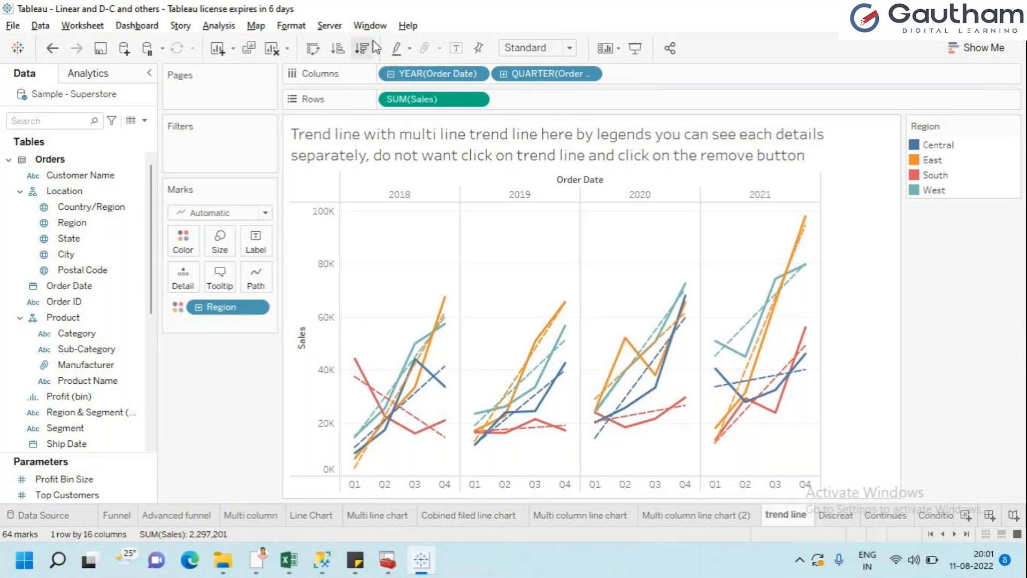
click(282, 54)
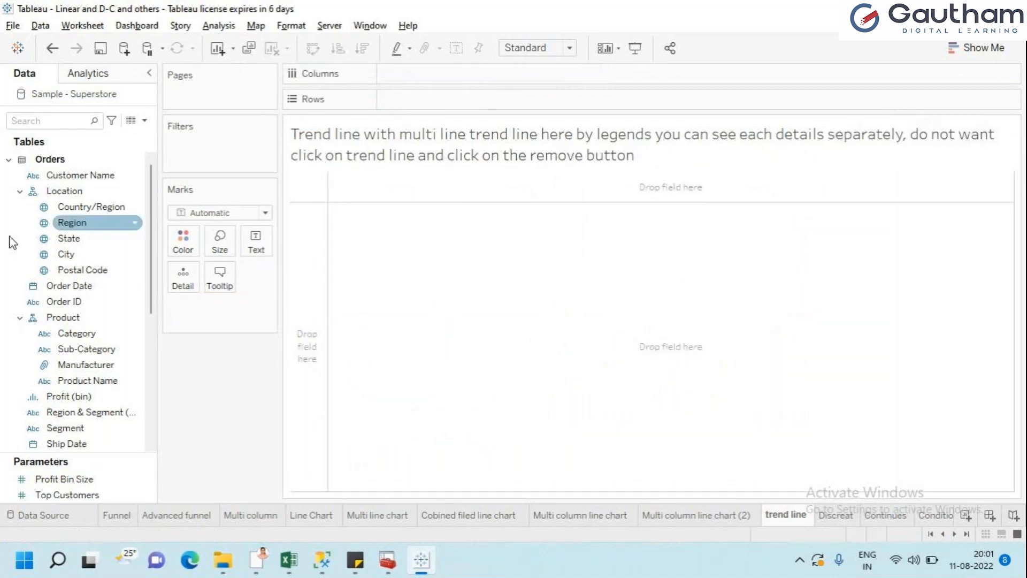
Place Order Date on the columns, expanded to year and quarter, and Sales on the rows of the trend line sheet.
drag(84, 284, 421, 70)
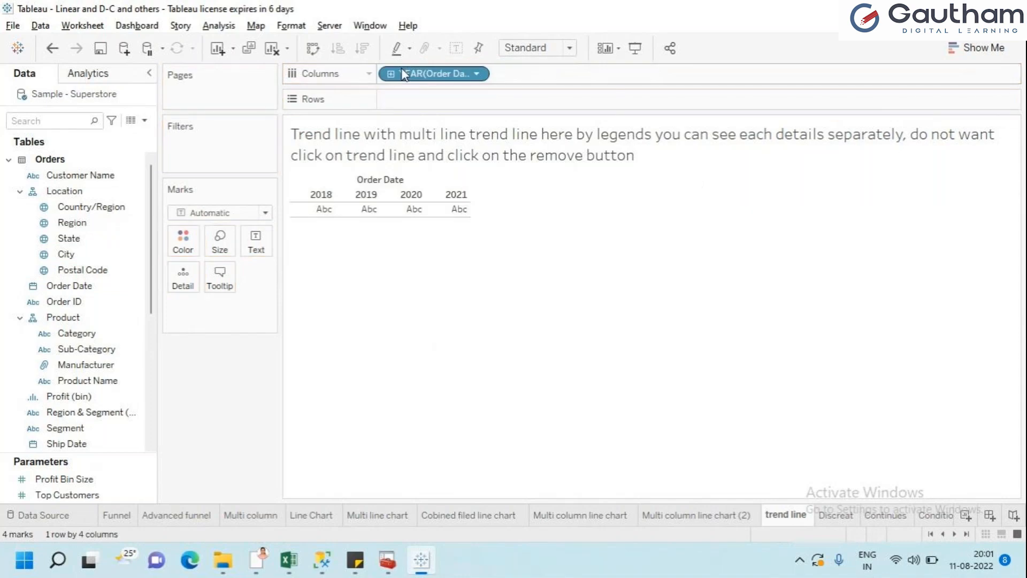
click(391, 74)
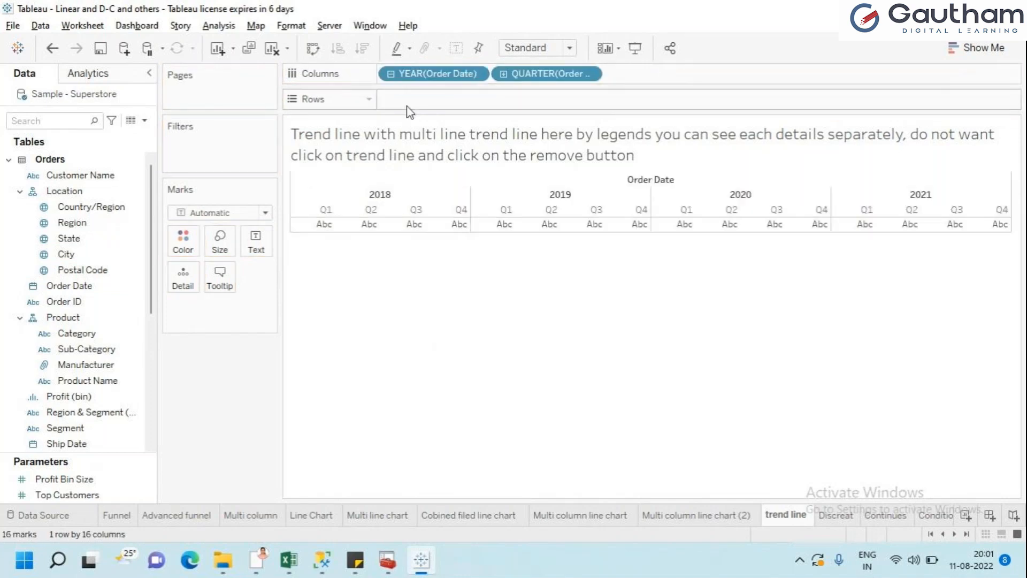
click(80, 411)
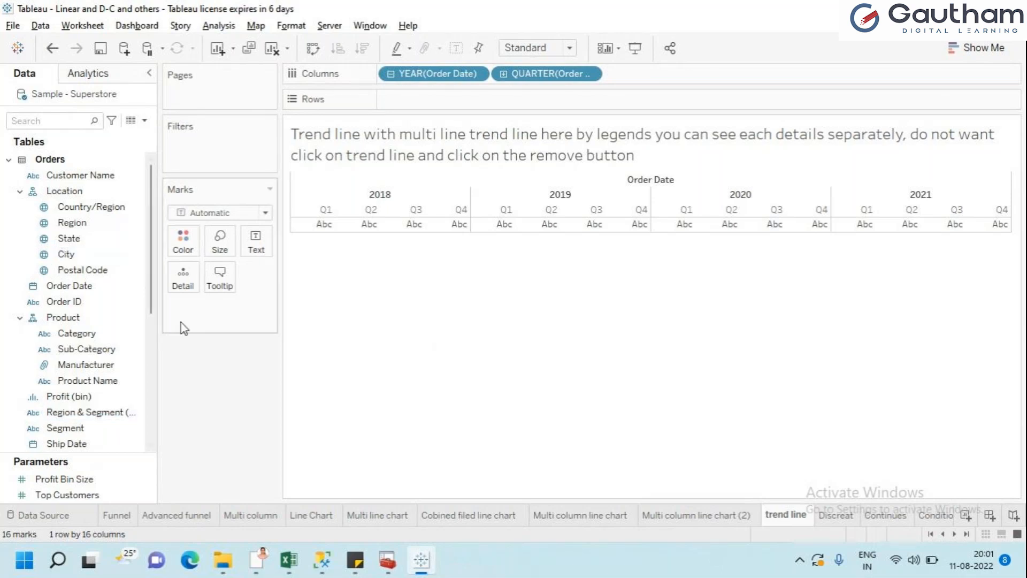
drag(156, 313, 151, 390)
drag(50, 287, 390, 100)
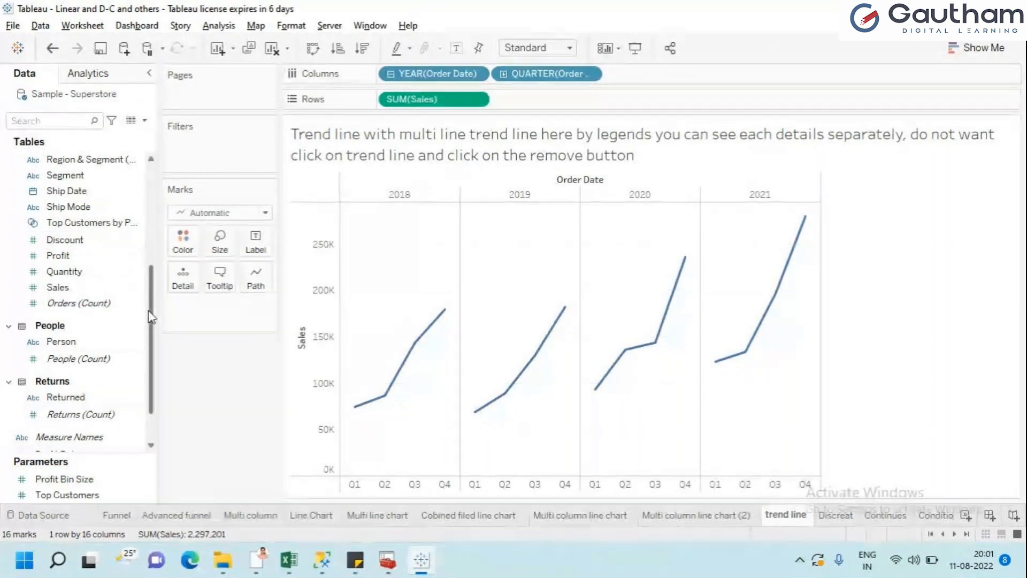
Color the quarterly Sales lines by Region.
scroll(151, 218, up, 3)
scroll(157, 219, up, 3)
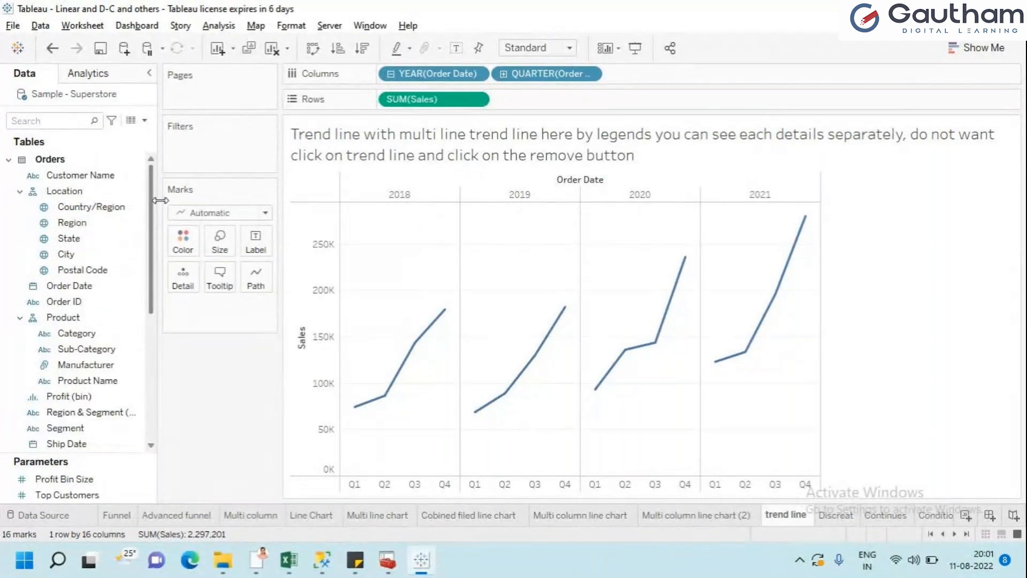
click(74, 223)
drag(179, 236, 182, 239)
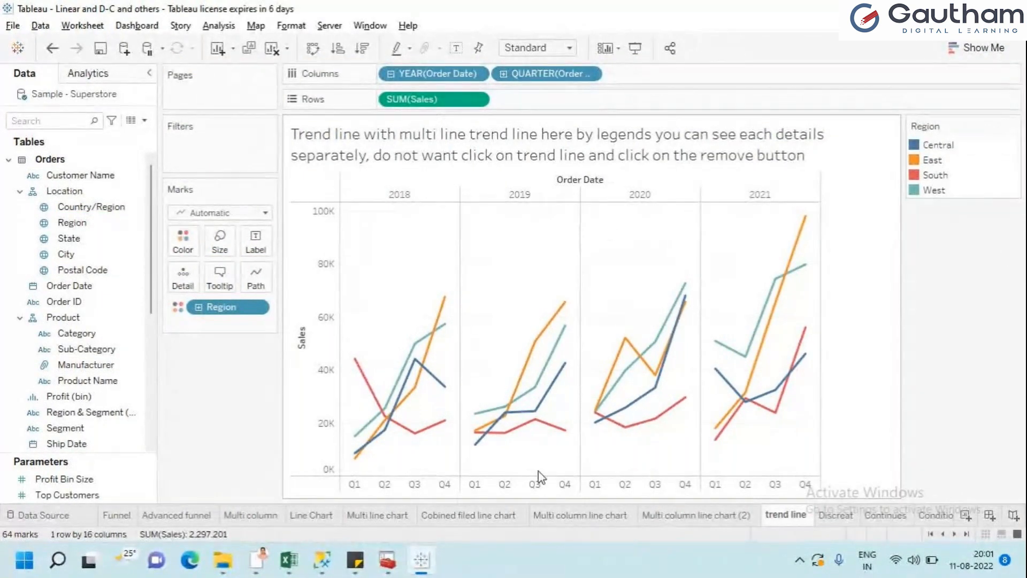
Try labelling the Sales lines with Region, and remove the labels again.
mouse_move(630, 337)
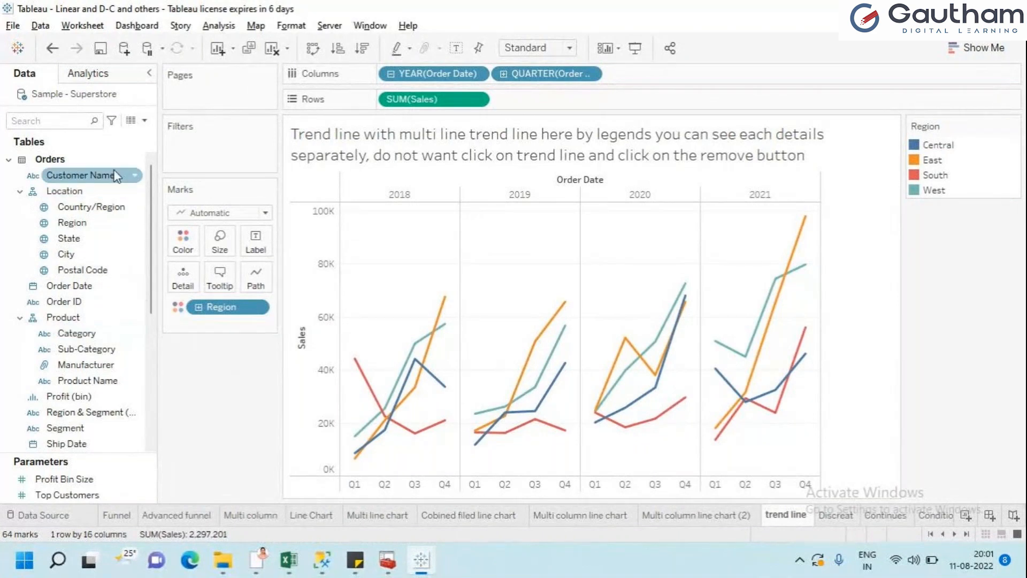
drag(58, 221, 249, 247)
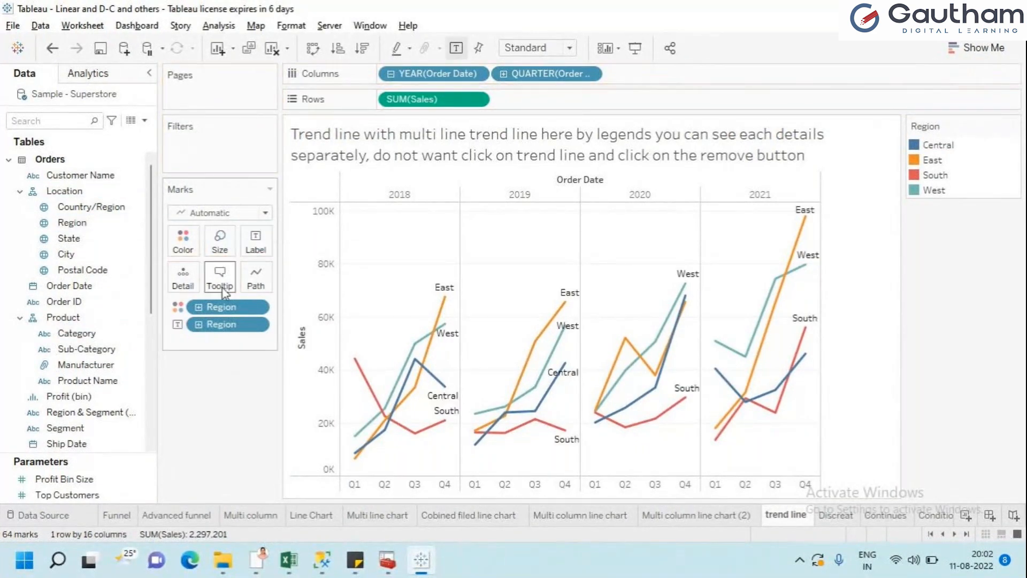
drag(222, 327, 67, 310)
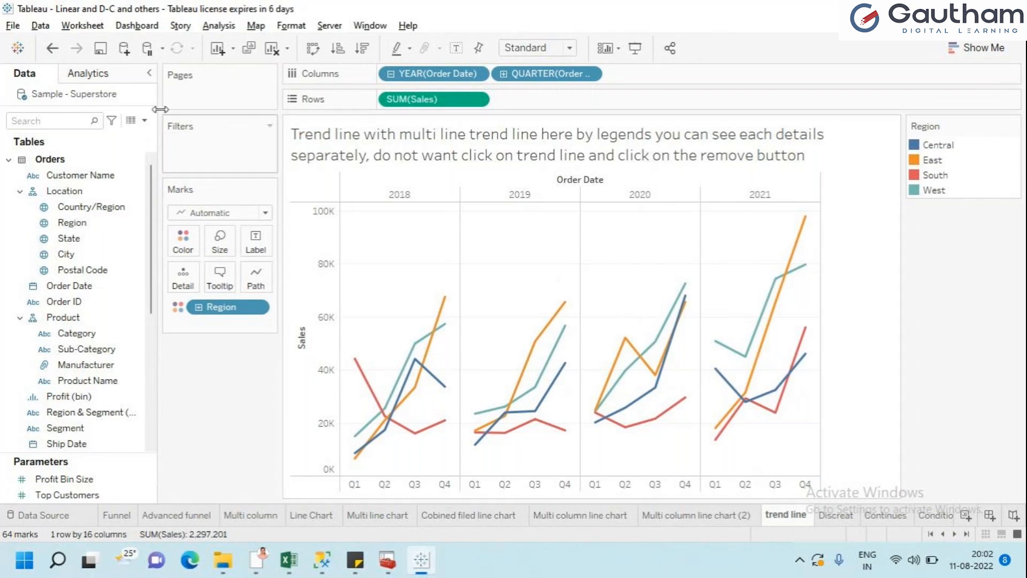
Add a Linear trend line to the quarterly Sales chart.
click(89, 73)
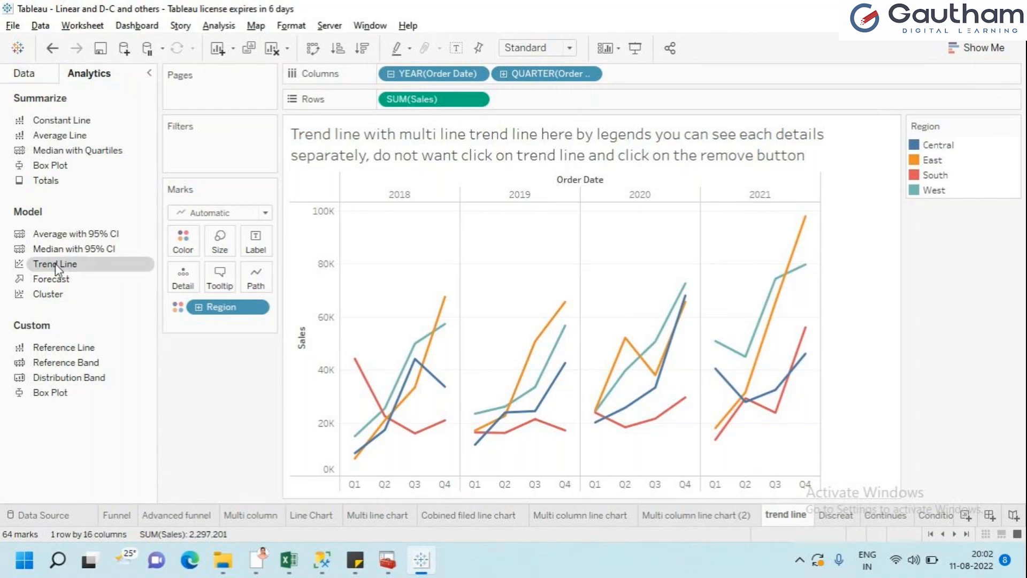
drag(72, 267, 191, 408)
drag(71, 269, 444, 204)
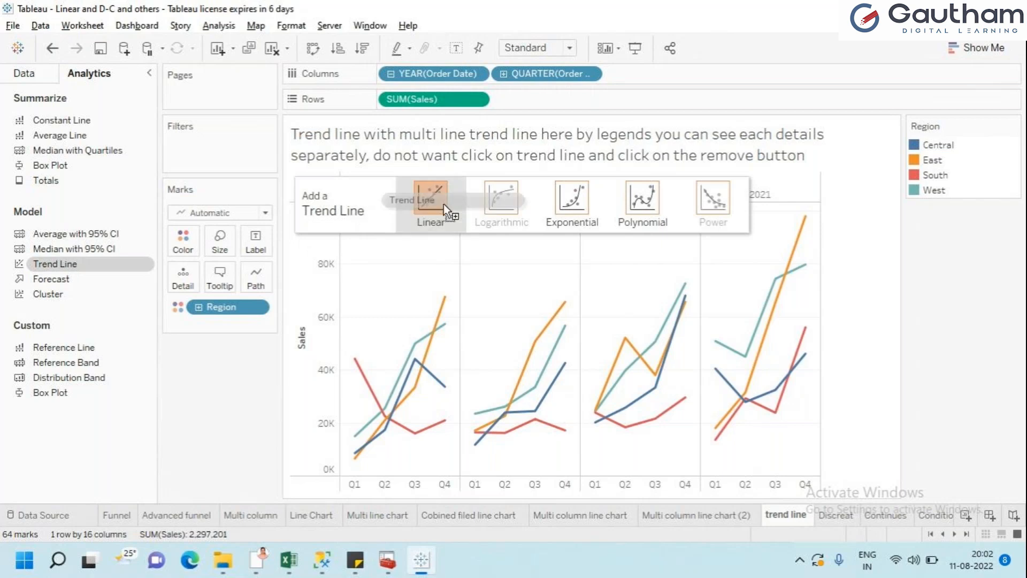
drag(444, 204, 444, 204)
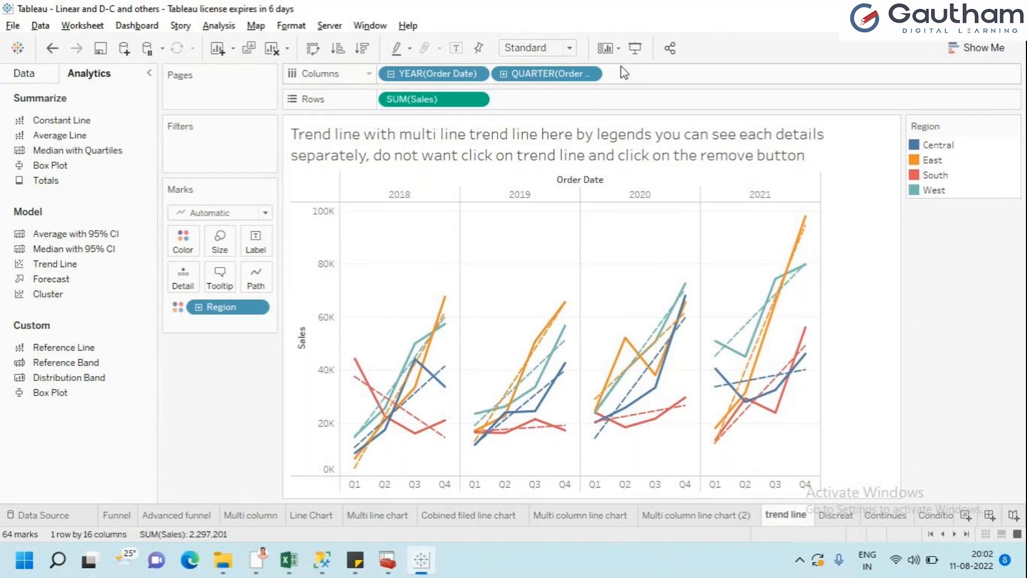
View the trend line sheet in presentation mode with the Central region highlighted, and return to the worksheet.
click(635, 48)
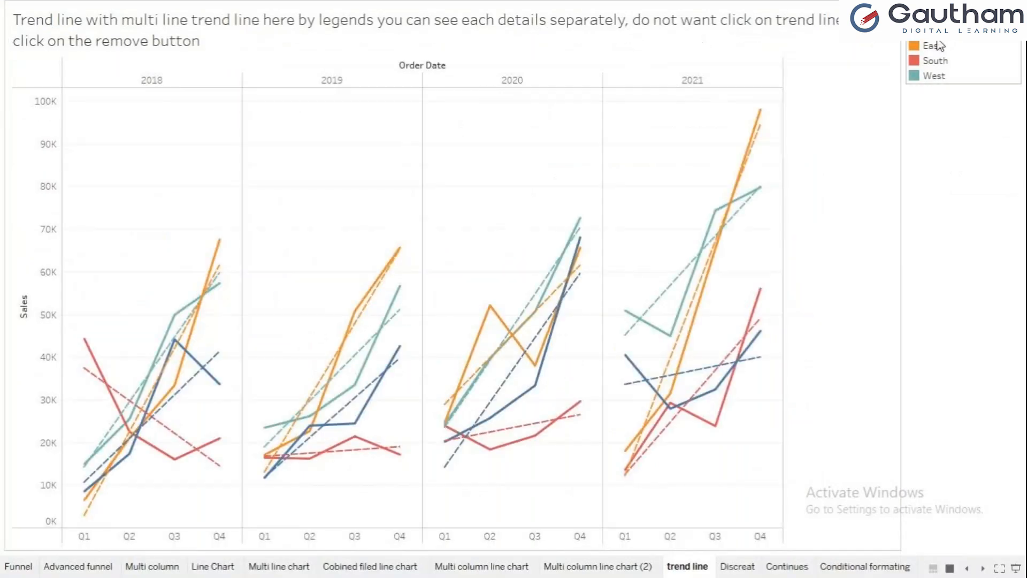
click(942, 42)
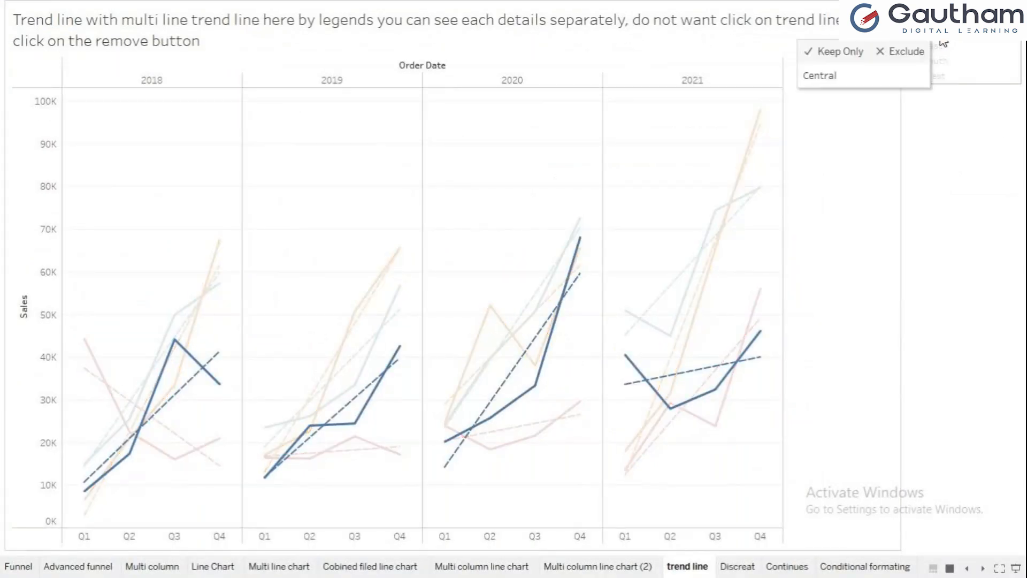
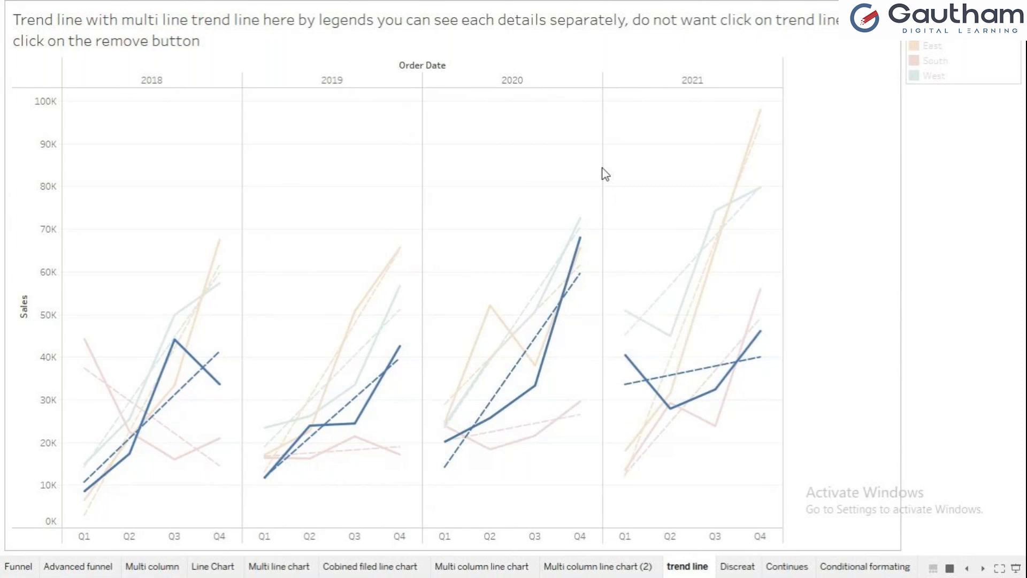
key(Escape)
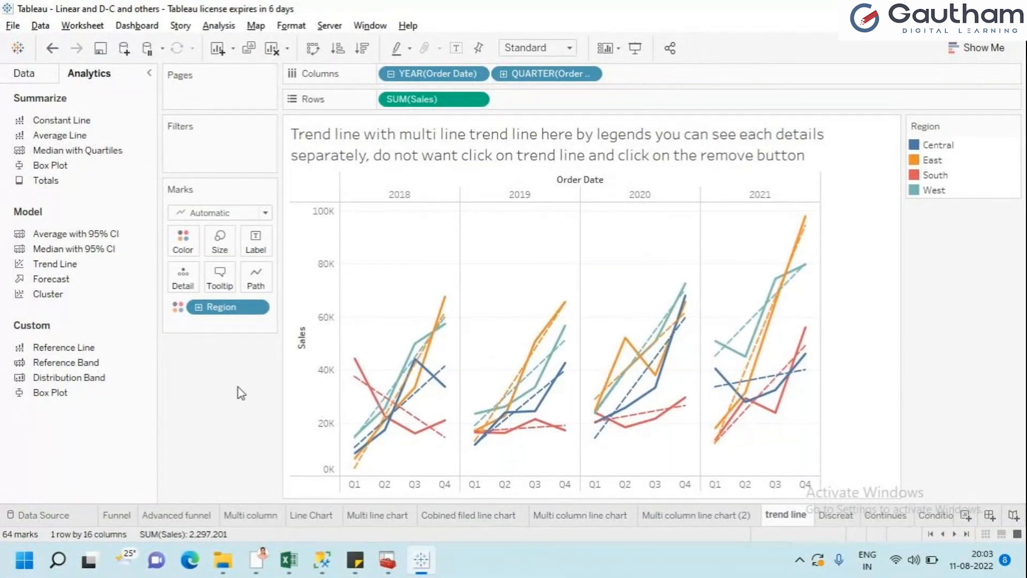
Compare the trend lines with and without Region on Color, leaving Region removed so only the overall Sales lines are drawn.
click(37, 73)
mouse_move(524, 381)
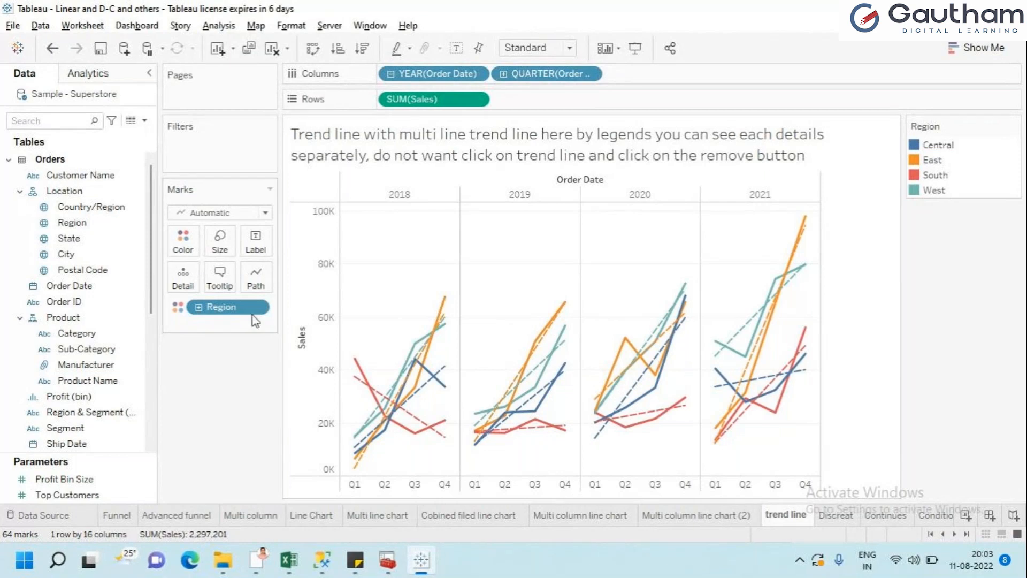
drag(211, 307, 4, 314)
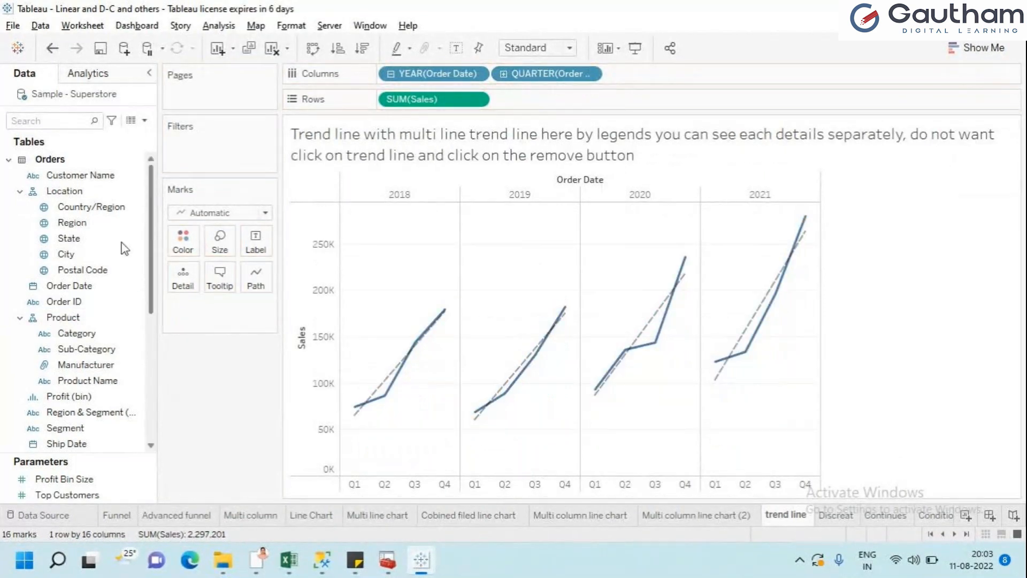
drag(72, 222, 188, 250)
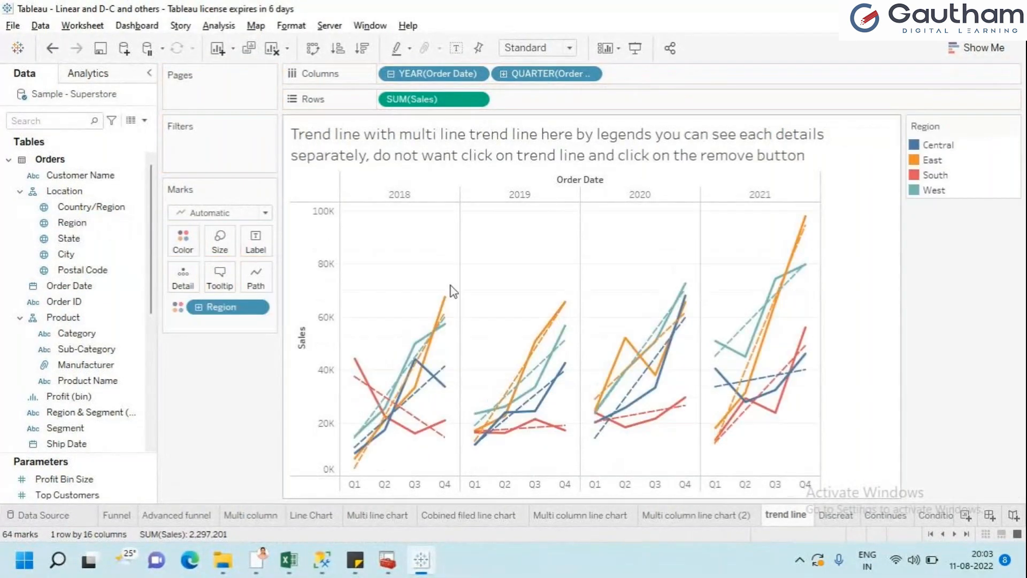
drag(226, 307, 15, 220)
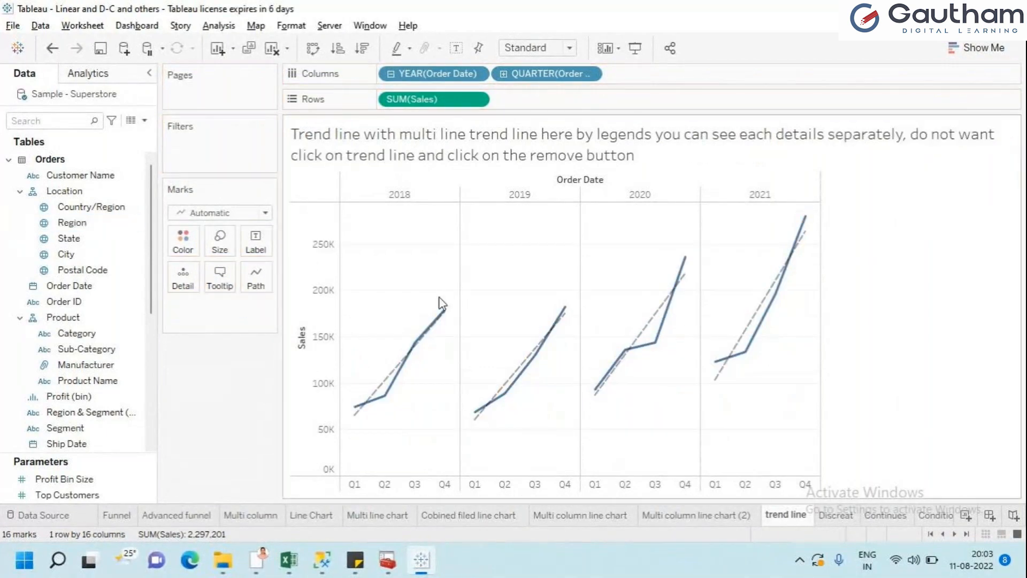
Examine the details and available options of the 2019 trend line.
mouse_move(536, 367)
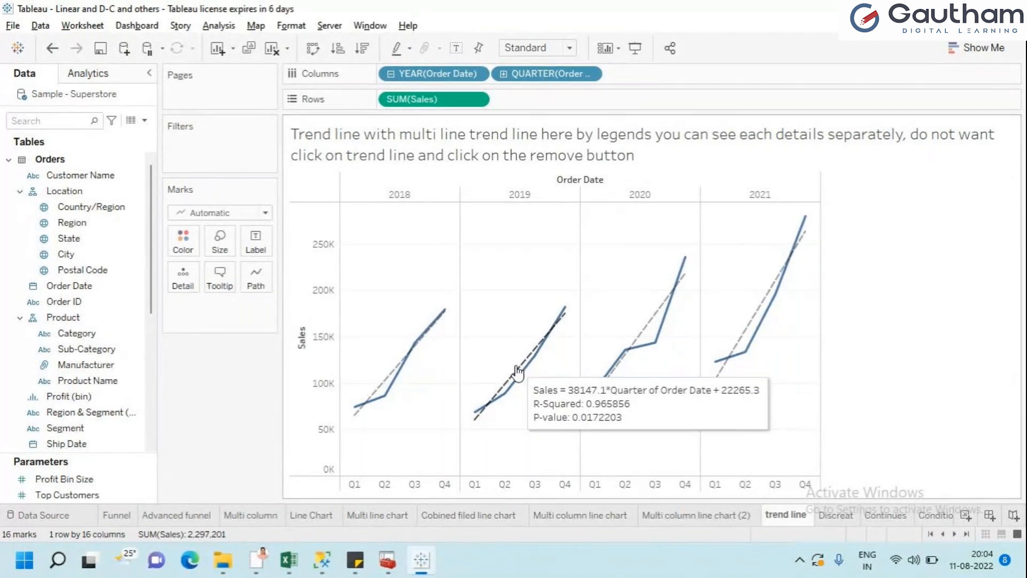
click(516, 371)
right_click(517, 371)
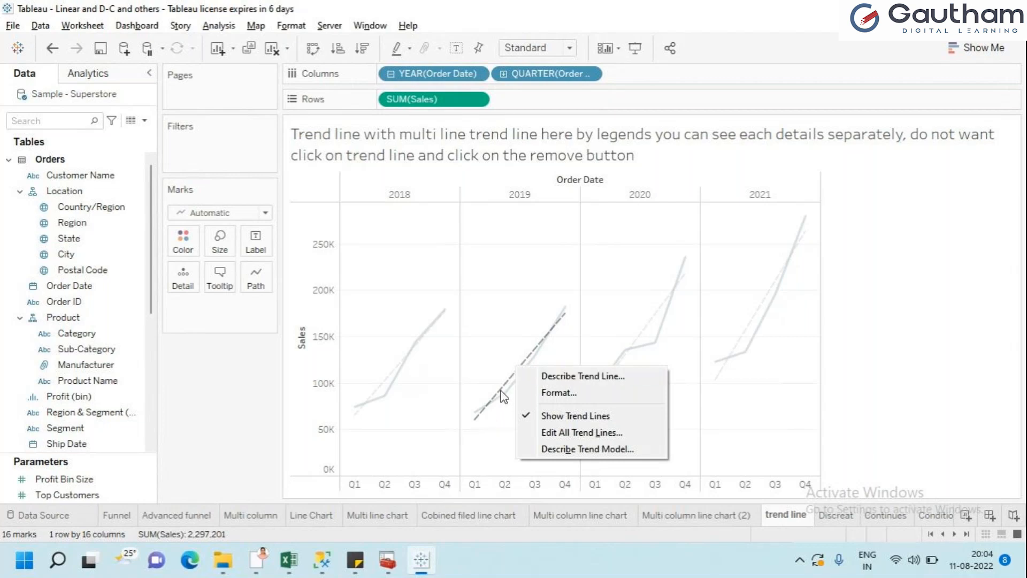
click(472, 380)
mouse_move(523, 366)
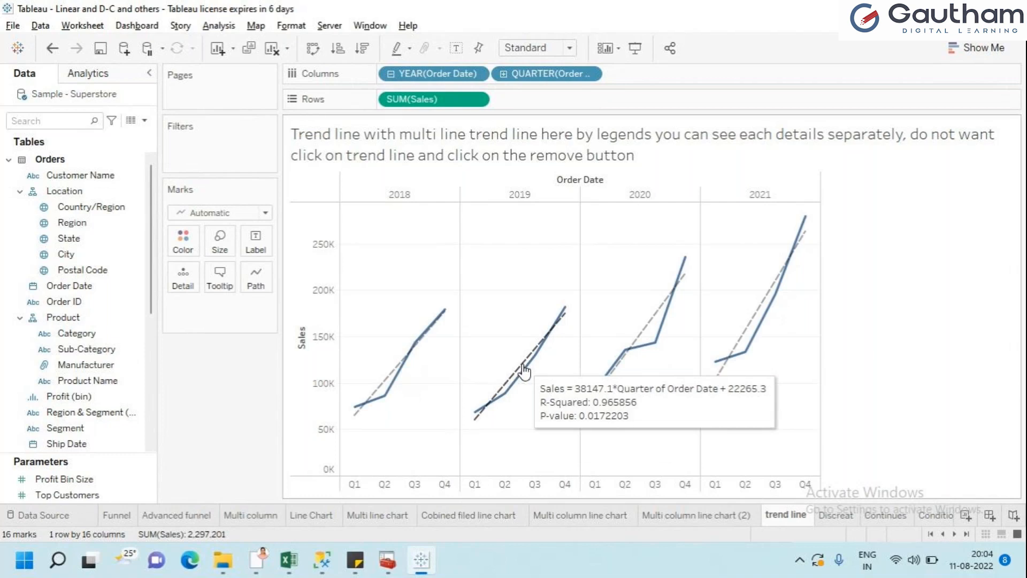
right_click(523, 369)
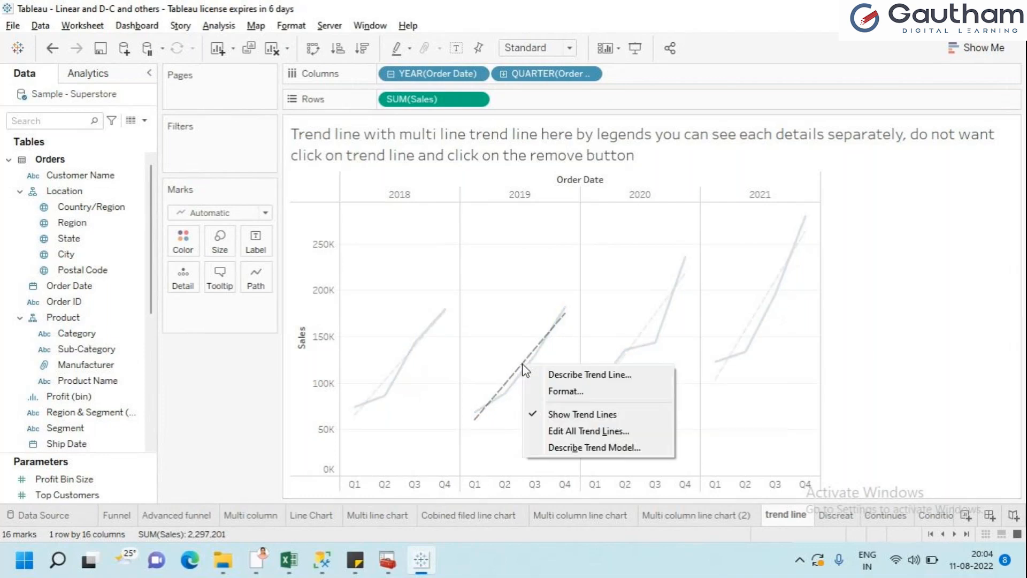
click(257, 417)
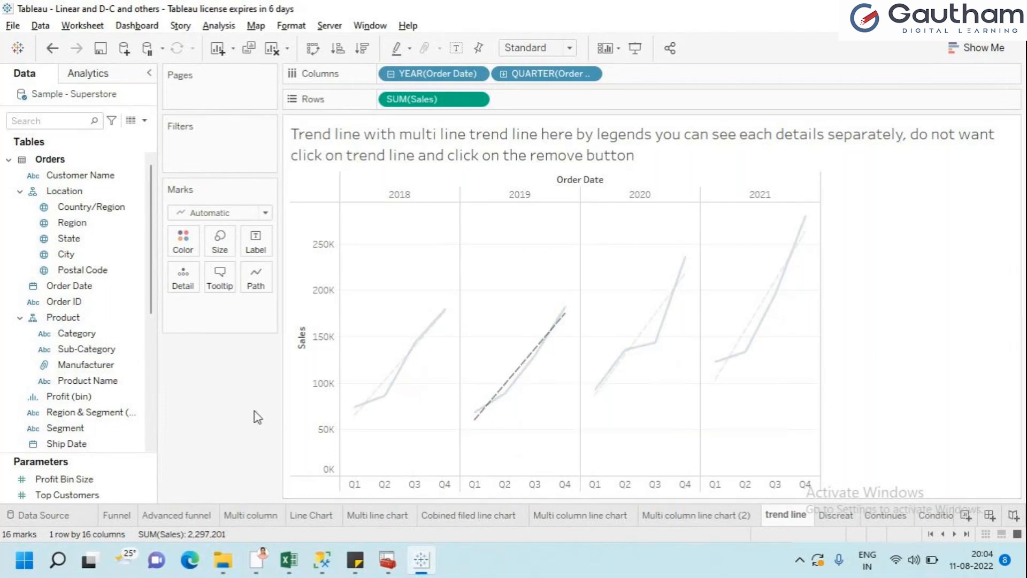
Check the options available for the Q3 2019 mark on the Sales line.
click(255, 412)
mouse_move(531, 350)
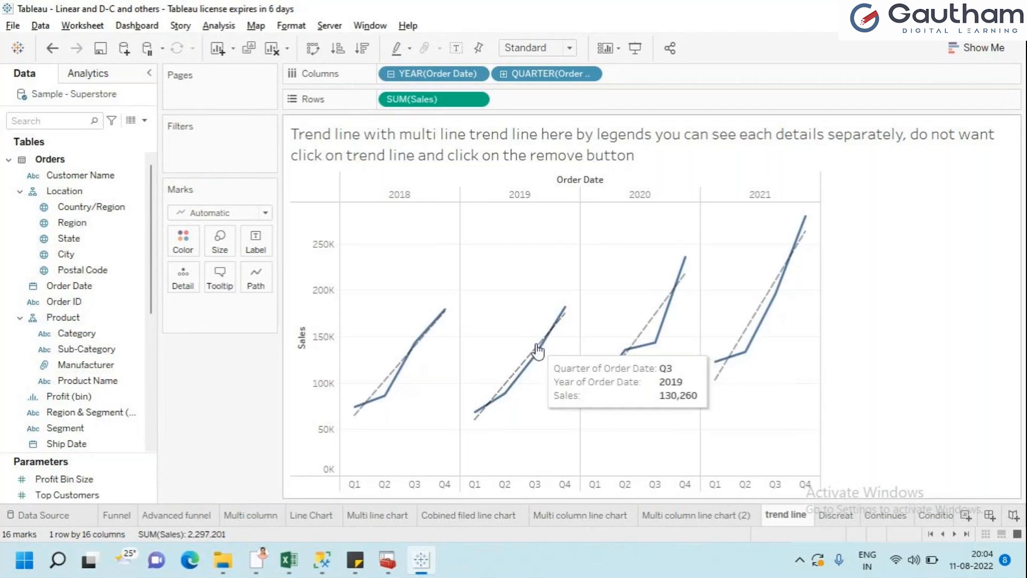
right_click(536, 351)
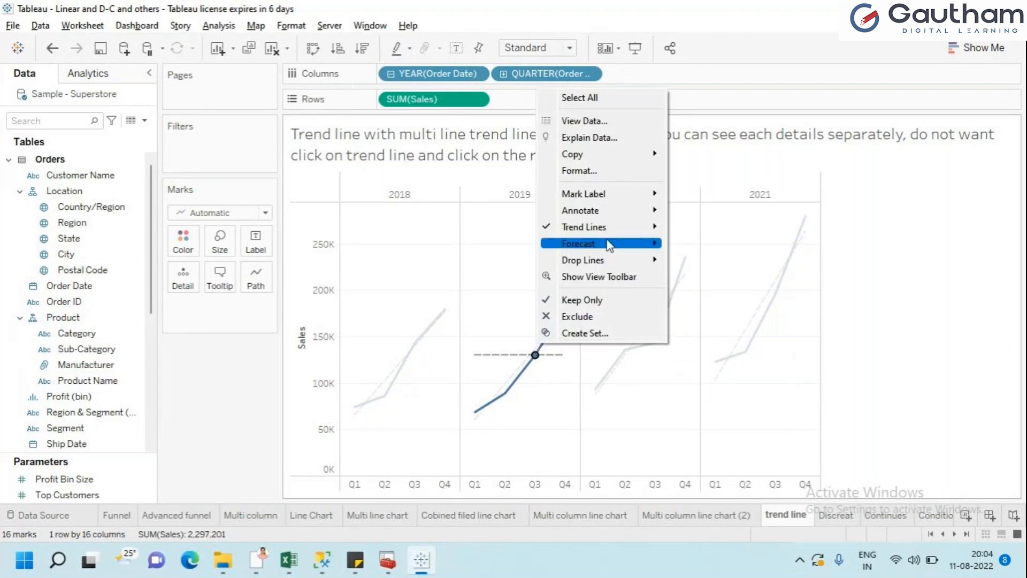
mouse_move(626, 227)
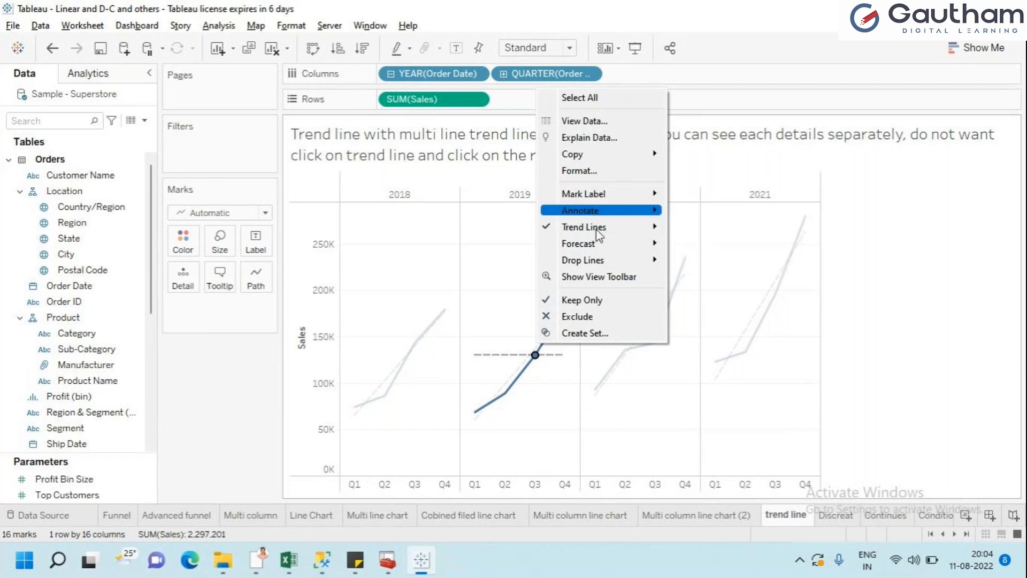
click(246, 428)
Read the Describe Trend Line details of the 2019 trend line and close them.
mouse_move(502, 382)
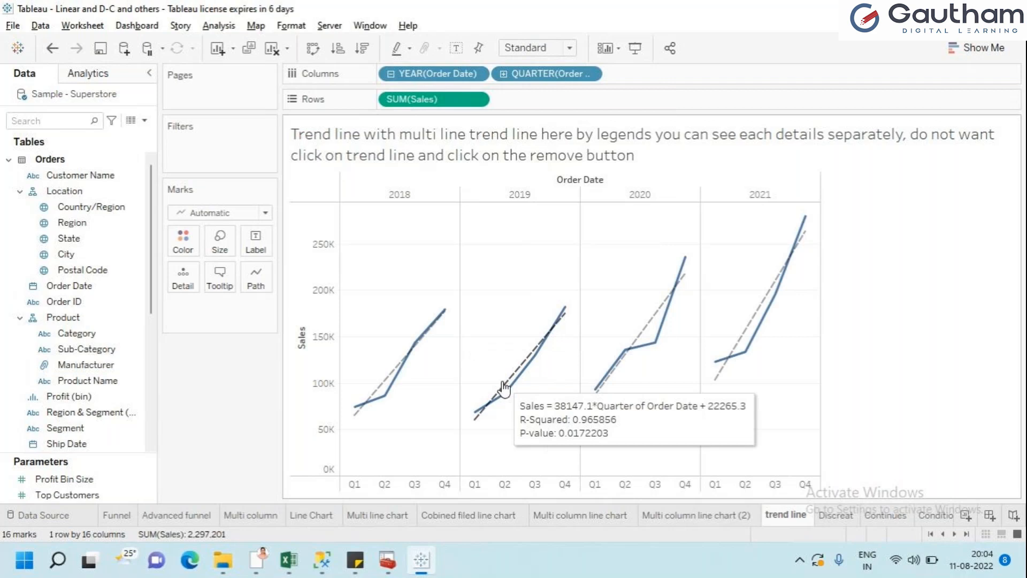
right_click(504, 386)
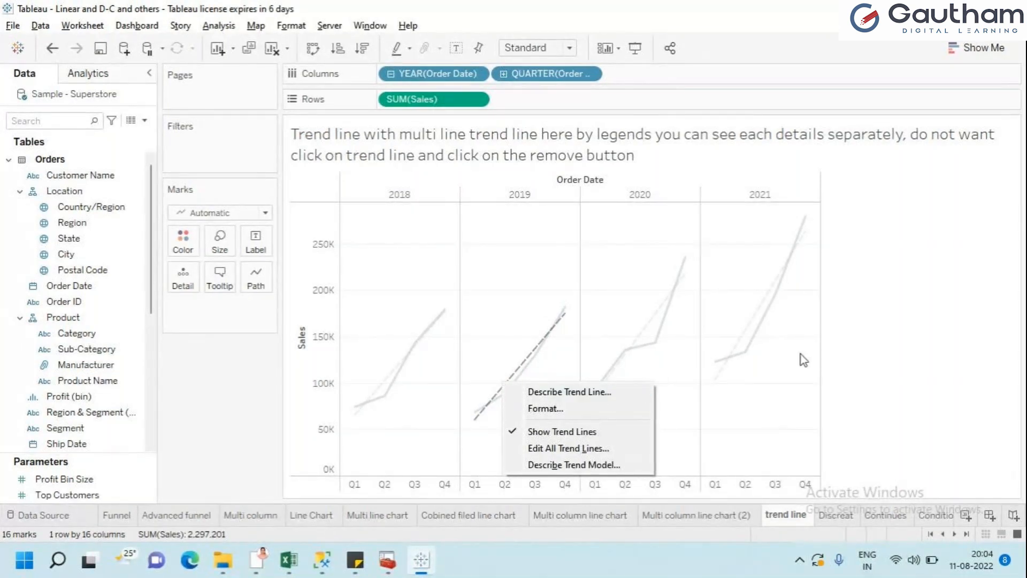
click(613, 393)
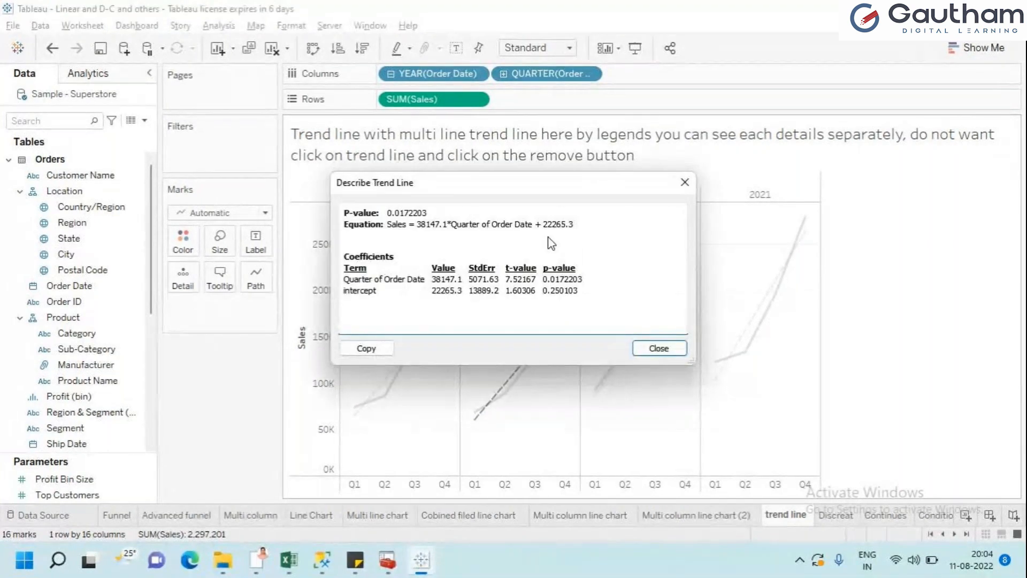
click(685, 183)
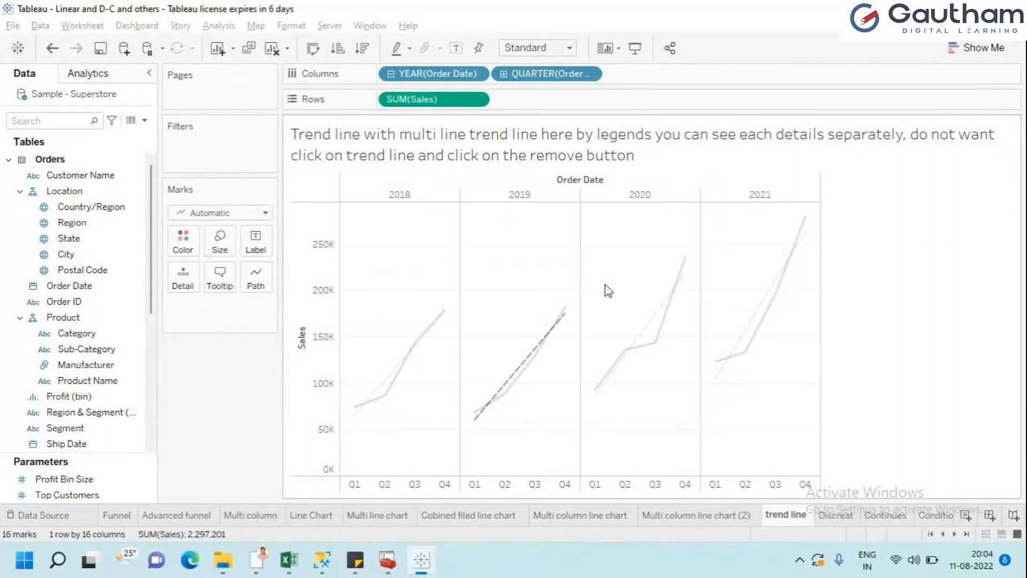
click(869, 311)
mouse_move(523, 379)
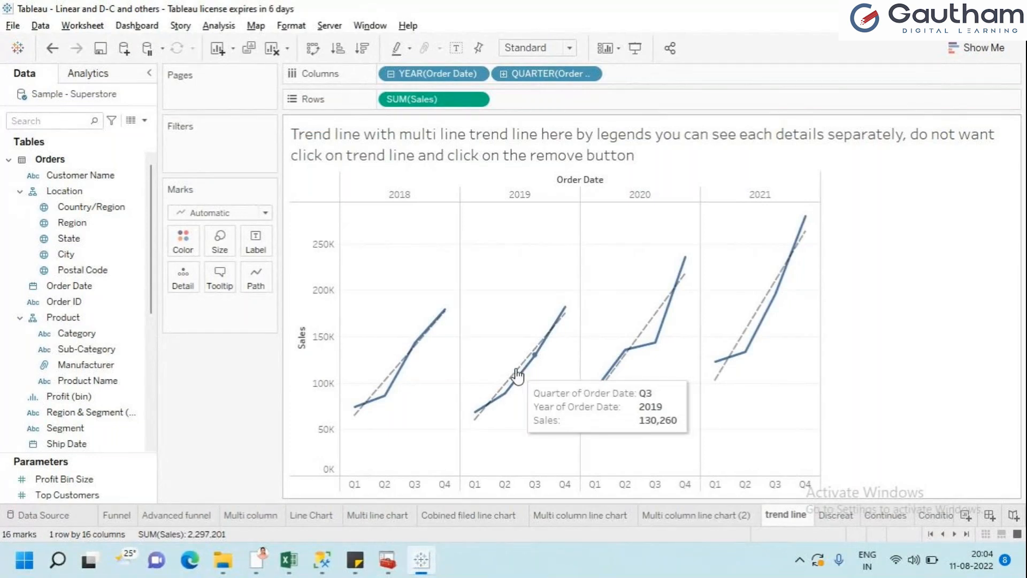
click(517, 376)
right_click(518, 374)
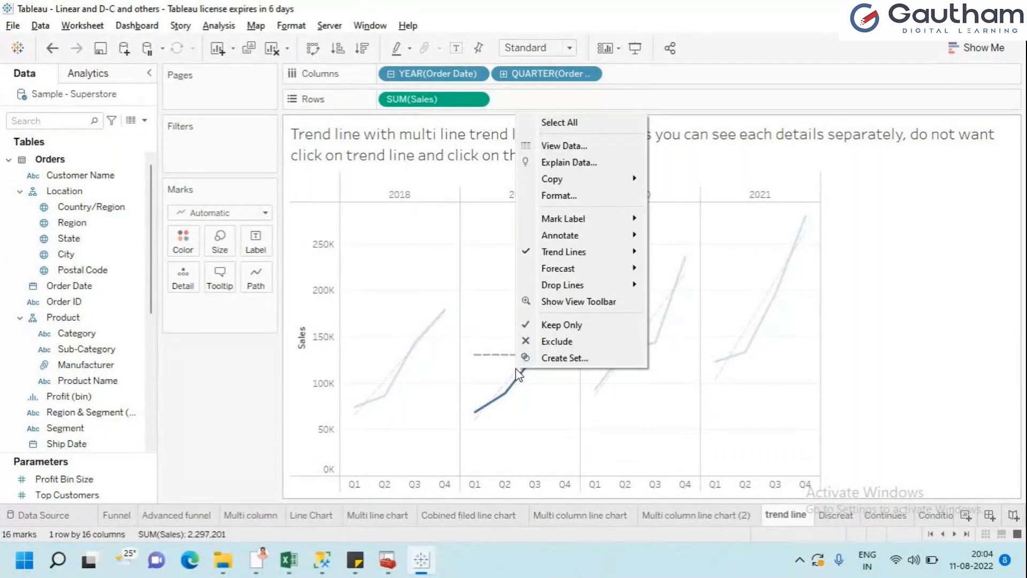
click(1024, 421)
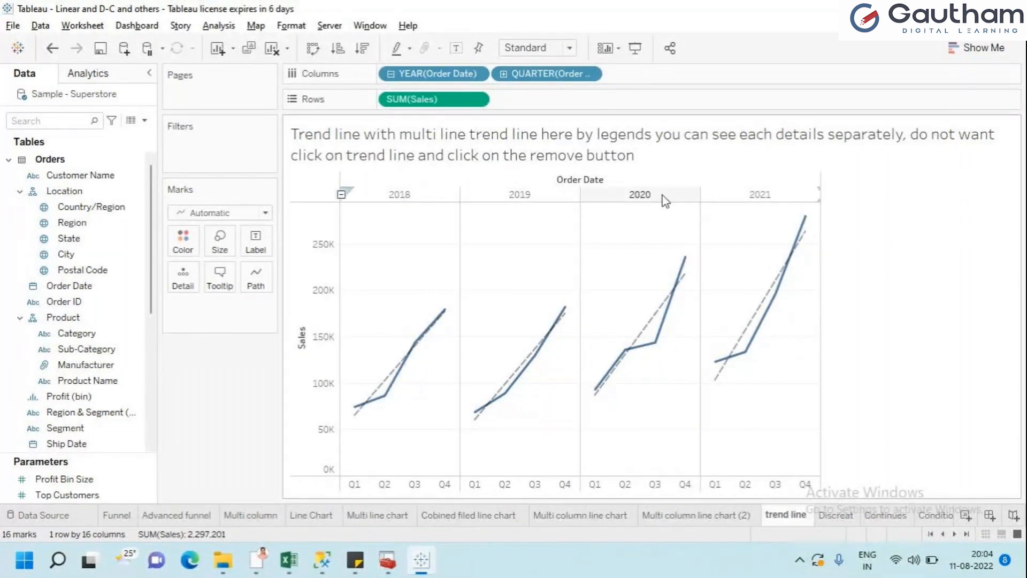
Read the Describe Trend Line details of the 2020 trend line and close them.
click(657, 320)
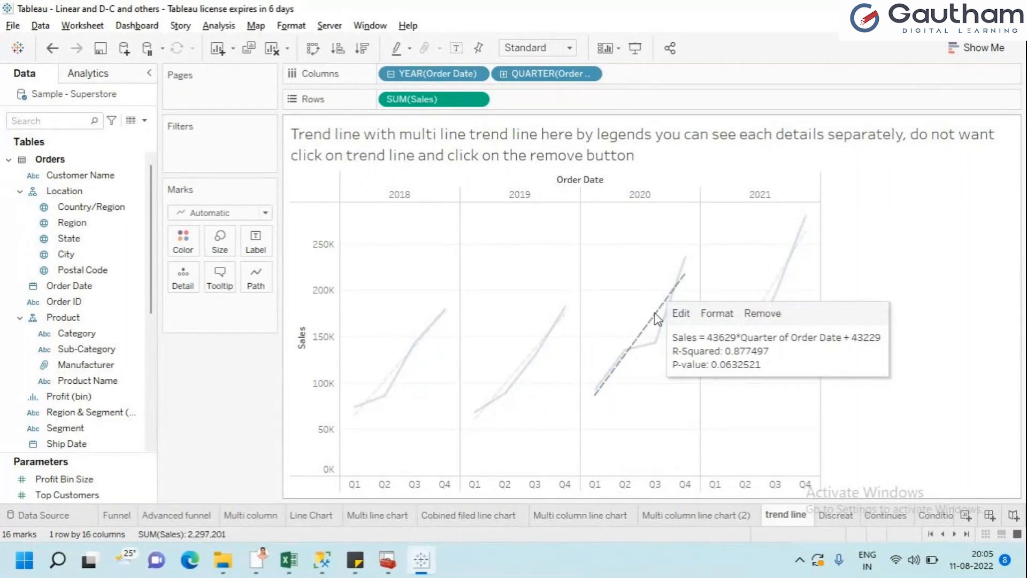
right_click(657, 320)
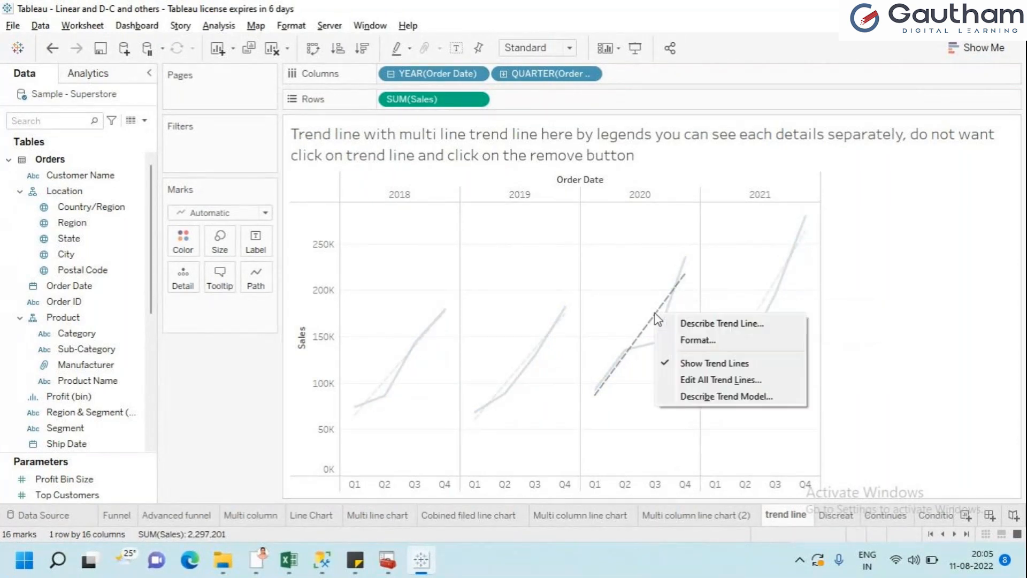
click(695, 325)
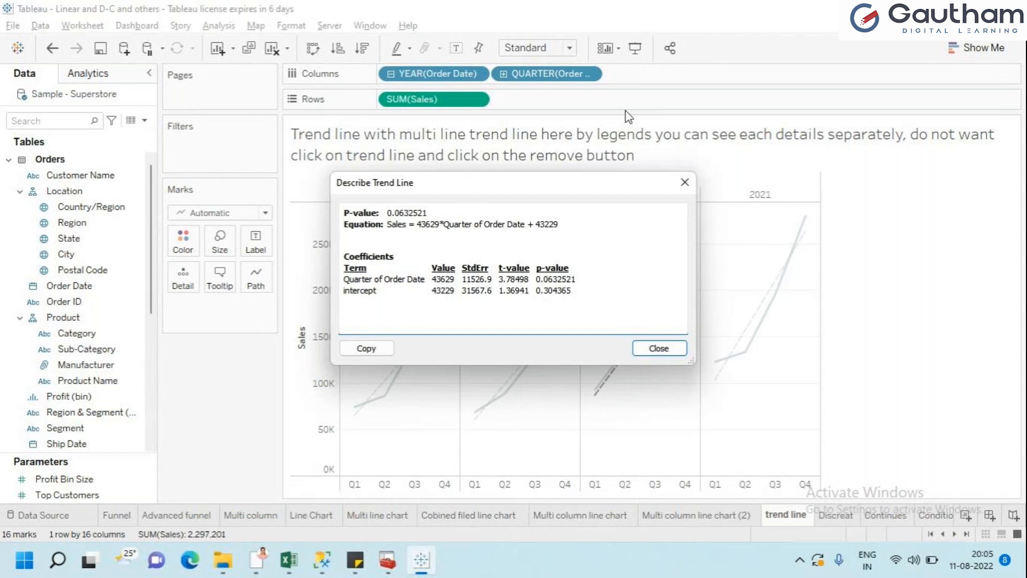
click(685, 183)
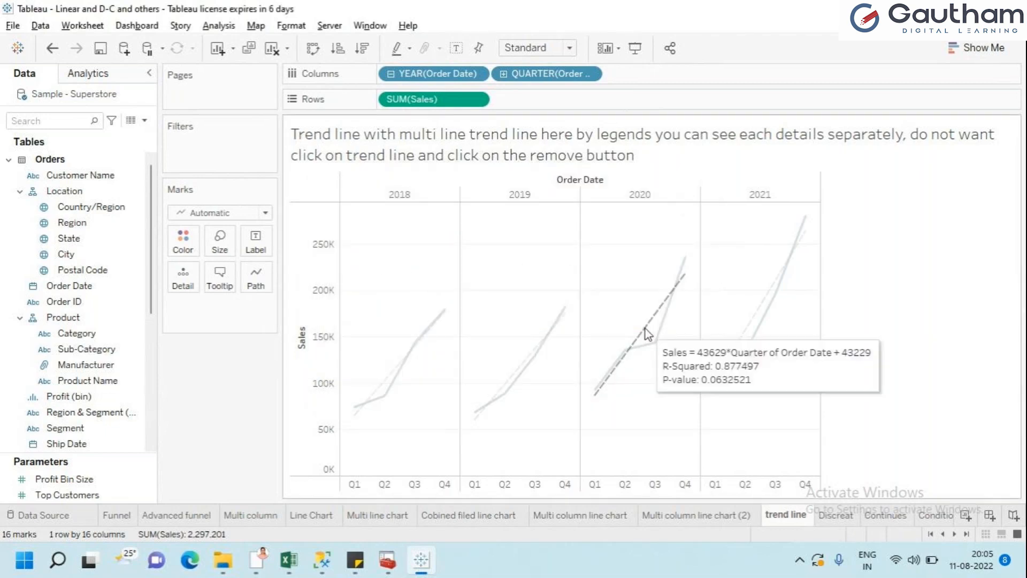
Reopen the description of the 2020 trend line and check which other options the line offers.
mouse_move(659, 330)
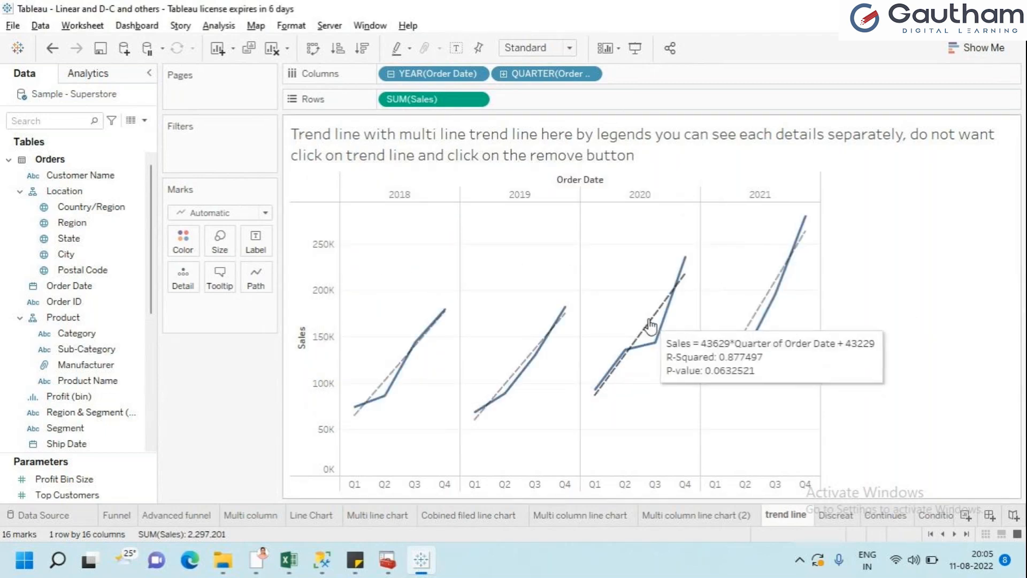
click(650, 324)
right_click(650, 324)
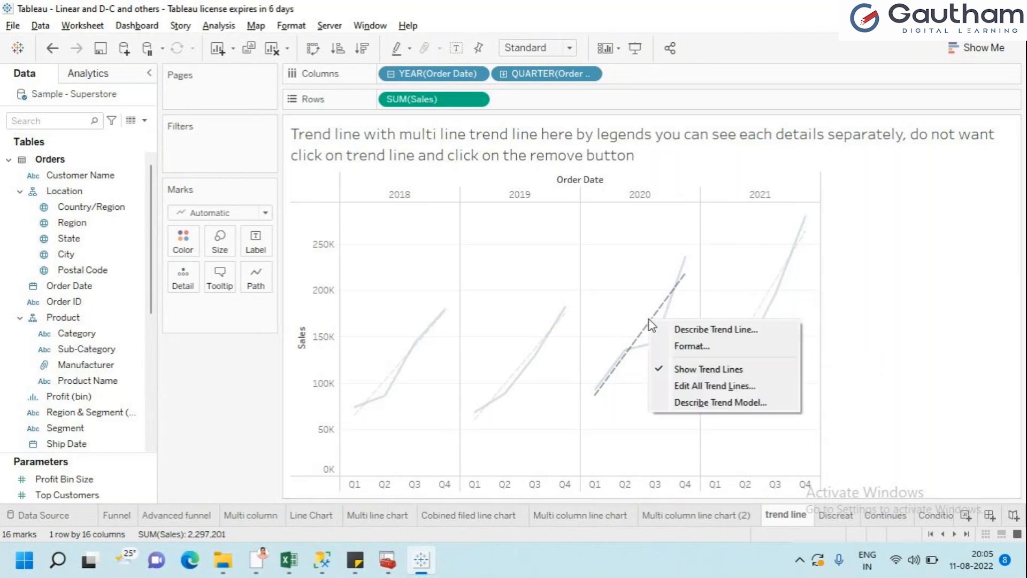
click(683, 331)
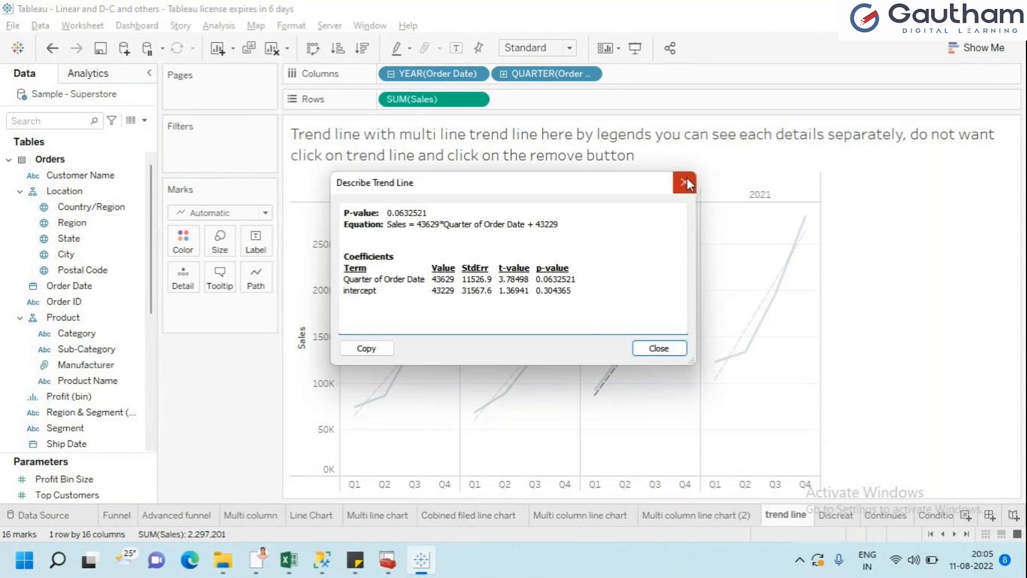
click(684, 182)
right_click(670, 302)
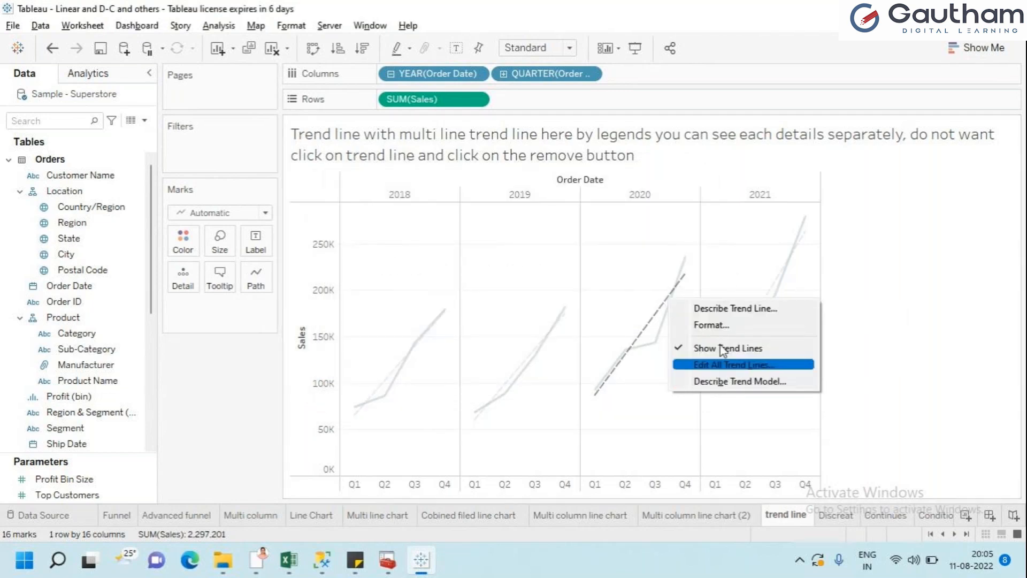
click(875, 328)
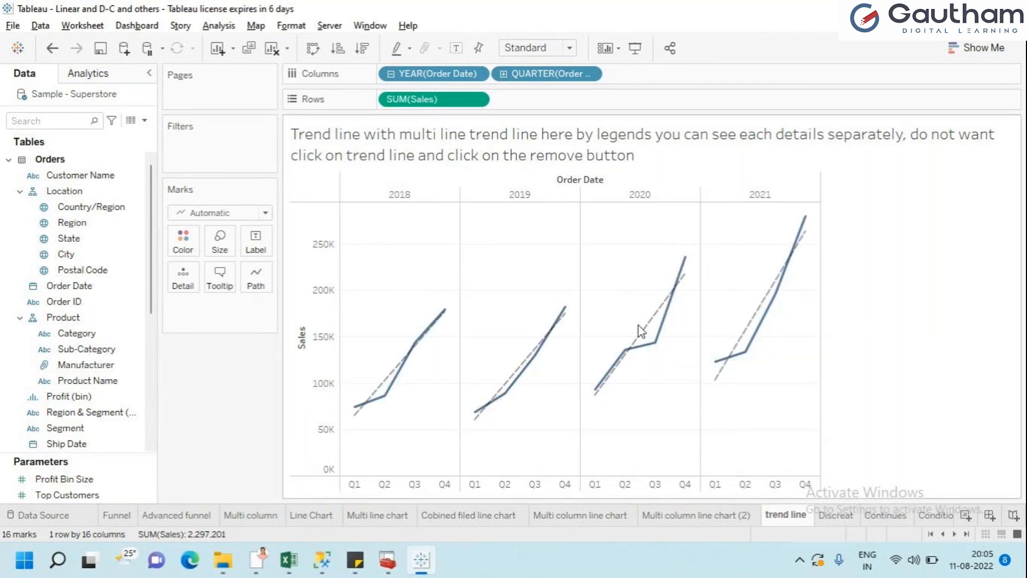
Undo the removal of Region from Color to show the regional trend lines, and take Region off the chart again.
mouse_move(648, 326)
key(ctrl+z)
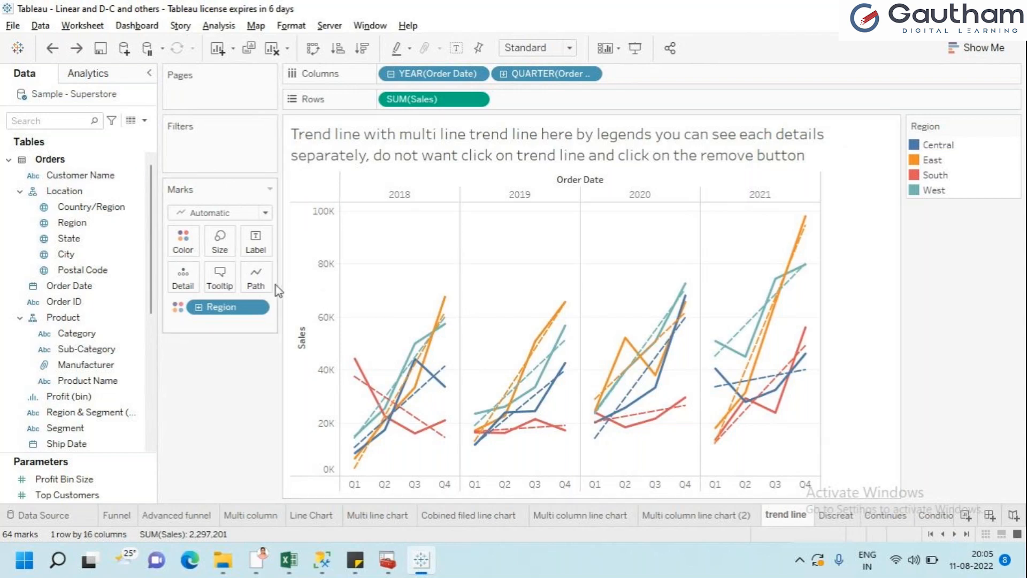
drag(236, 310, 35, 221)
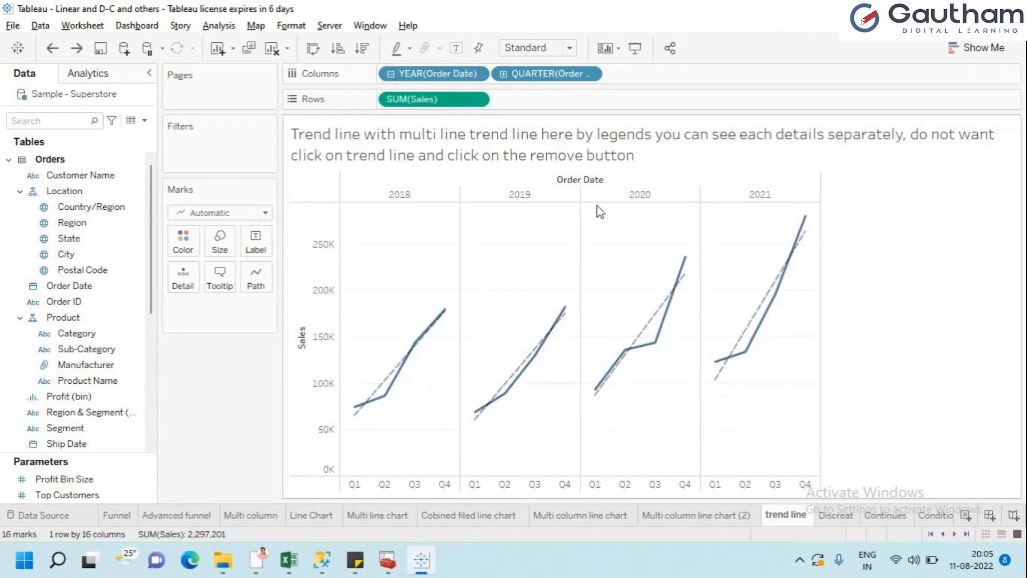
Compare the options of the 2019 trend line with those of the empty chart area beside it.
mouse_move(513, 379)
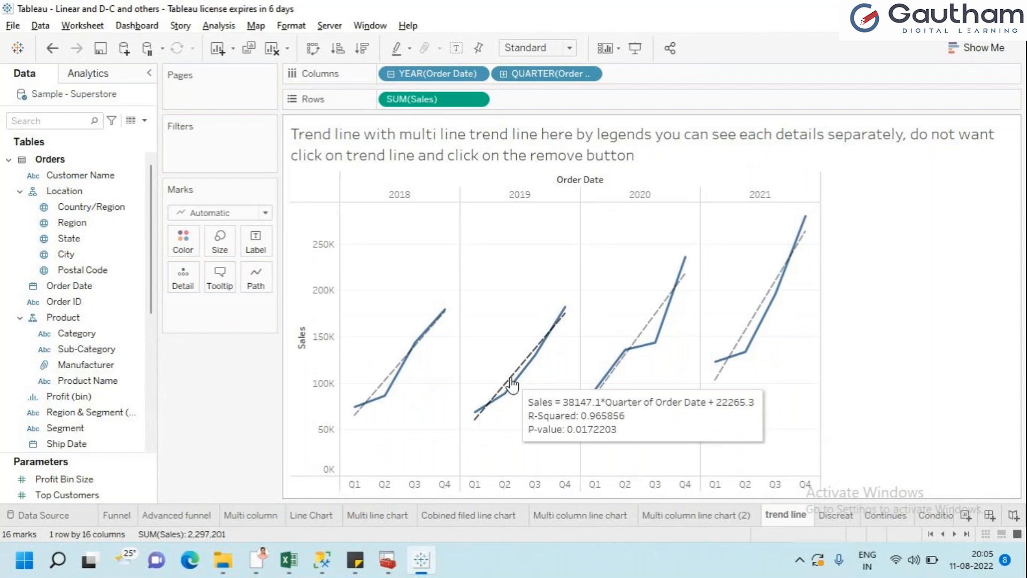
right_click(512, 383)
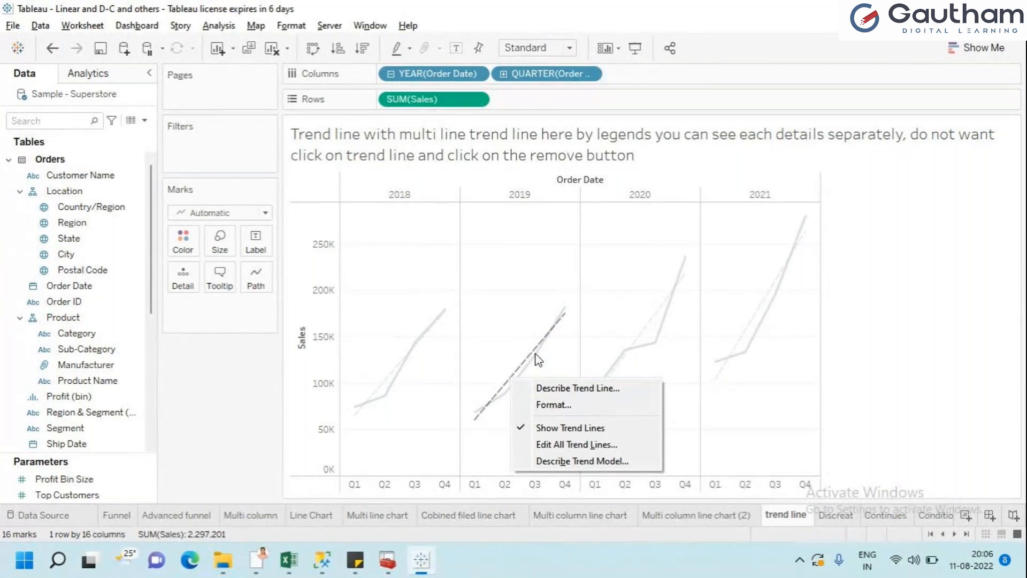
click(525, 333)
right_click(526, 331)
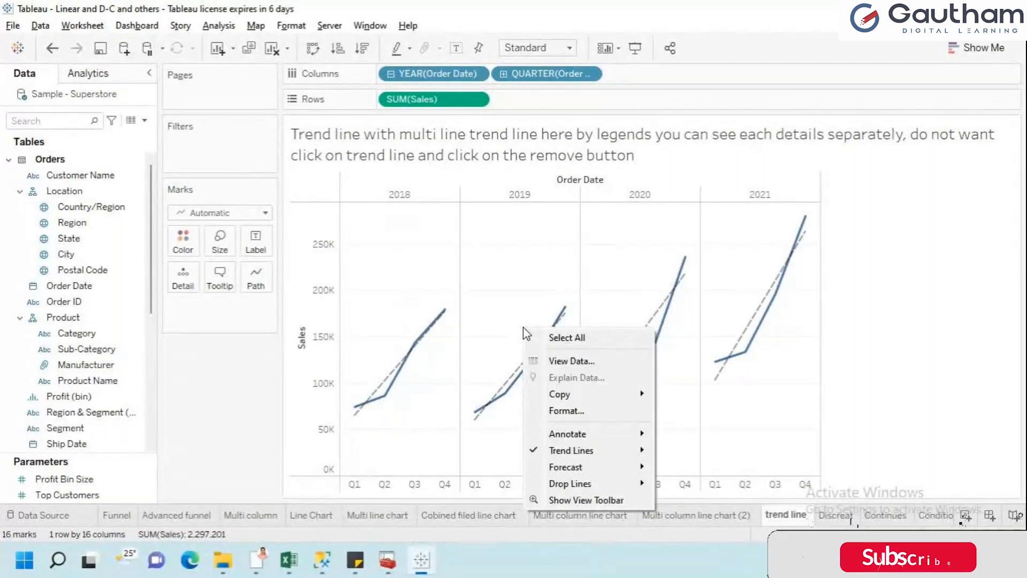
Examine the details and available options of the 2021 trend line and of the Q2 2021 Sales mark.
click(748, 327)
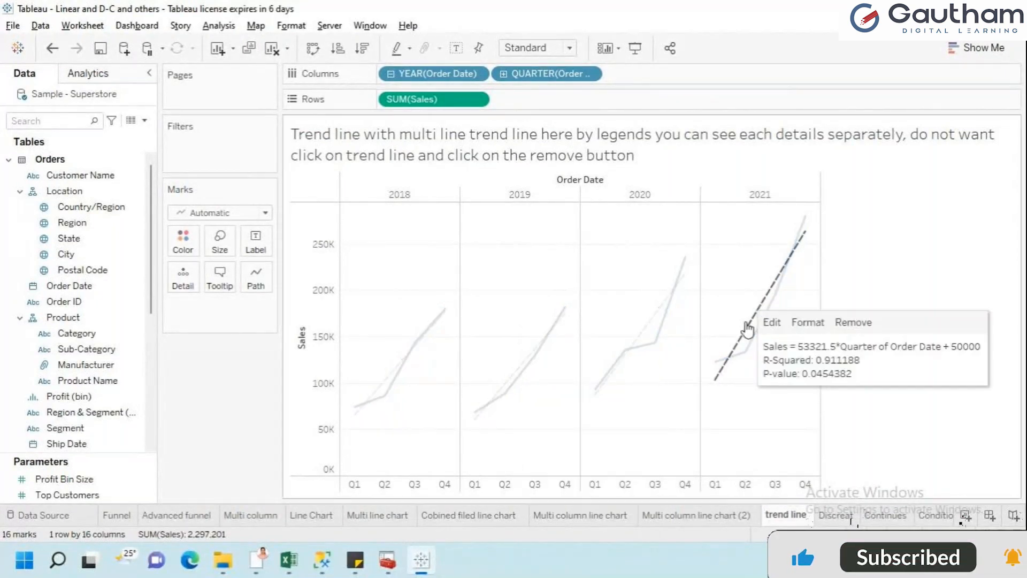
right_click(748, 325)
click(826, 281)
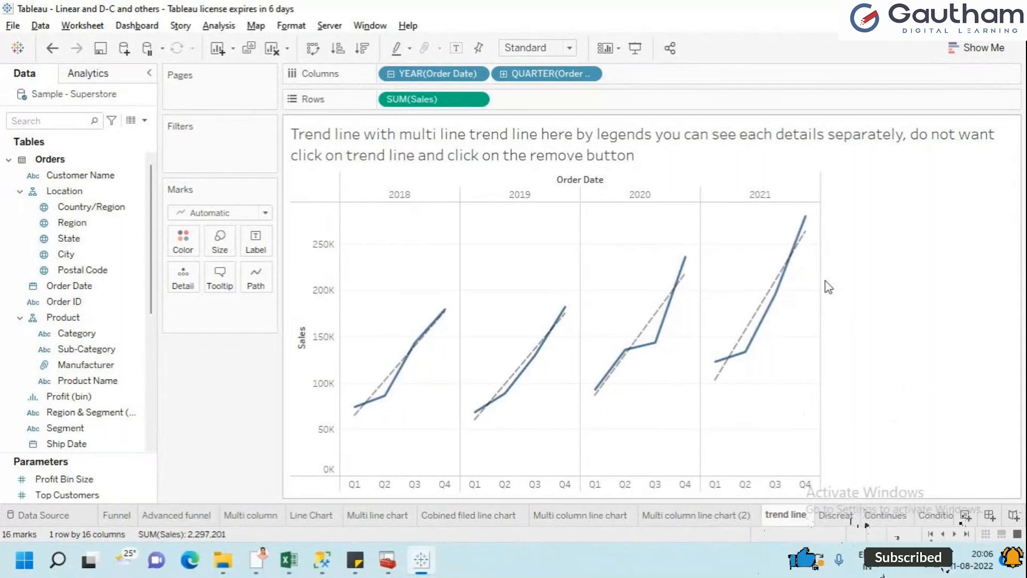
right_click(753, 321)
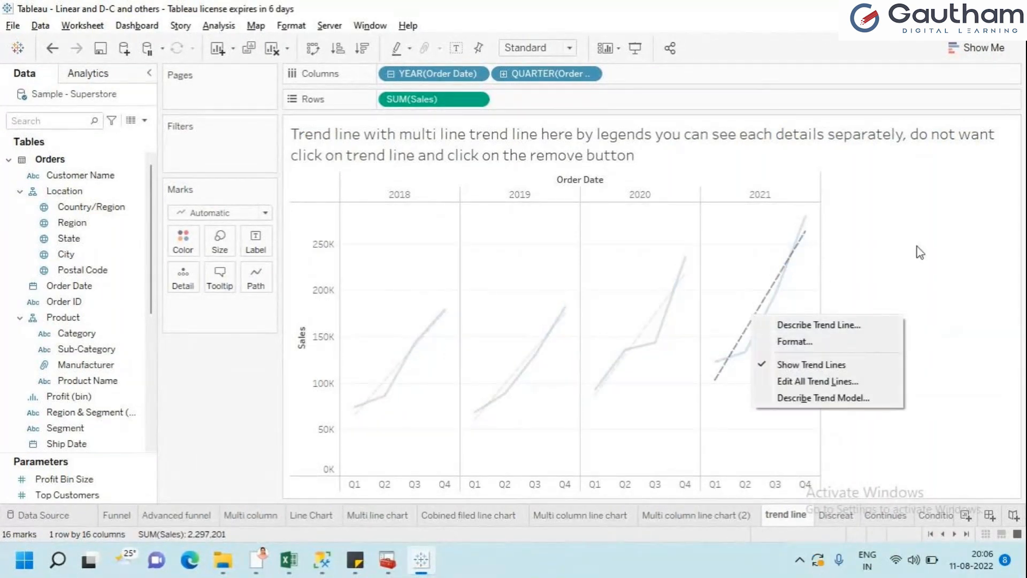
click(814, 290)
mouse_move(768, 302)
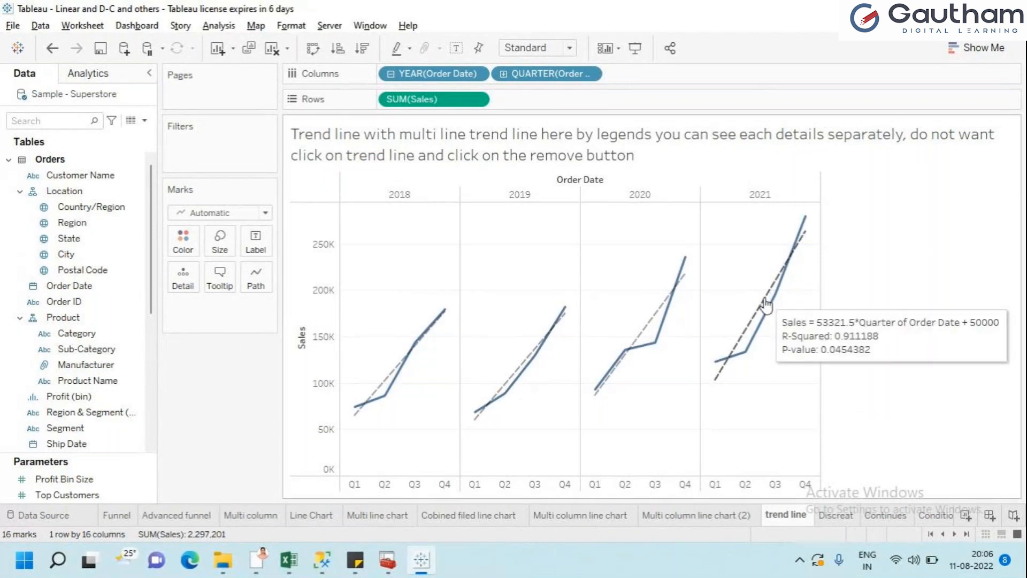
click(765, 303)
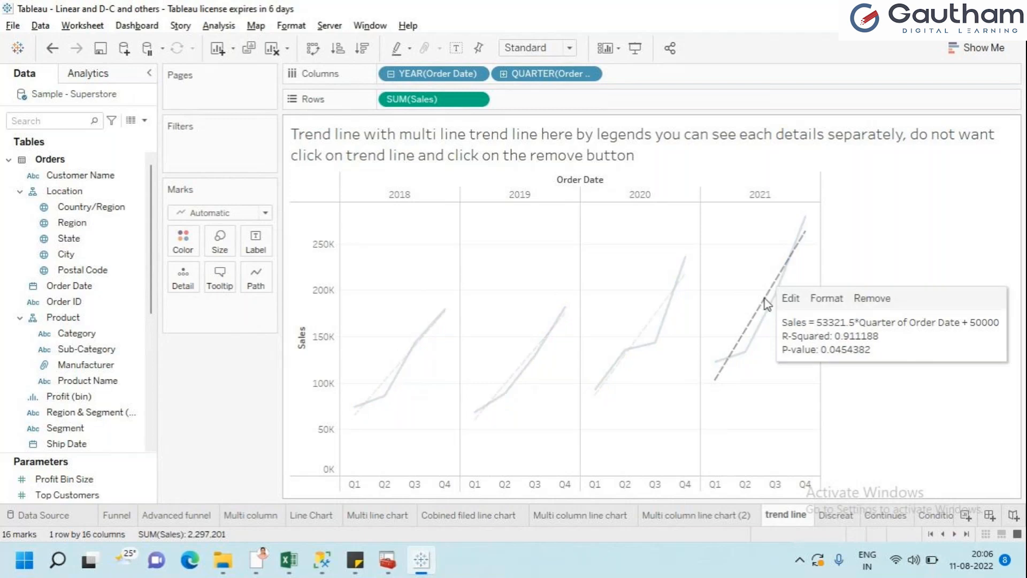
click(874, 259)
mouse_move(748, 336)
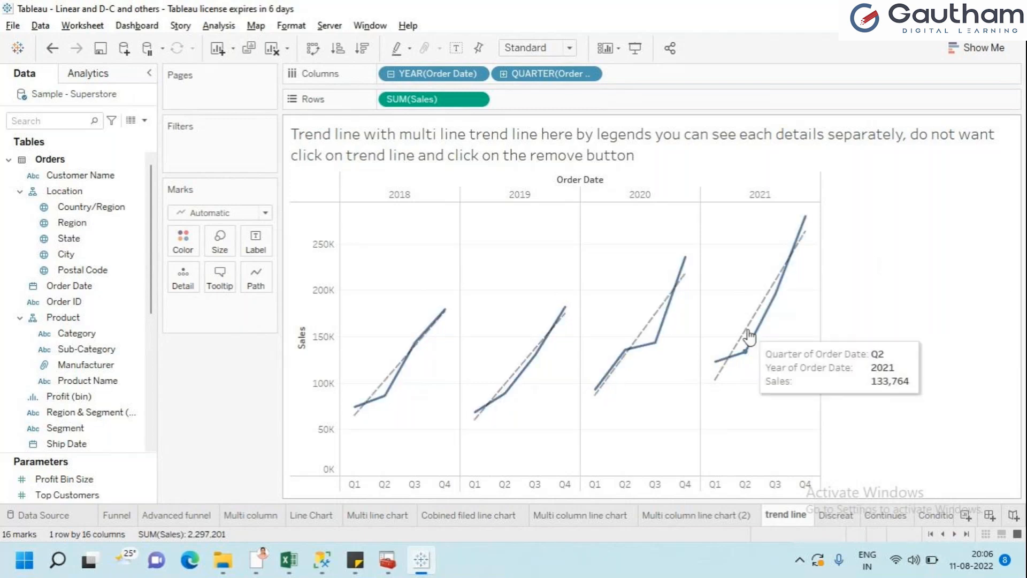
click(748, 332)
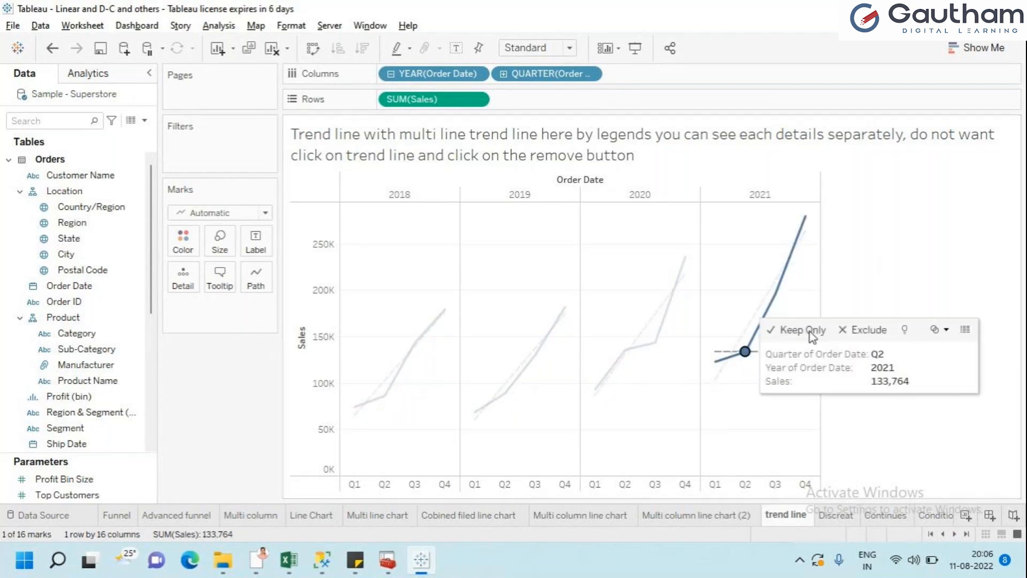
click(862, 282)
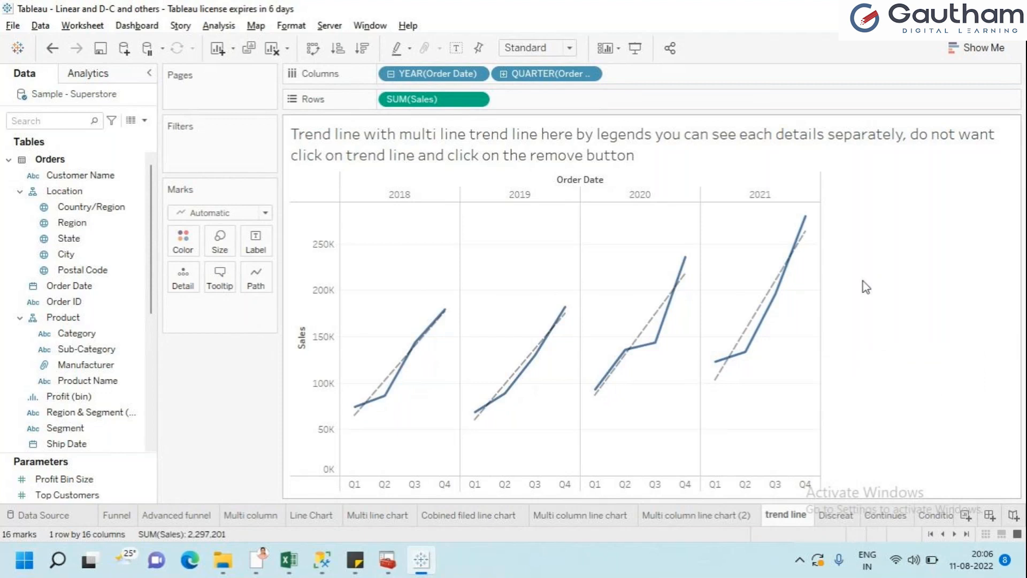
Remove the trend lines through the 2021 trend line, and undo the removal.
click(756, 315)
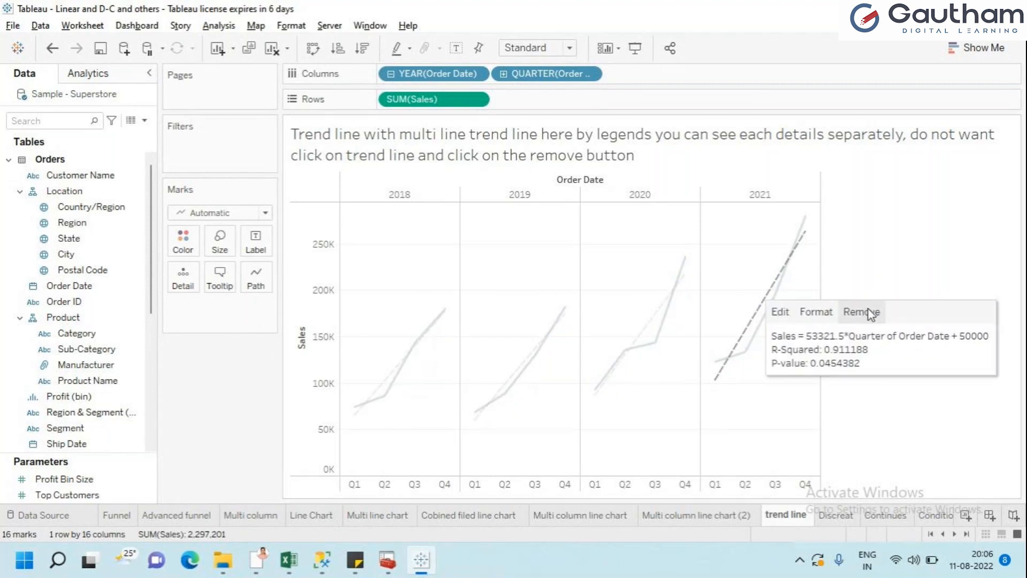
click(870, 313)
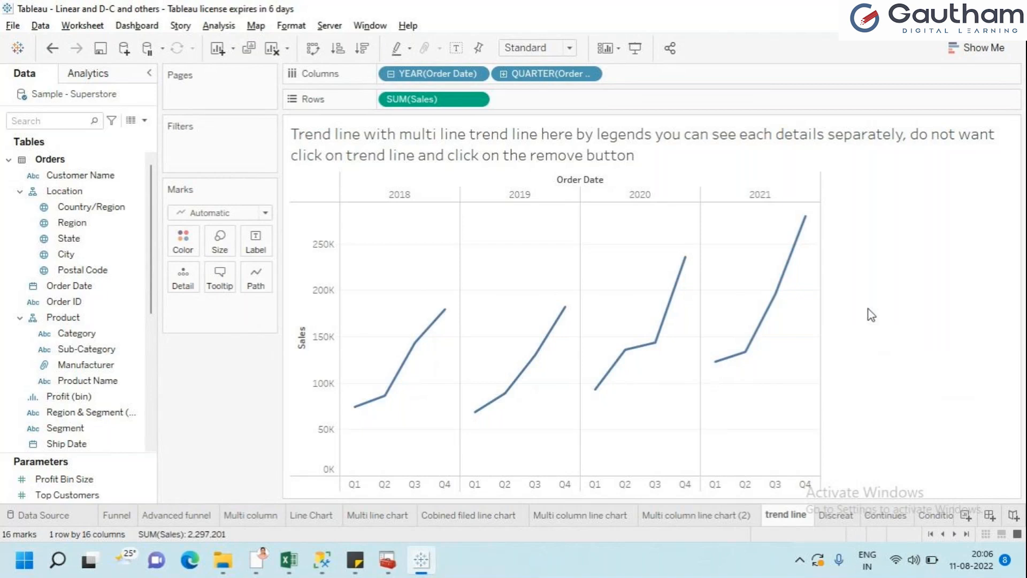
key(ctrl+z)
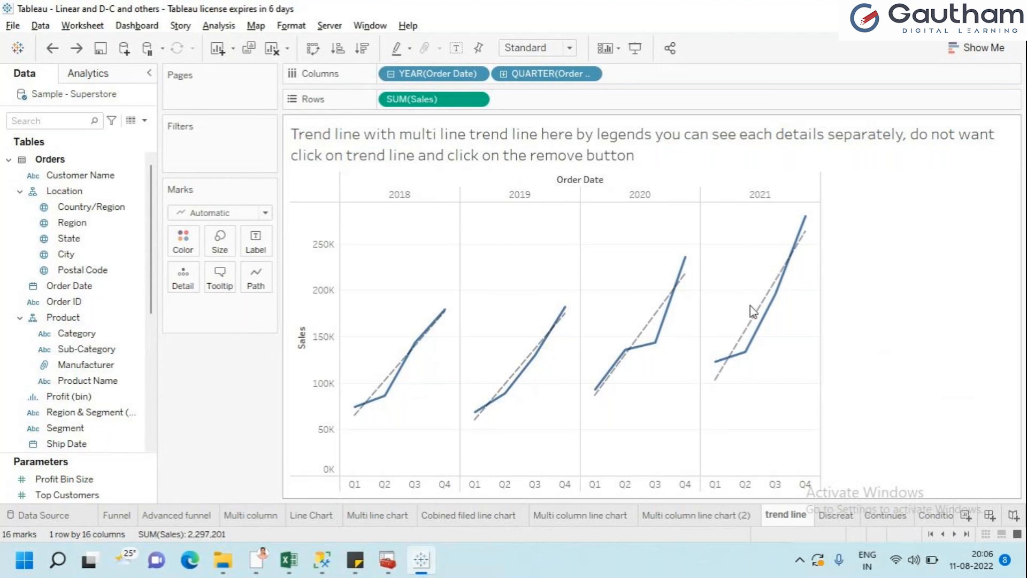
Select the 2021 trend line, remove the trend lines from the chart again, and undo that removal.
click(774, 293)
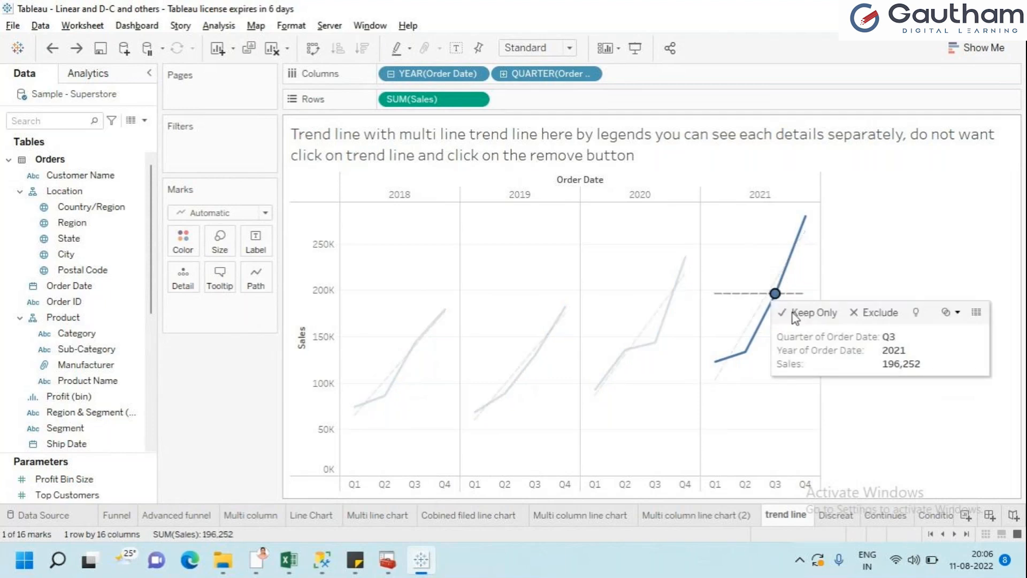
click(880, 282)
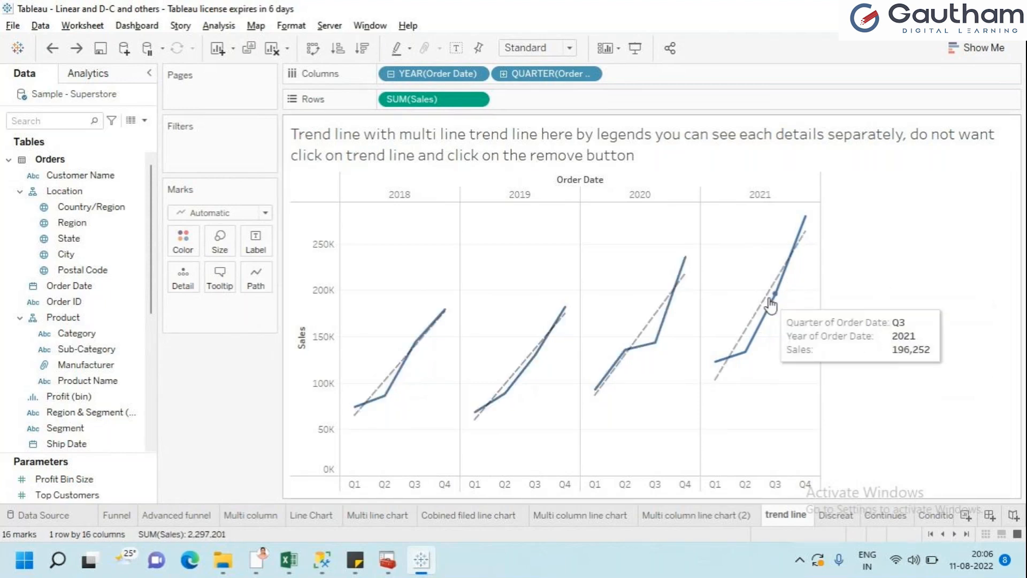
click(766, 297)
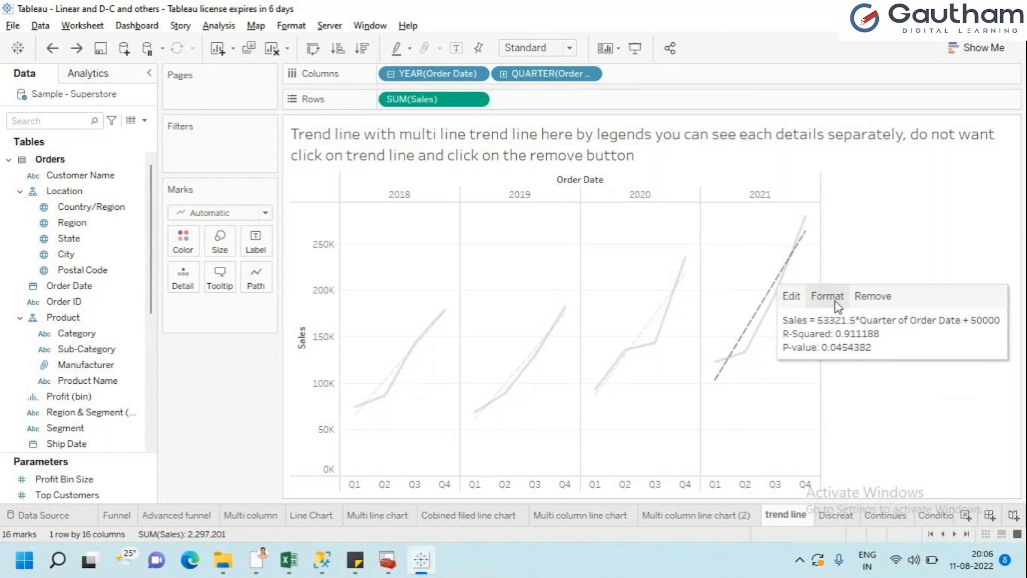
click(871, 297)
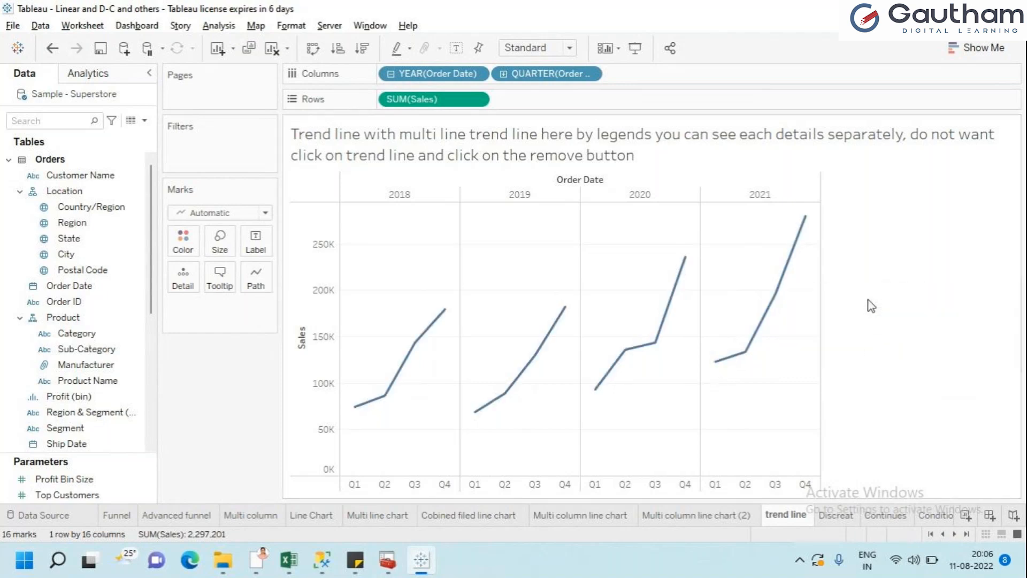
key(ctrl+z)
Examine the equation details of the 2021 trend line and the options available for it.
mouse_move(753, 322)
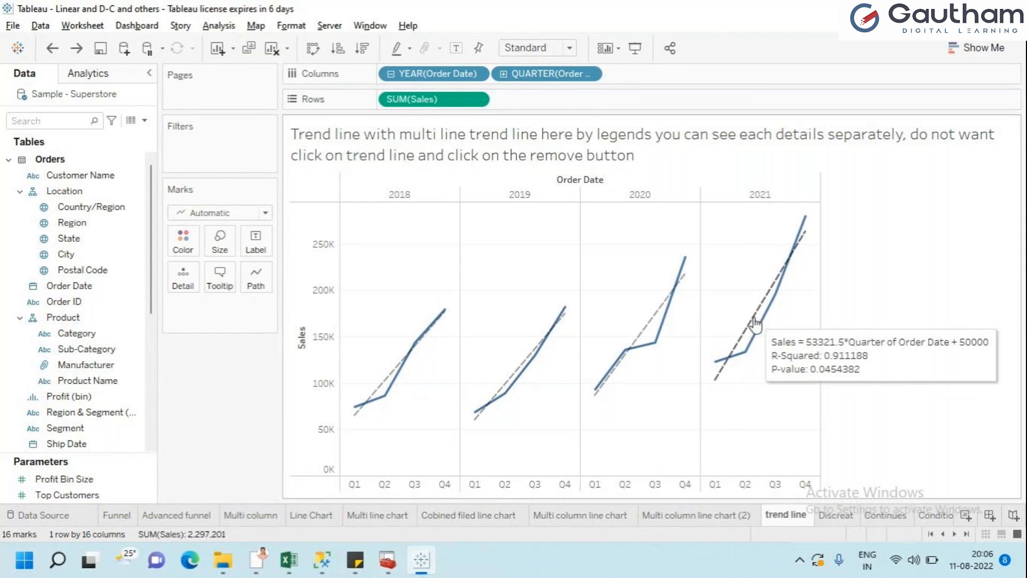
right_click(754, 323)
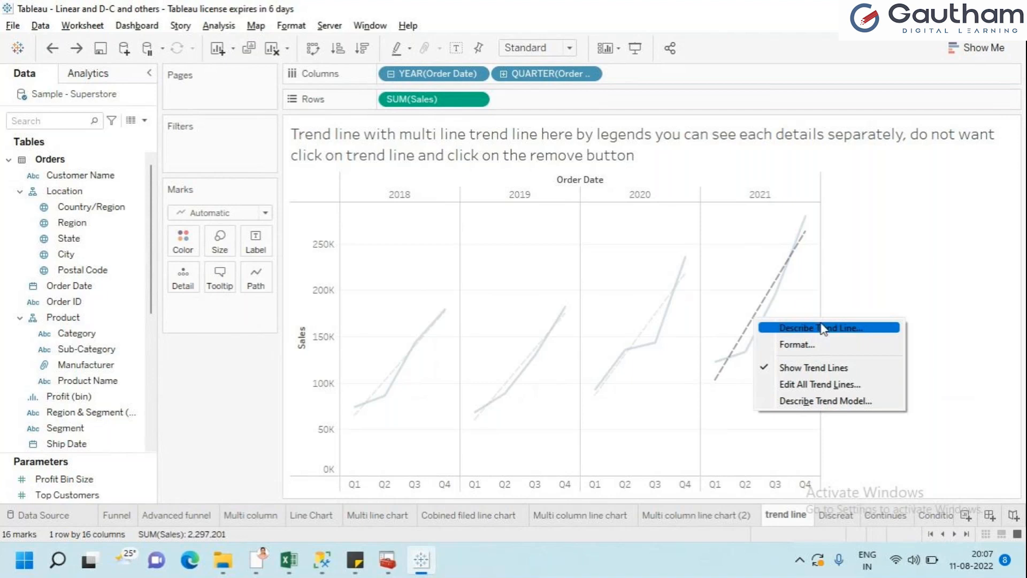
click(934, 235)
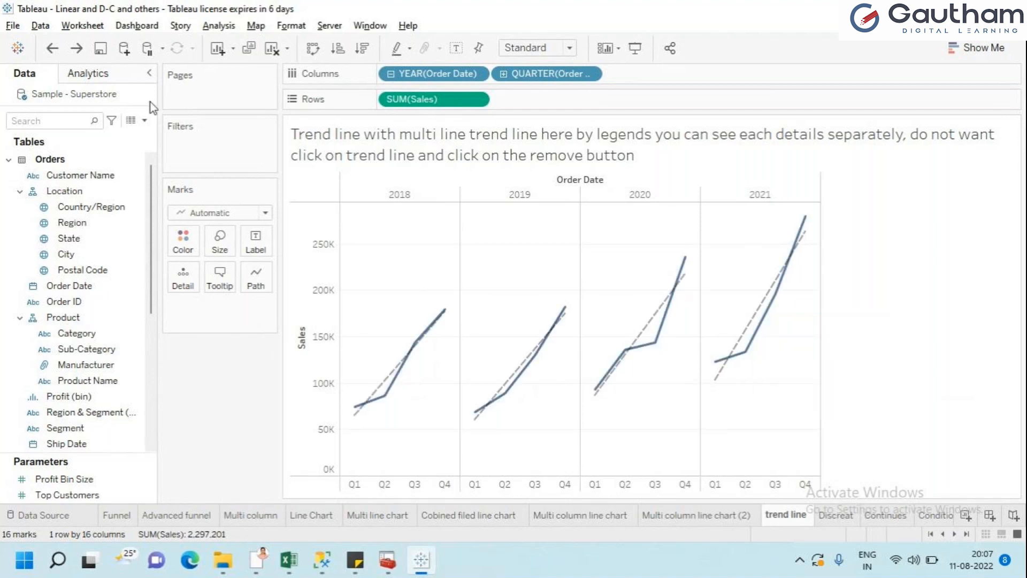
Read through the trend line worksheet's sheet description, including the trend lines model and individual trend line coefficients, and close it.
click(79, 28)
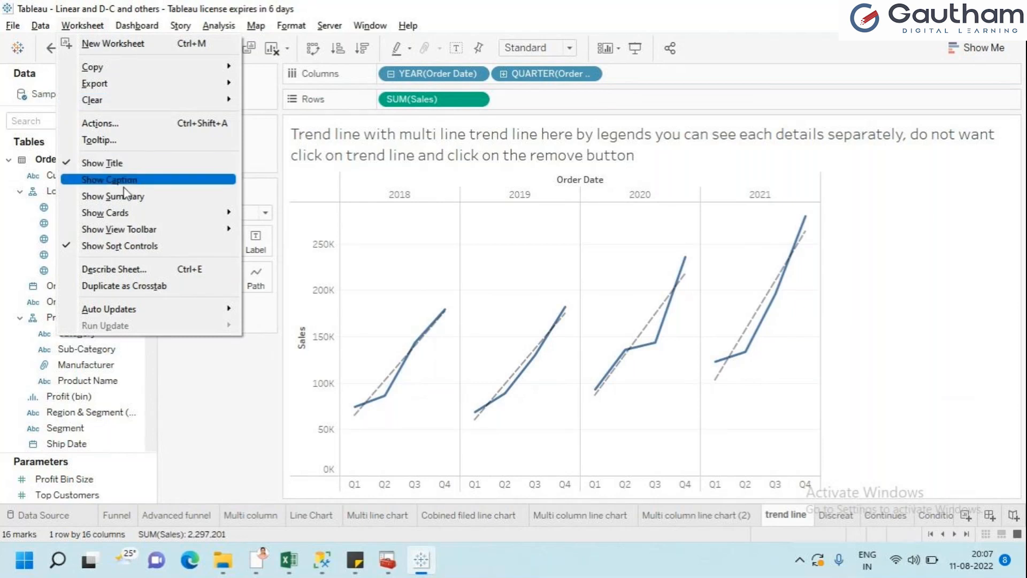
click(122, 270)
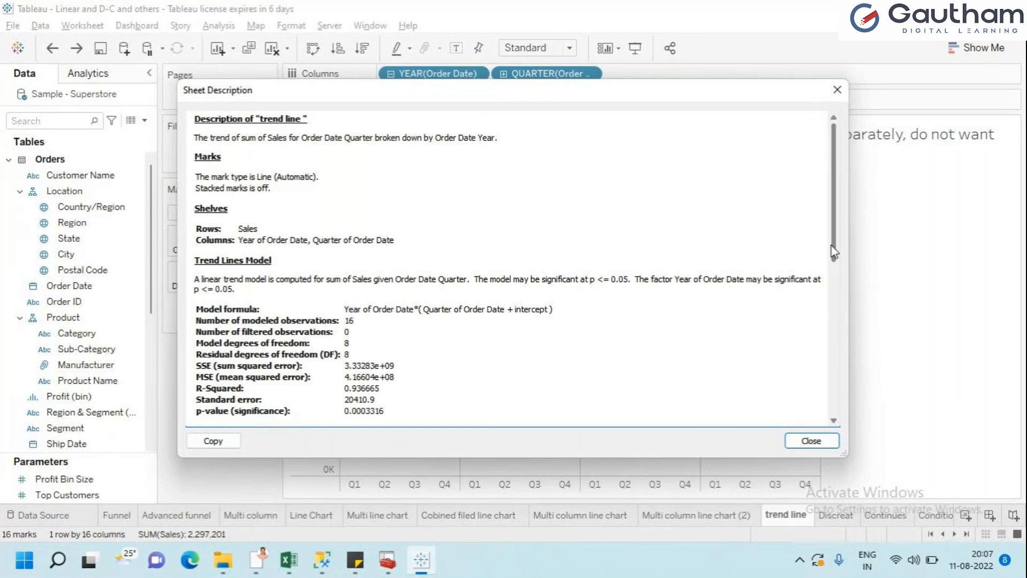
drag(833, 250, 839, 426)
scroll(839, 405, up, 2)
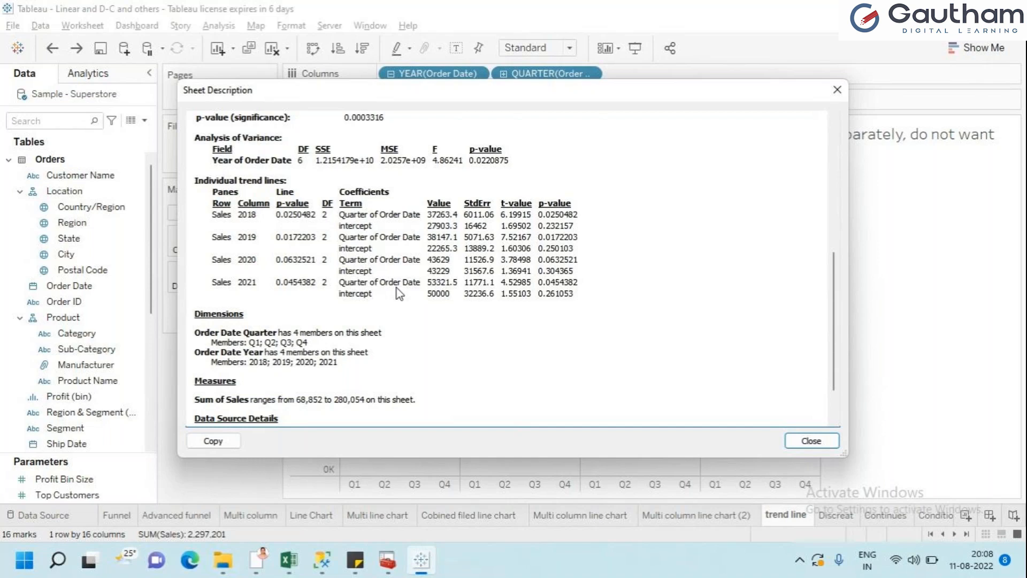
drag(837, 338, 835, 255)
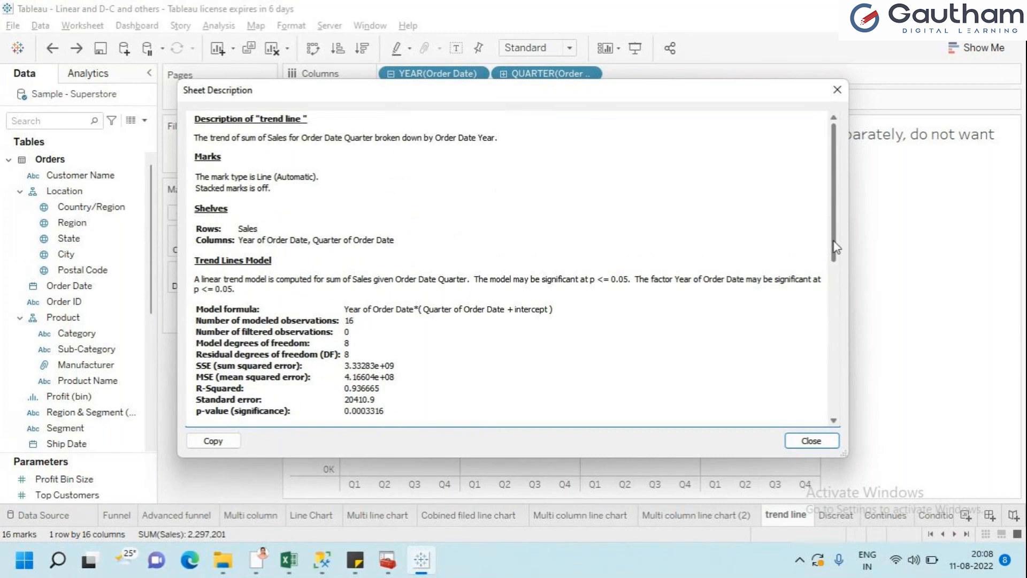
drag(835, 247, 839, 102)
click(839, 97)
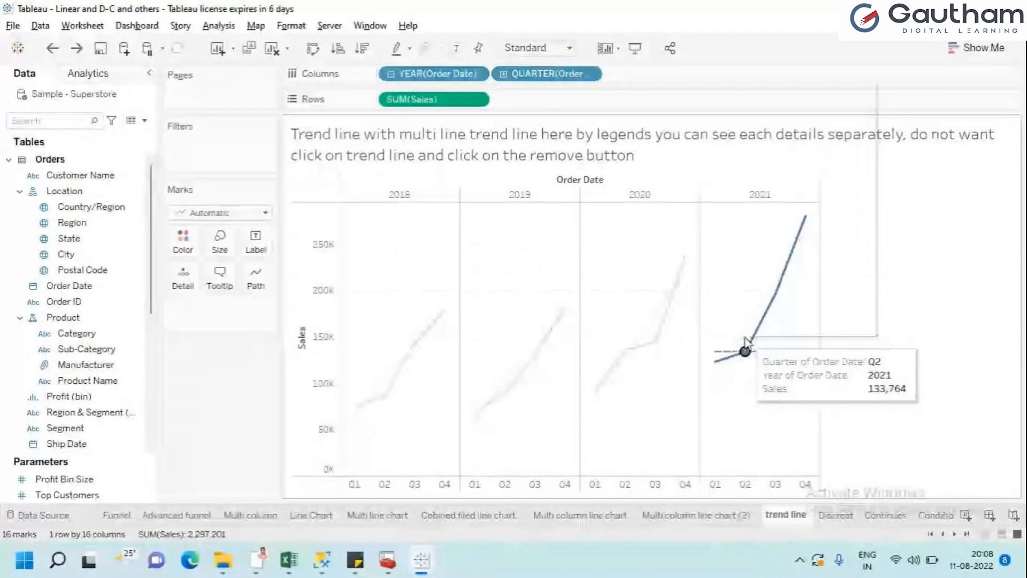
Compare the options of the Q2 2021 Sales mark with those of the 2021 trend line.
right_click(747, 342)
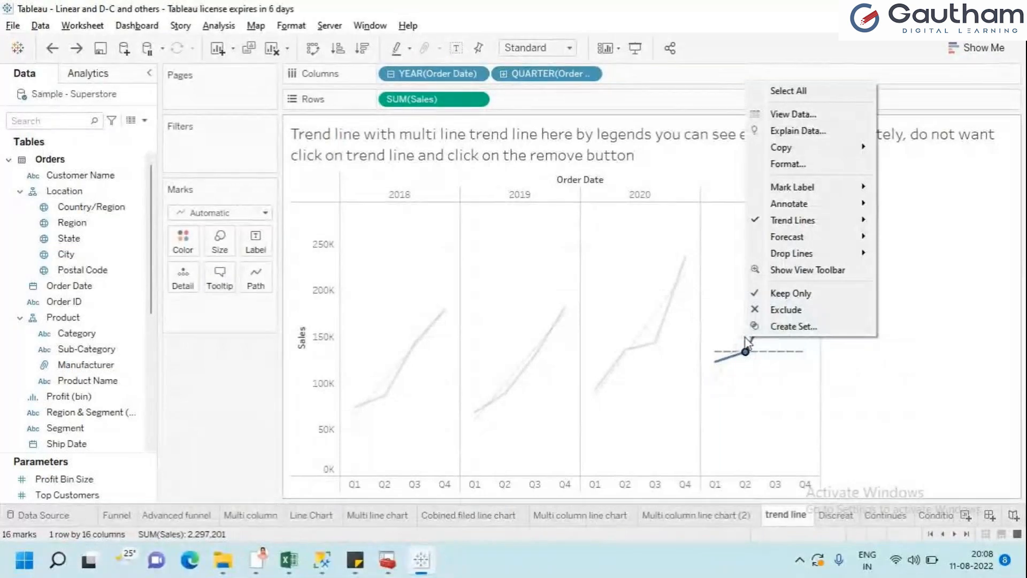
click(878, 385)
right_click(754, 318)
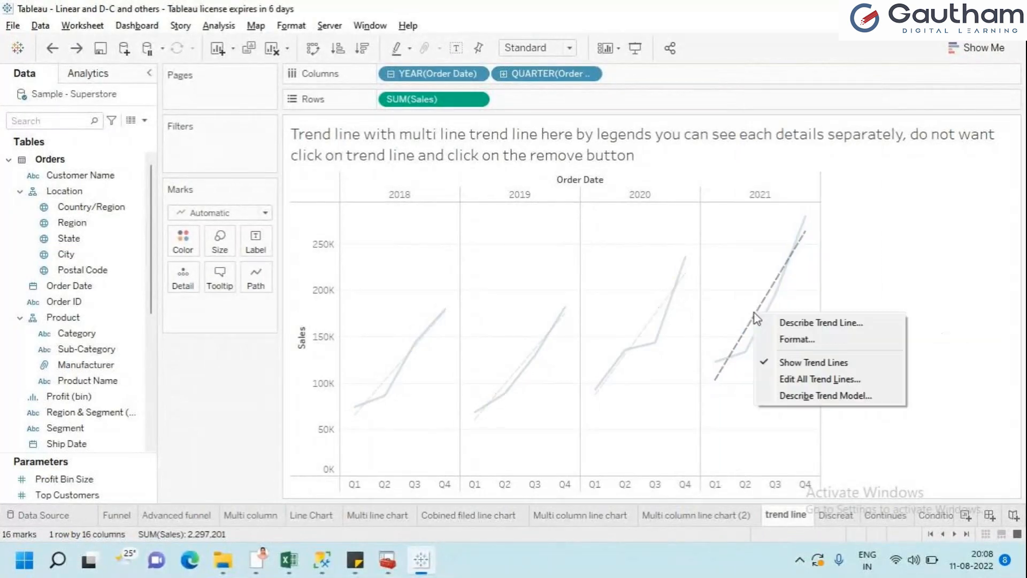
click(875, 292)
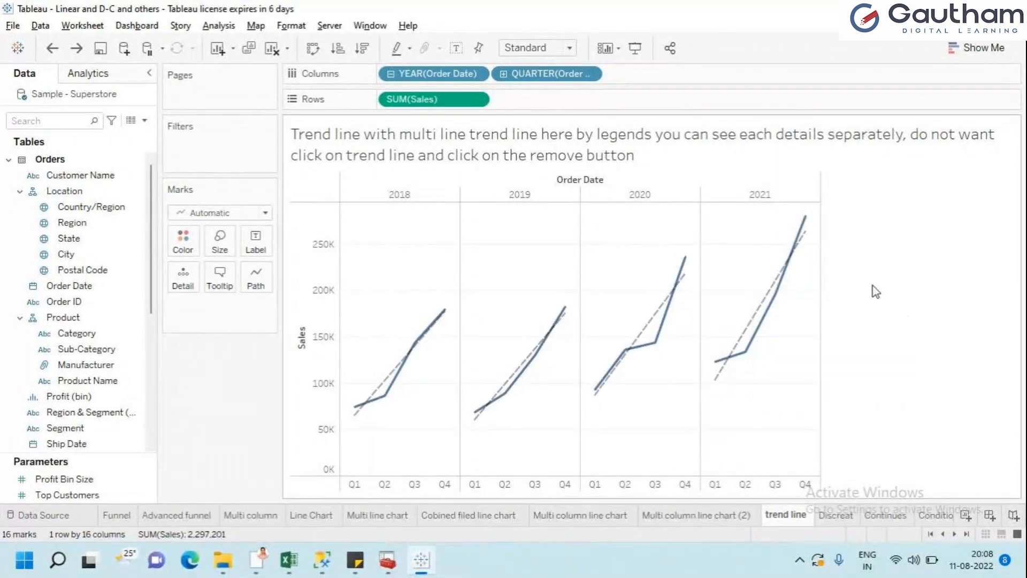
Open the Discreat worksheet, and switch to Sheet2 of the Tableau Class Content workbook in Excel.
click(843, 514)
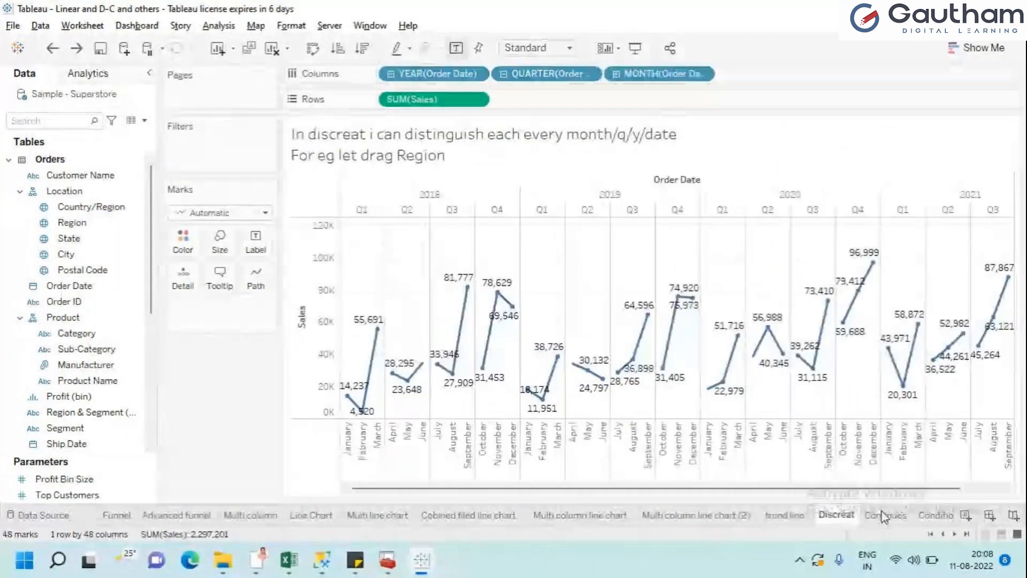
click(955, 535)
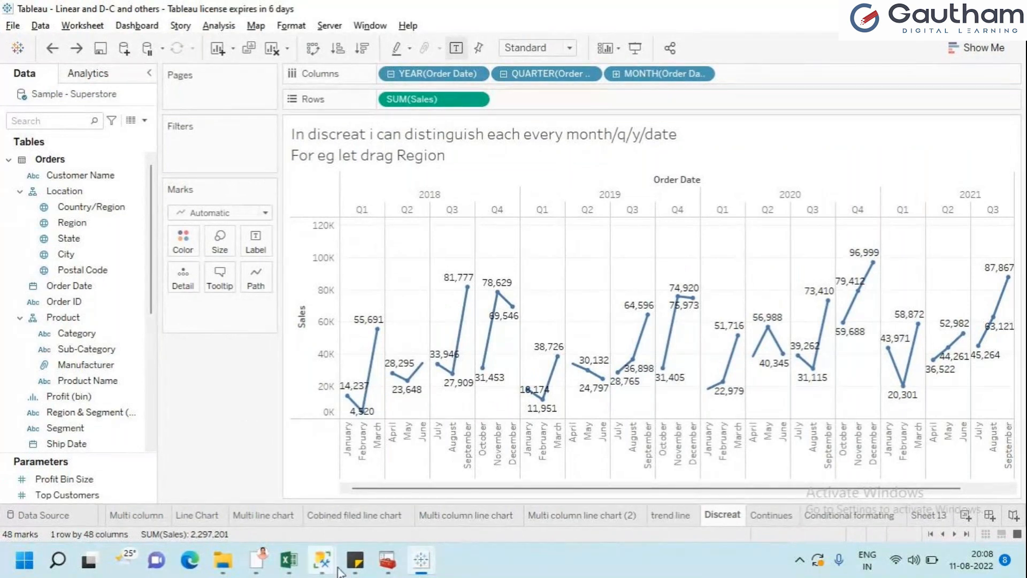
mouse_move(301, 569)
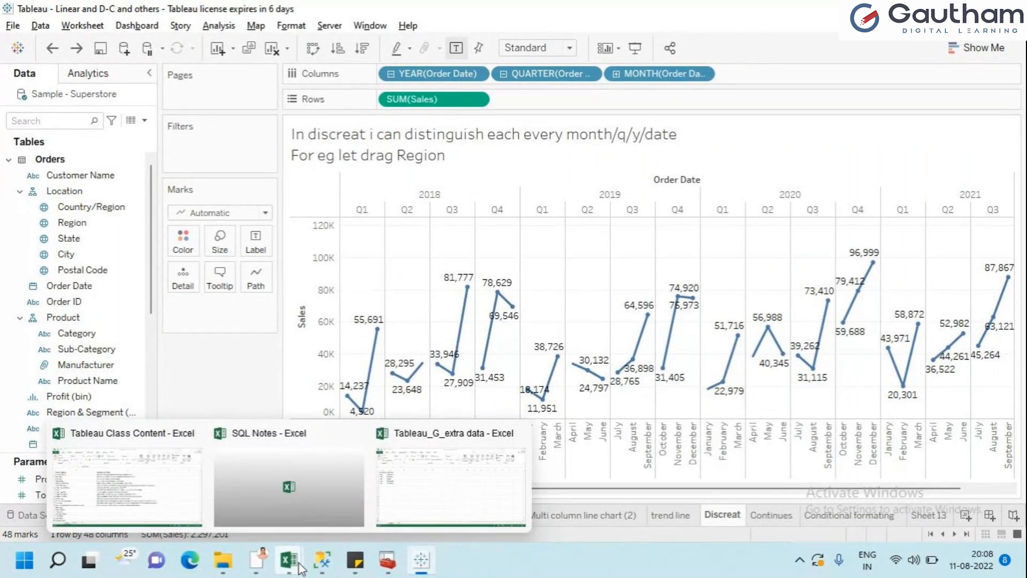
mouse_move(440, 507)
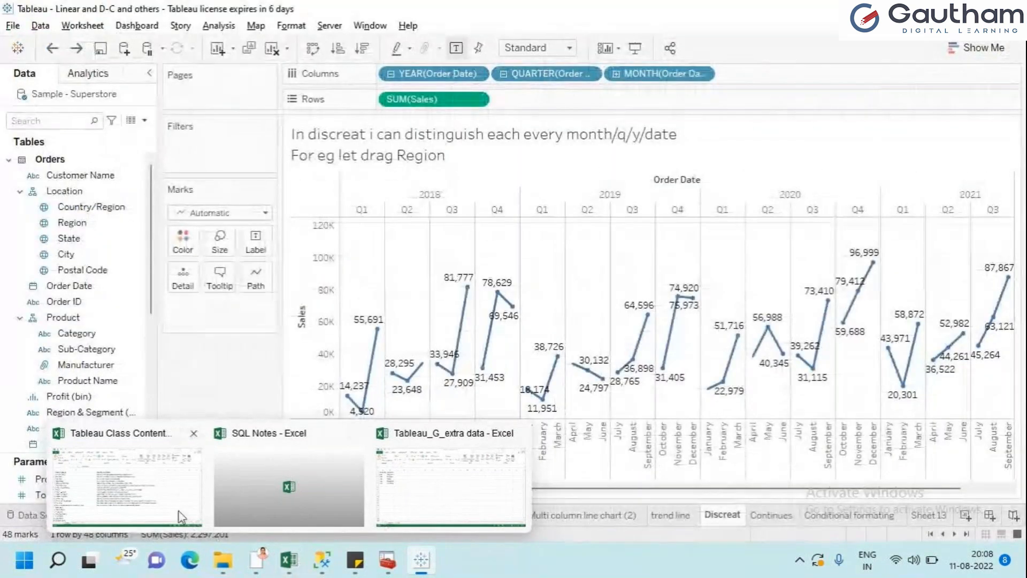
click(180, 514)
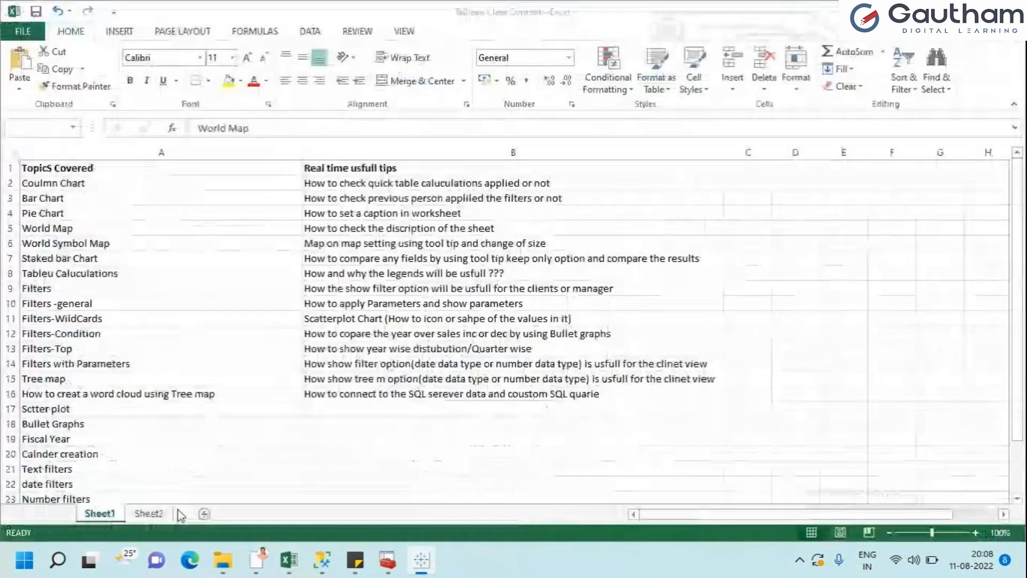
click(149, 513)
Examine the default roles listed for Discrete and Continous, covering the Dimensions and Mesures cells.
click(136, 309)
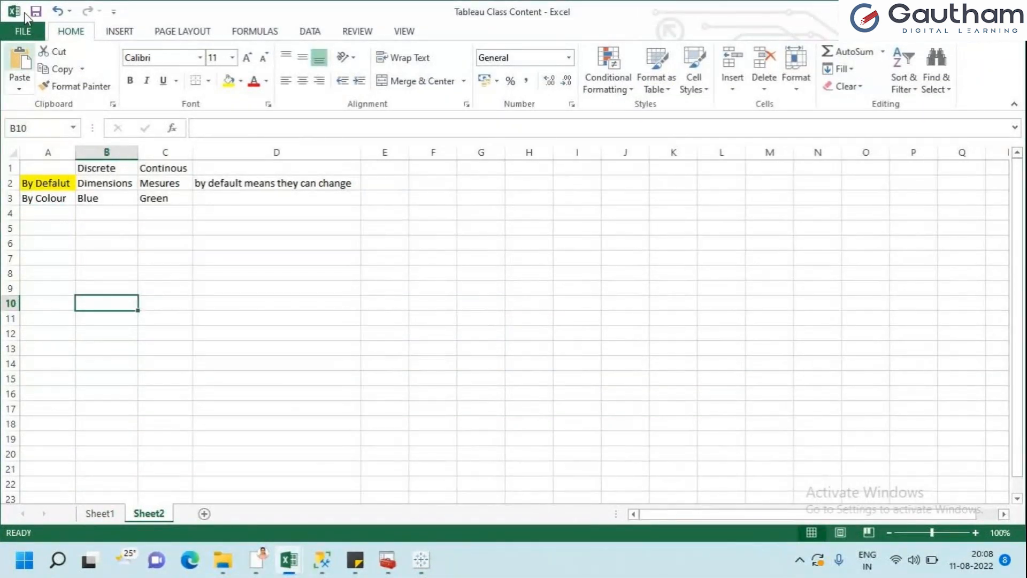
click(48, 182)
click(83, 182)
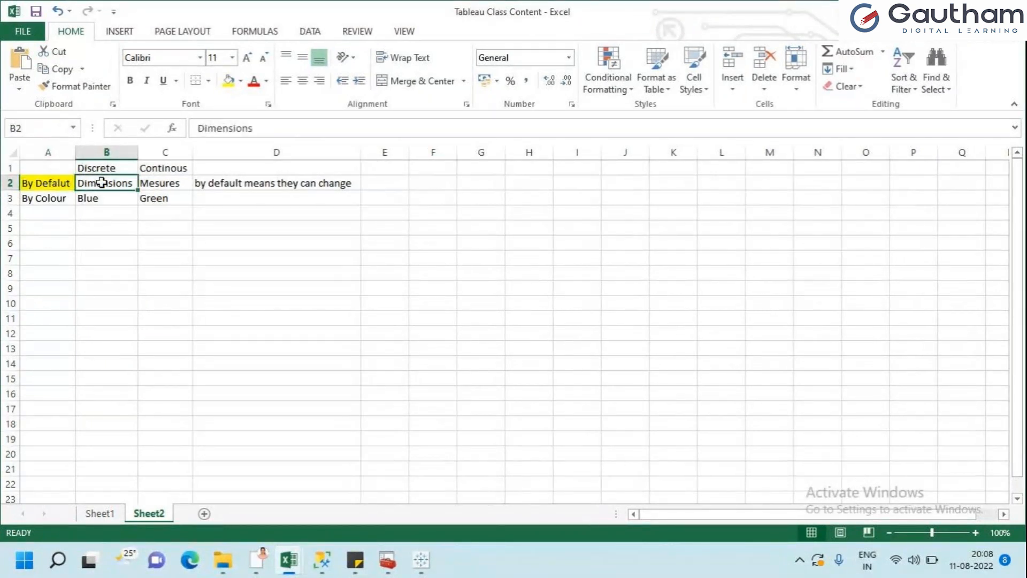
click(156, 186)
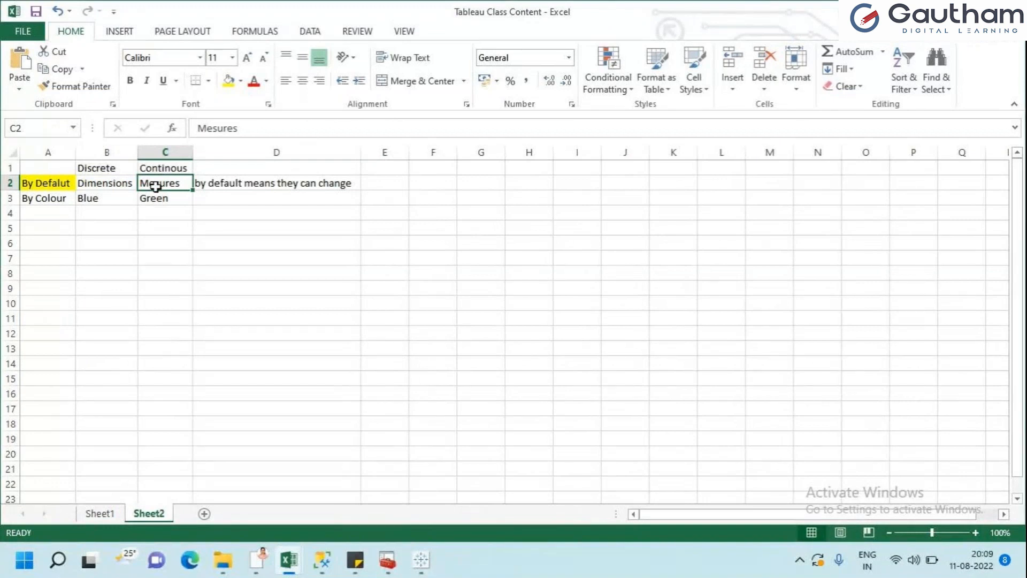
Switch to Tableau and examine the dimension and measure fields of the Orders table.
key(alt+Tab)
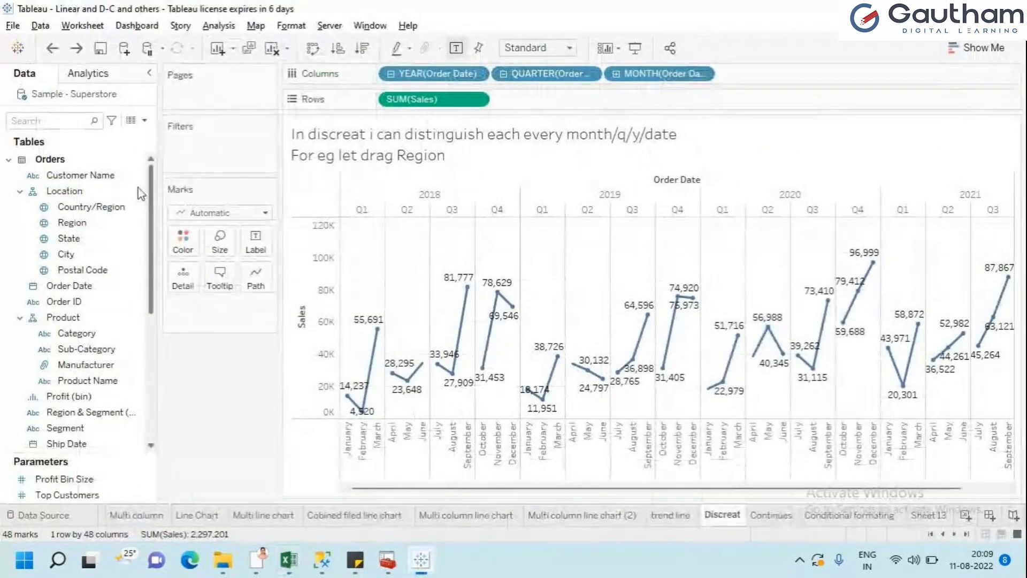
click(115, 296)
click(90, 431)
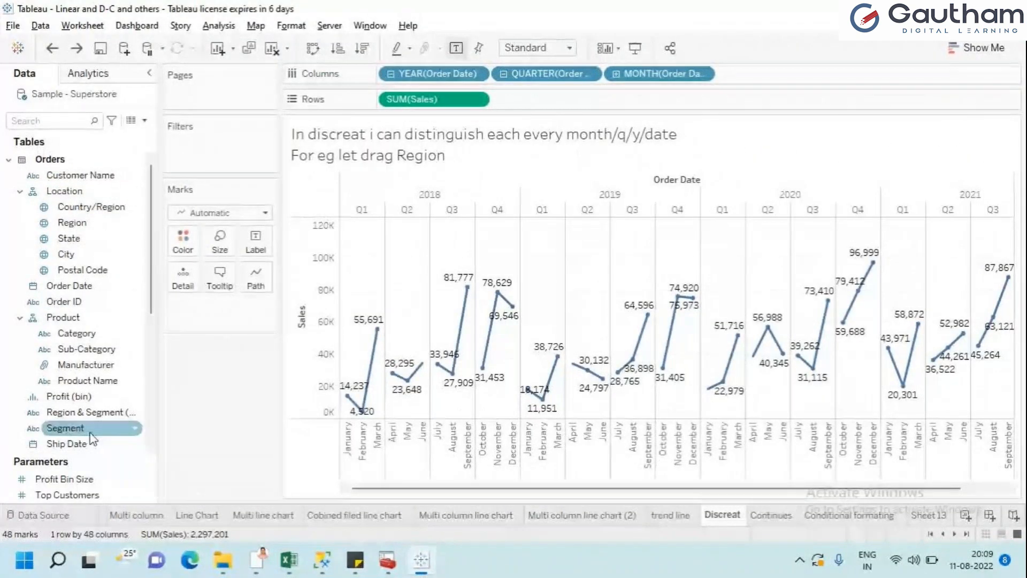
drag(151, 290, 155, 331)
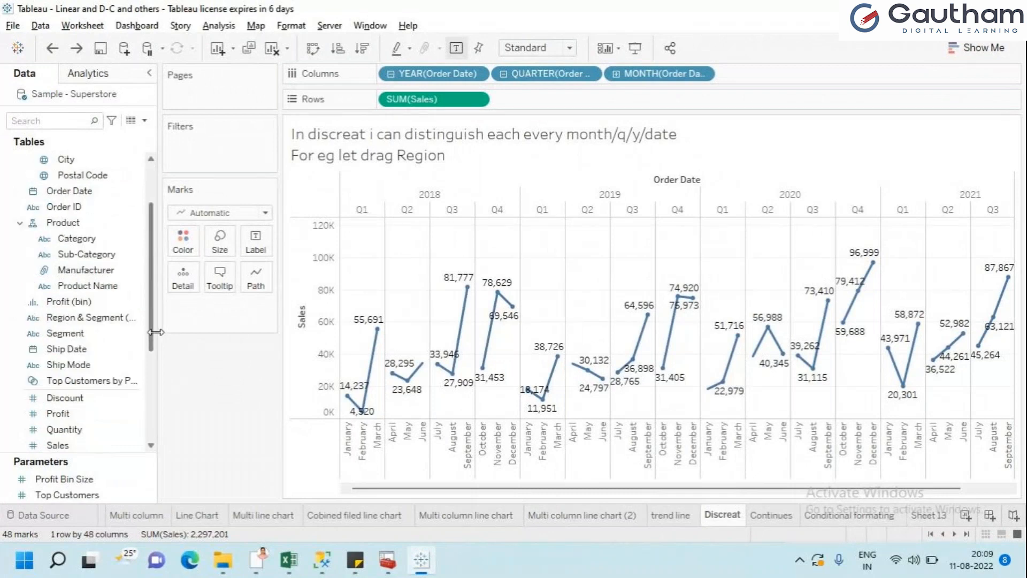
click(83, 317)
click(77, 255)
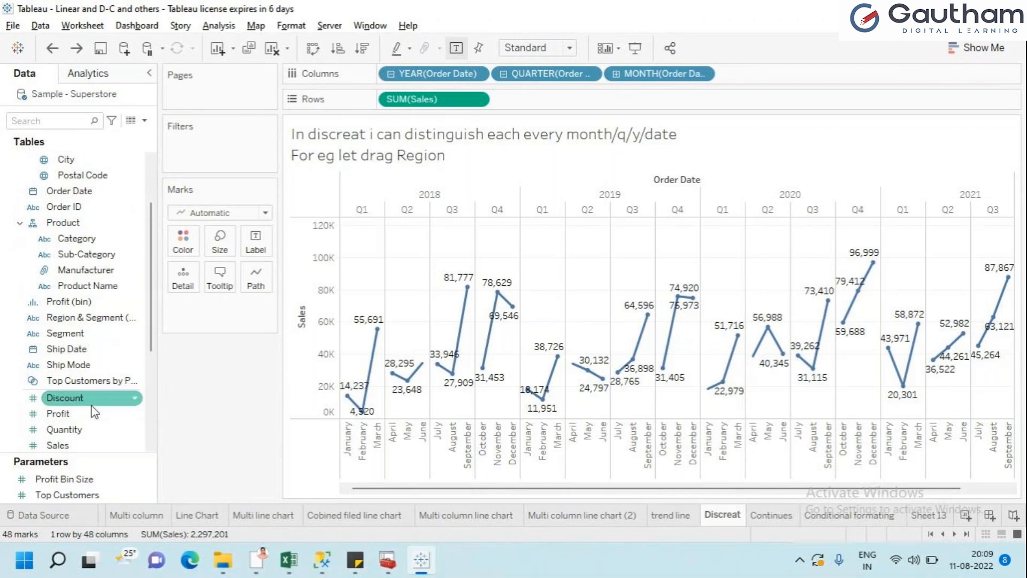
Check the discrete and continuous notes in Excel against the Orders fields in Tableau.
key(alt+Tab)
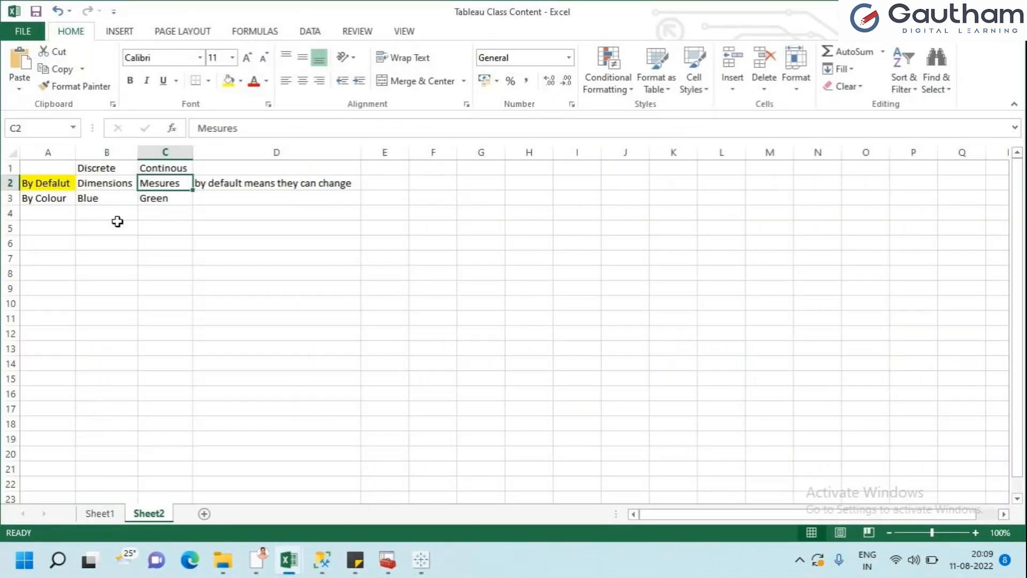
key(alt+Tab)
click(50, 279)
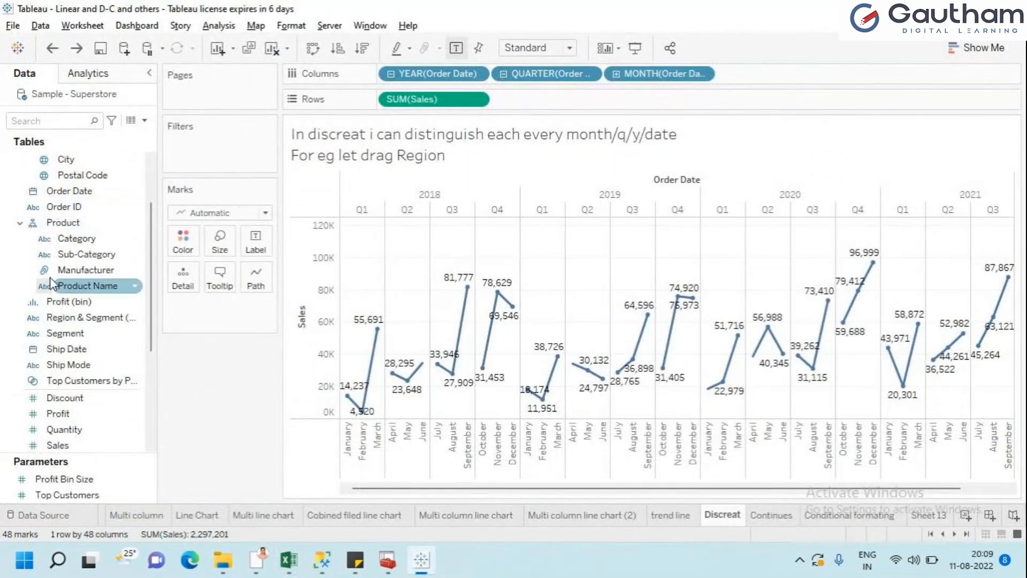
Minimize the GoTo meeting window and switch back to the discrete and continuous notes in Excel.
key(alt+Tab)
key(Tab)
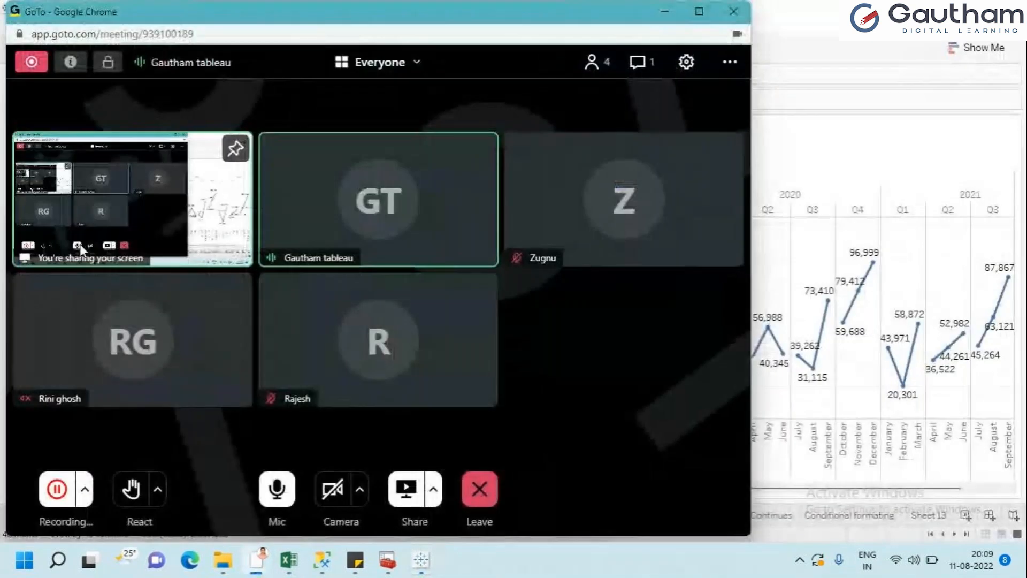
click(658, 12)
key(alt+Tab)
key(Tab)
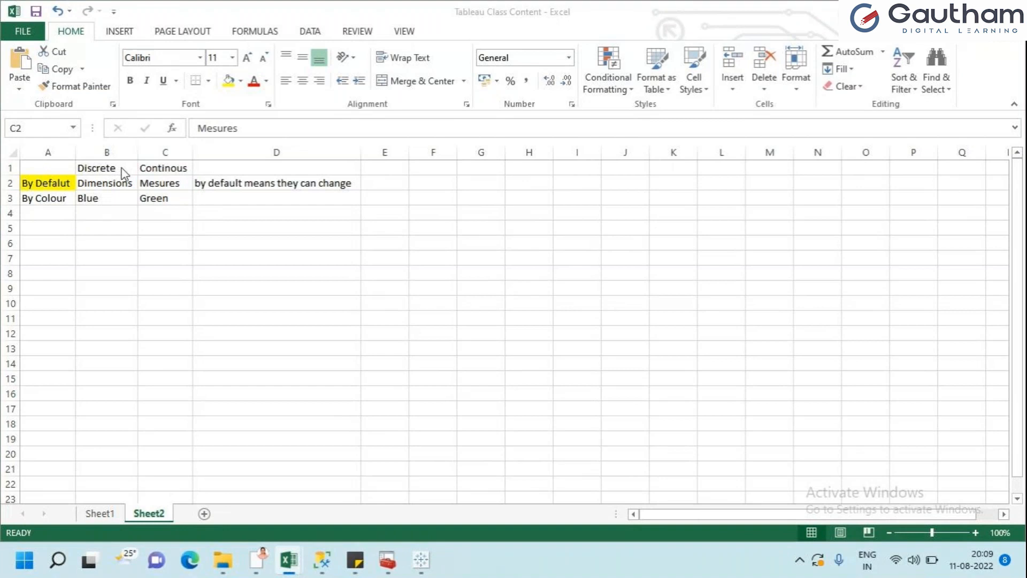
Compare the field colours on the Discreat worksheet in Tableau with the By Colour notes in Excel, and return to Tableau.
key(alt+Tab)
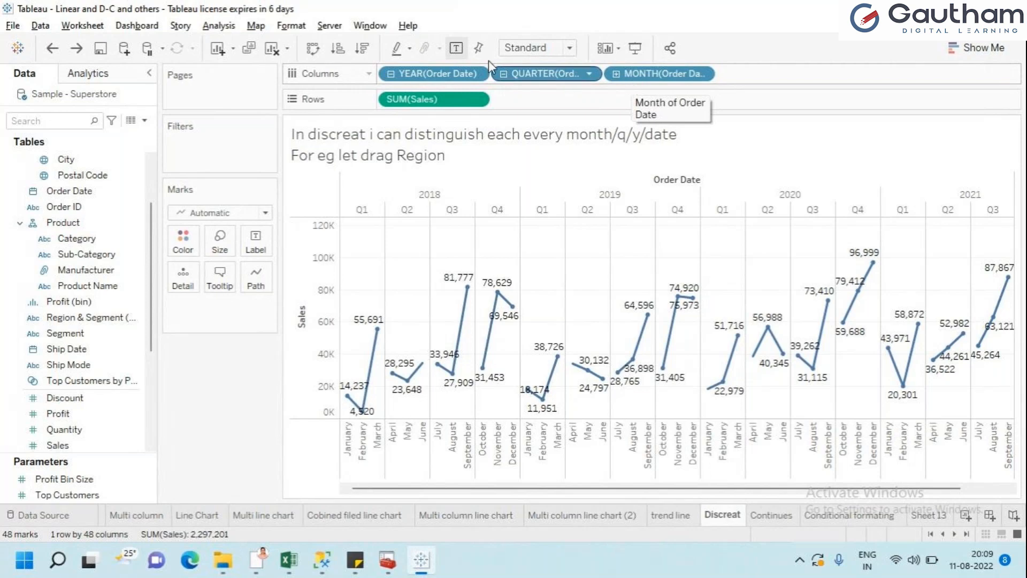
click(125, 434)
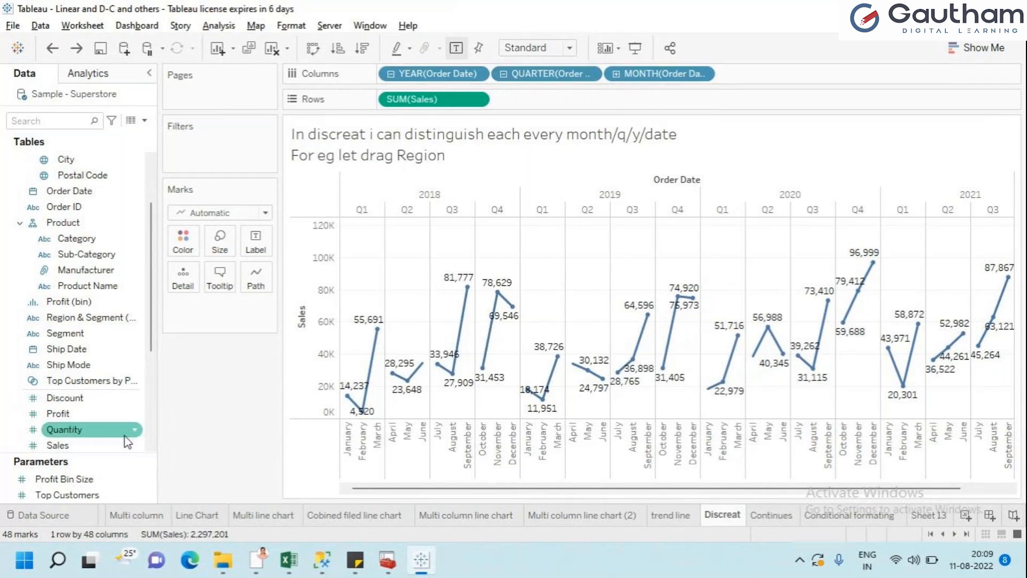
key(alt+Tab)
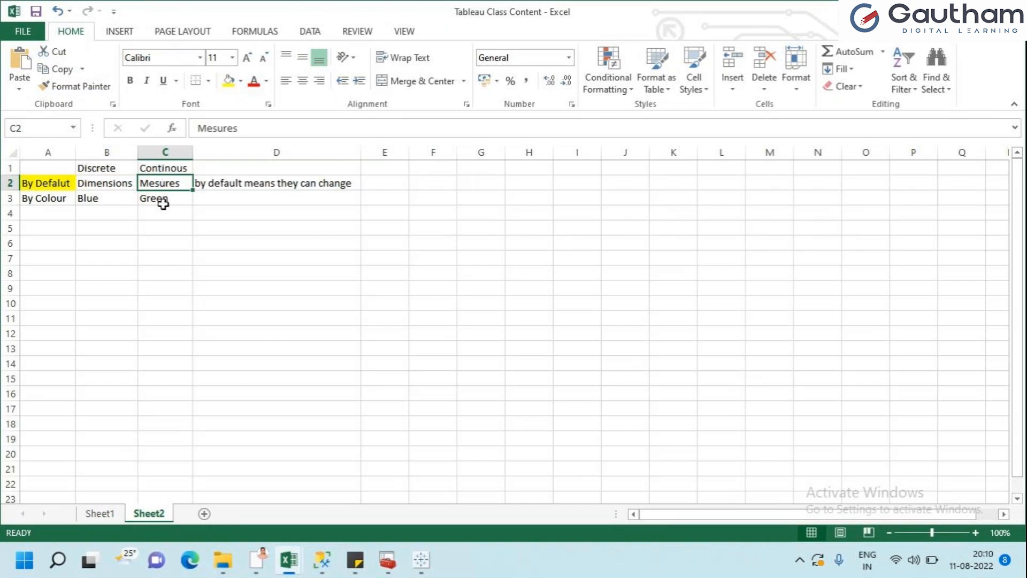
key(alt+Tab)
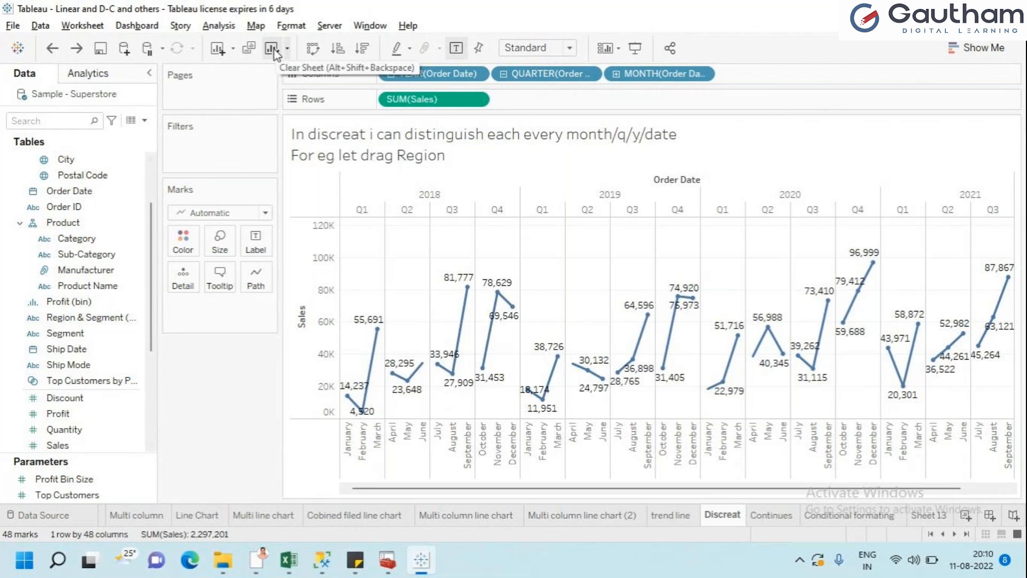
Check the Continues worksheet against the discrete and continuous notes in Excel, and return to the Discreat worksheet in Tableau.
click(783, 516)
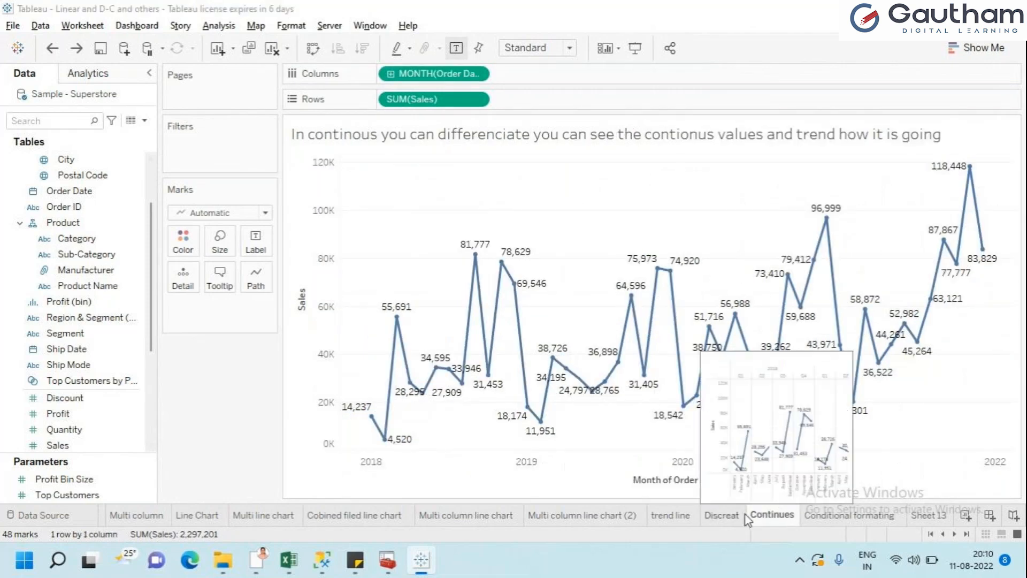
key(alt+Tab)
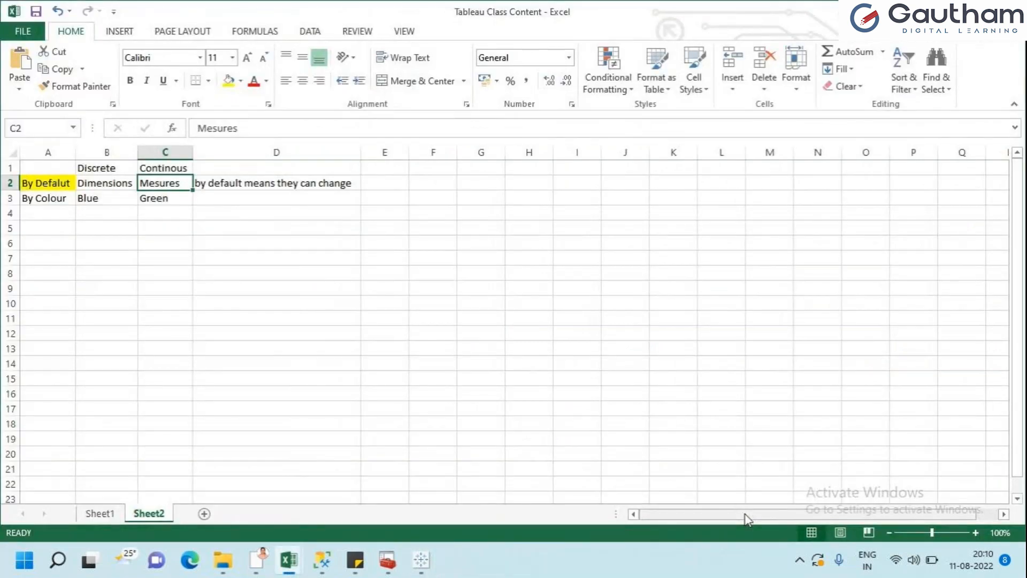
key(alt+Tab)
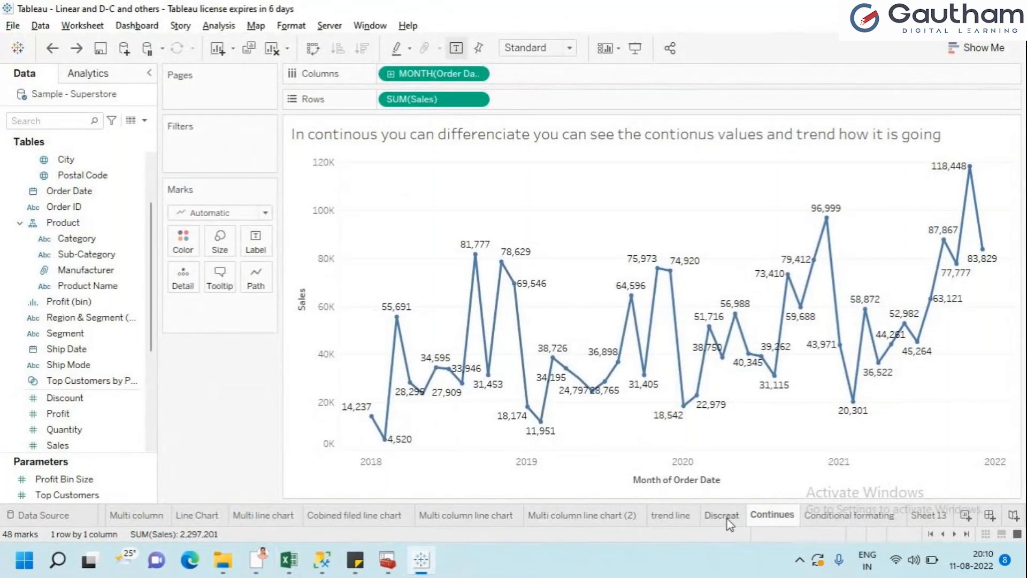
click(722, 515)
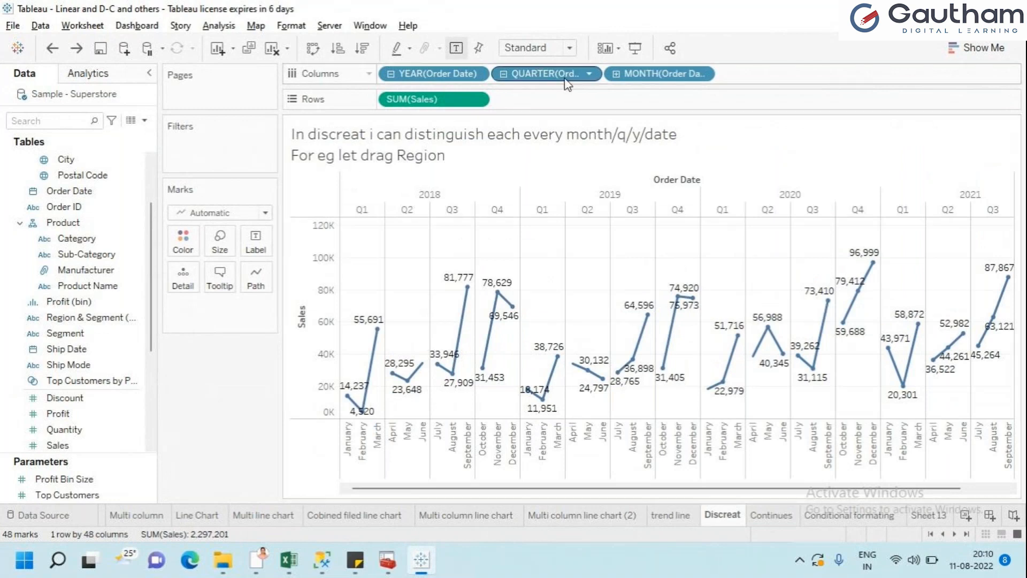
Collapse the quarter level of Order Date and clear the whole Discreat worksheet.
click(508, 79)
click(507, 75)
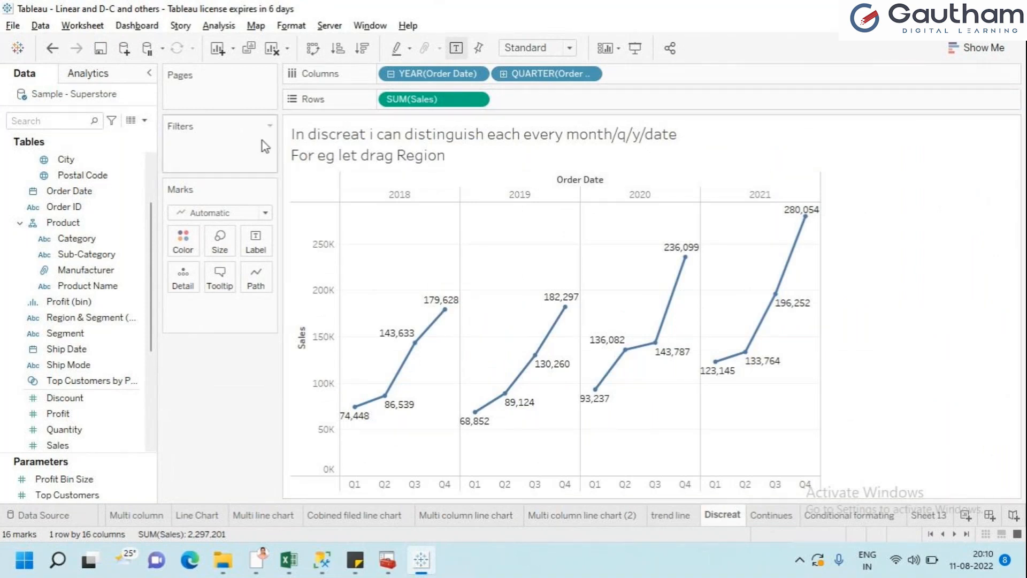
click(269, 50)
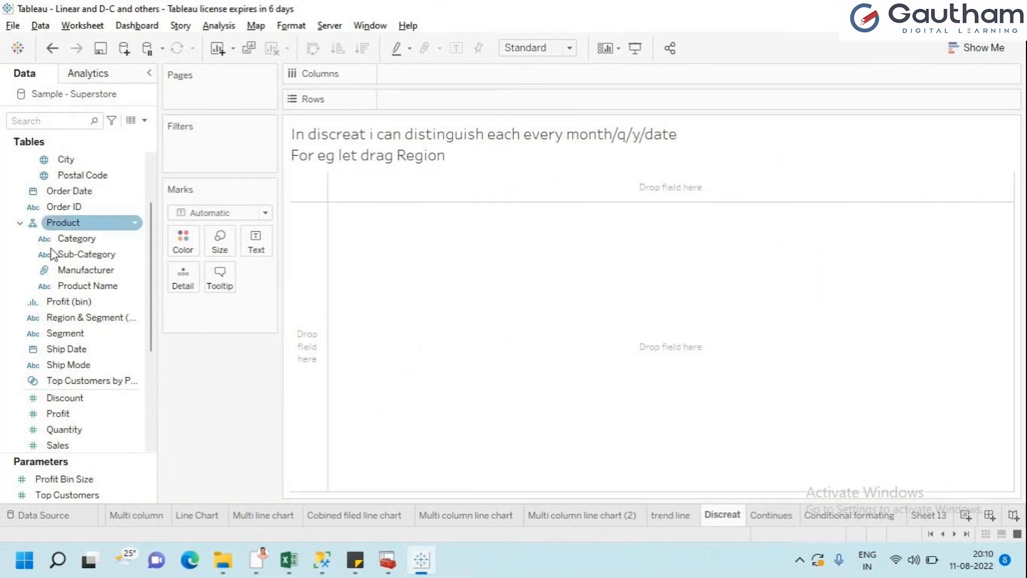
Plot Sales on Rows against Order Date on Columns and drill the date down from year to quarter.
click(75, 208)
drag(69, 191, 426, 78)
mouse_move(47, 448)
mouse_down()
mouse_move(320, 196)
mouse_move(396, 114)
mouse_move(400, 91)
mouse_move(402, 104)
mouse_move(395, 101)
mouse_up()
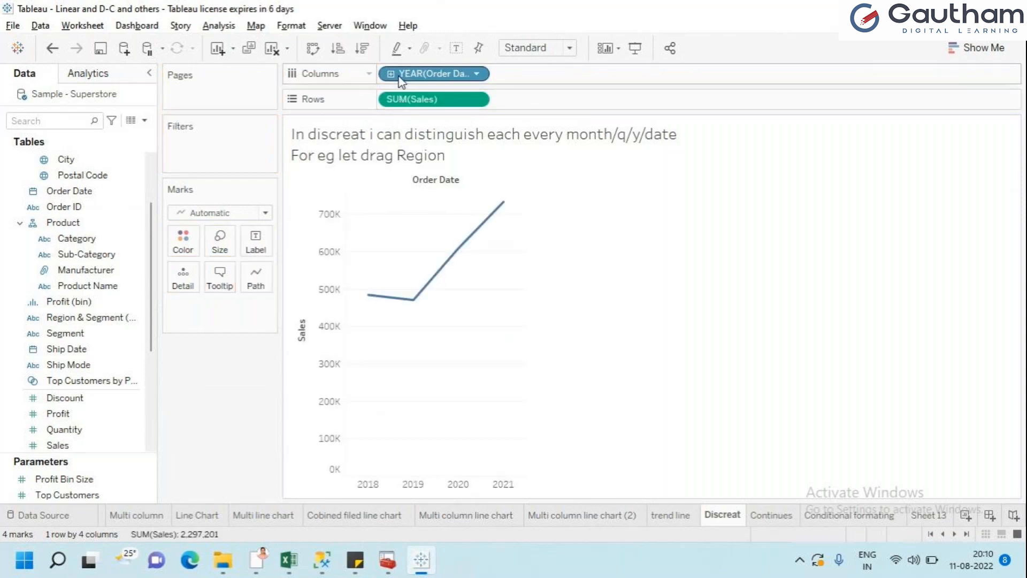
click(394, 75)
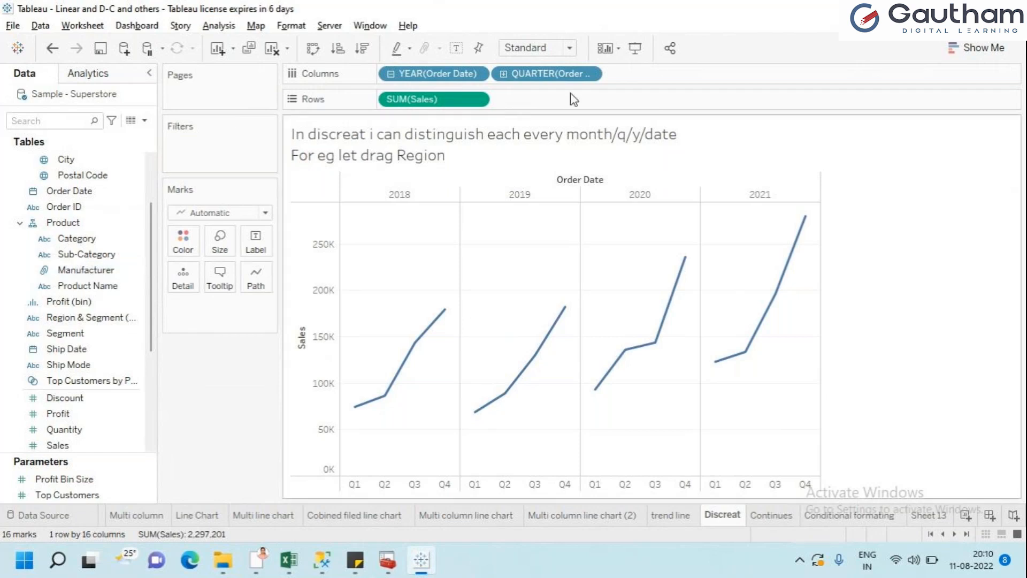
Convert the quarter field of Order Date on Columns to the continuous quarter level.
click(589, 74)
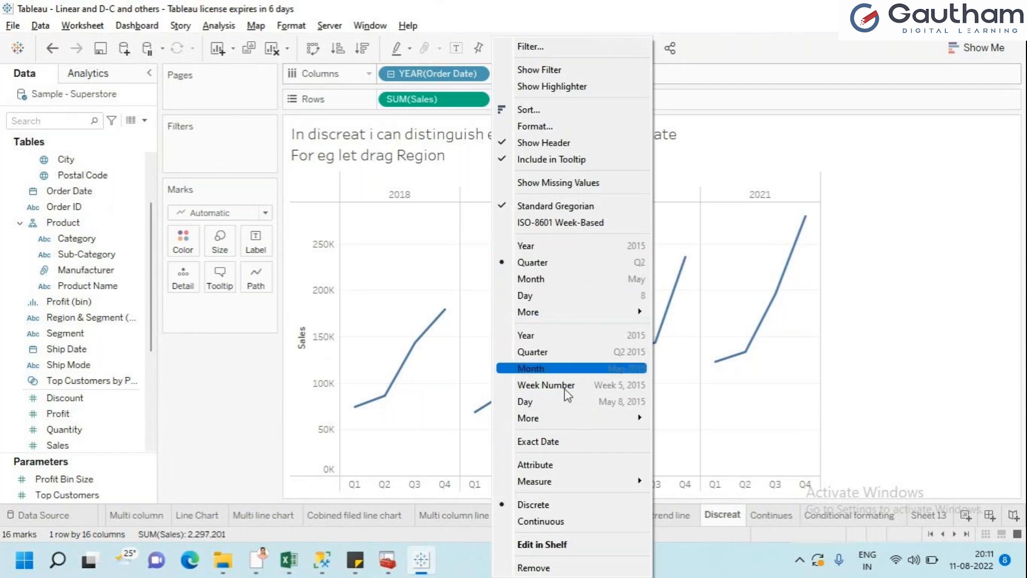
click(581, 352)
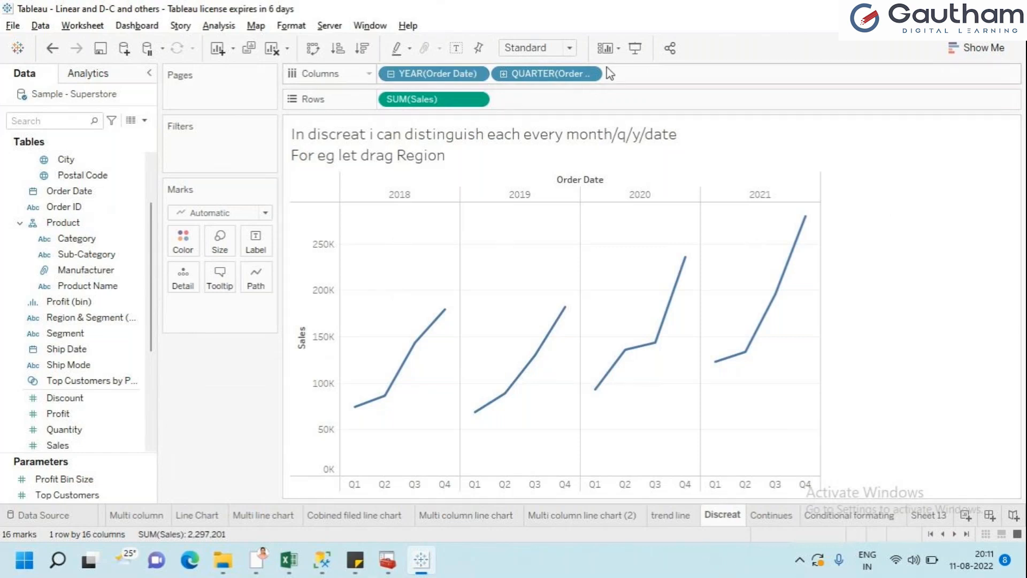
click(589, 75)
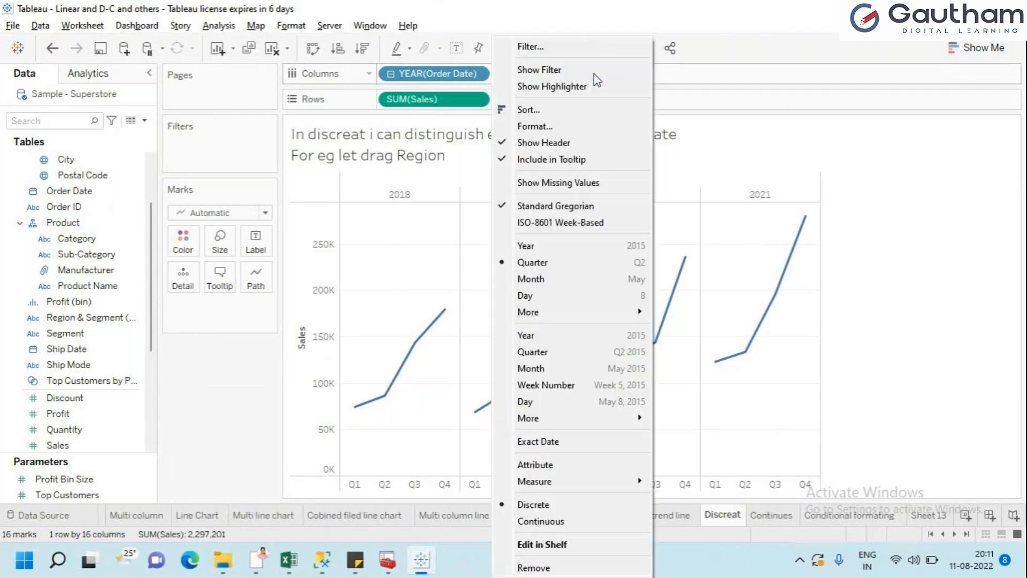
click(535, 352)
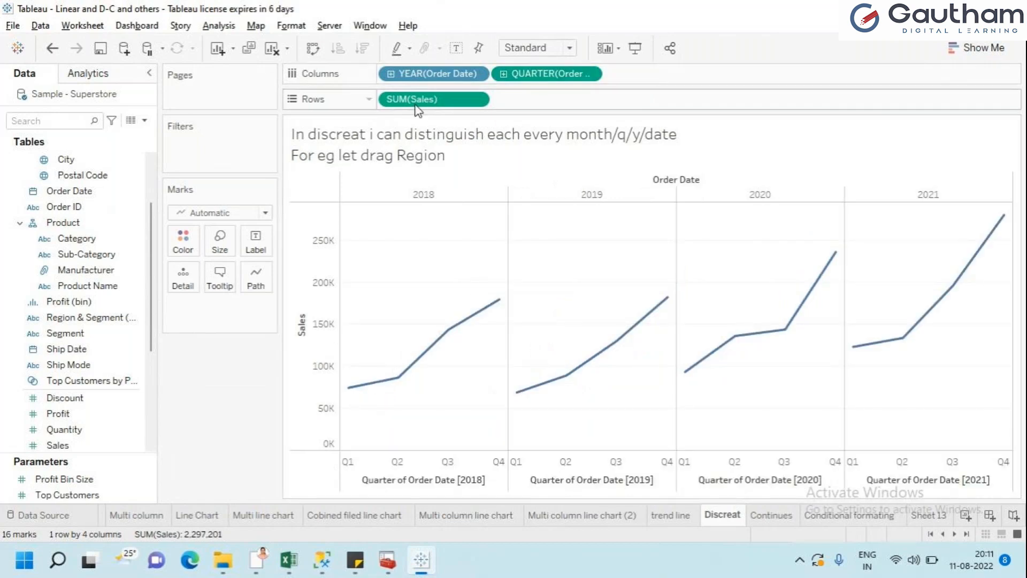
Convert the year field of Order Date to continuous year, and remove it from Columns.
click(477, 75)
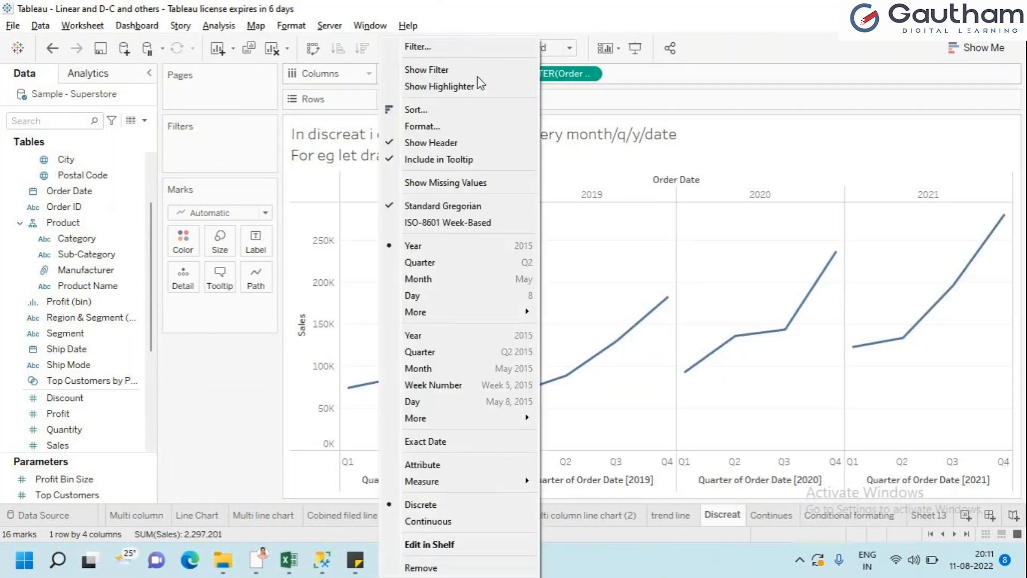
click(435, 336)
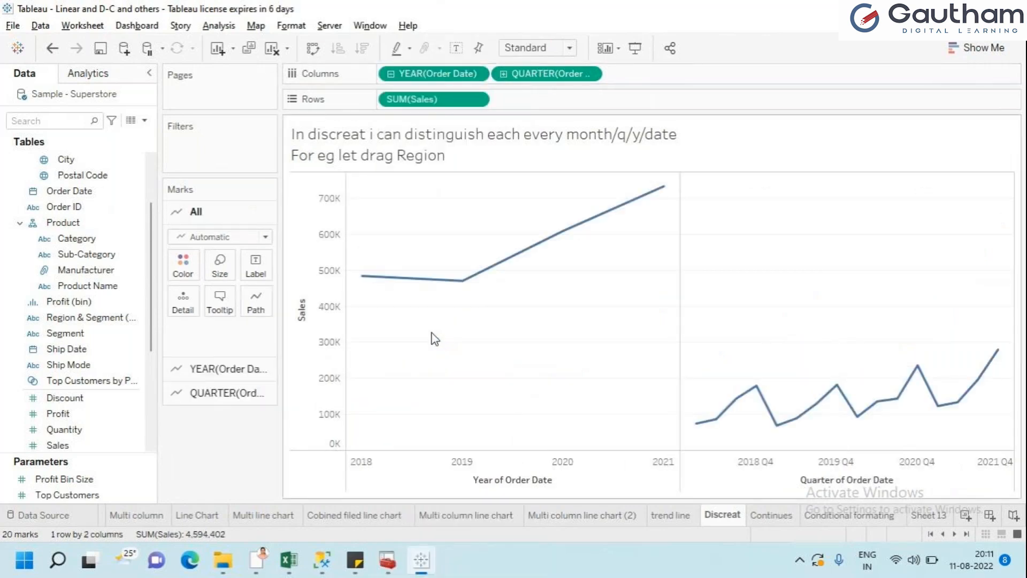
drag(448, 80, 5, 319)
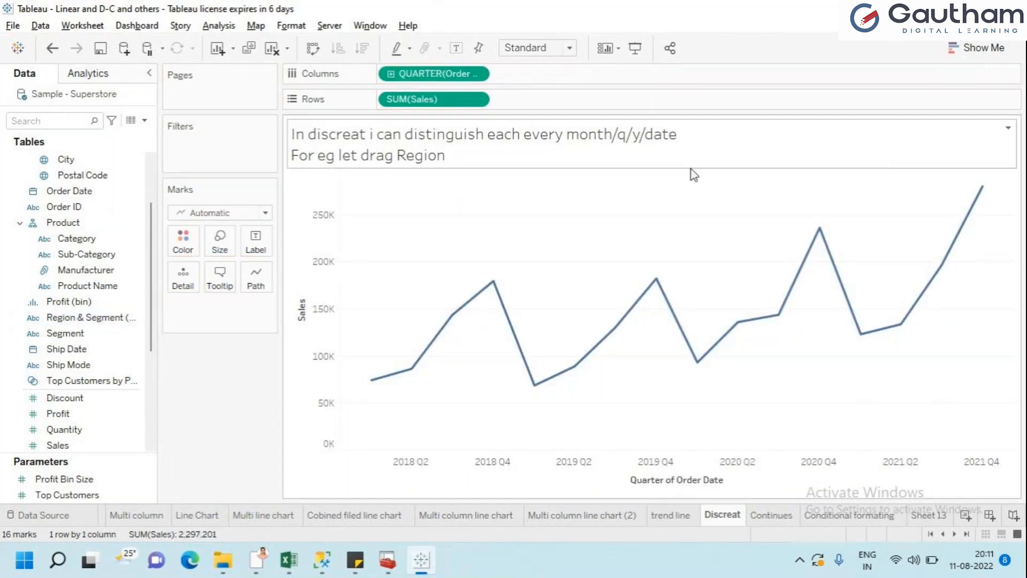
Change the Order Date quarter field back to discrete quarter and add Order Date by year in front of it on Columns.
mouse_move(484, 305)
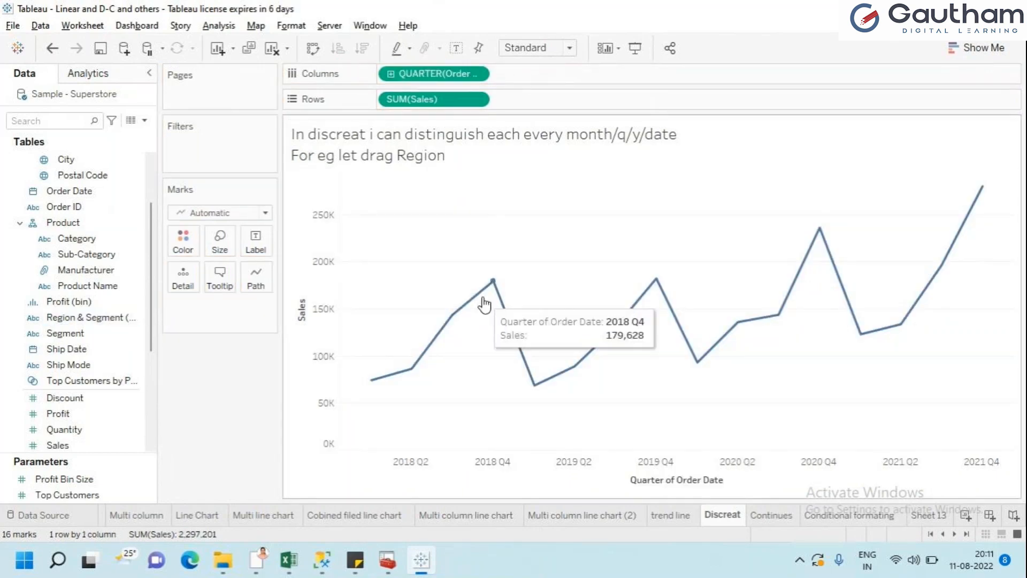
click(476, 75)
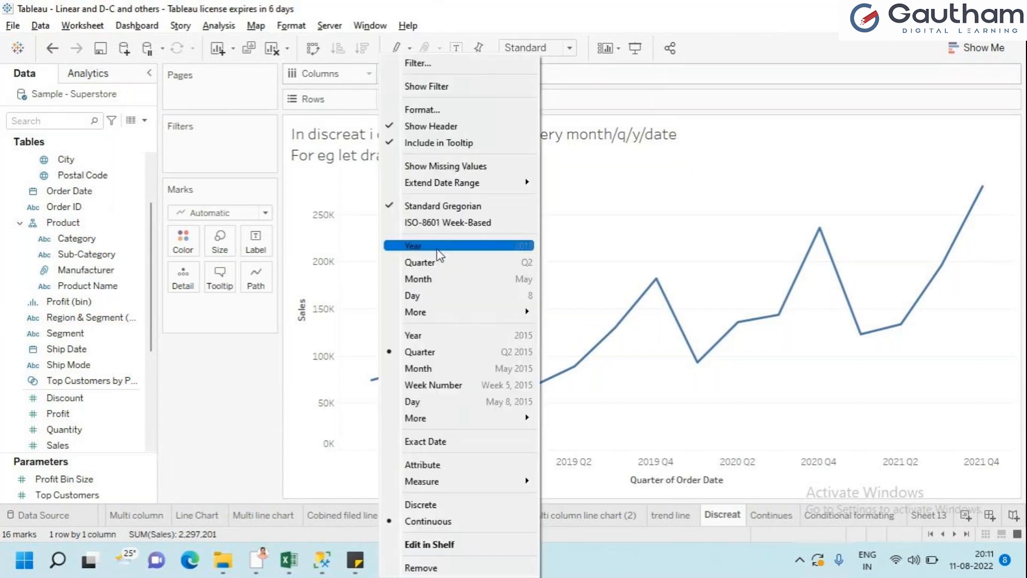
click(420, 262)
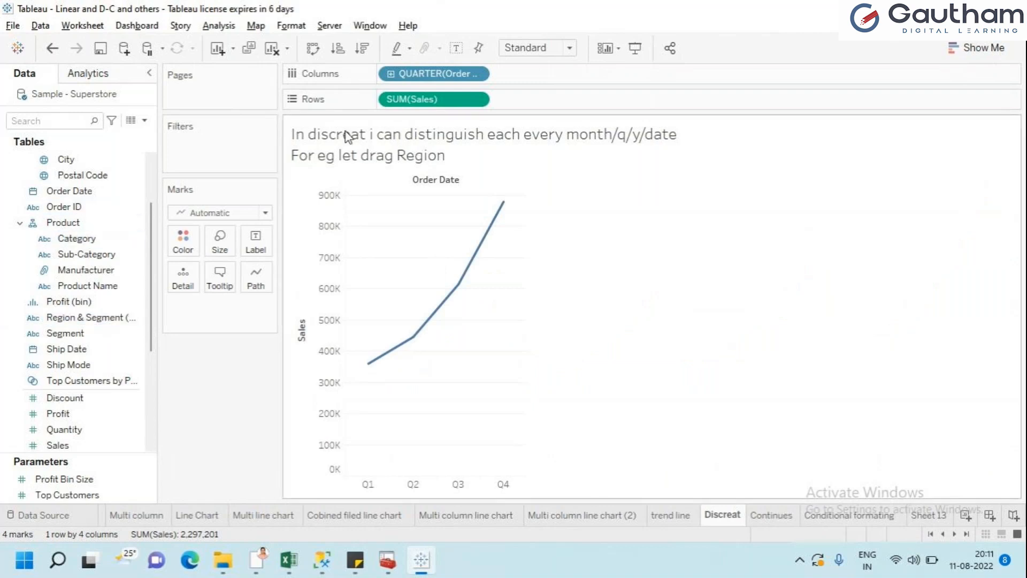
drag(61, 191, 381, 74)
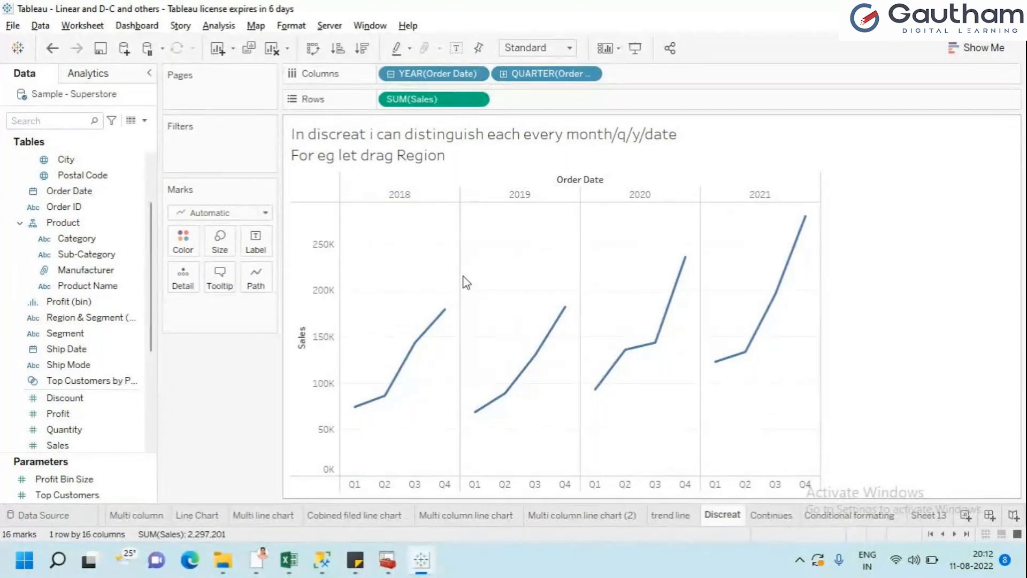
On the Continues worksheet, replace the continuous month field on Columns with a fresh Order Date field.
click(771, 516)
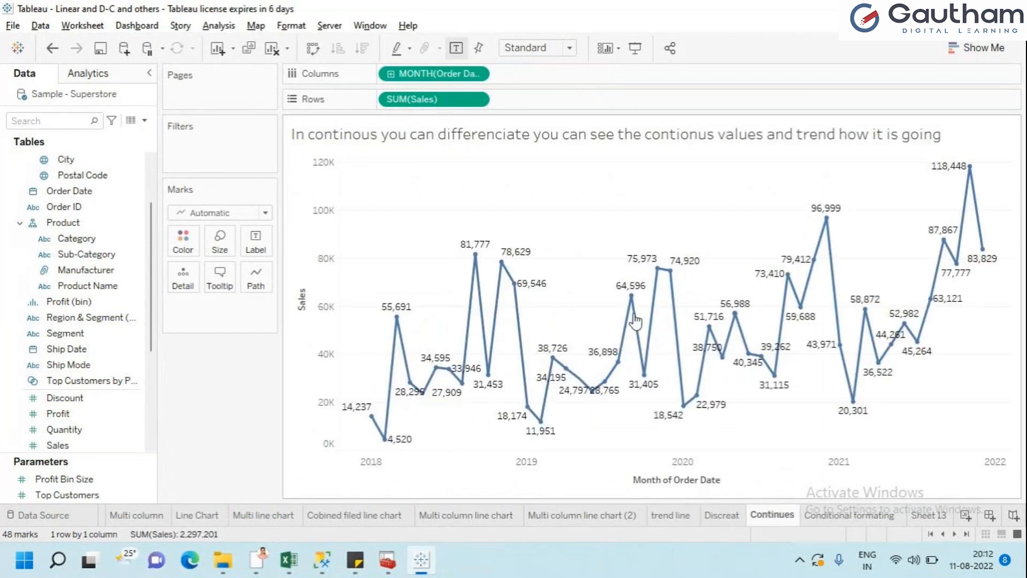
mouse_move(673, 285)
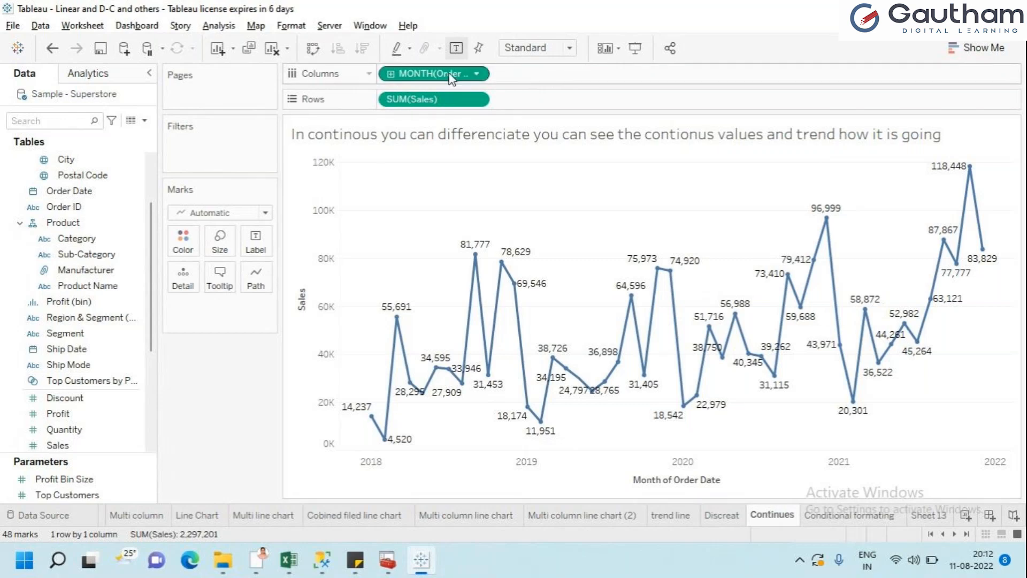
drag(436, 77, 118, 251)
mouse_move(69, 191)
mouse_down()
mouse_move(427, 62)
mouse_move(414, 75)
mouse_up()
Drill Order Date down to month and remove its year and quarter fields from Columns.
click(390, 73)
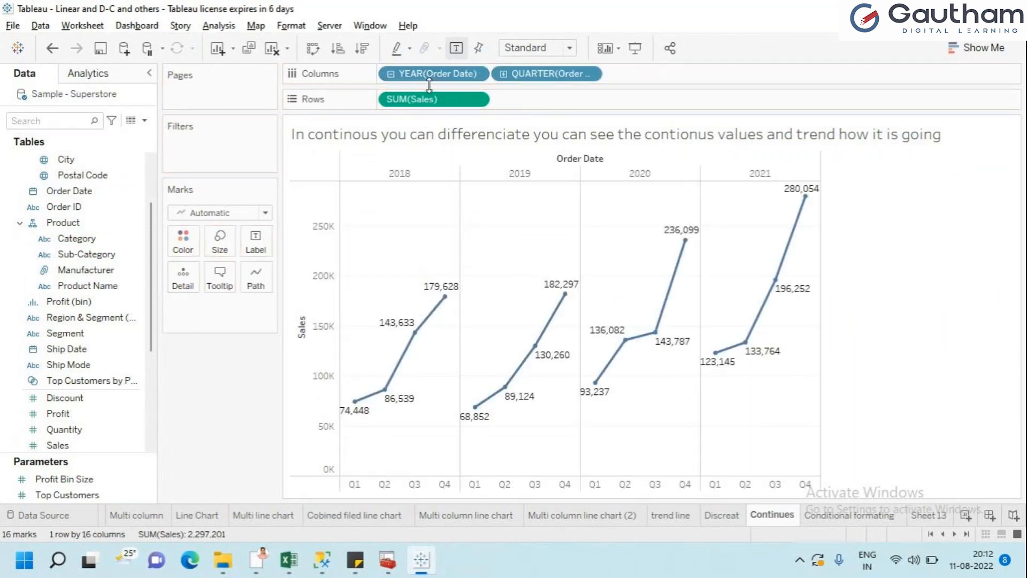
click(504, 74)
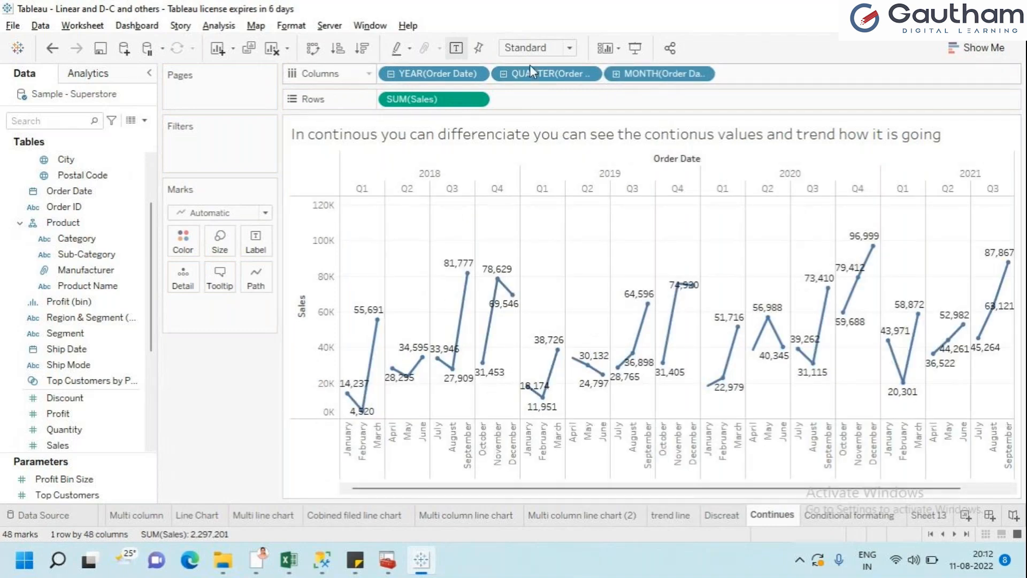
drag(530, 73, 214, 178)
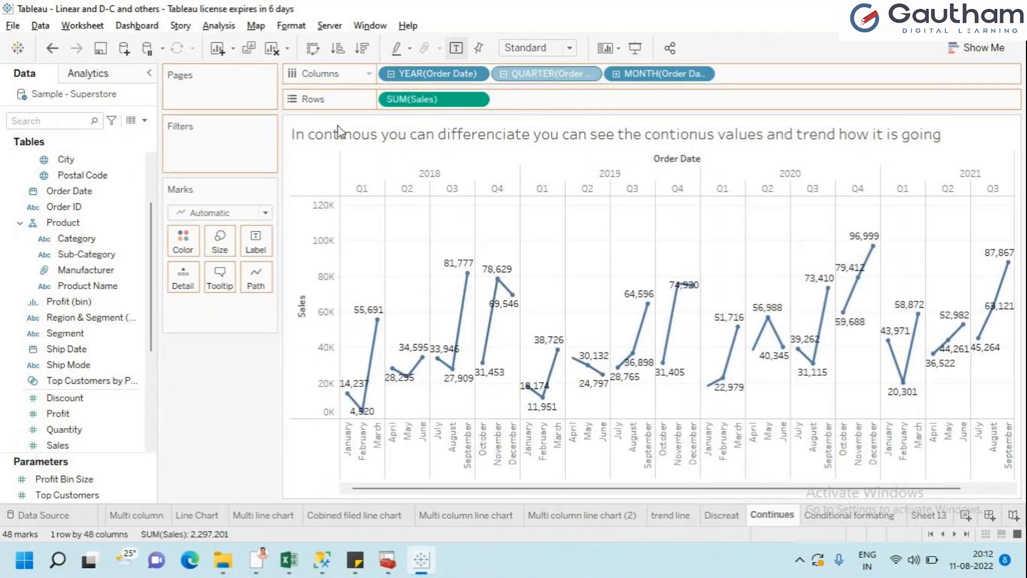
drag(431, 78, 86, 286)
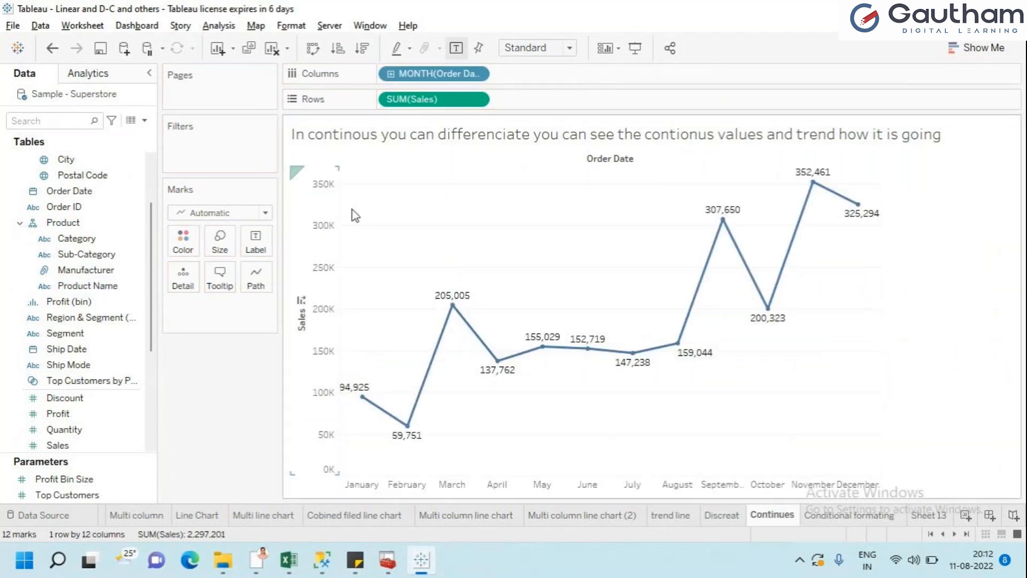
Try the continuous month level for Order Date, undo the change and inspect the January point of the discrete chart.
click(476, 75)
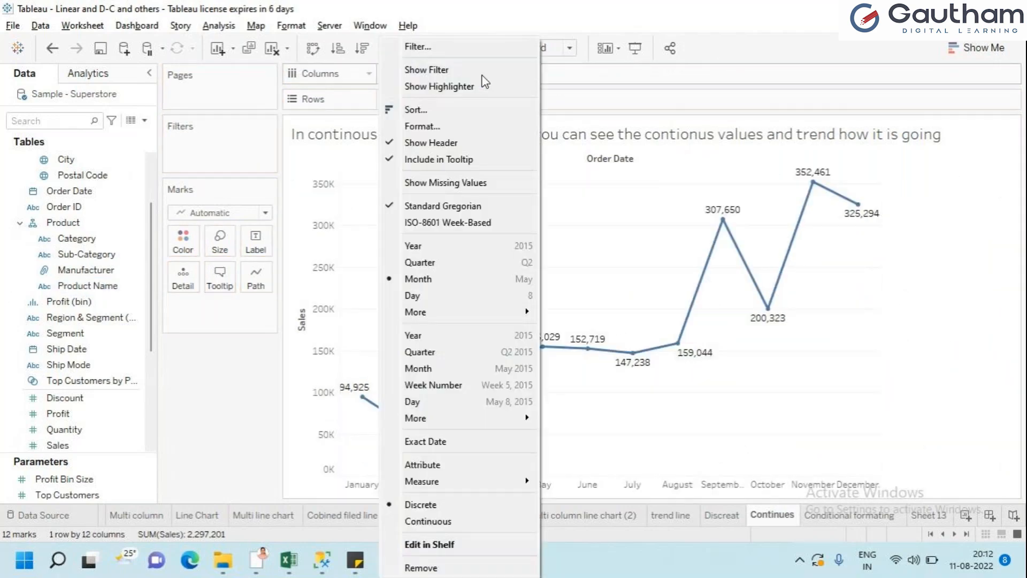
click(427, 368)
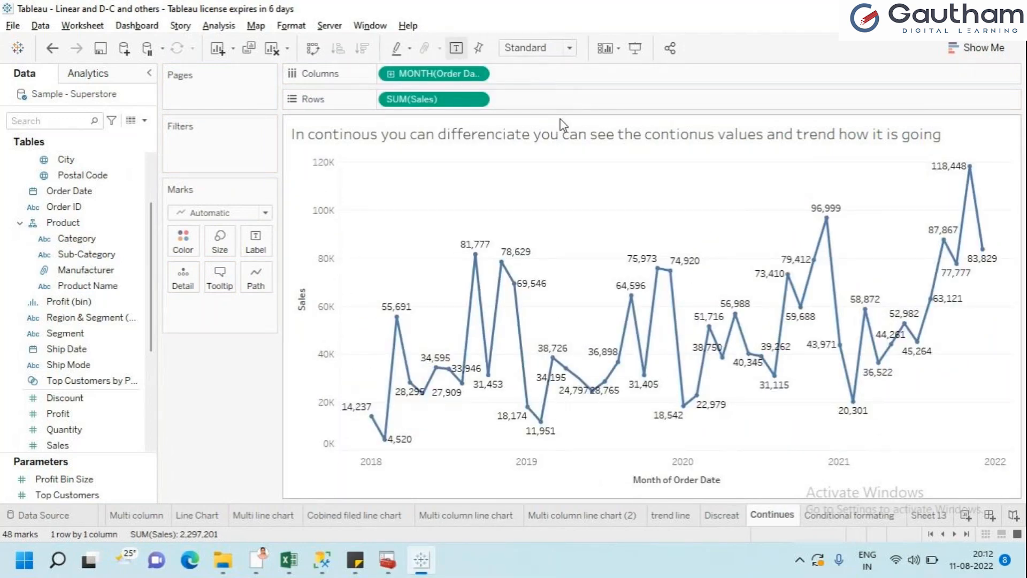
key(ctrl+z)
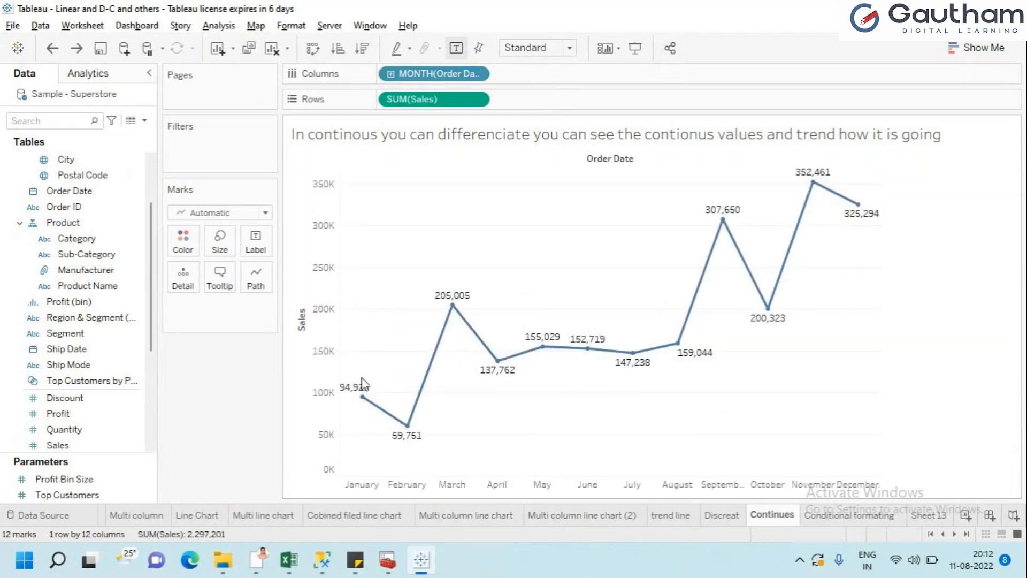
mouse_move(365, 395)
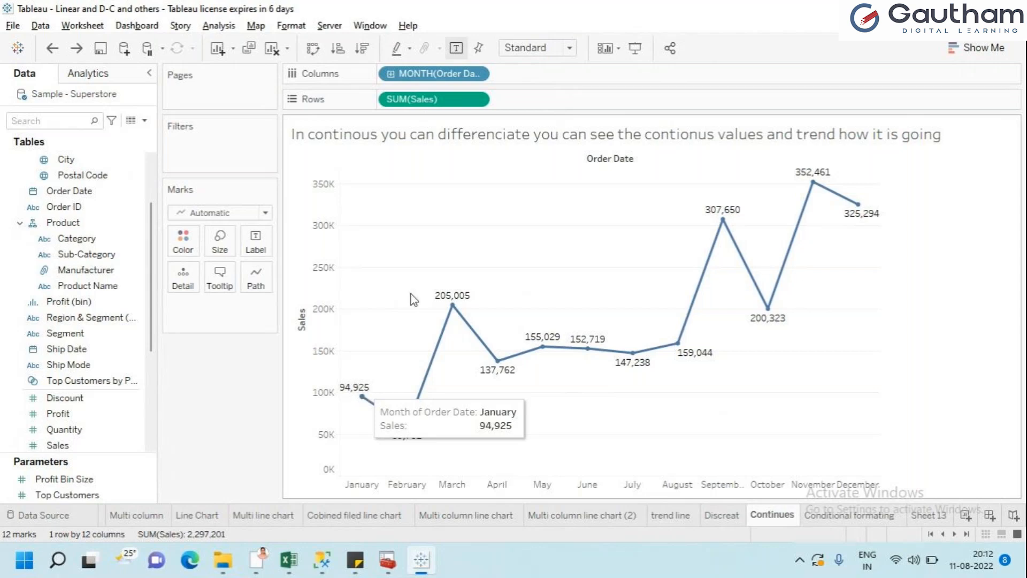
Switch Order Date to the continuous month level again and compare its first 2018 point with the discrete chart.
click(479, 78)
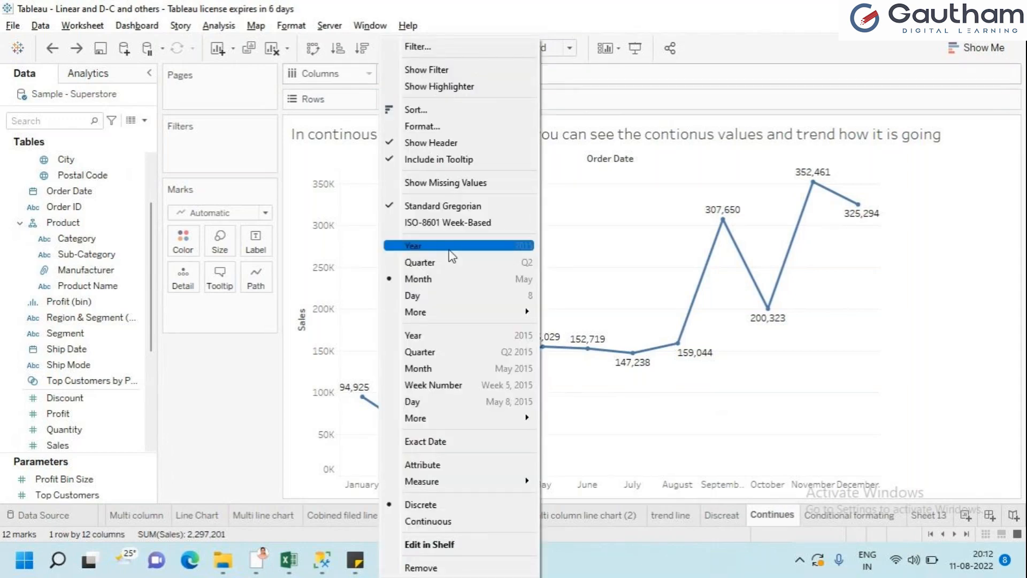
click(440, 369)
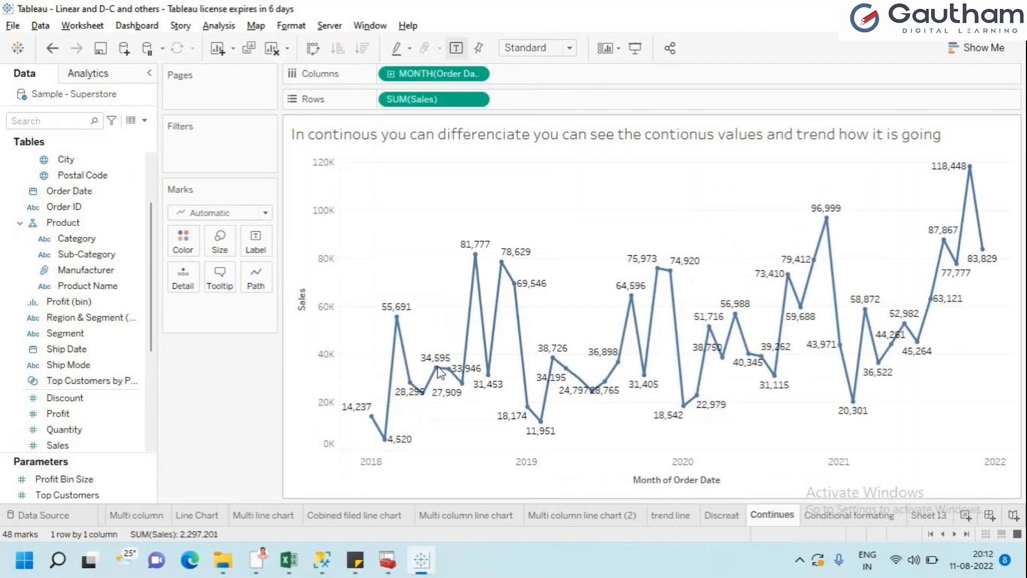
mouse_move(371, 420)
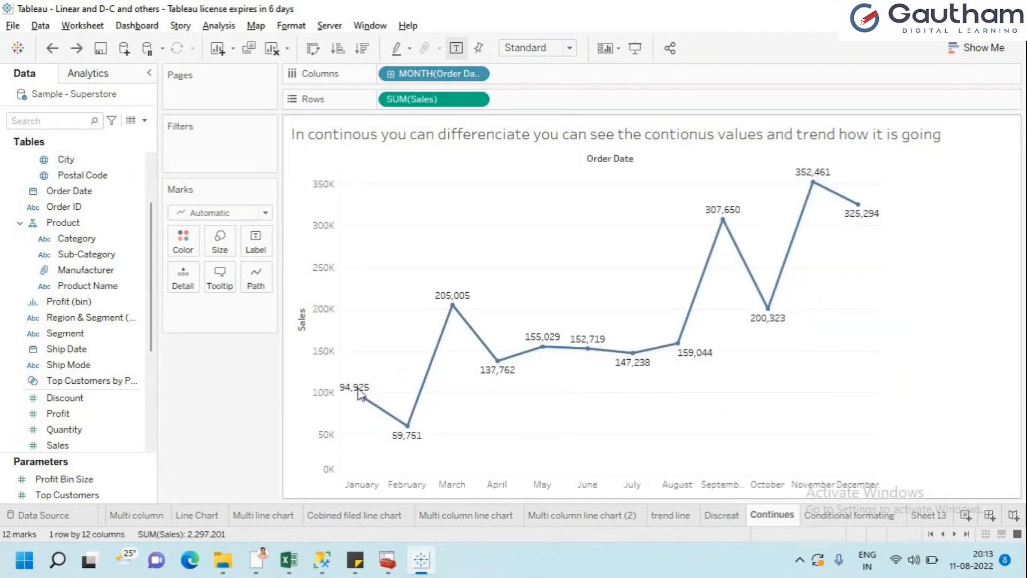
Inspect the January point of the discrete chart and set Order Date on Columns to continuous month.
mouse_move(362, 400)
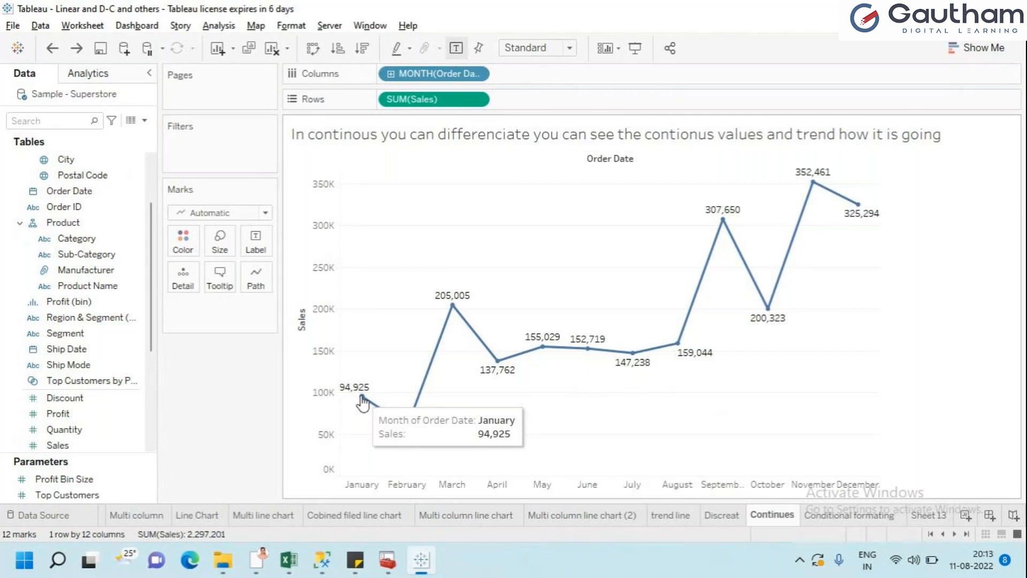
click(480, 73)
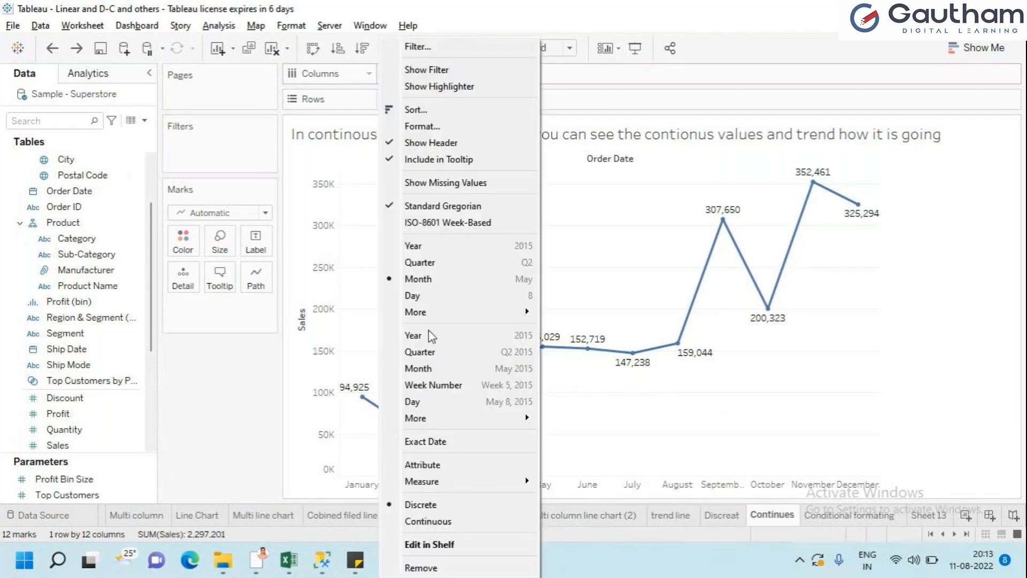
click(423, 368)
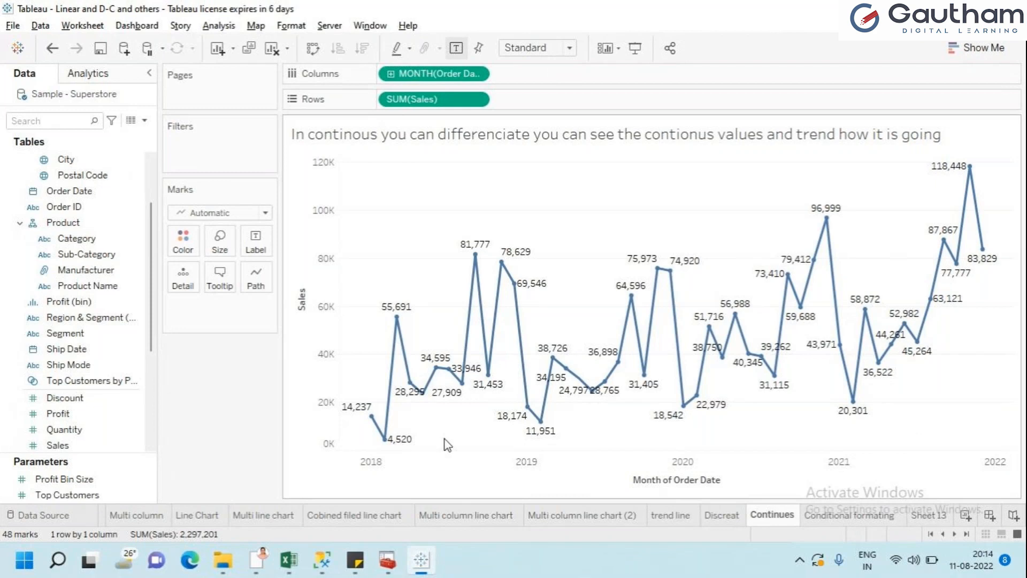
Switch Order Date on Columns to the discrete month level and review its available date levels.
click(477, 74)
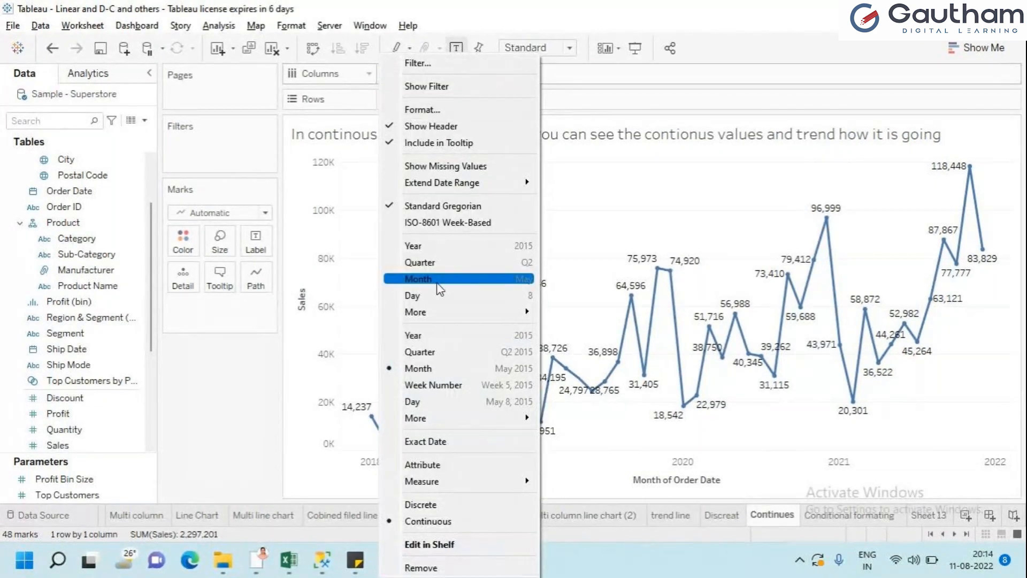
click(419, 279)
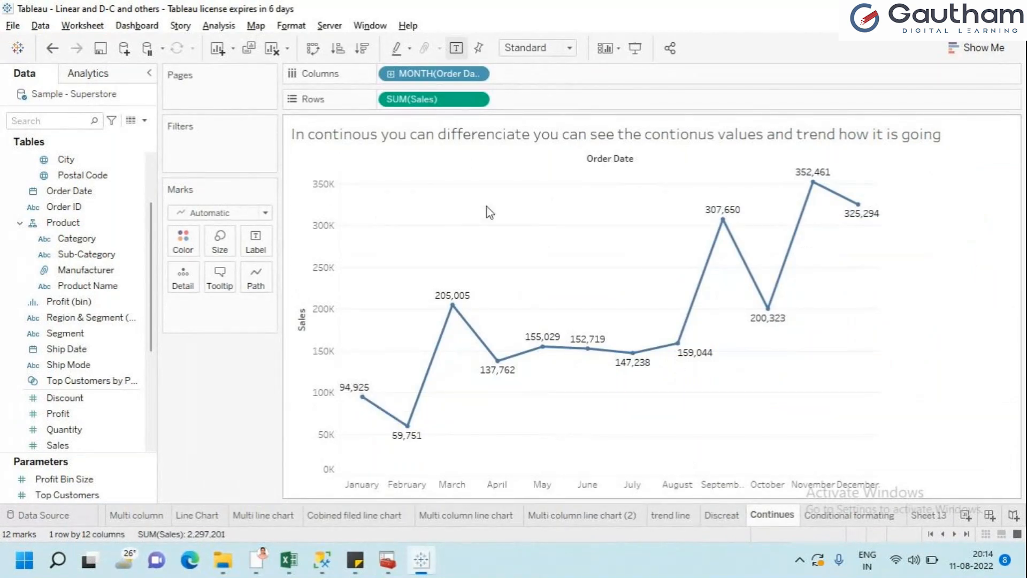
click(481, 75)
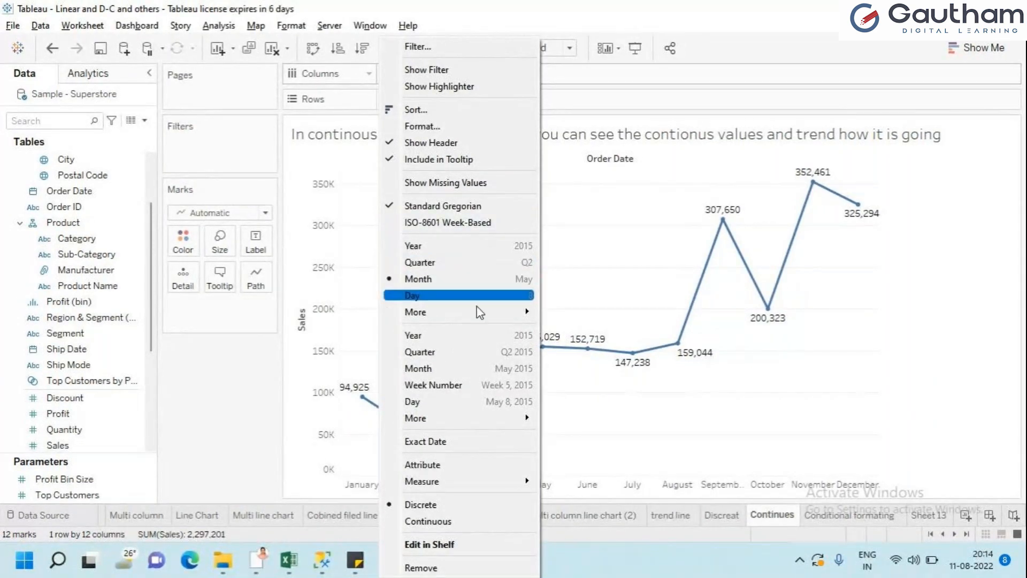
mouse_move(484, 307)
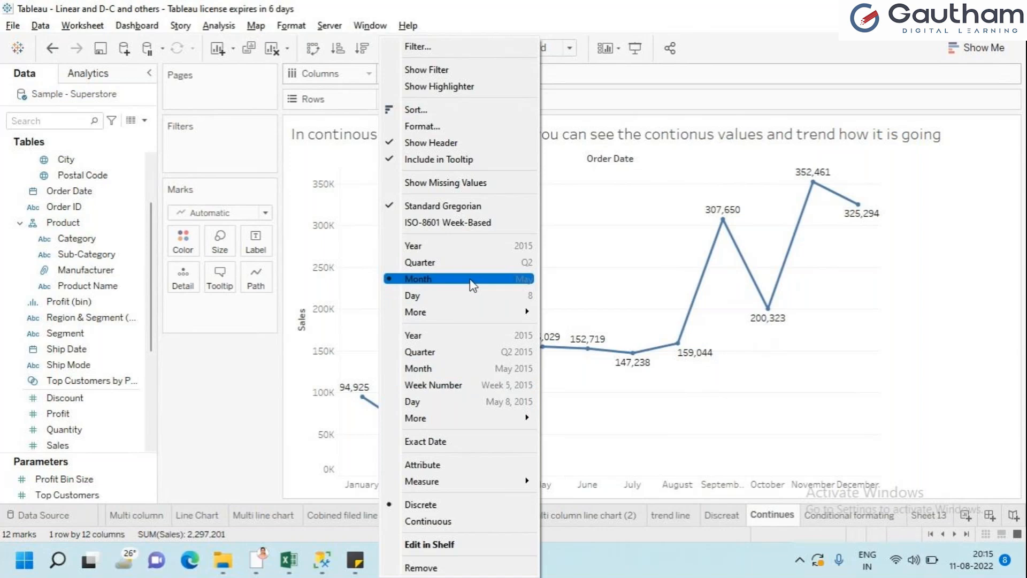
click(290, 373)
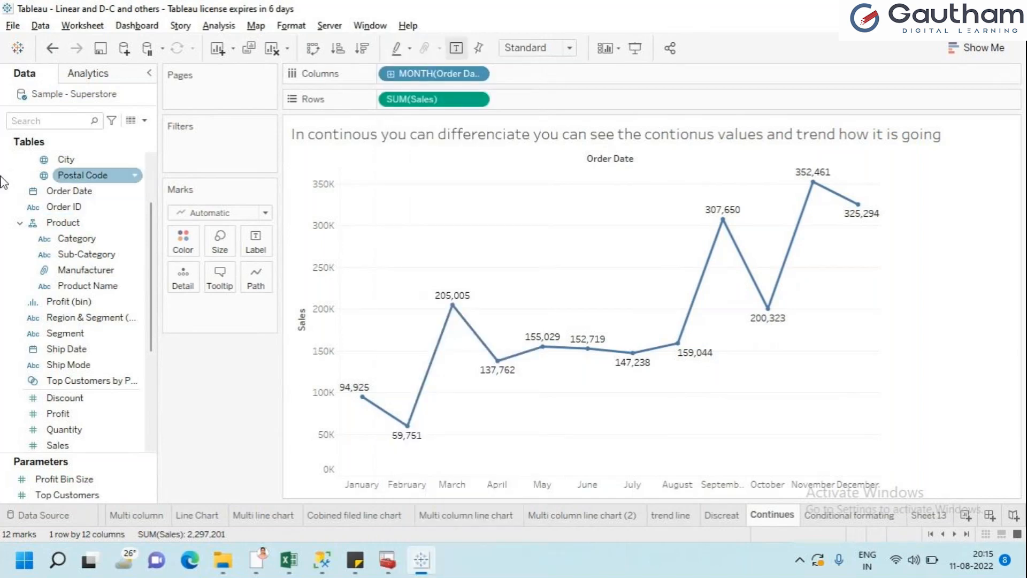
Set Order Date on Columns to the continuous month level and check the selected date level.
click(476, 75)
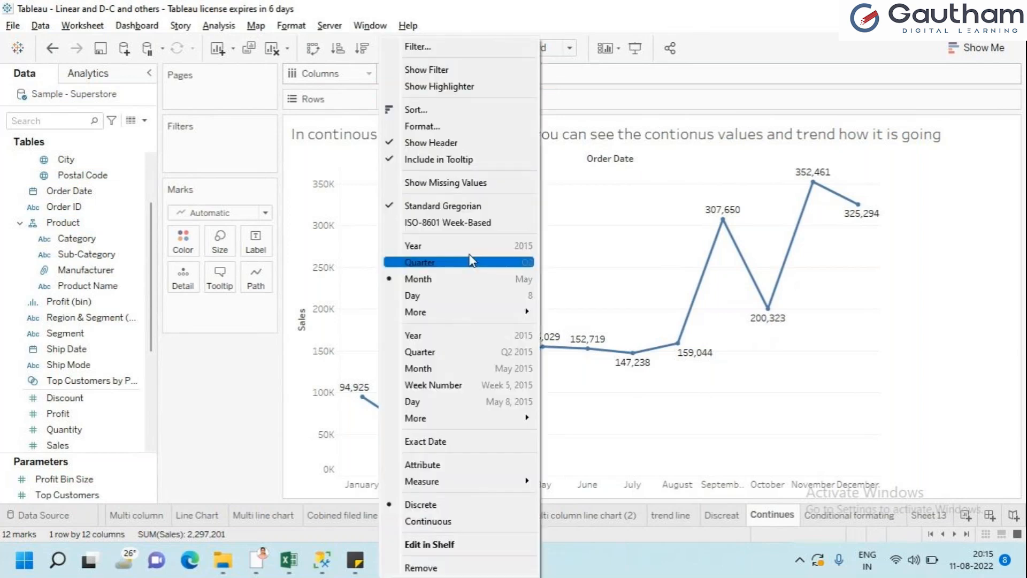
click(455, 368)
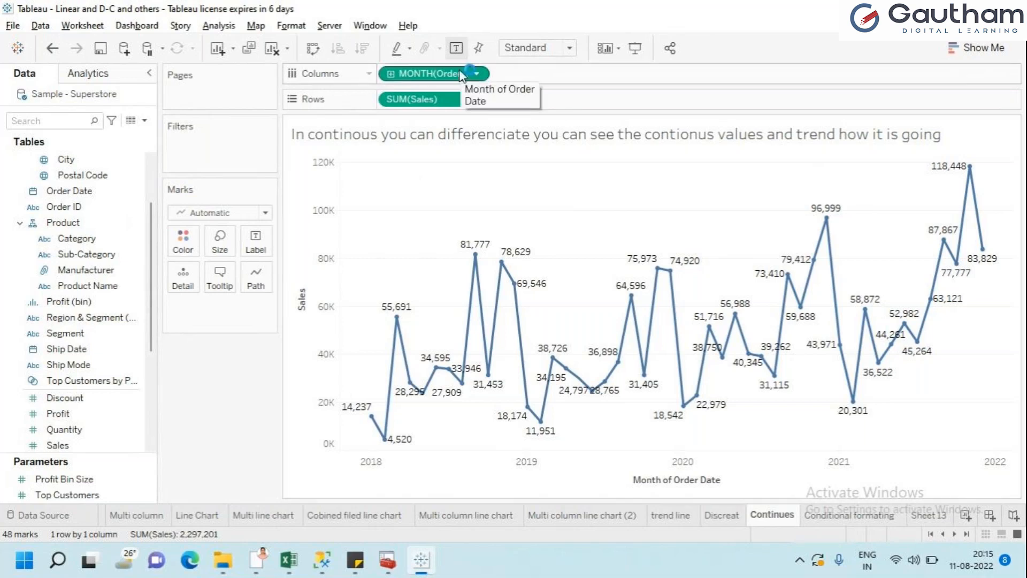
click(477, 74)
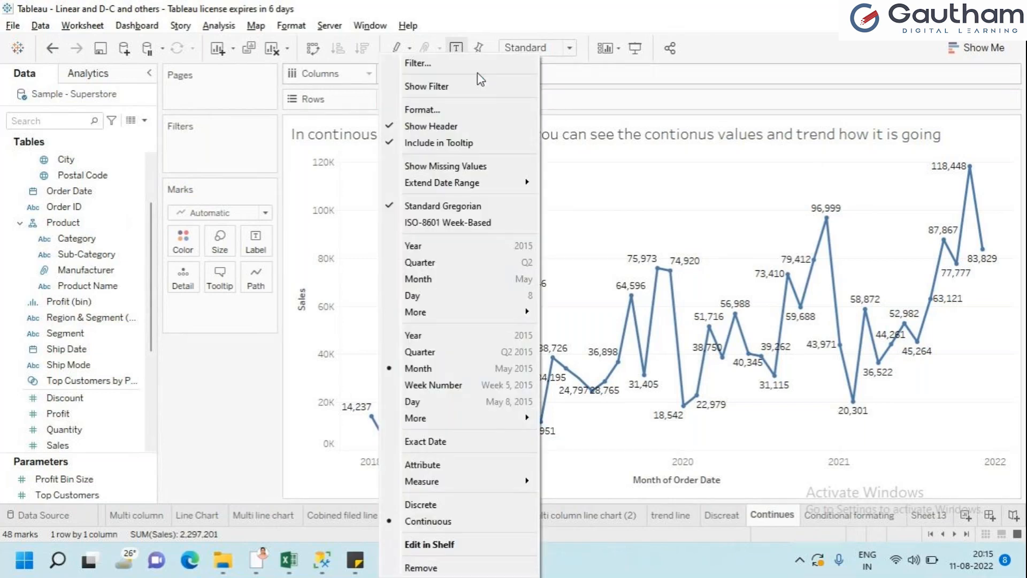
click(230, 418)
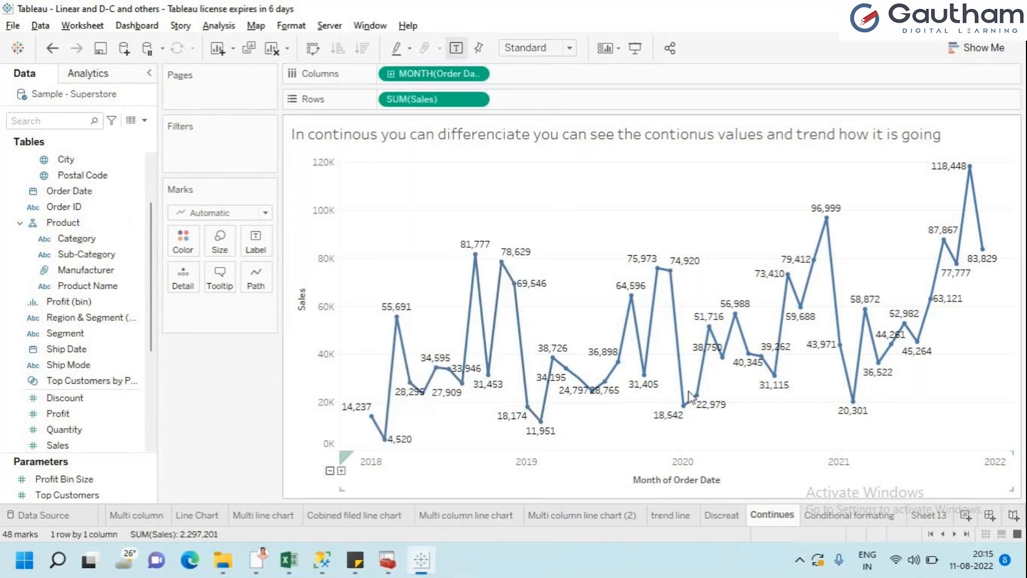
Compare the Discreat and Continues worksheets and inspect the 2018 Q1 and Q2 points of the discrete chart.
click(723, 515)
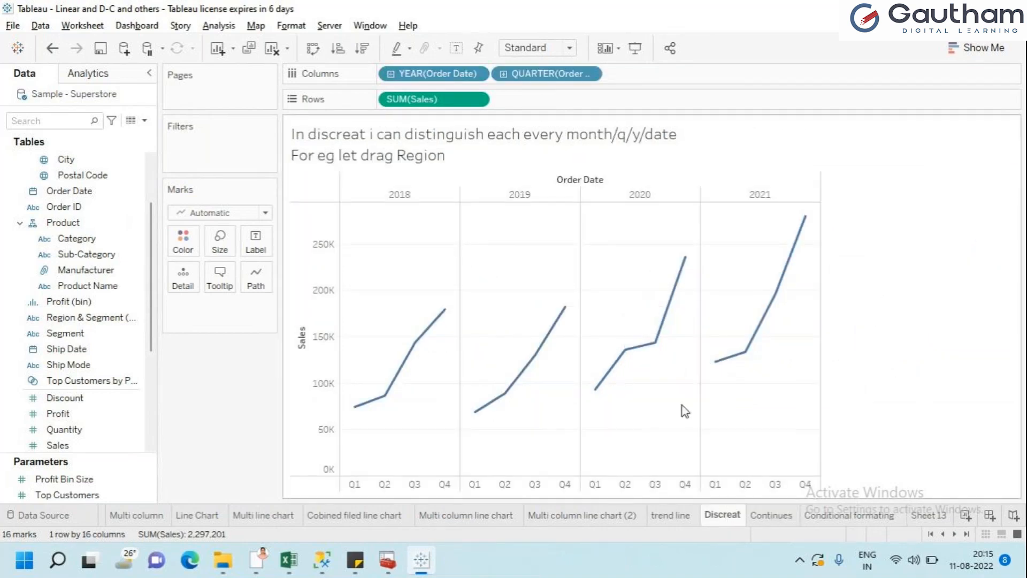
mouse_move(781, 524)
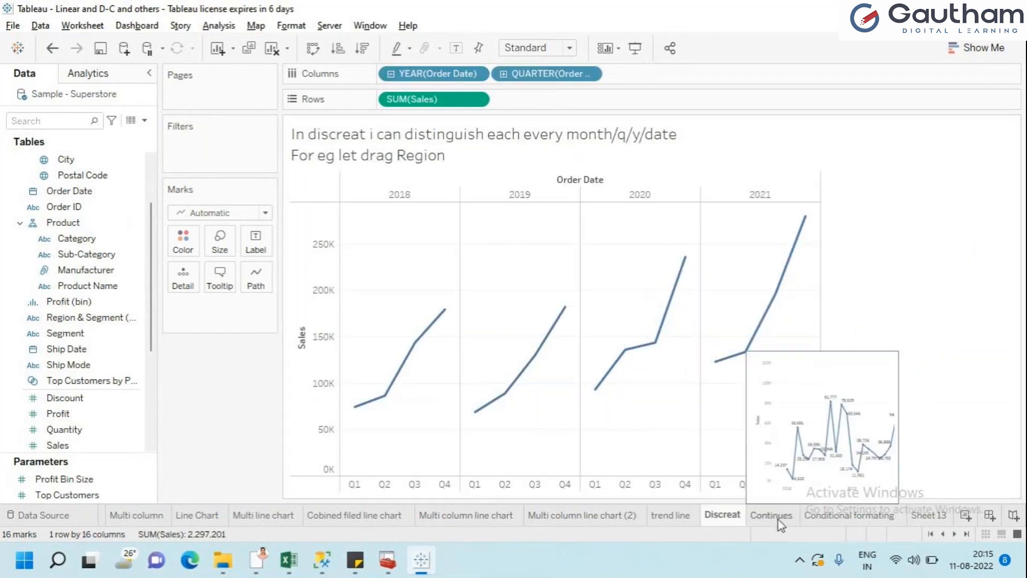
click(781, 524)
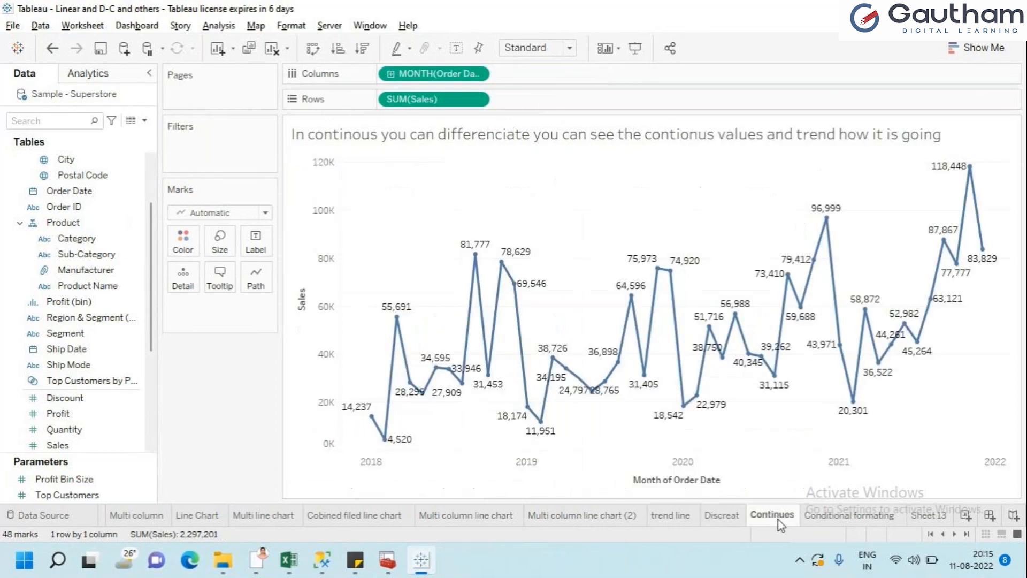
click(726, 521)
mouse_move(381, 397)
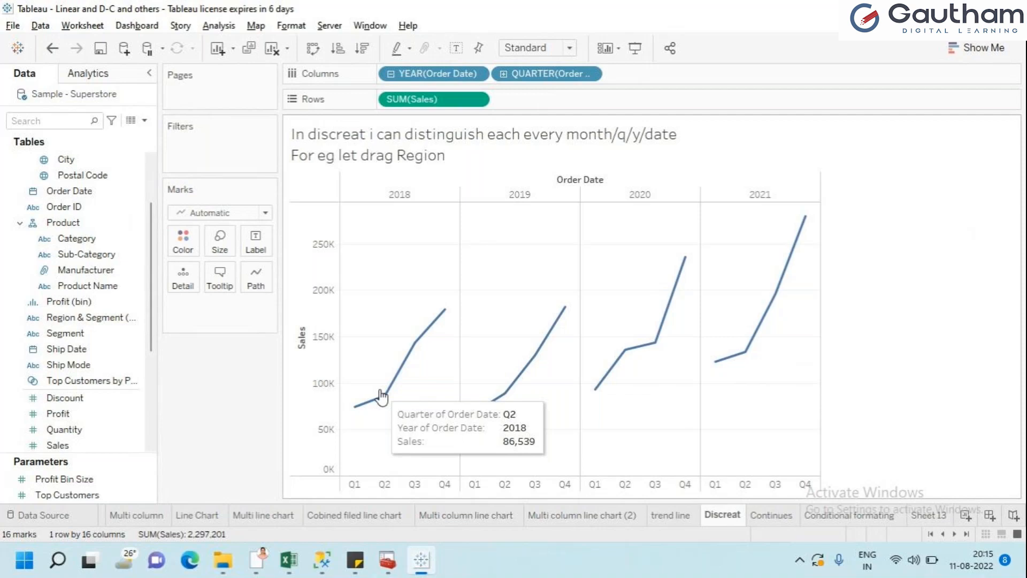
mouse_move(355, 407)
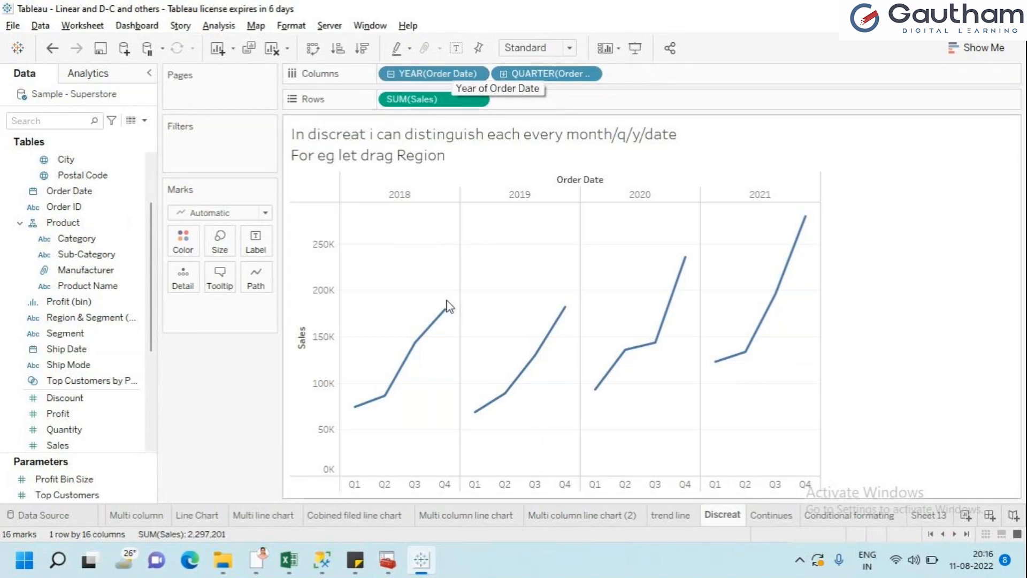
On the Continues worksheet, drill Order Date down to week and day, and return it to the month level.
click(780, 515)
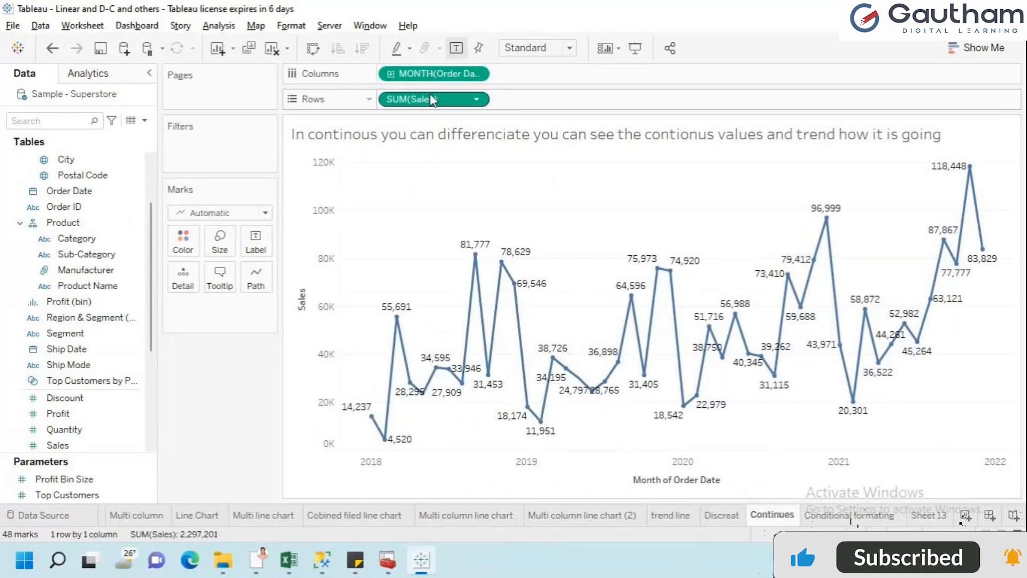
click(397, 75)
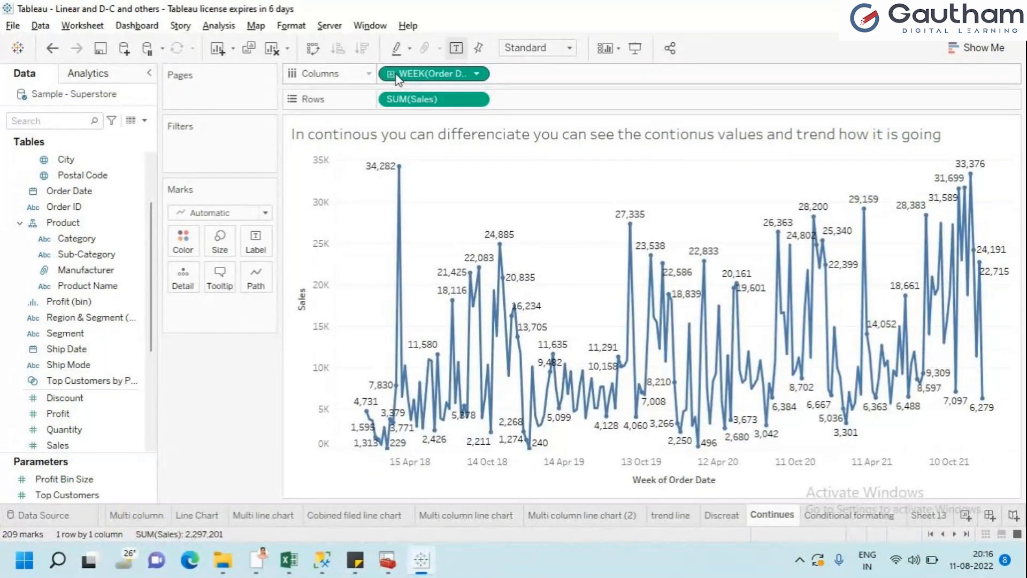
click(395, 74)
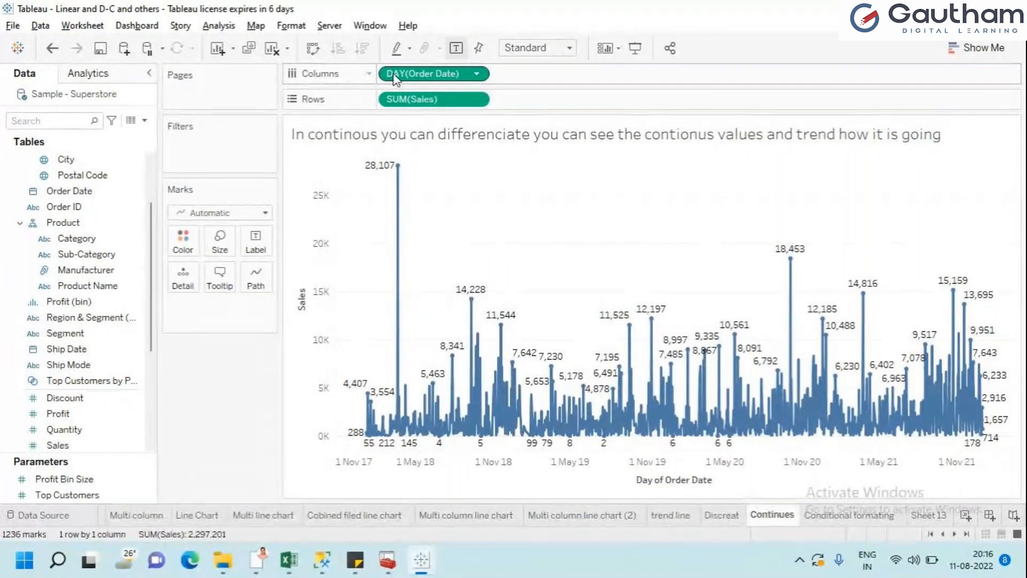
click(394, 74)
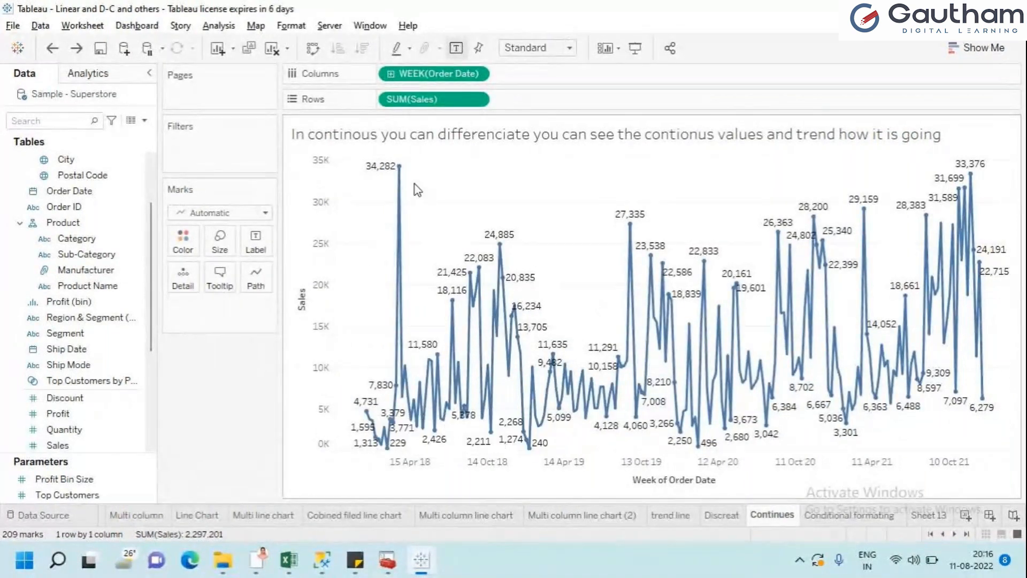
click(390, 74)
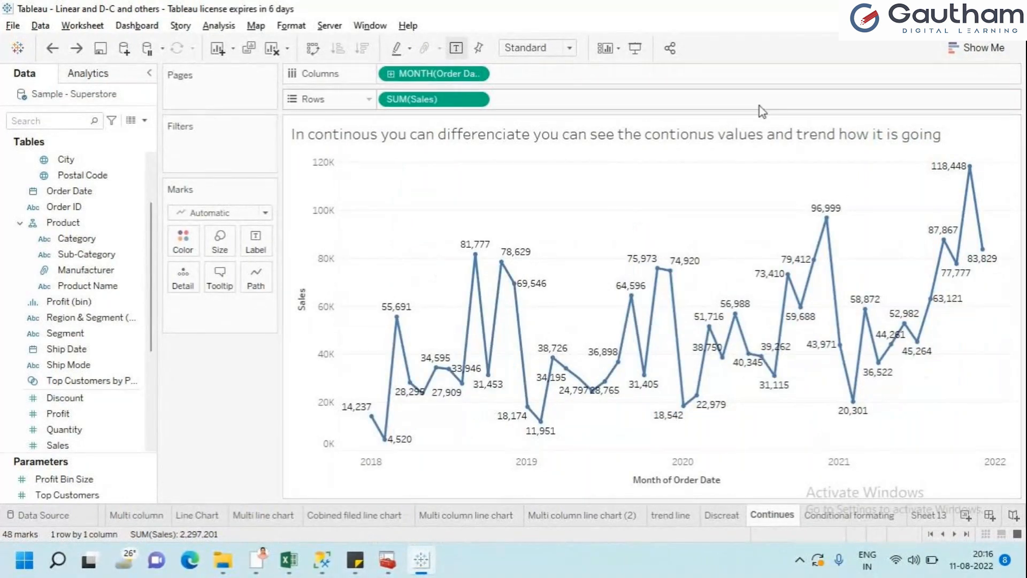
Fit the continuous chart to Entire View and open the Conditional formating worksheet.
click(570, 48)
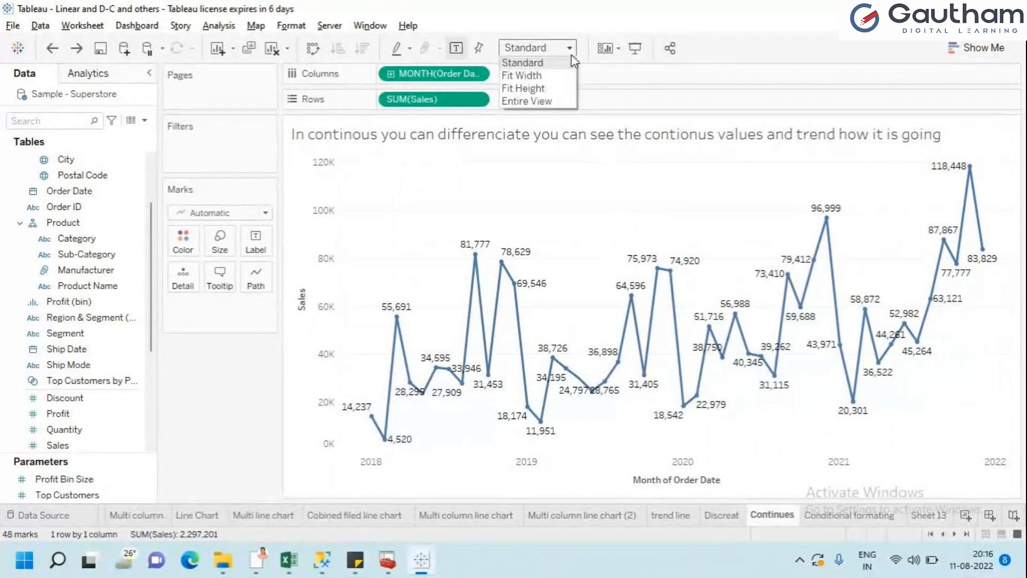
click(553, 102)
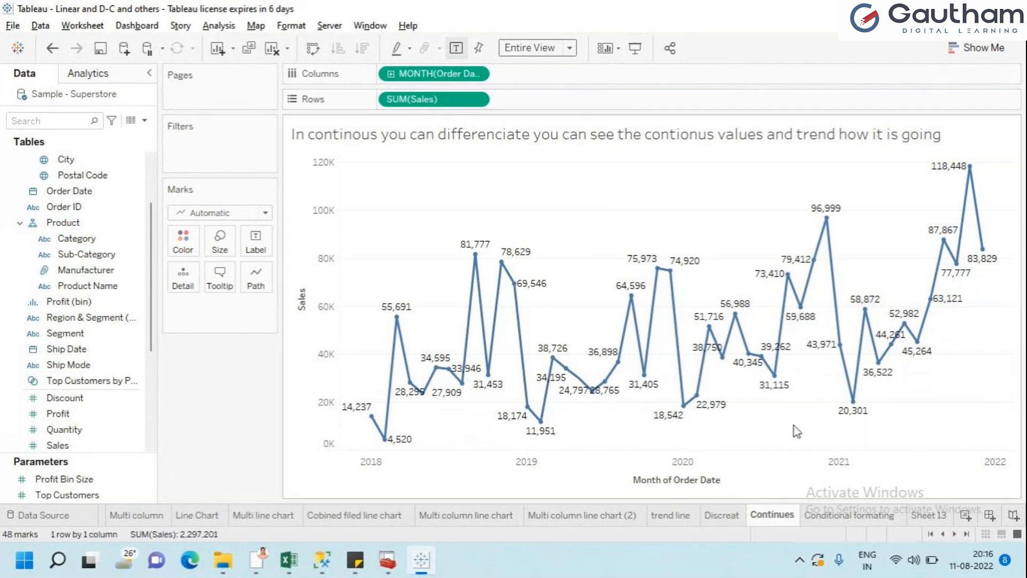
mouse_move(822, 517)
click(836, 518)
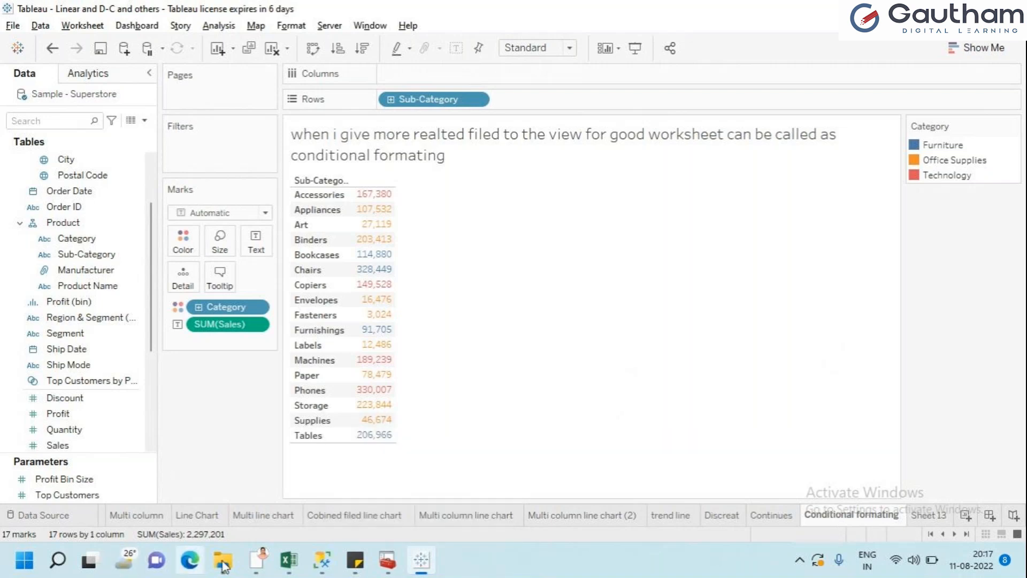
mouse_move(262, 559)
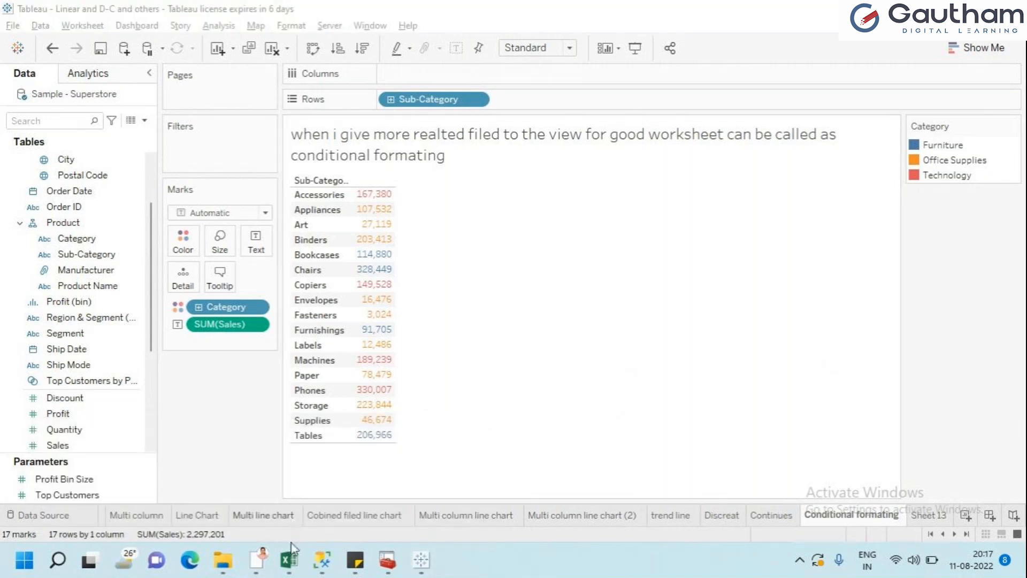
click(624, 359)
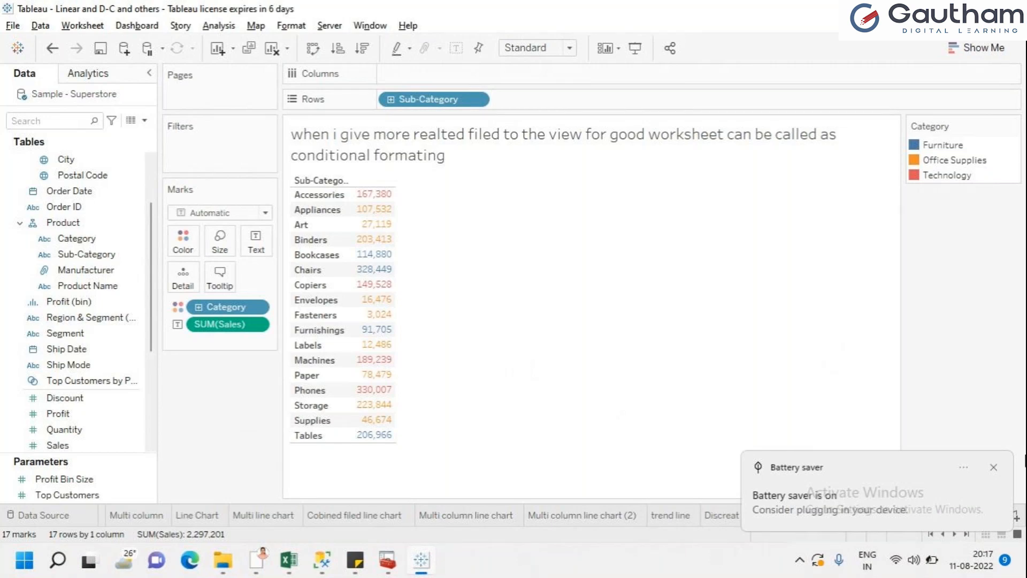
click(993, 467)
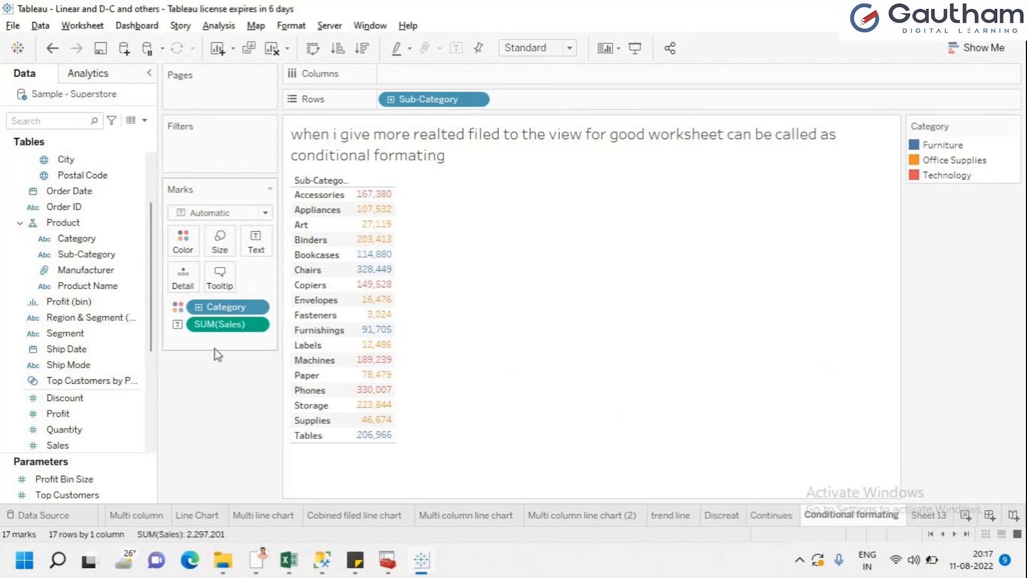
Remove the Category coloring from the table, and place Sub-Category on Rows with Sales as the text value.
drag(230, 307, 5, 316)
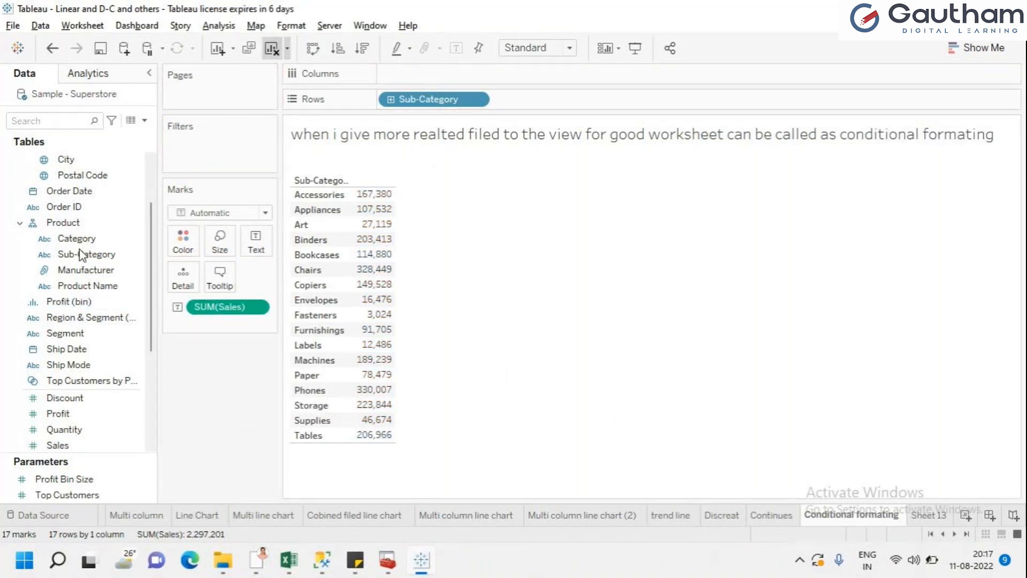
mouse_move(80, 255)
mouse_down()
mouse_move(273, 152)
mouse_move(425, 97)
mouse_move(420, 107)
mouse_up()
drag(57, 446, 257, 242)
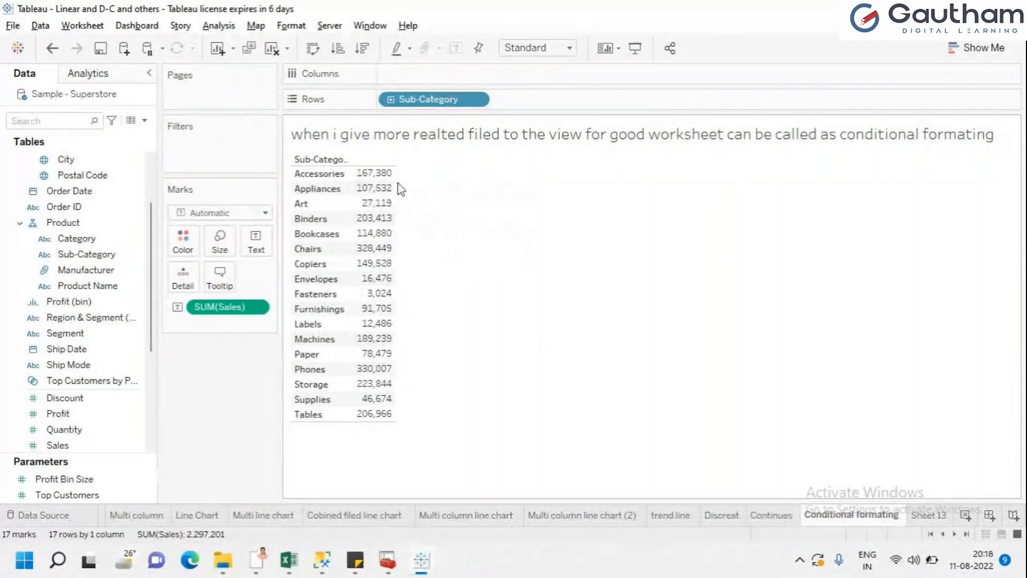
Sort the sub-categories by Sales, alternating between ascending and descending order and finishing with ascending.
click(338, 48)
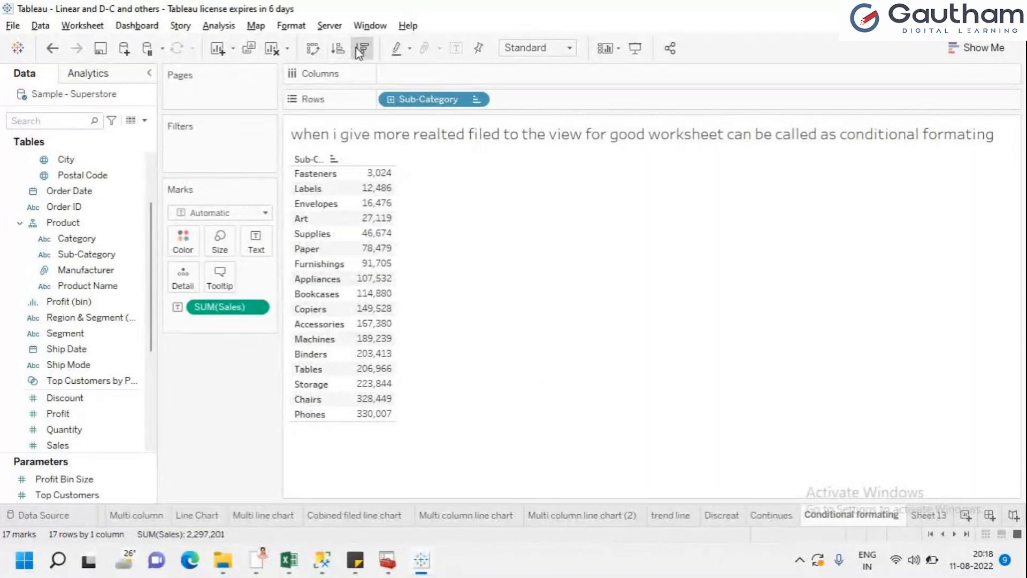
click(359, 50)
click(338, 50)
click(360, 50)
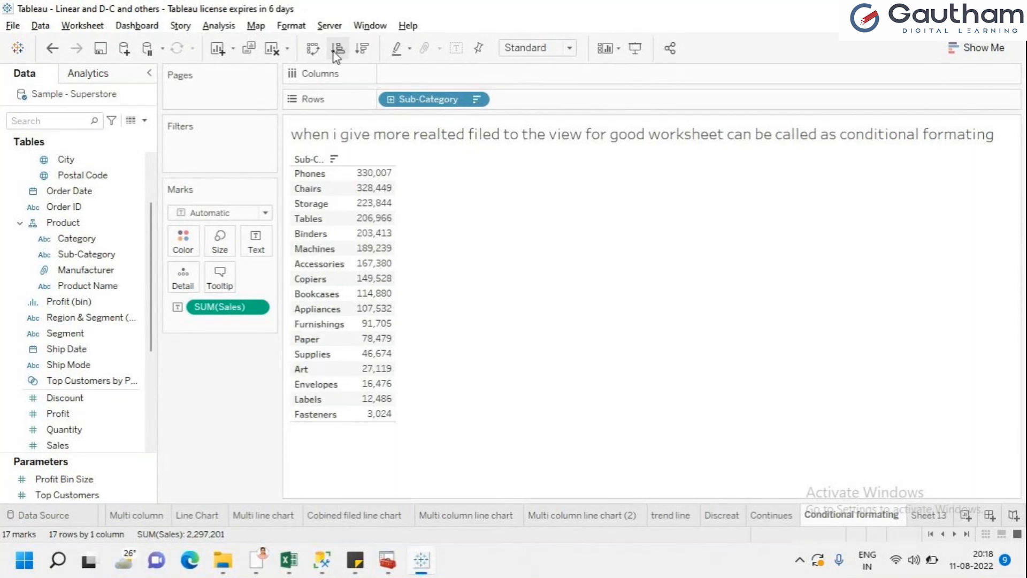
click(334, 54)
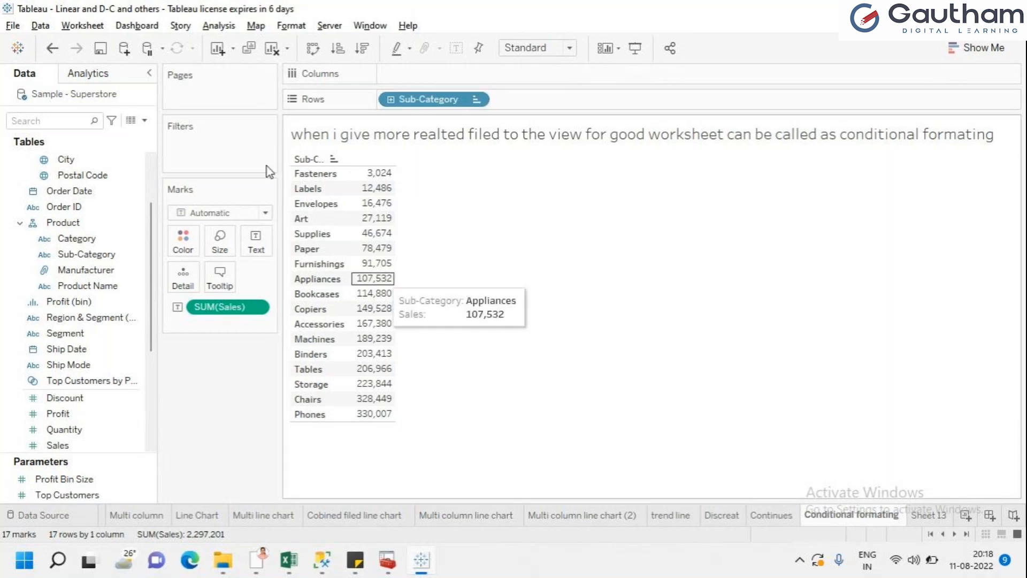
Color the Sales values by Category, remove the field to compare the plain table, and apply the Category coloring again.
drag(77, 238, 182, 243)
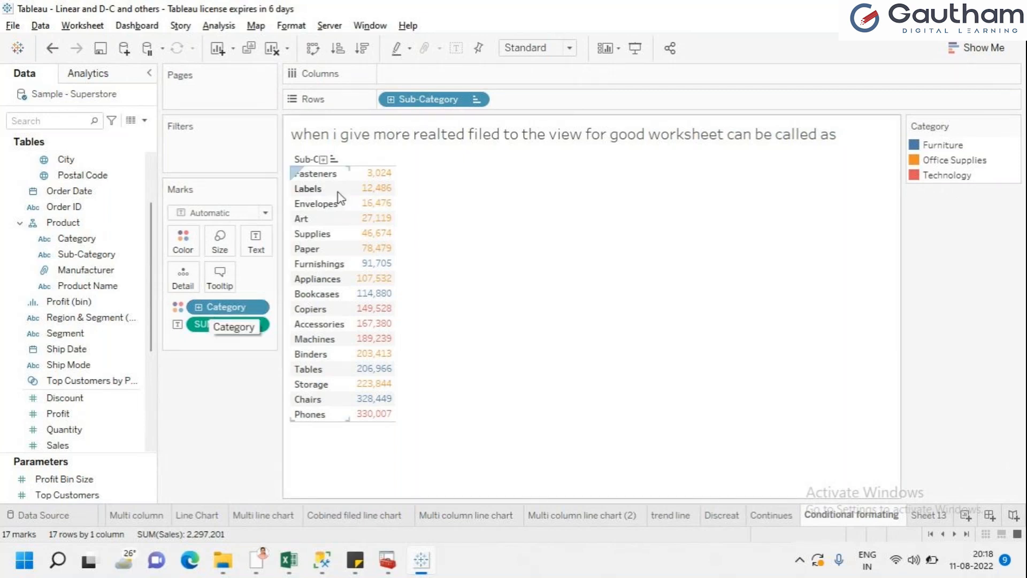
drag(233, 309, 110, 317)
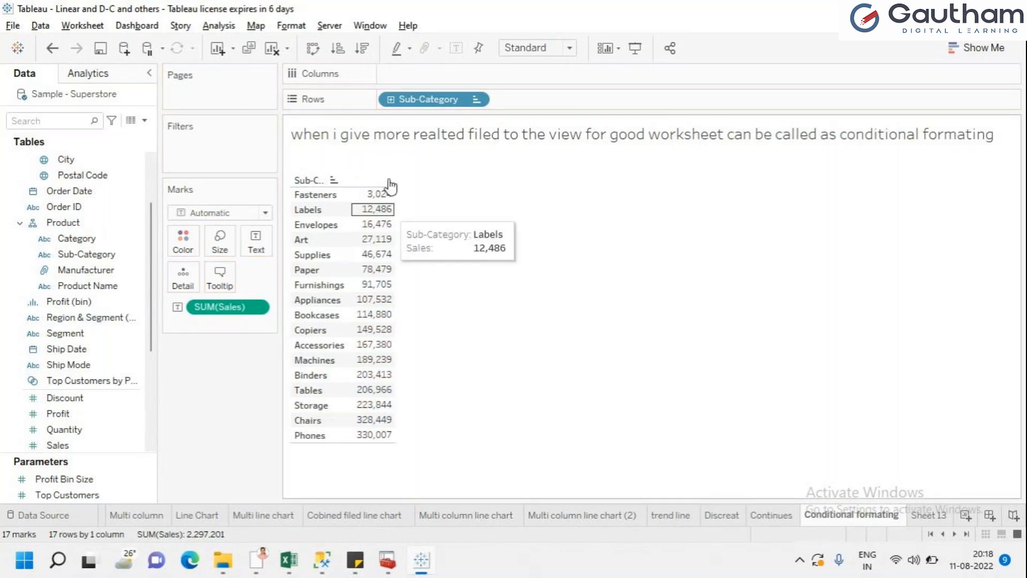
click(104, 241)
drag(104, 241, 190, 246)
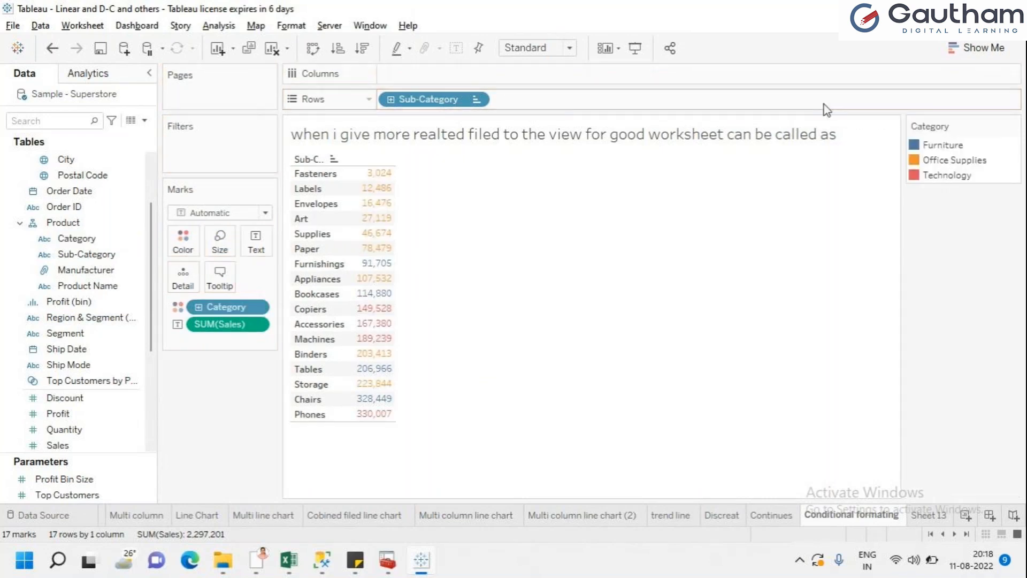
Highlight the Furniture sub-categories through the Category color legend and clear the highlight.
click(942, 146)
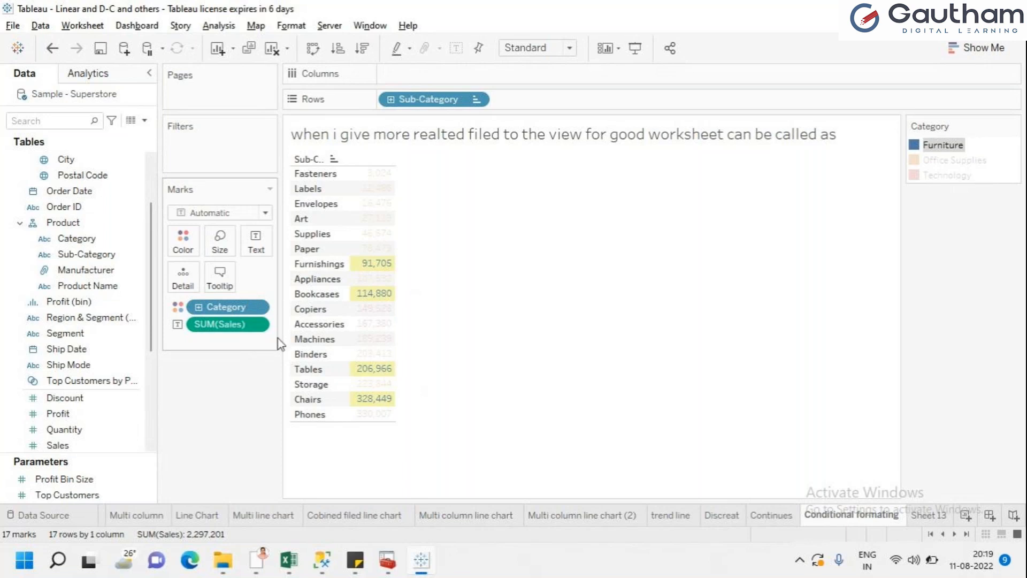
click(505, 428)
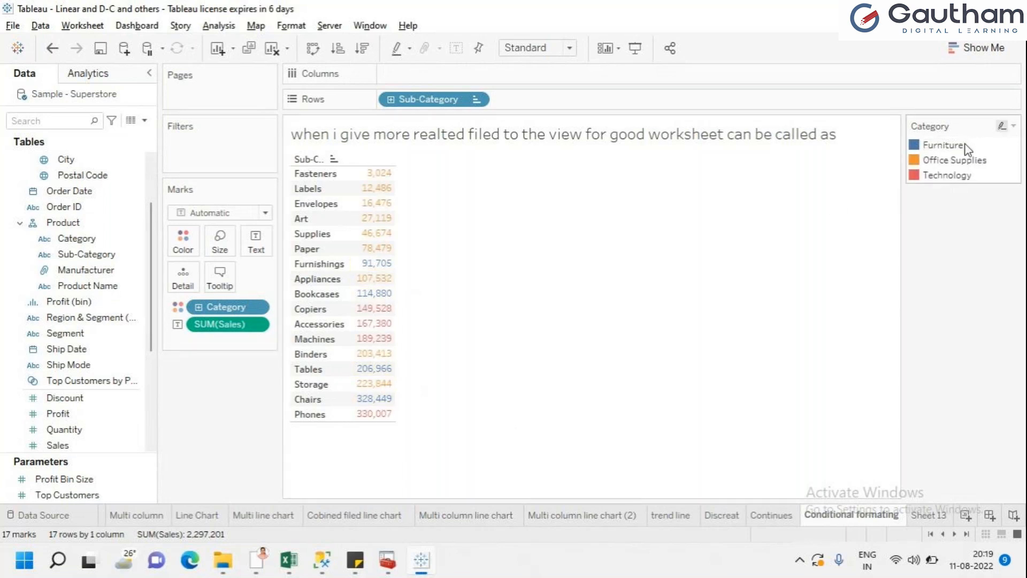
Highlight Office Supplies in the Category color legend, add Furniture to the highlight, return to Office Supplies alone, and clear it.
click(944, 160)
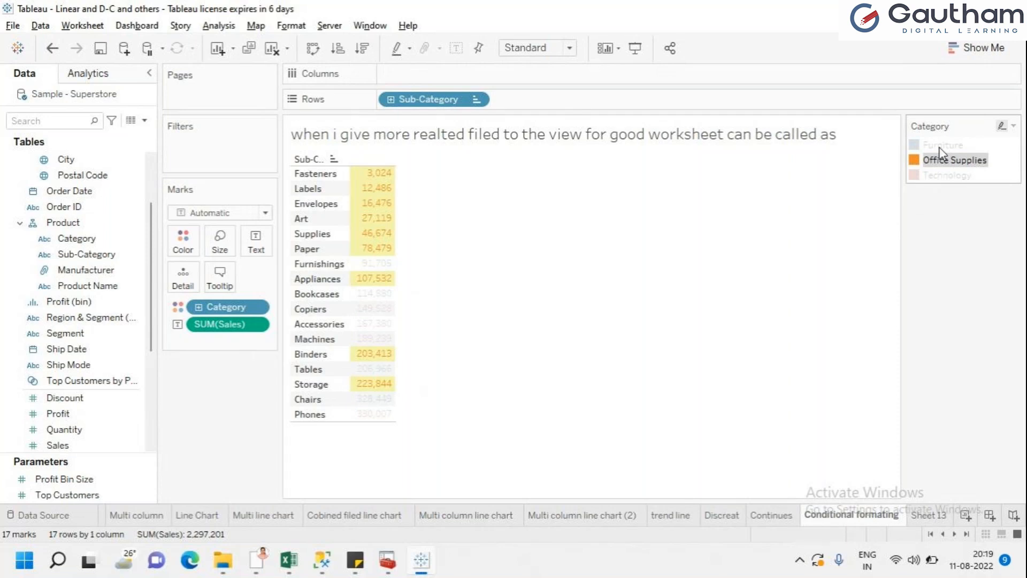
ctrl+click(939, 144)
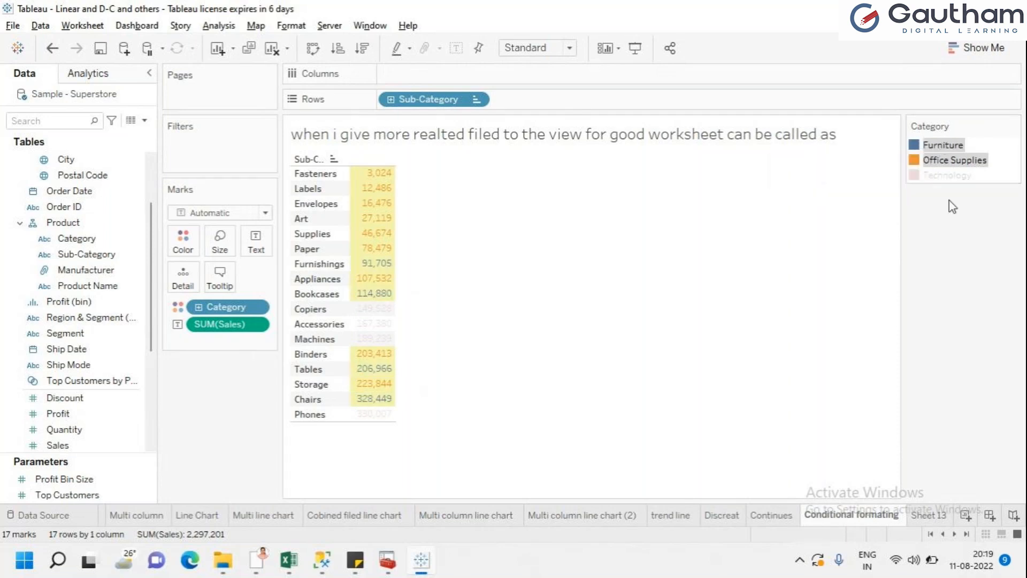
click(956, 161)
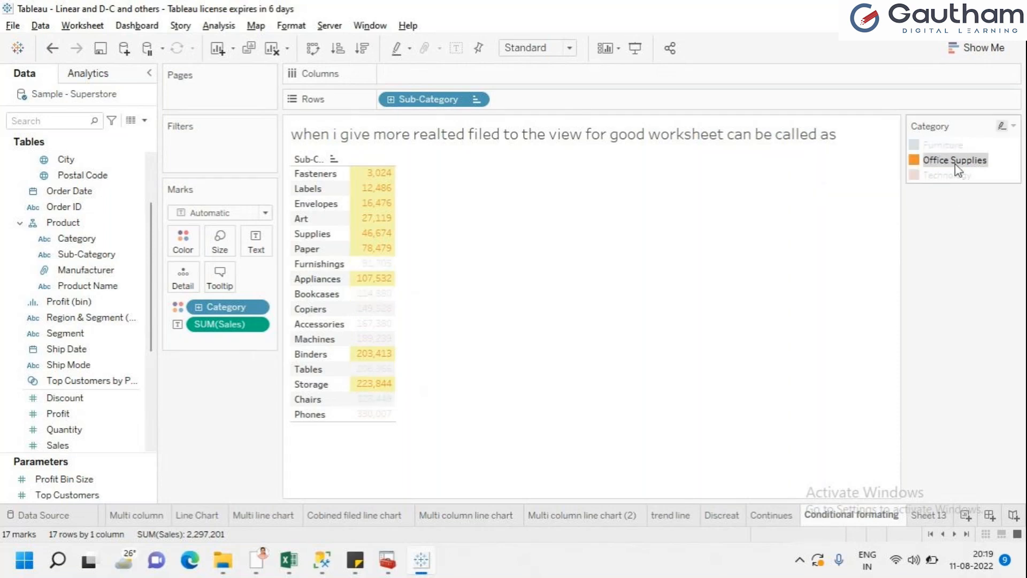
click(780, 274)
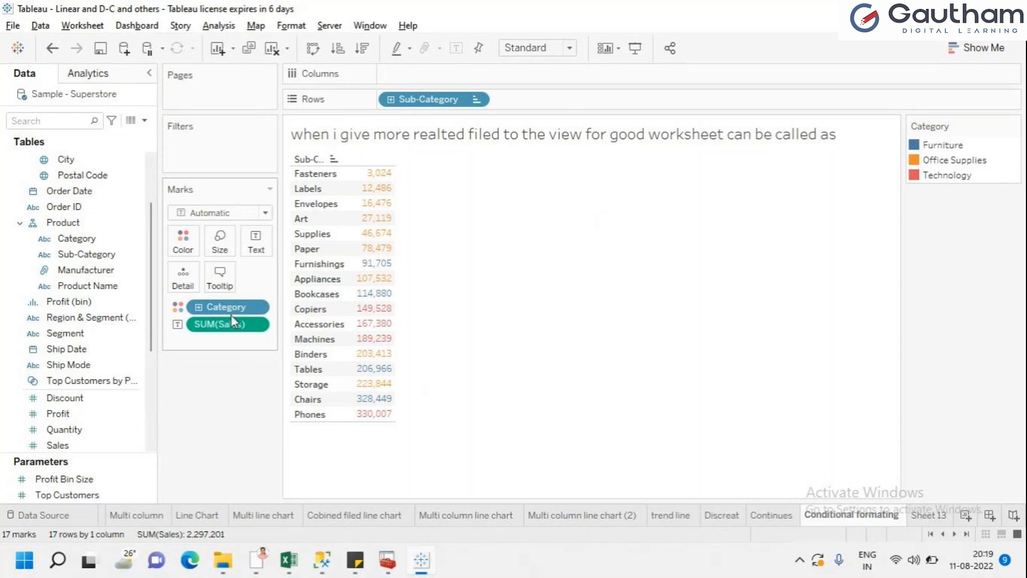
Remove and reapply the Category coloring of the Sales values, and highlight Office Supplies, Furniture and Technology in turn through the legend.
drag(232, 314, 8, 333)
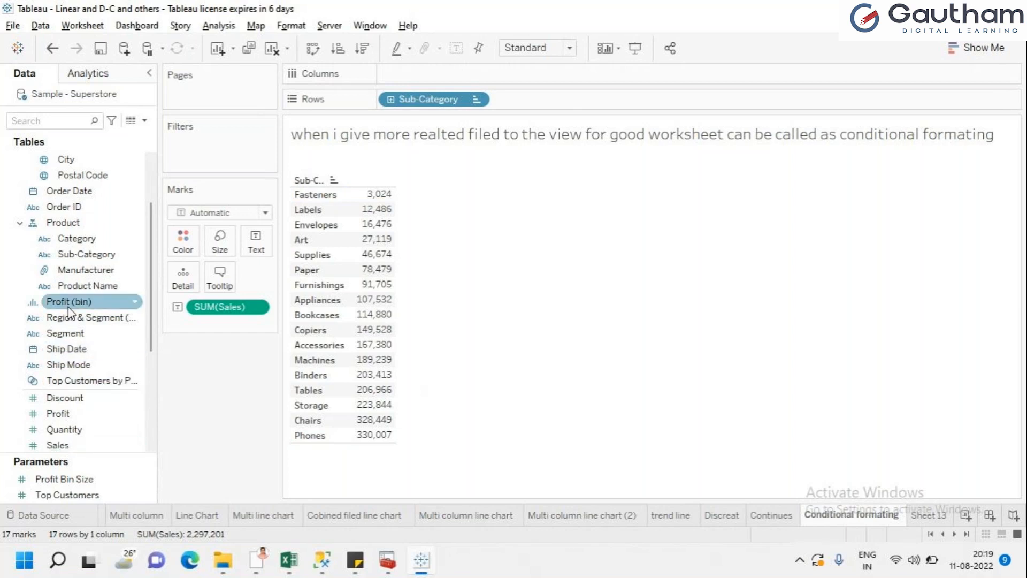
drag(58, 238, 176, 252)
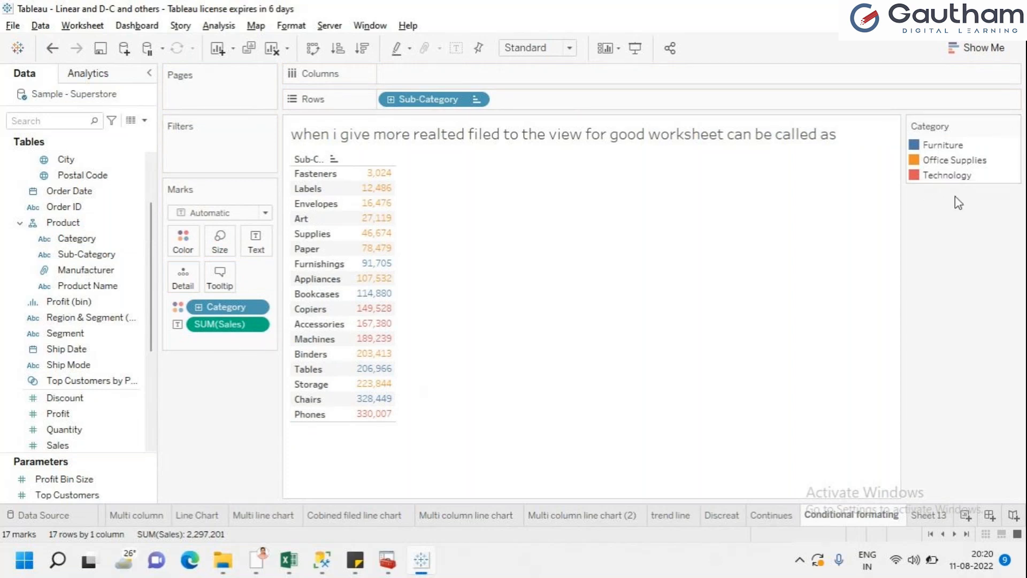
click(957, 163)
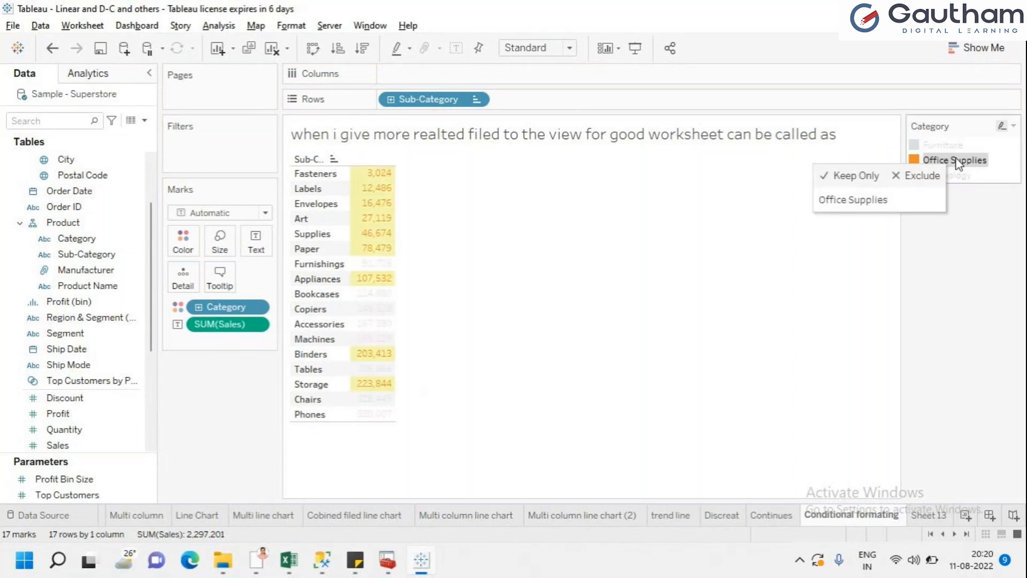
click(950, 149)
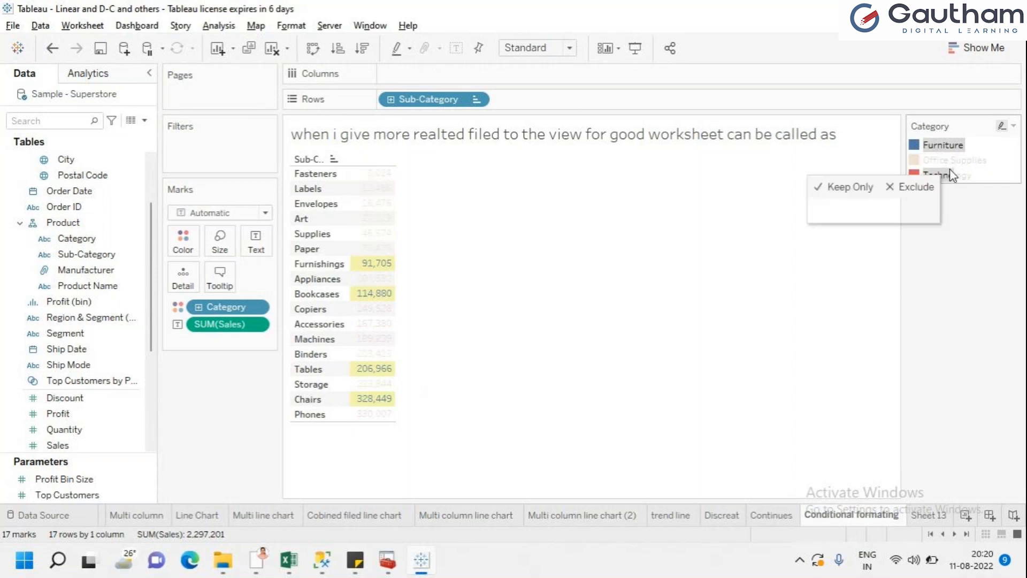
click(951, 174)
click(949, 172)
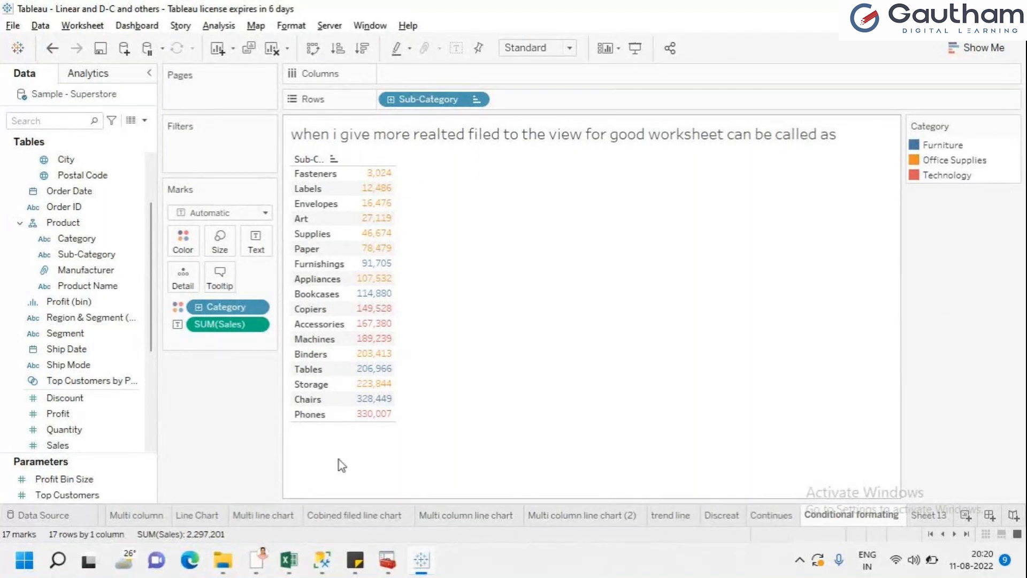
View the Line Chart worksheet and return to the Conditional formating worksheet.
click(217, 519)
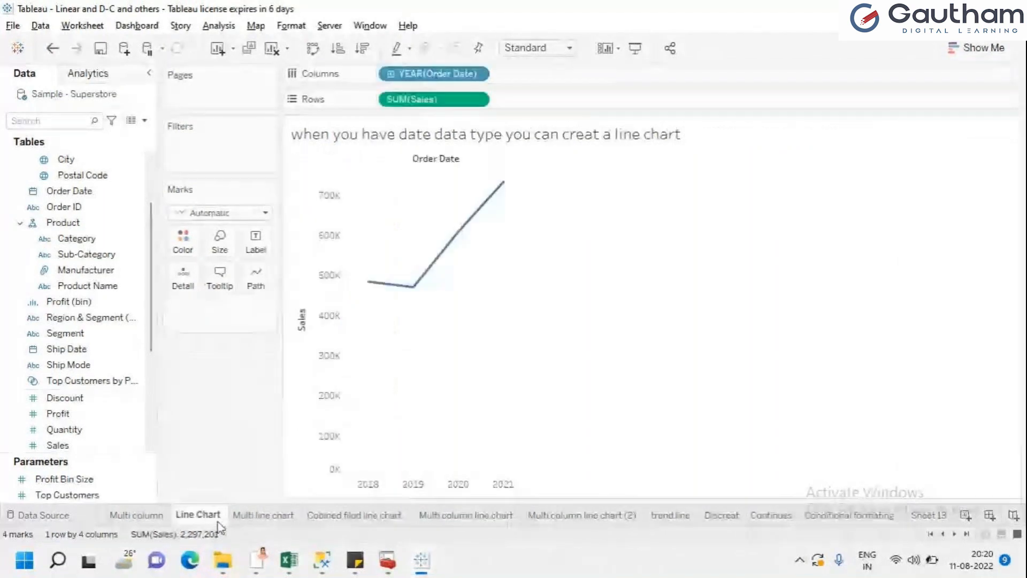
click(879, 516)
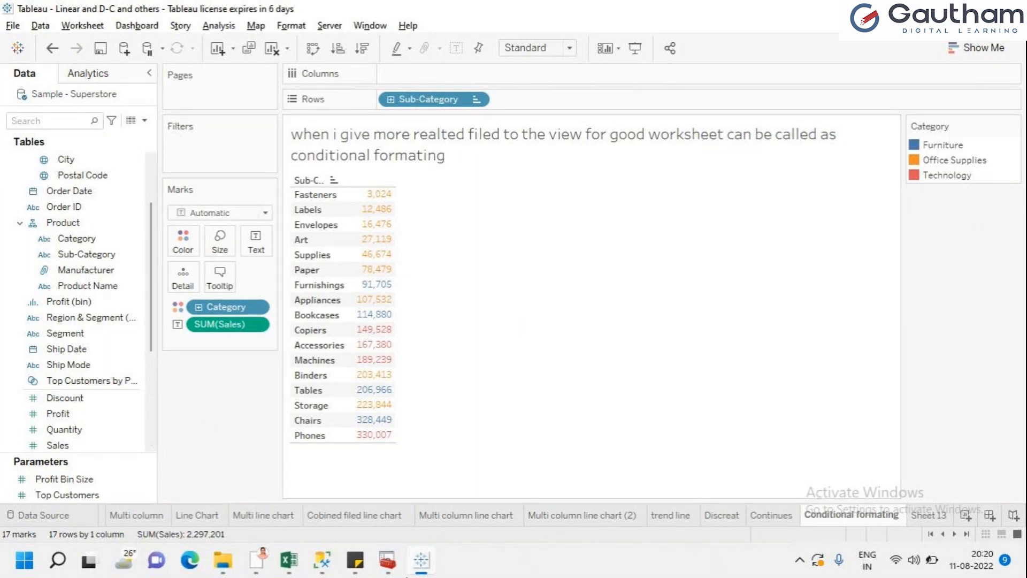
Switch to the GoTo meeting window in Google Chrome.
mouse_move(262, 561)
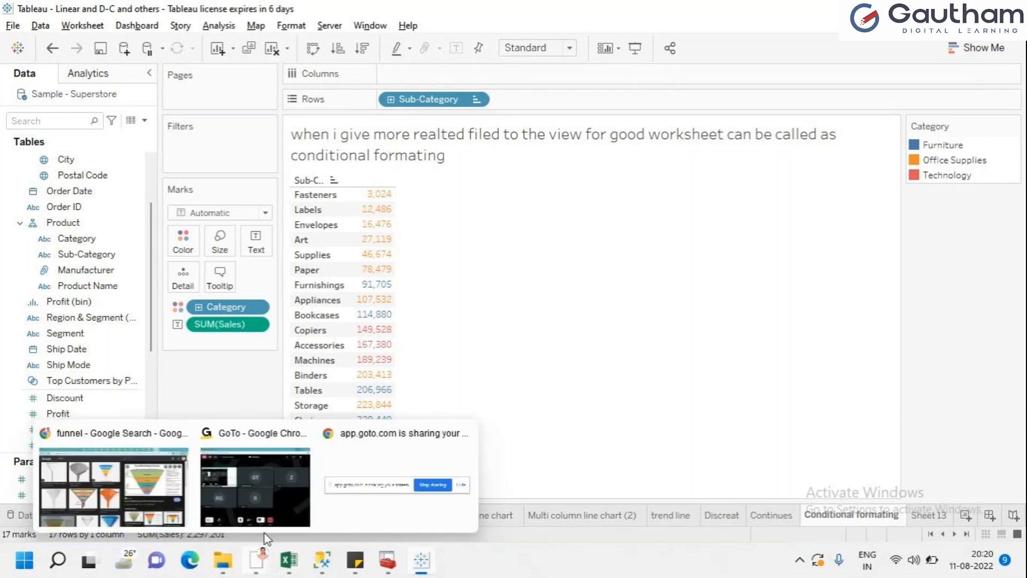
click(294, 489)
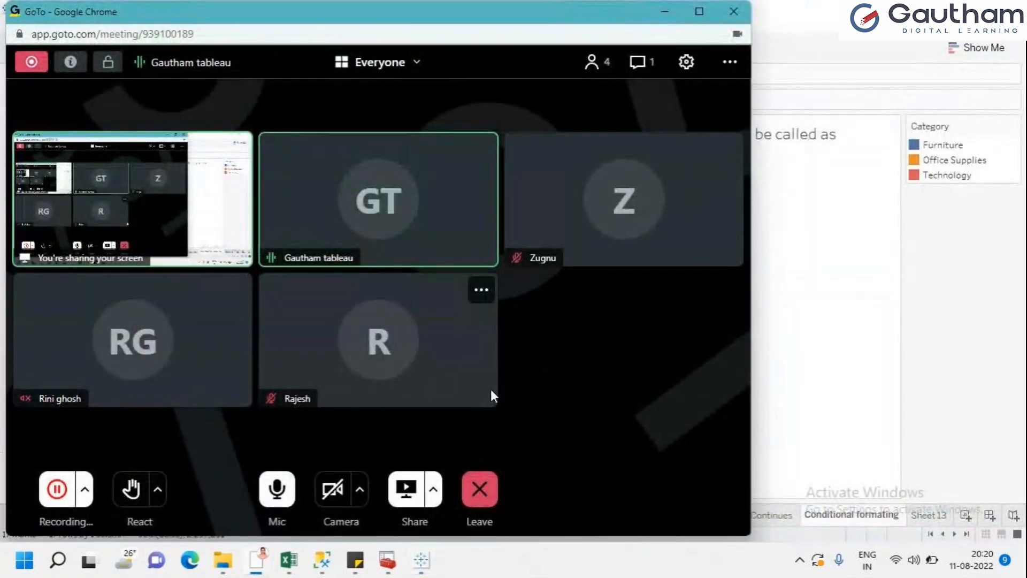